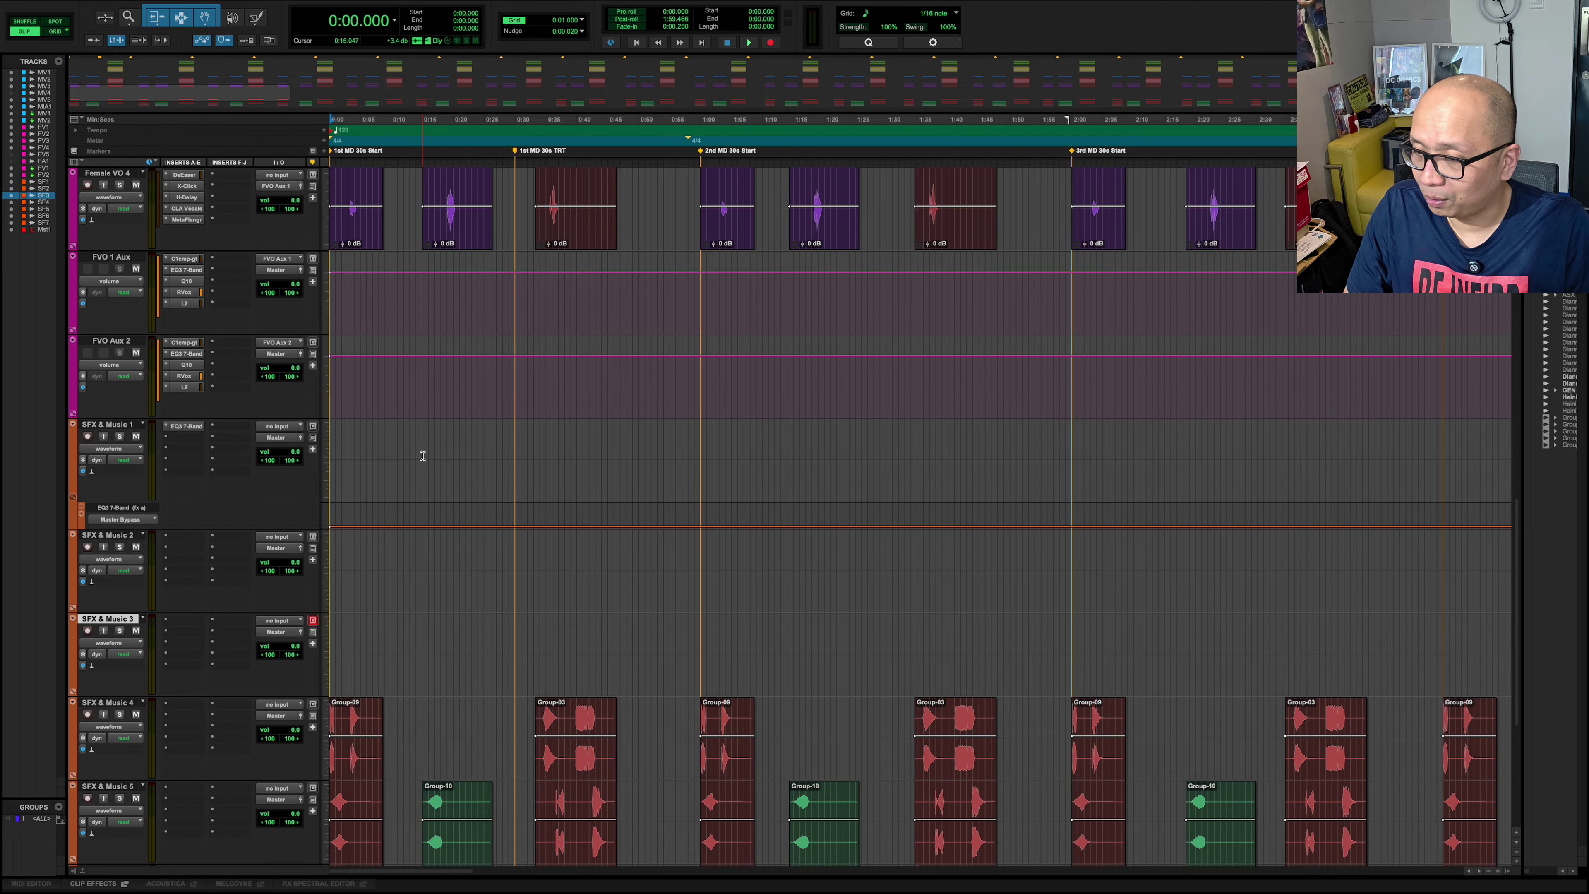
- Import ALL I NEED_JACK WAGNER.mp3 and CAN'T FIGHT THIS FEELING_REO SPEEDWAGON.mp3 into the clip list, converting both to the session's sample rate
{"action": "key", "text": "super+shift+i"}
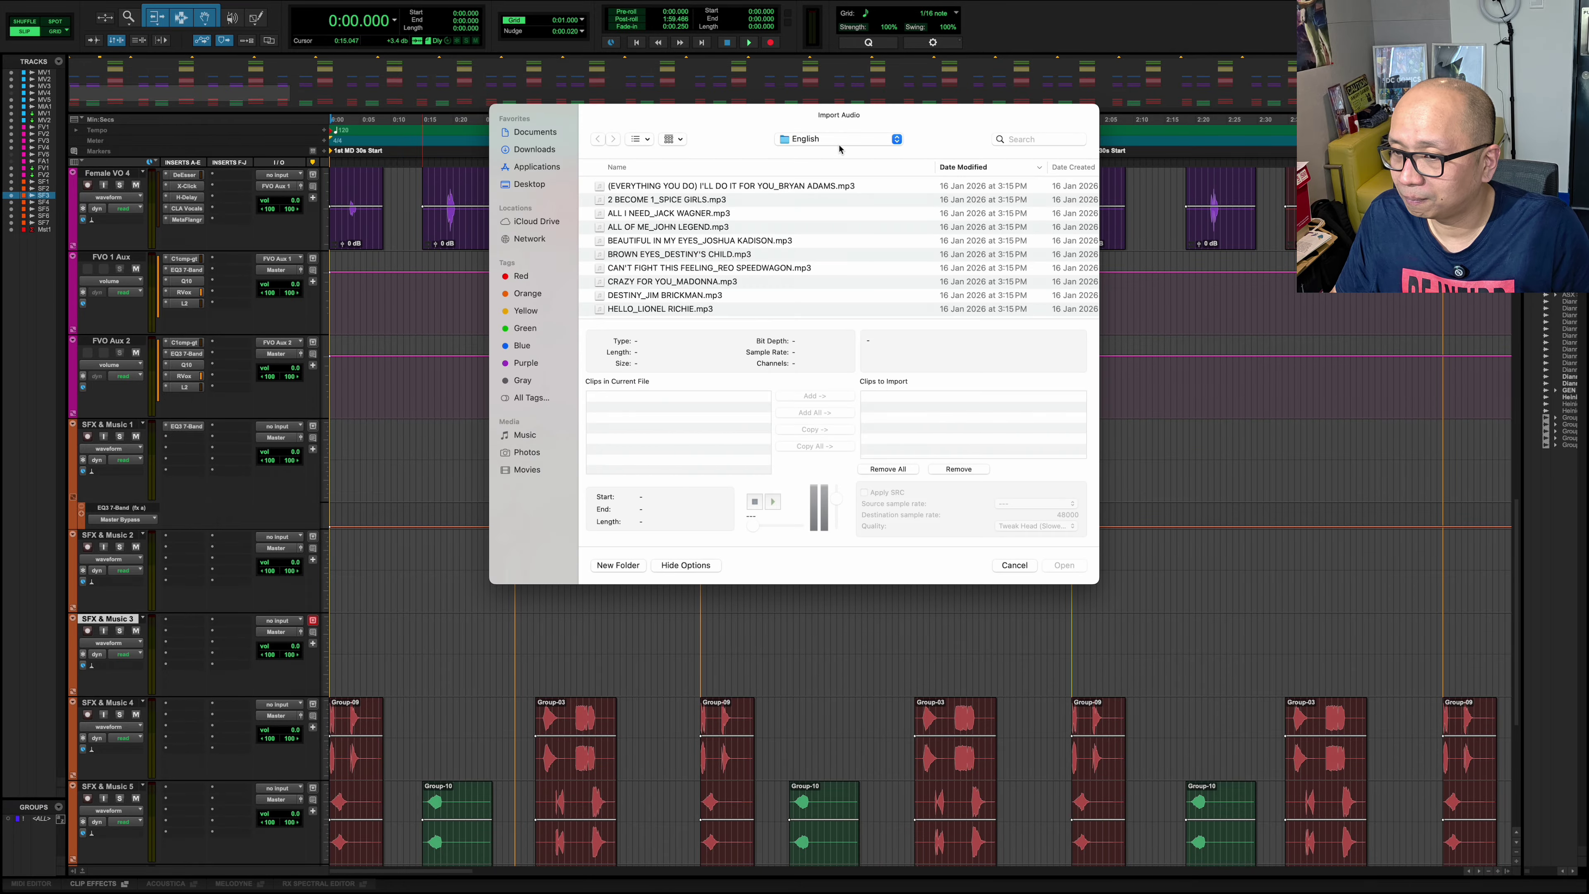
{"action": "left_click", "coordinate": [673, 216]}
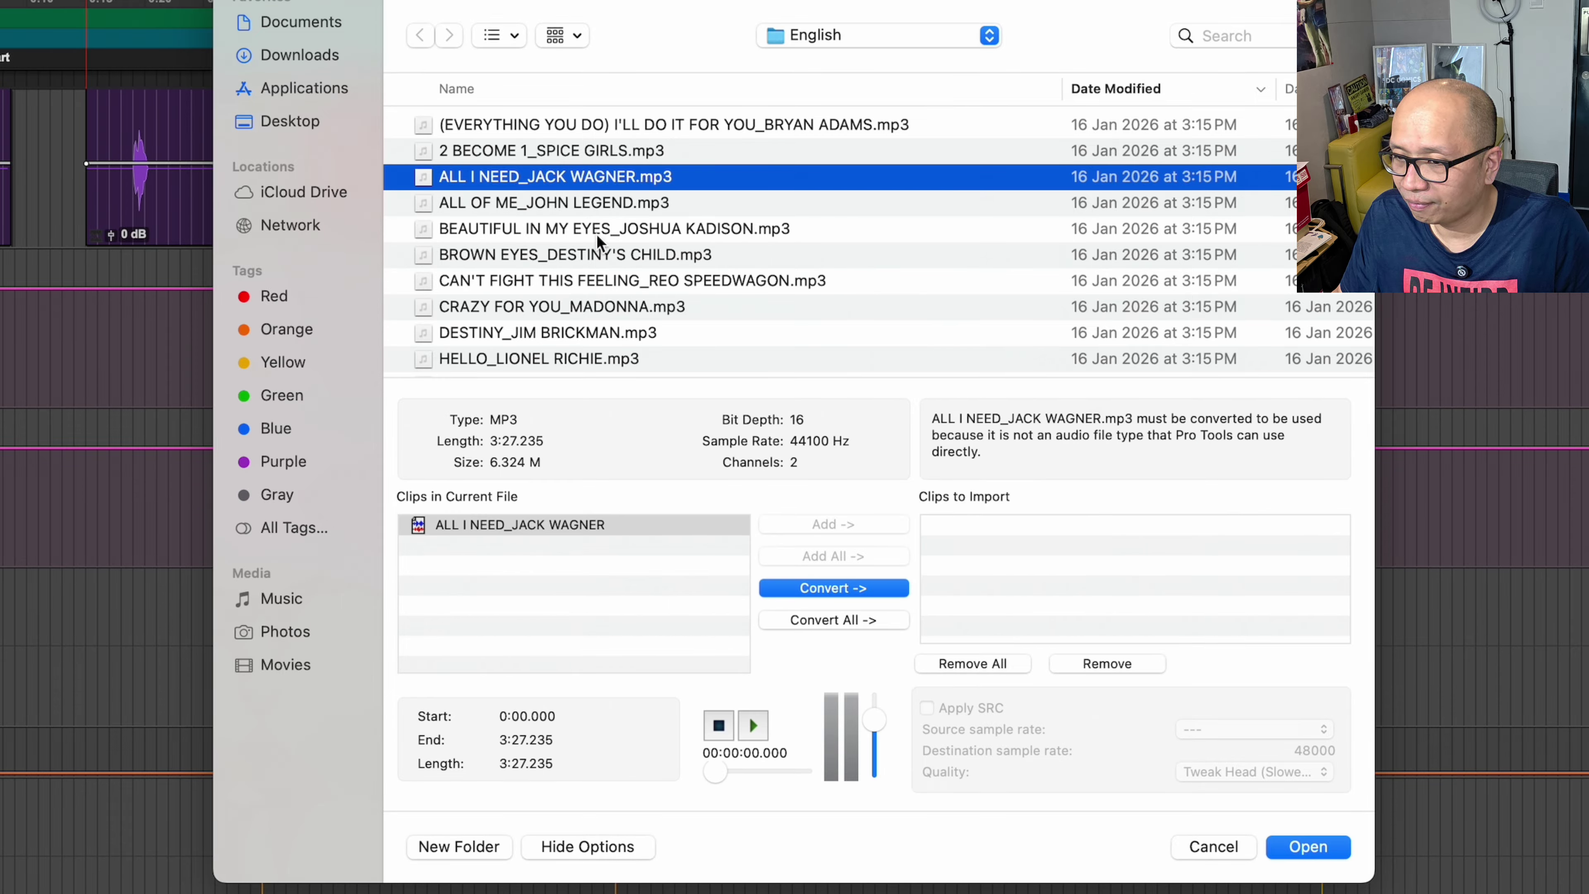
{"action": "left_click", "coordinate": [566, 283], "text": "super"}
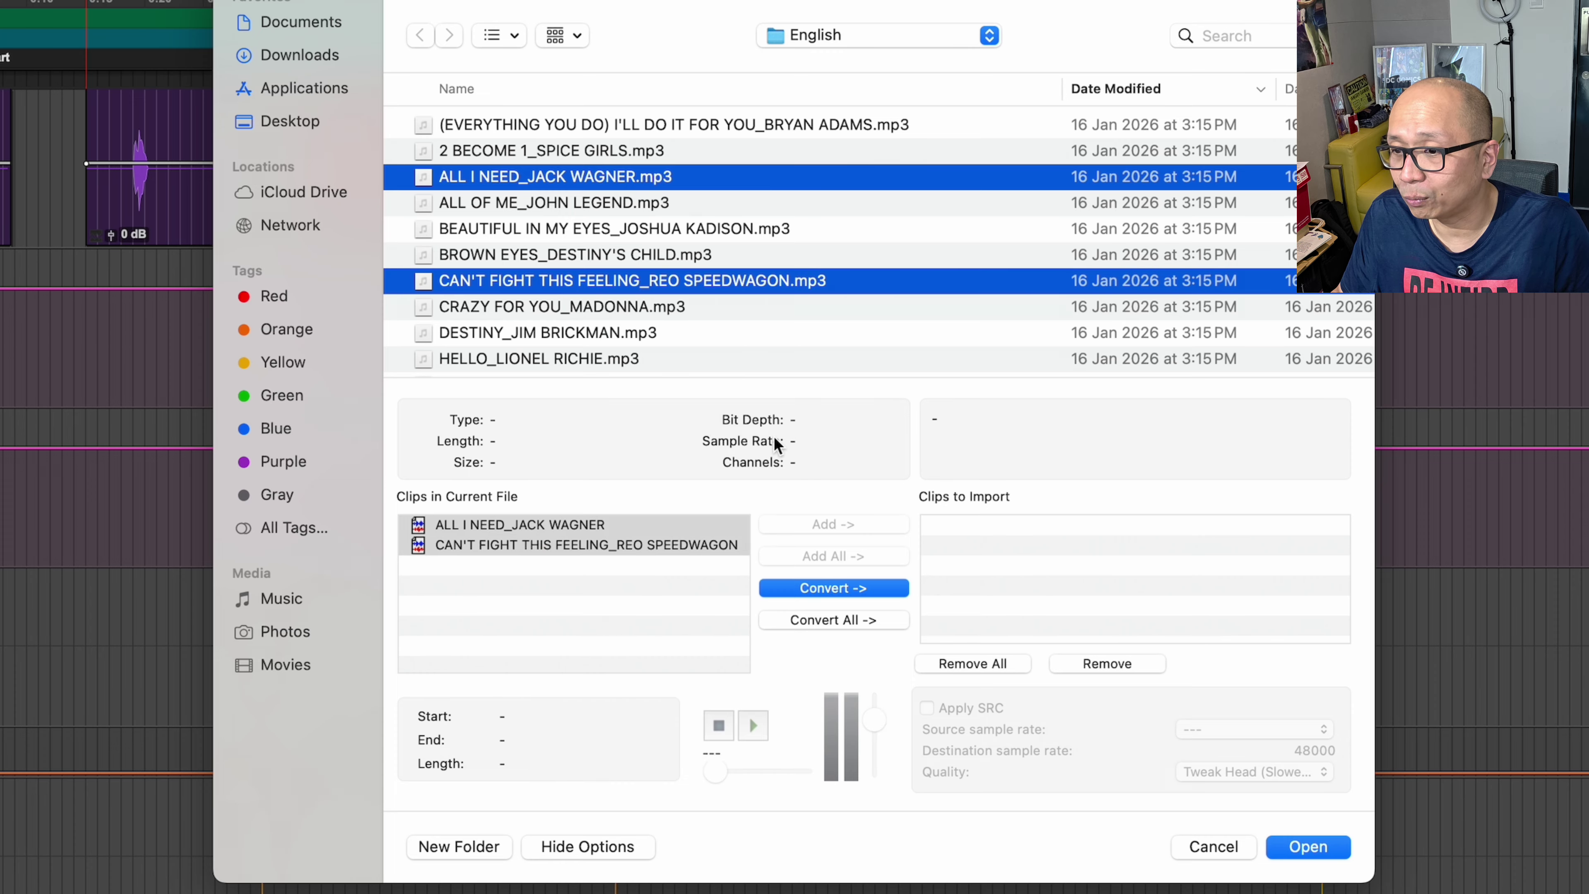
{"action": "left_click", "coordinate": [853, 587]}
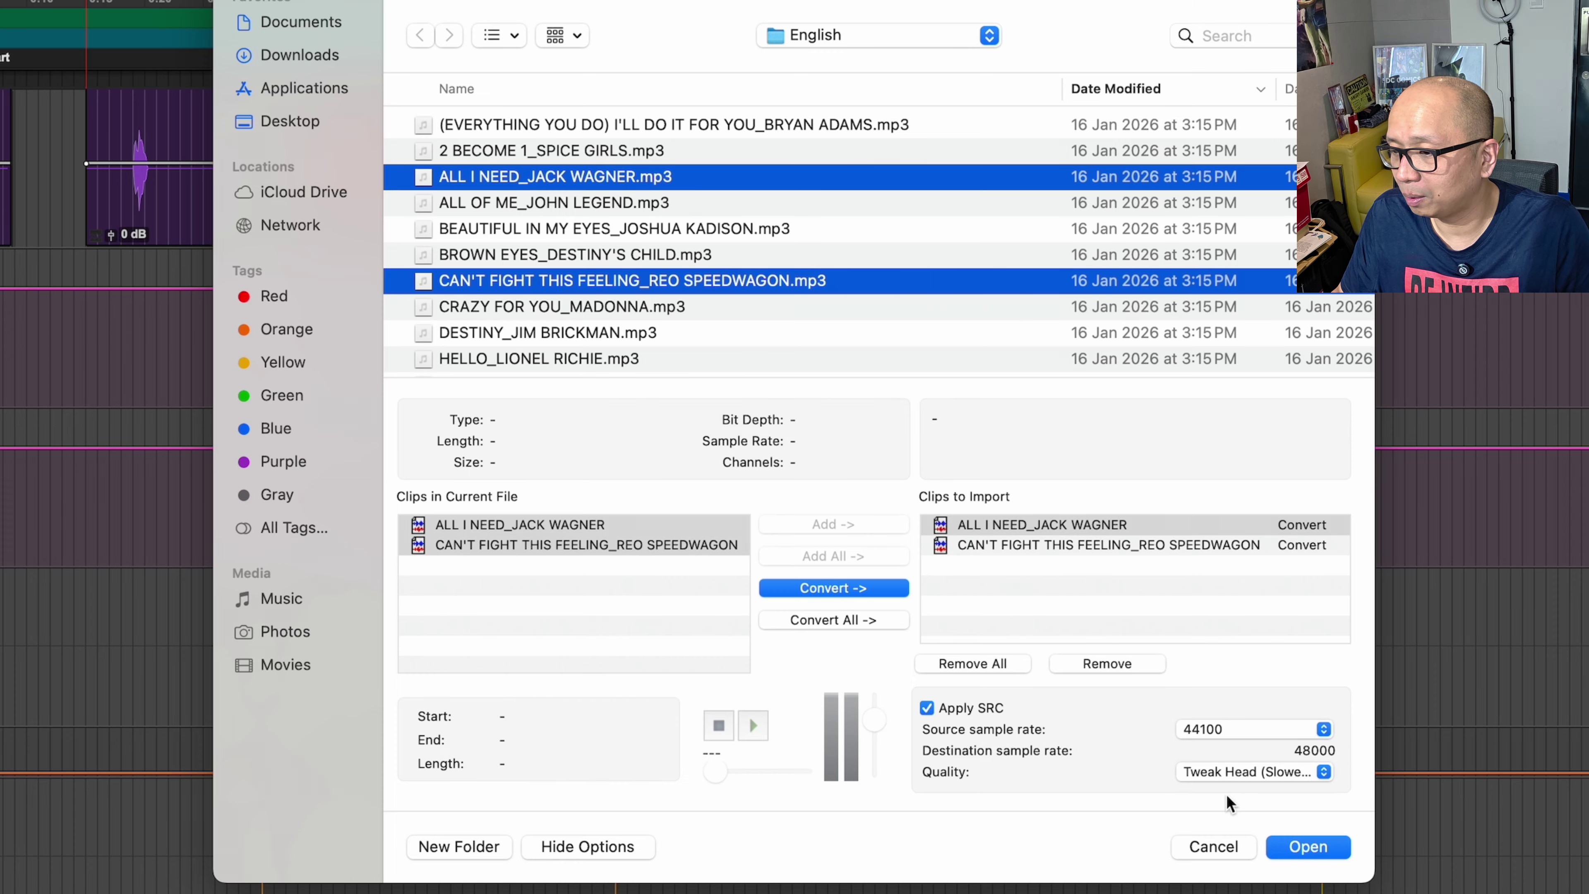
{"action": "left_click", "coordinate": [1308, 846]}
{"action": "left_click", "coordinate": [1082, 558]}
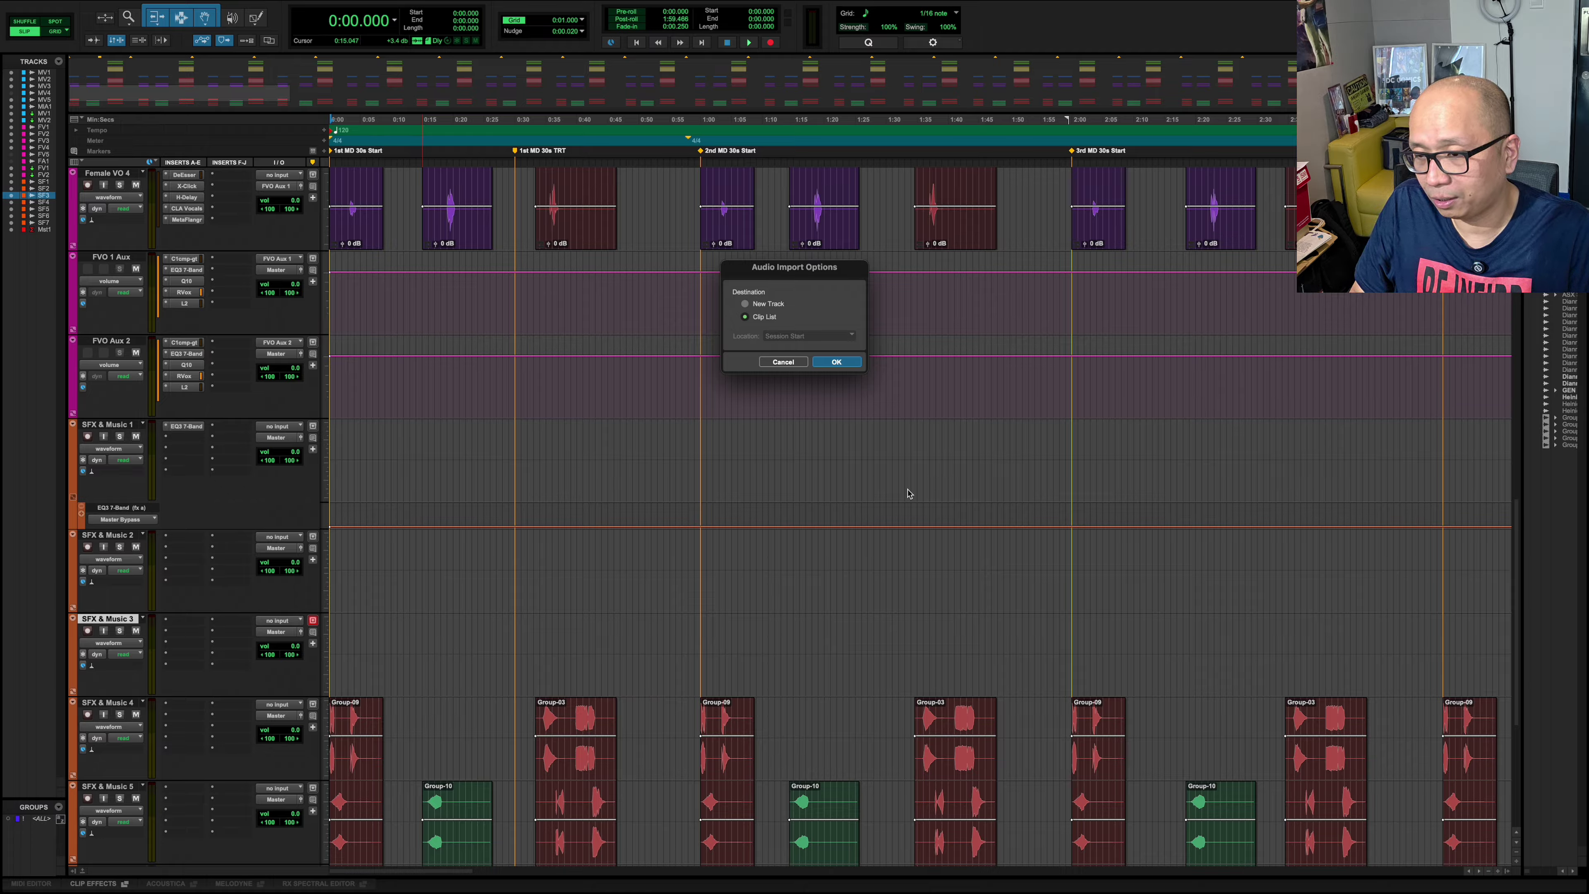
{"action": "key", "text": "Return"}
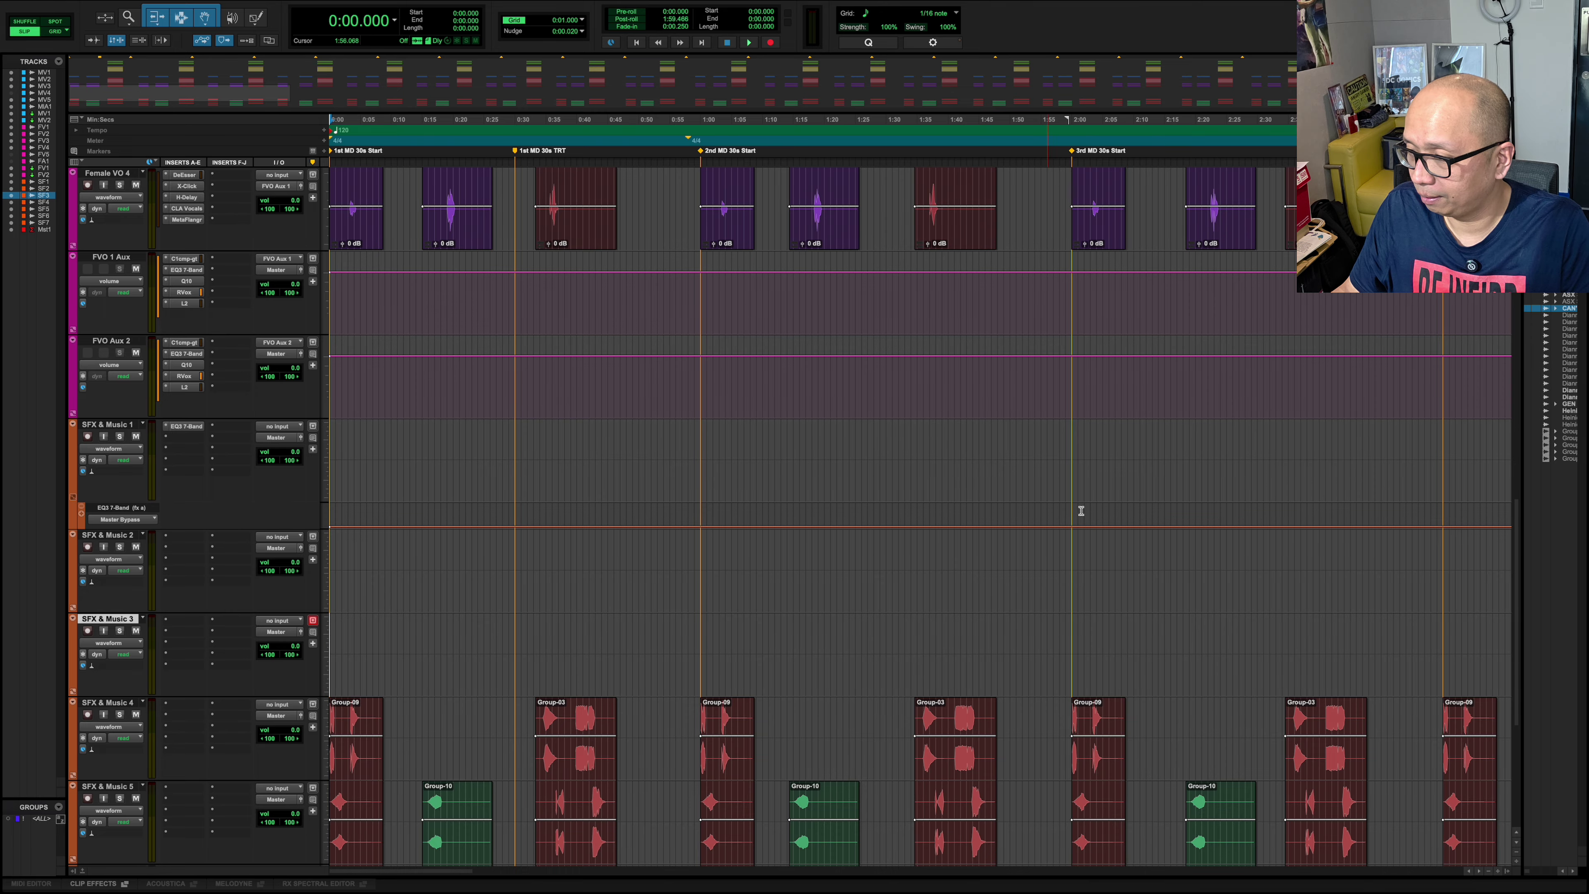
- Place both imported songs on SFX & Music 2 past the last marker, ALL I NEED at about 28:23 and CAN'T FIGHT THIS FEELING at about 32:18
{"action": "scroll", "coordinate": [1126, 507], "scroll_direction": "down", "scroll_amount": 5}
{"action": "scroll", "coordinate": [1236, 474], "scroll_direction": "right", "scroll_amount": 10}
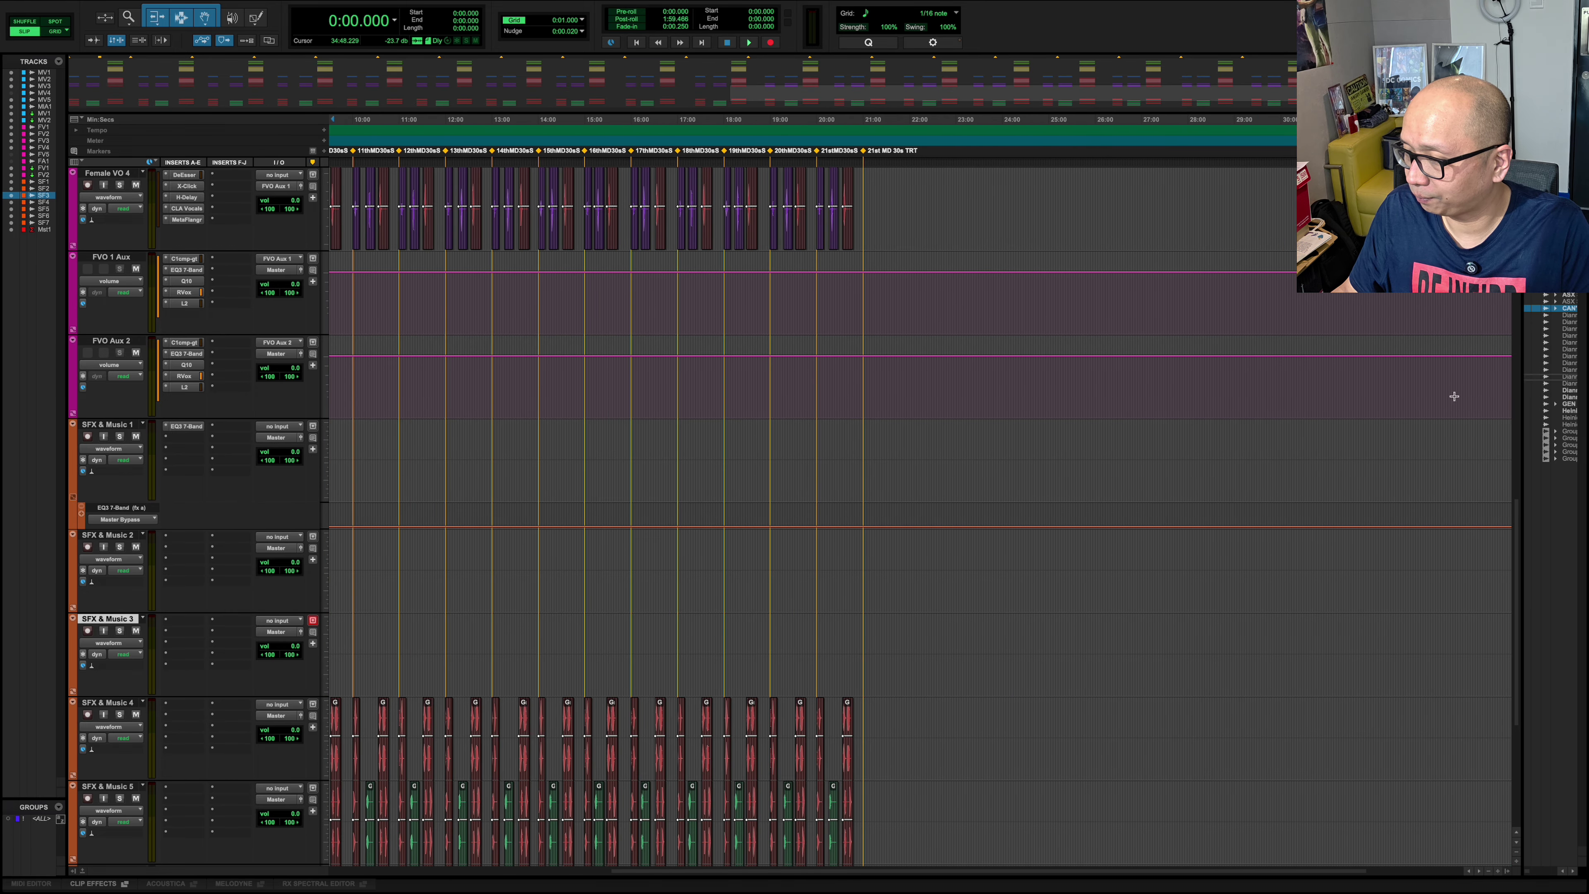
{"action": "left_click_drag", "start_coordinate": [1454, 396], "coordinate": [1171, 558]}
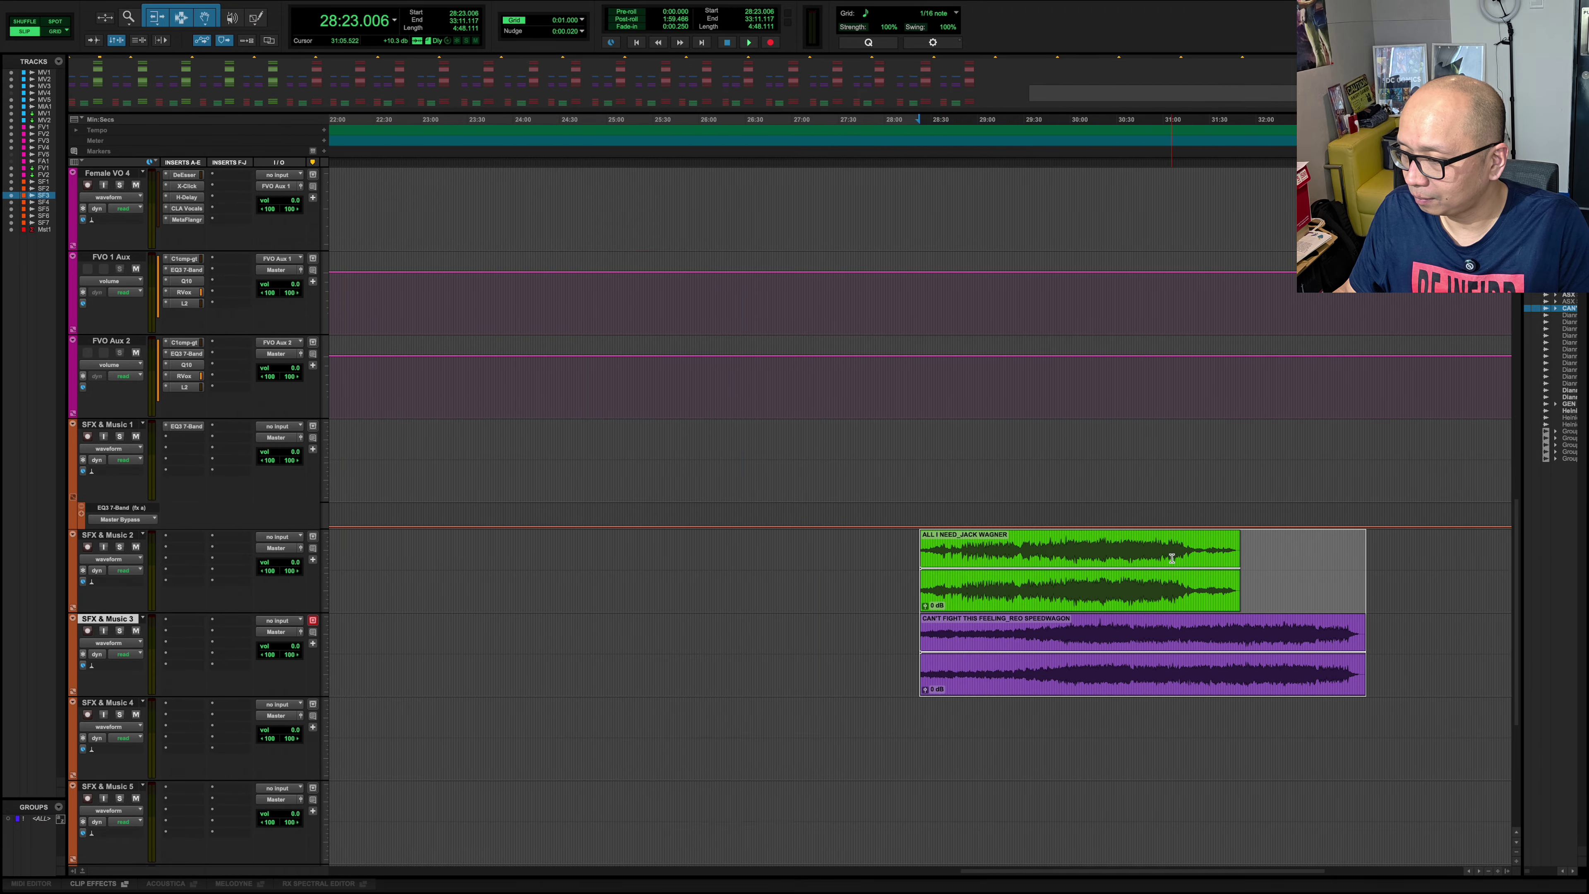
{"action": "scroll", "coordinate": [1171, 557], "scroll_direction": "right", "scroll_amount": 3}
{"action": "left_click_drag", "start_coordinate": [872, 691], "coordinate": [1145, 610]}
{"action": "scroll", "coordinate": [1063, 612], "scroll_direction": "right", "scroll_amount": 2}
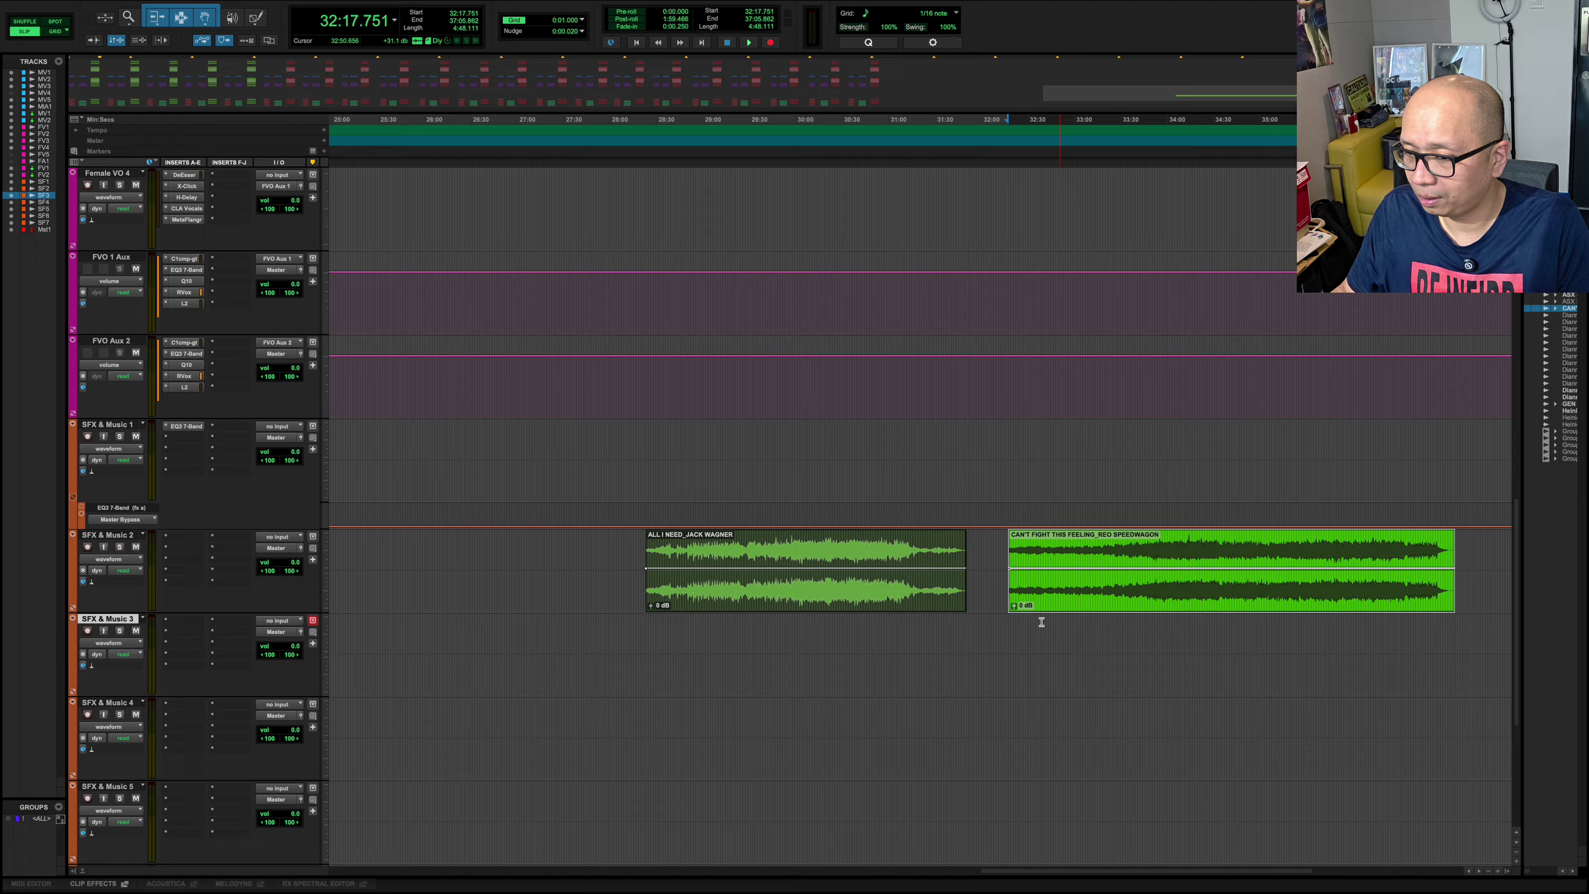
- Audition the ALL I NEED clip from its beginning and again from a slightly later point
{"action": "left_click", "coordinate": [788, 603]}
{"action": "scroll", "coordinate": [807, 628], "scroll_direction": "right", "scroll_amount": 3}
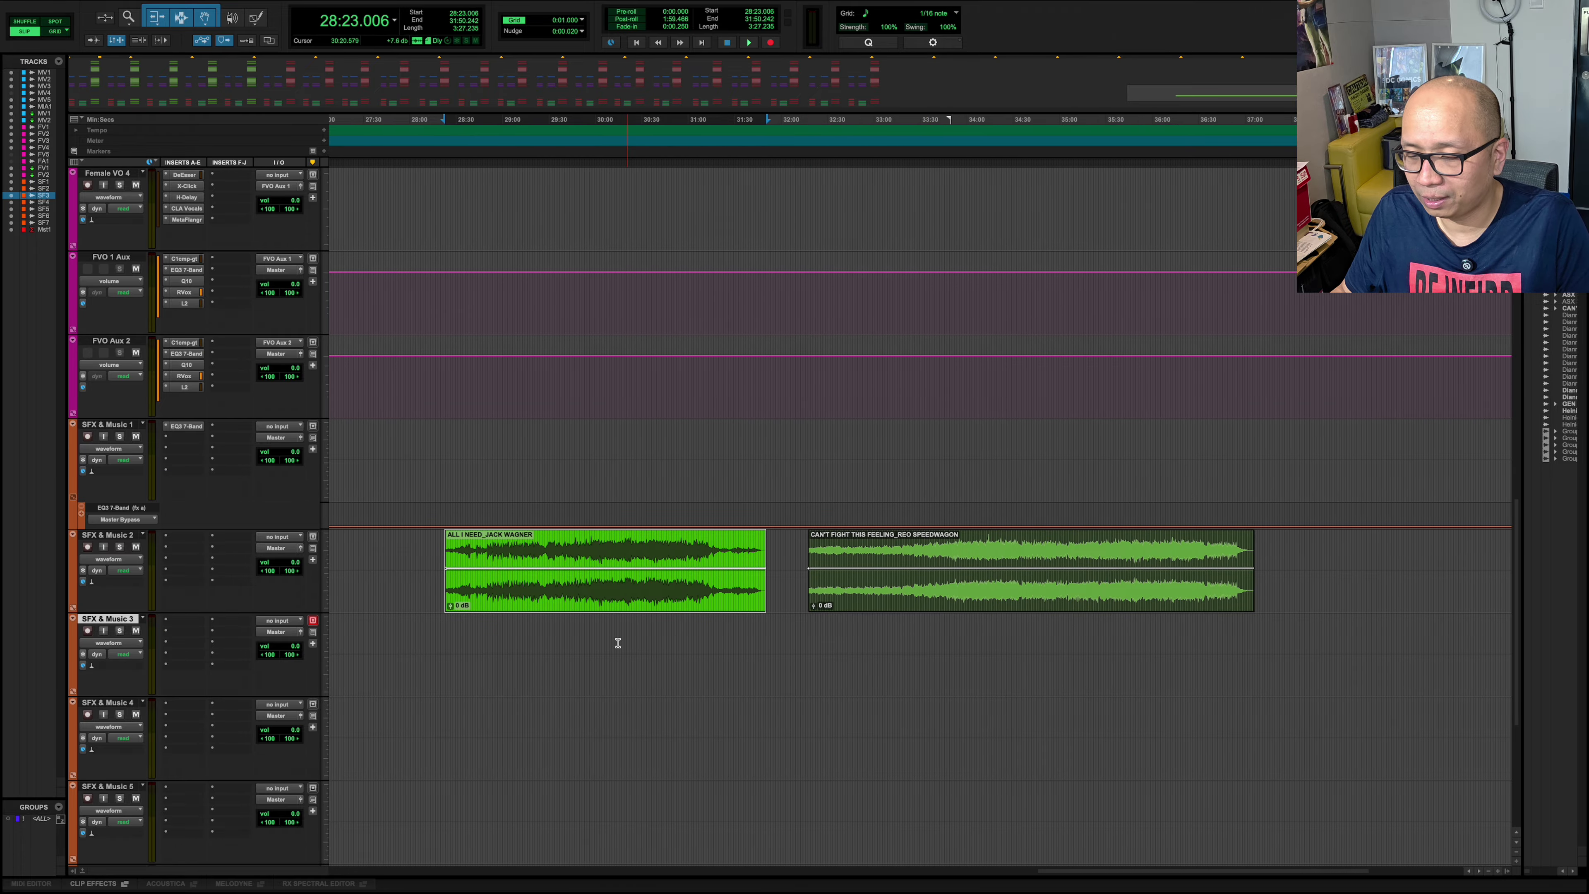
{"action": "key", "text": "space"}
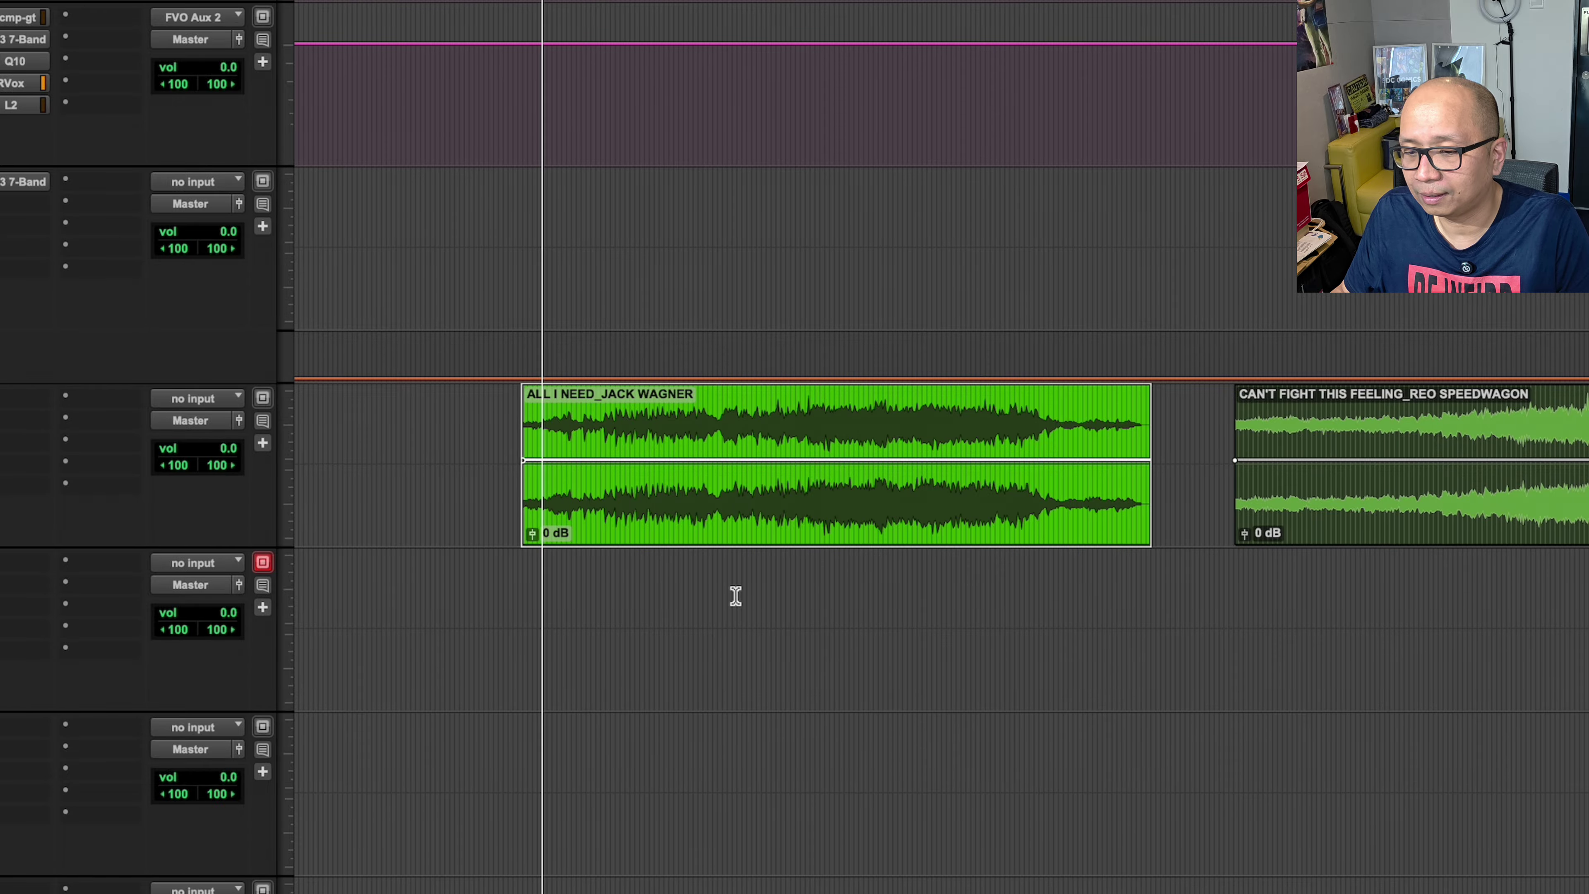
{"action": "left_click", "coordinate": [607, 575]}
{"action": "key", "text": "space"}
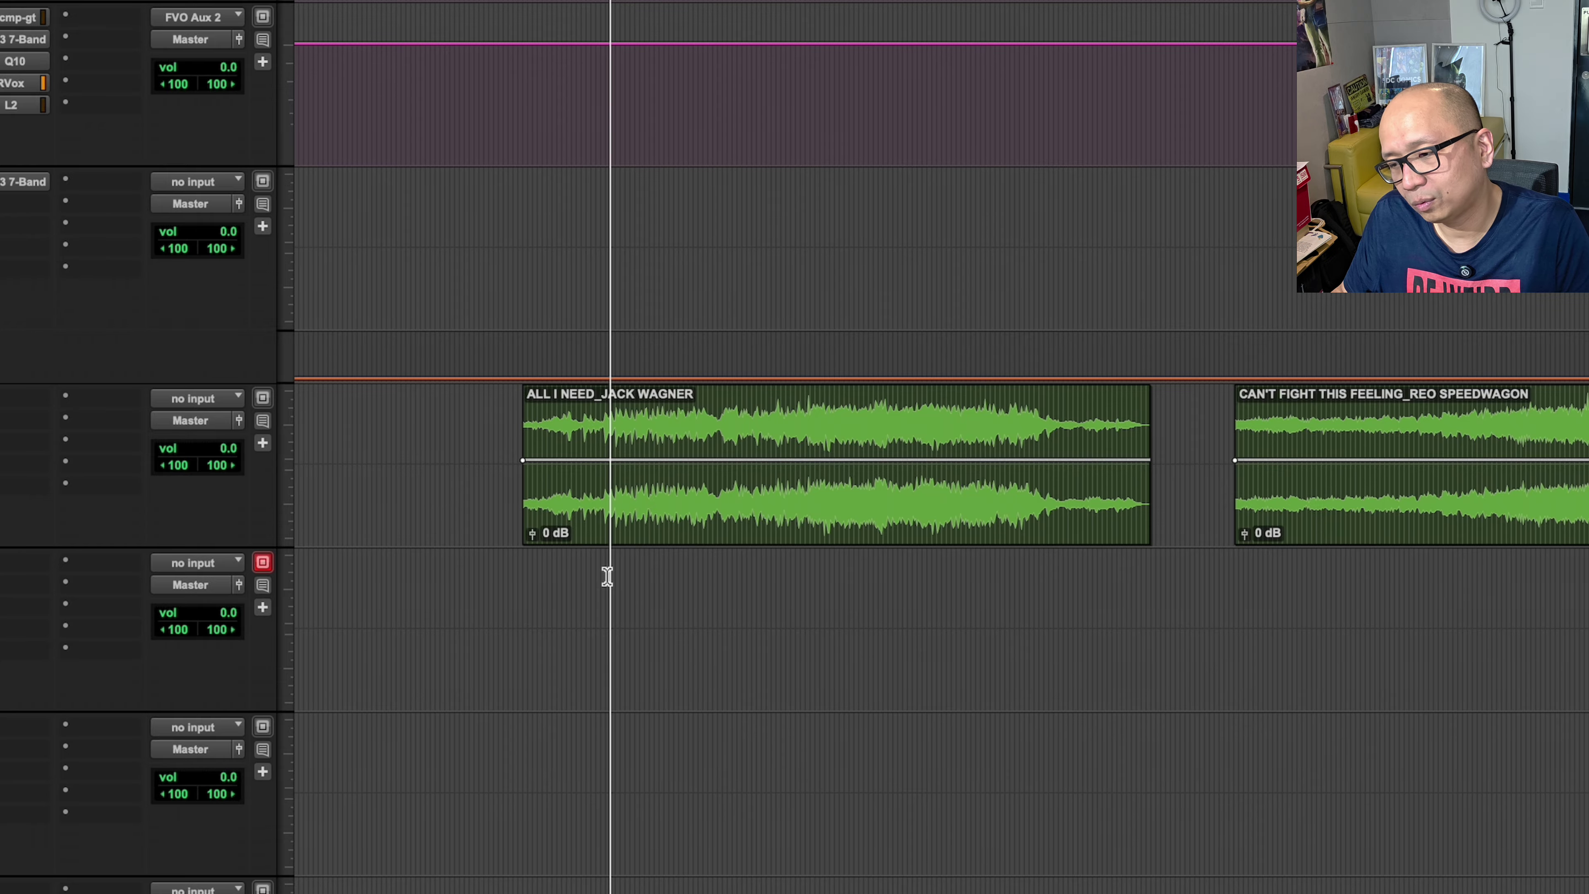
{"action": "key", "text": "space"}
- Audition the CAN'T FIGHT THIS FEELING clip from its start and again from about 33:48
{"action": "left_click", "coordinate": [1465, 535]}
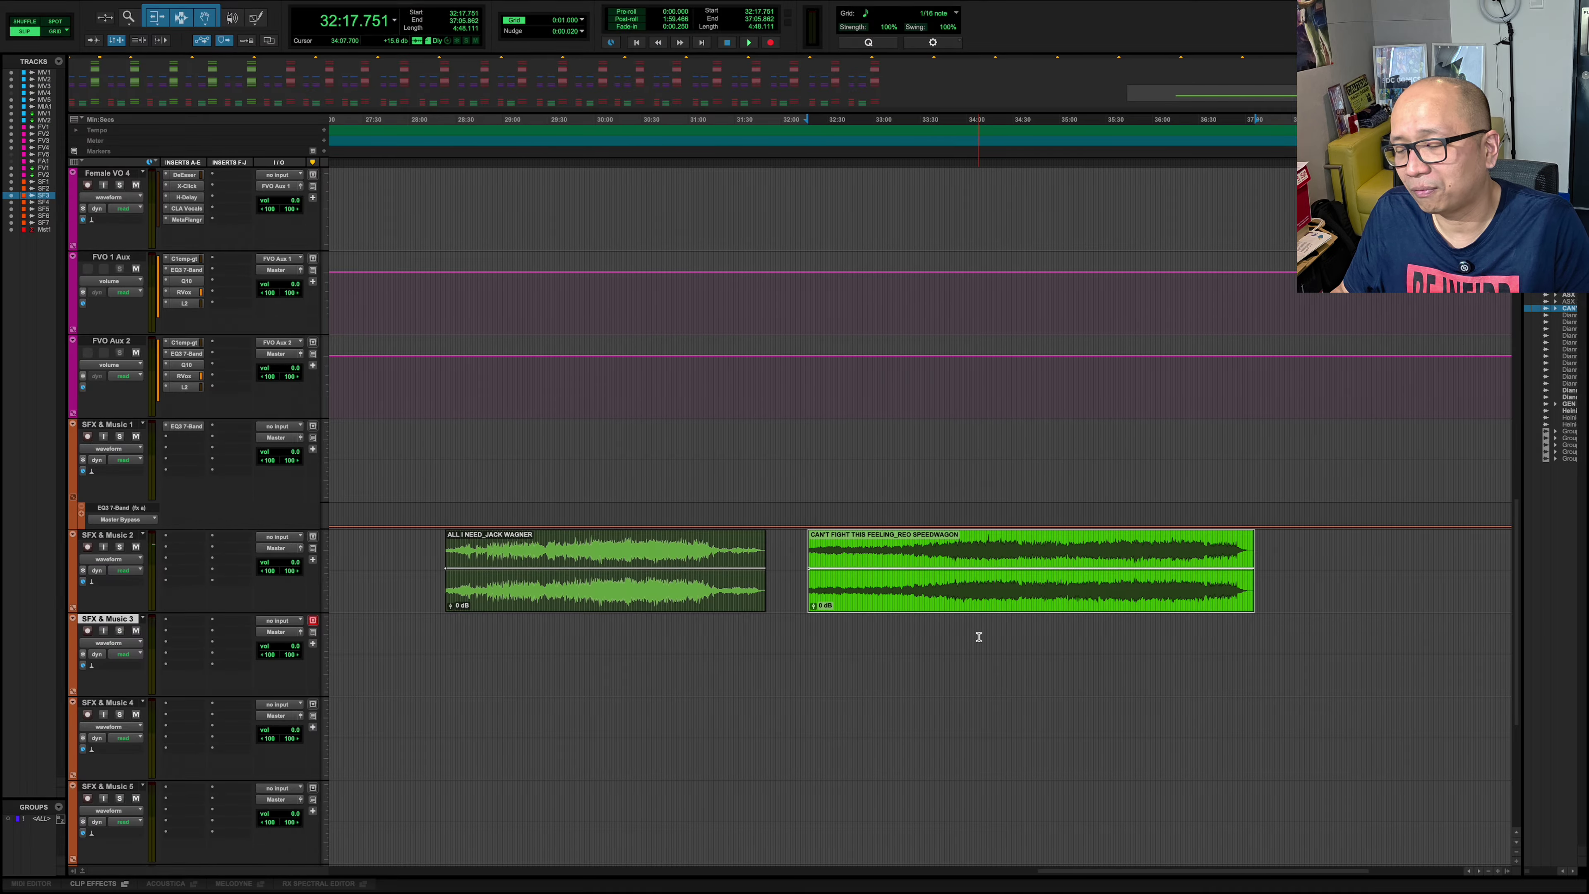
{"action": "left_click", "coordinate": [948, 637]}
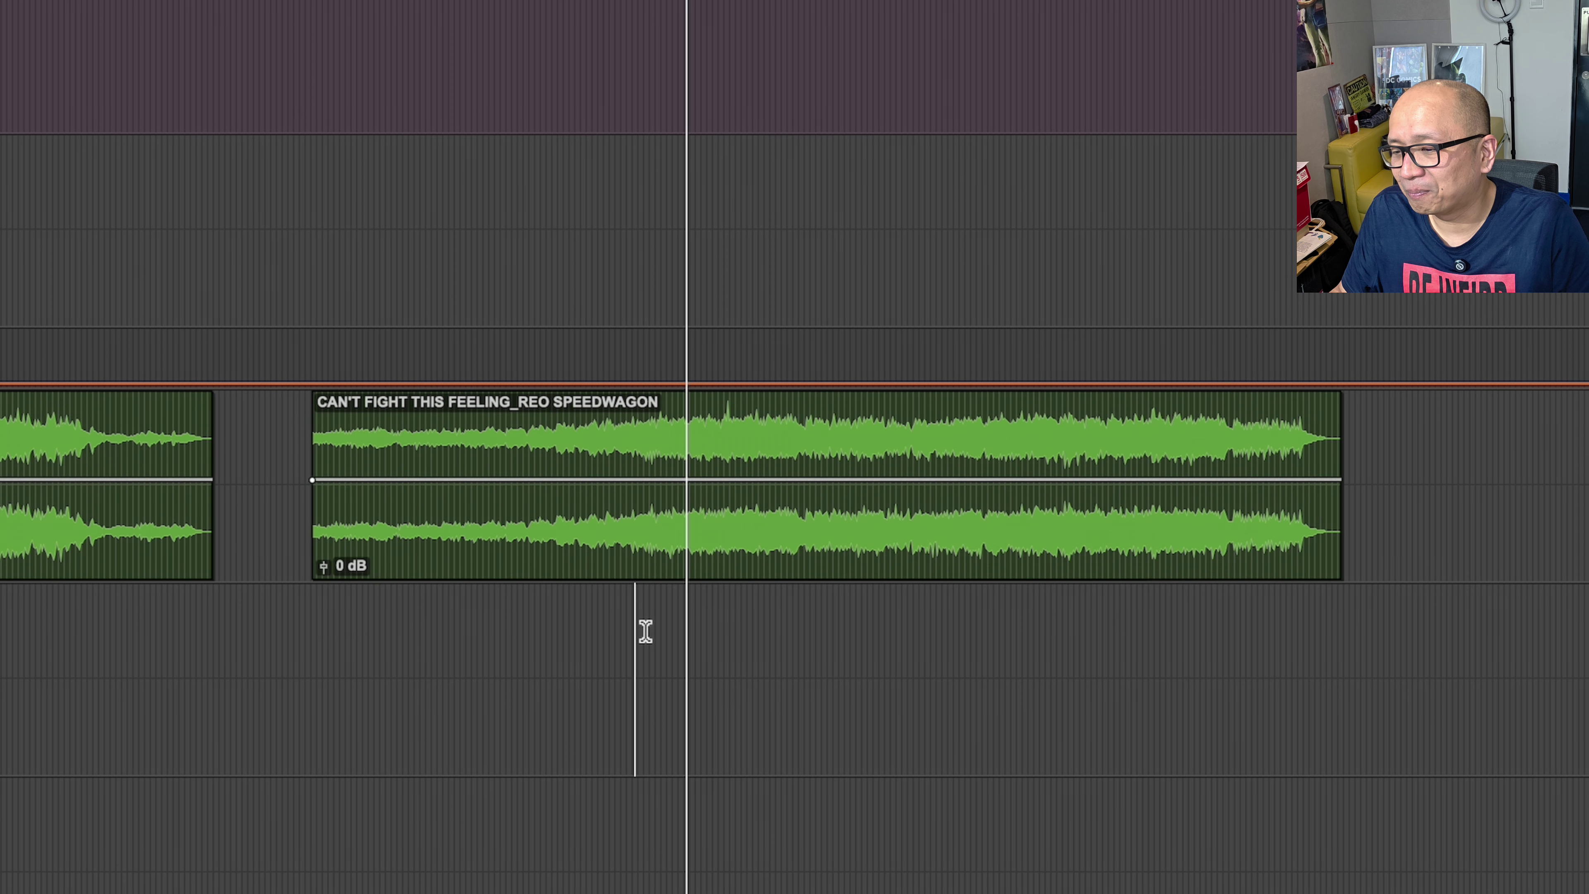
{"action": "key", "text": "space"}
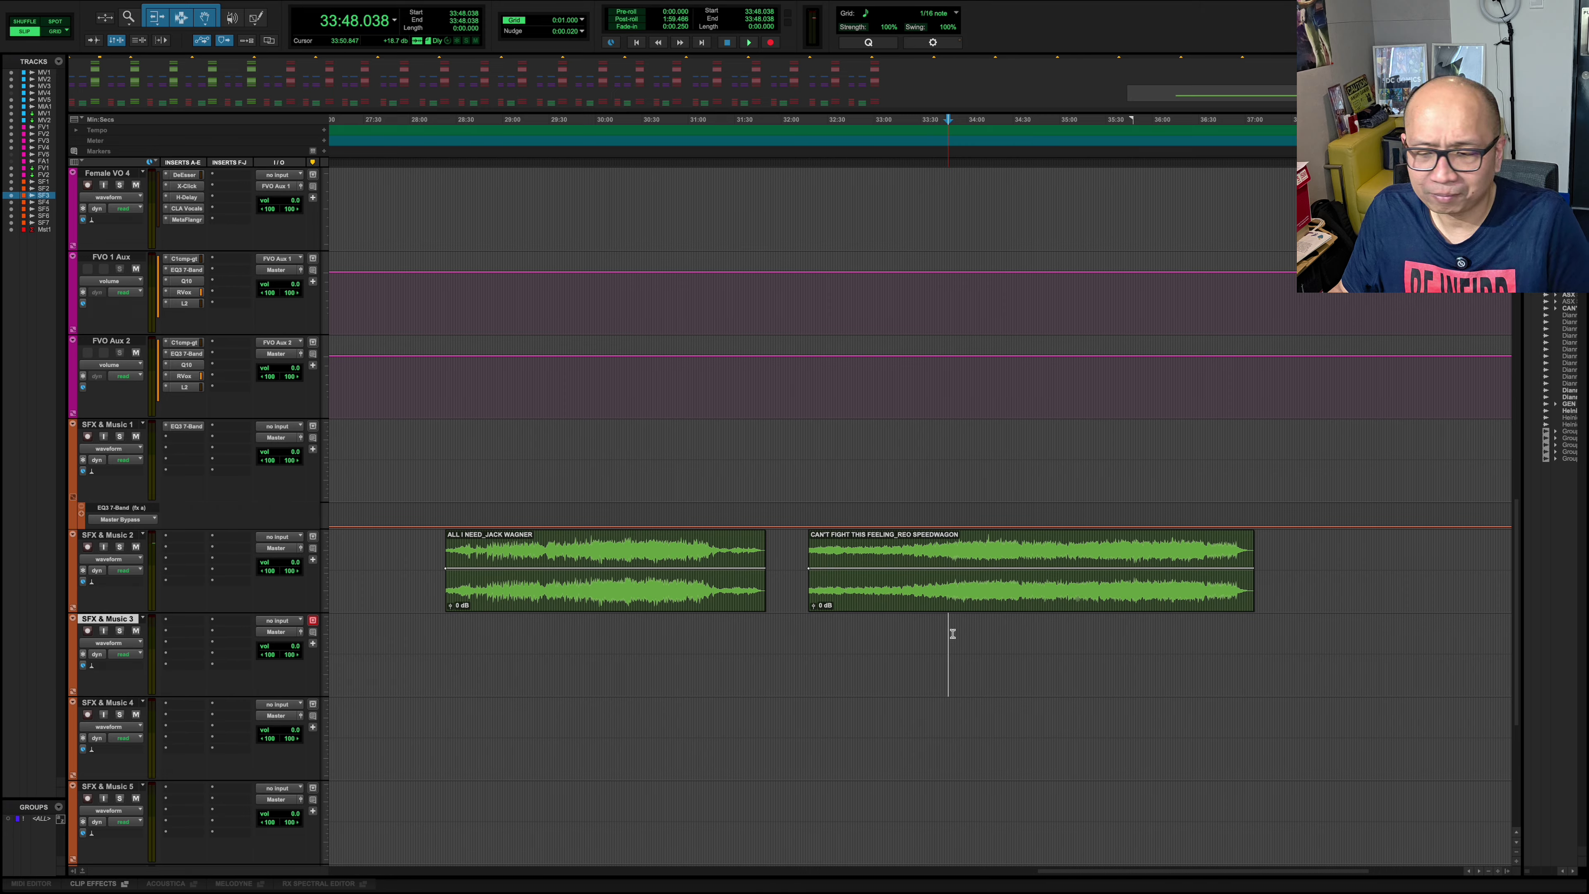
- Examine the opening of the ALL I NEED clip closely, playing it from about 28:36
{"action": "left_click", "coordinate": [584, 613]}
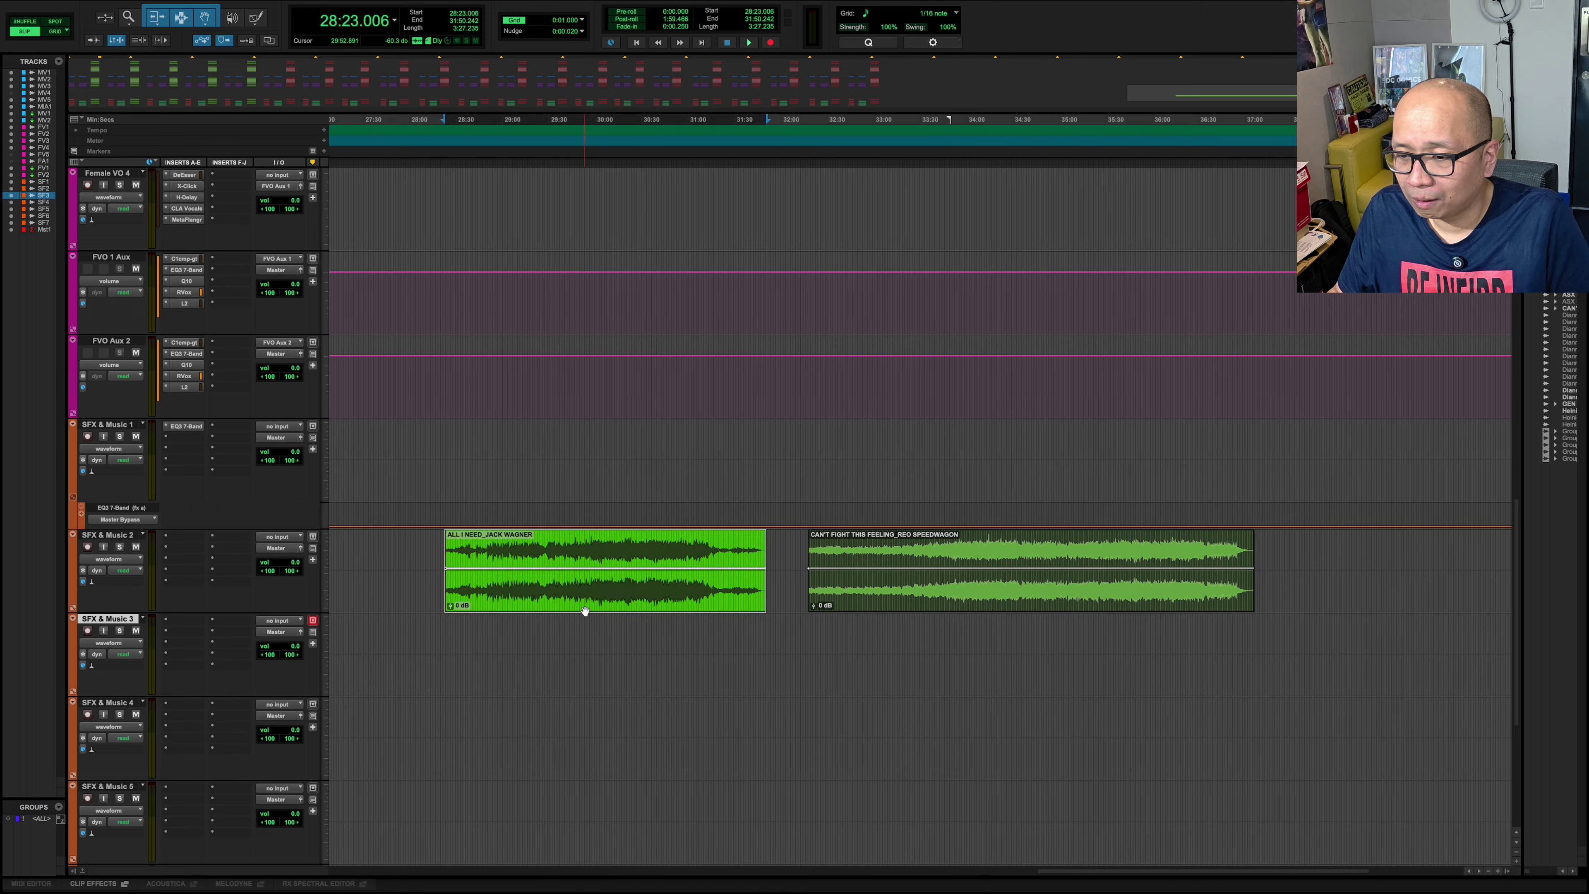
{"action": "key", "text": "r"}
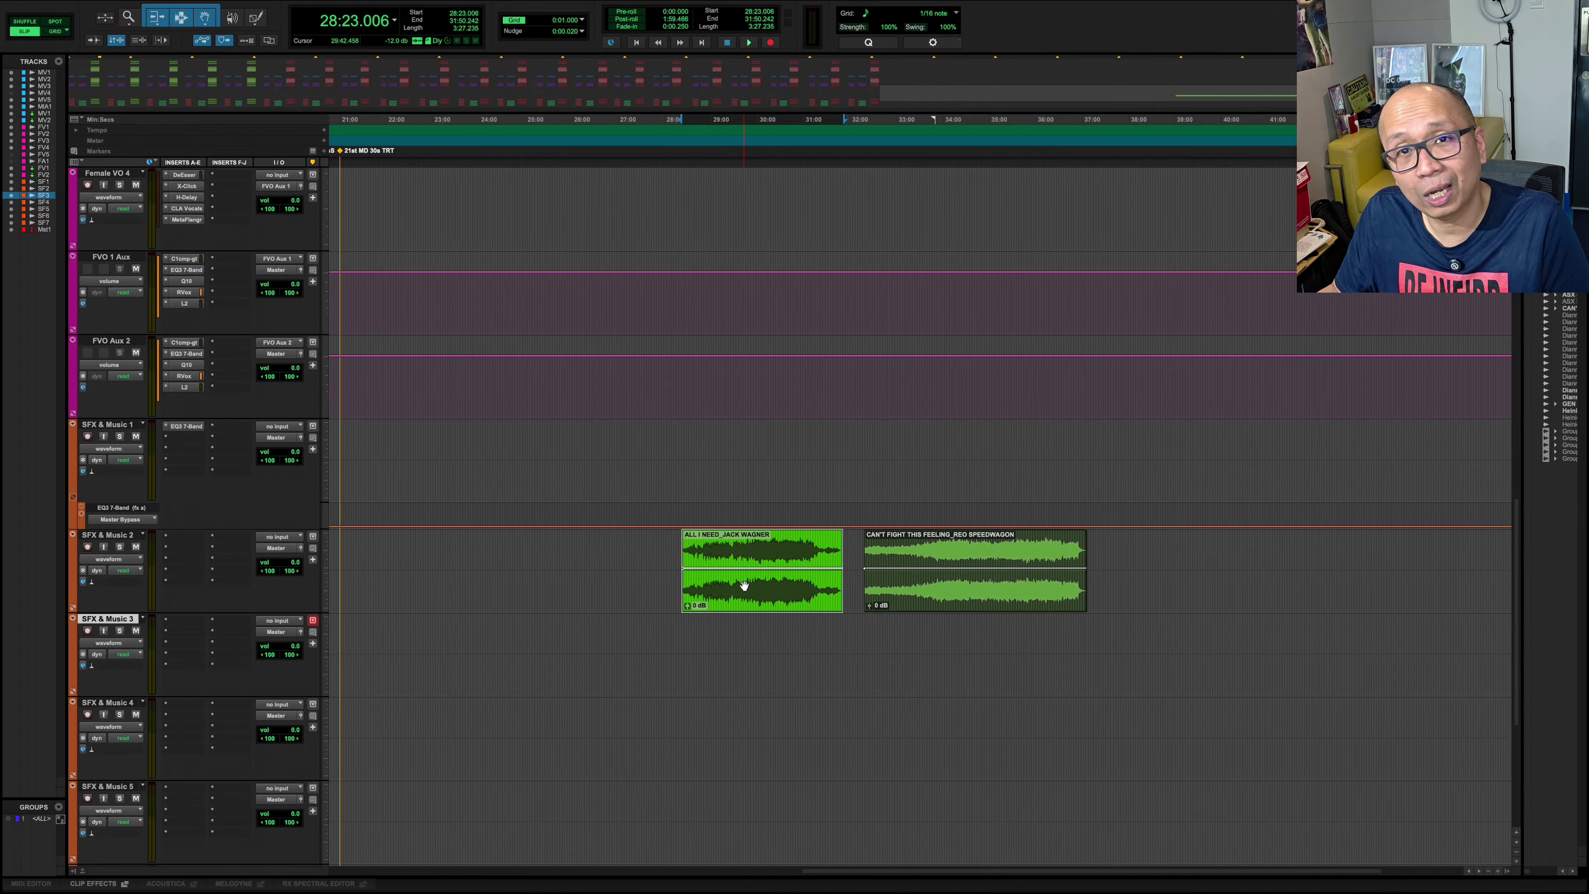
{"action": "key", "text": "super+bracketright"}
{"action": "key", "text": "super+bracketright"}
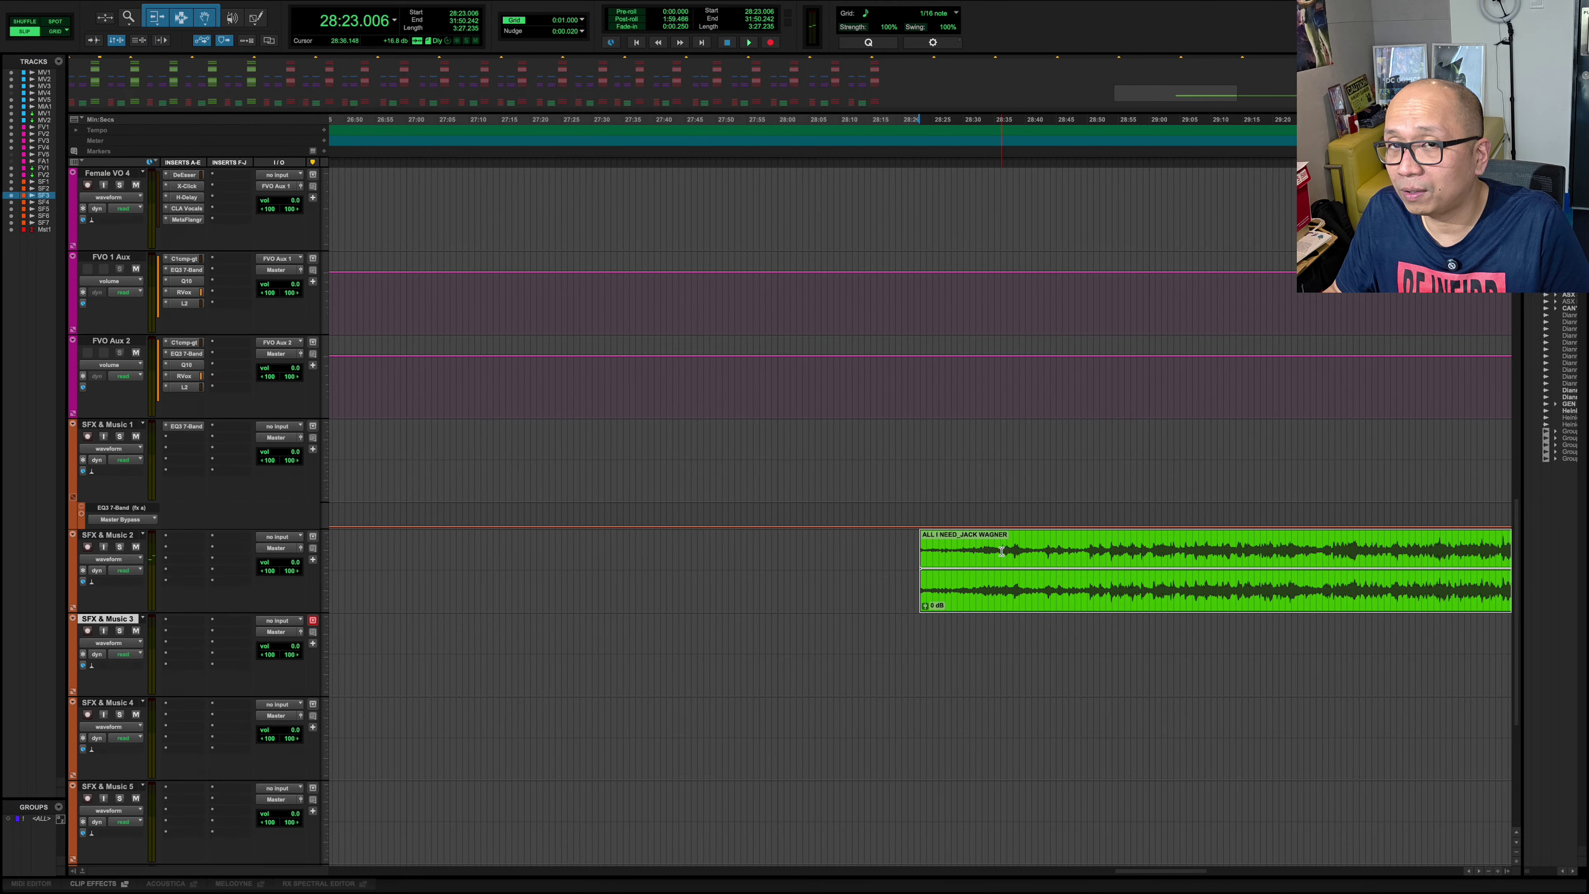
{"action": "double_click", "coordinate": [1004, 553]}
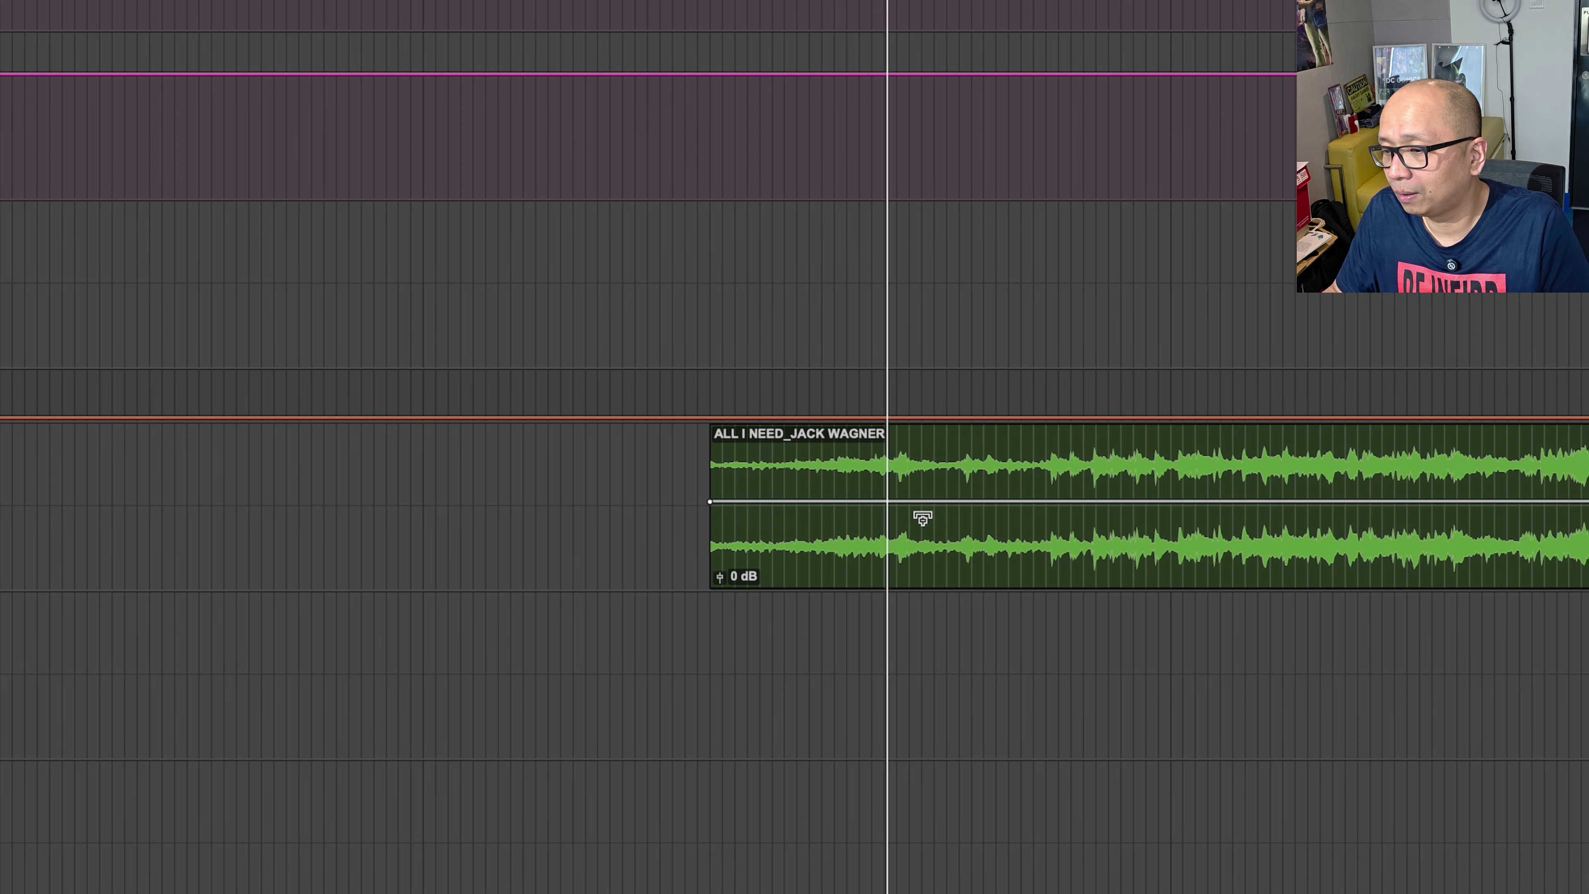
{"action": "left_click", "coordinate": [841, 474]}
{"action": "key", "text": "super+bracketright"}
{"action": "key", "text": "super+bracketright"}
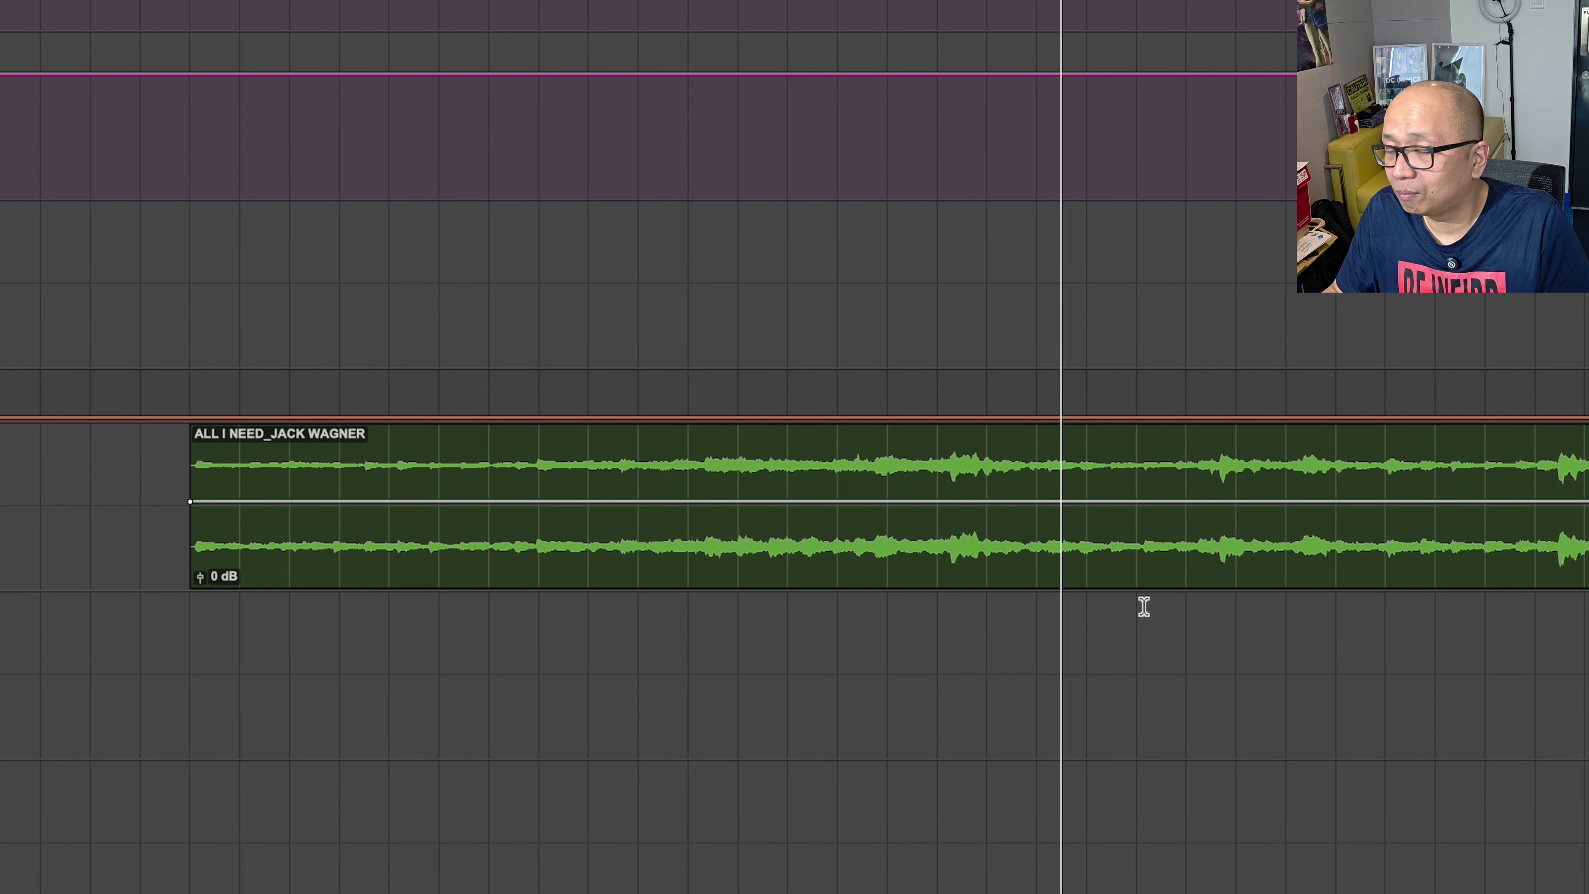
{"action": "key", "text": "super+bracketleft"}
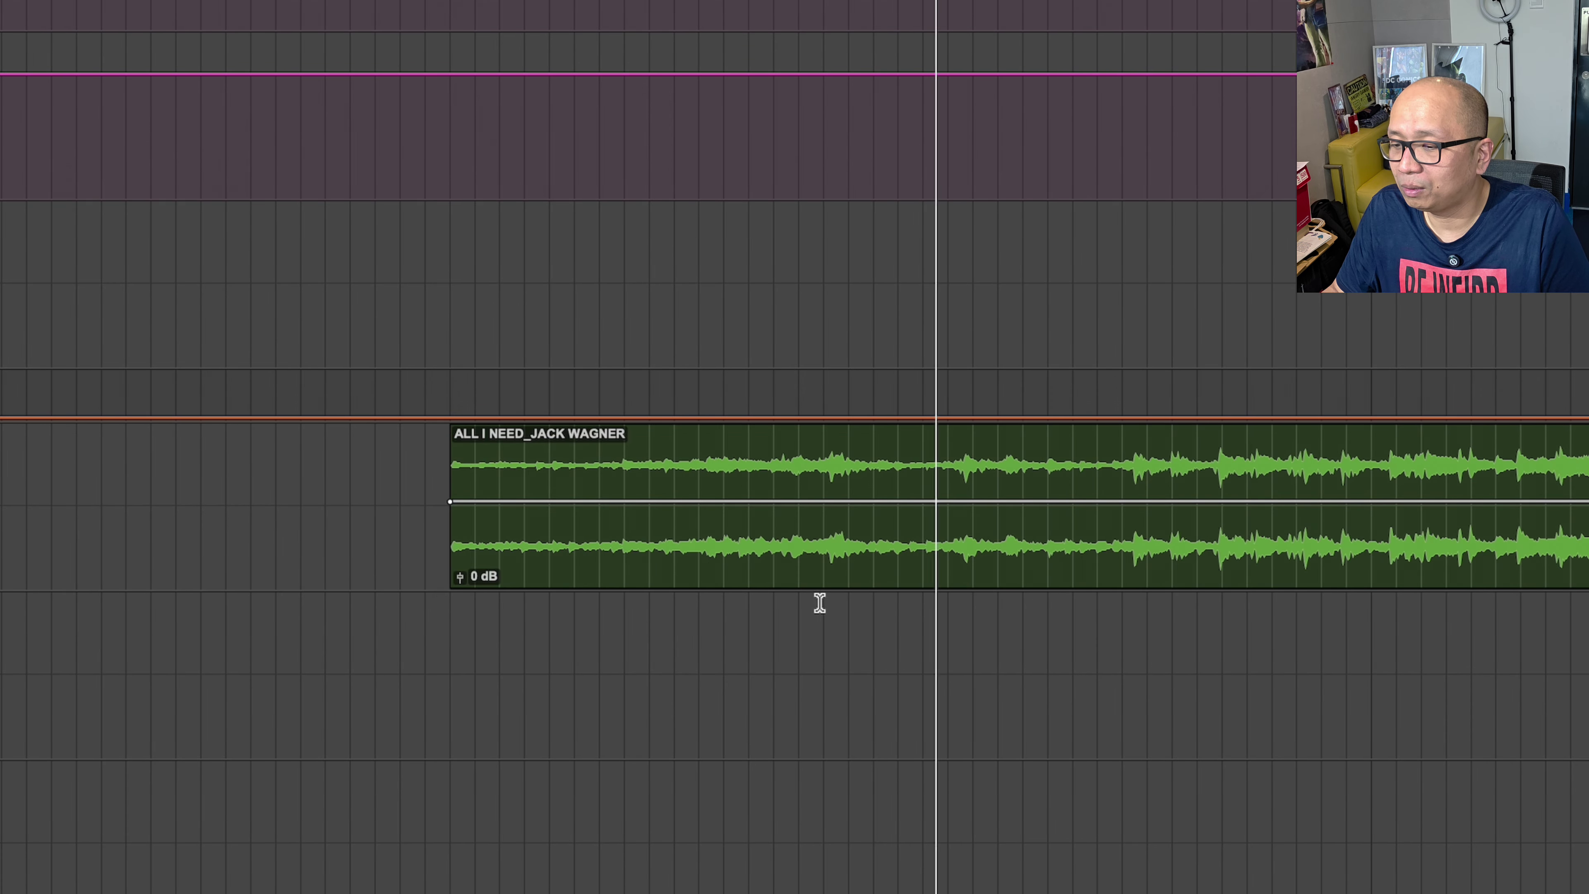
{"action": "key", "text": "space"}
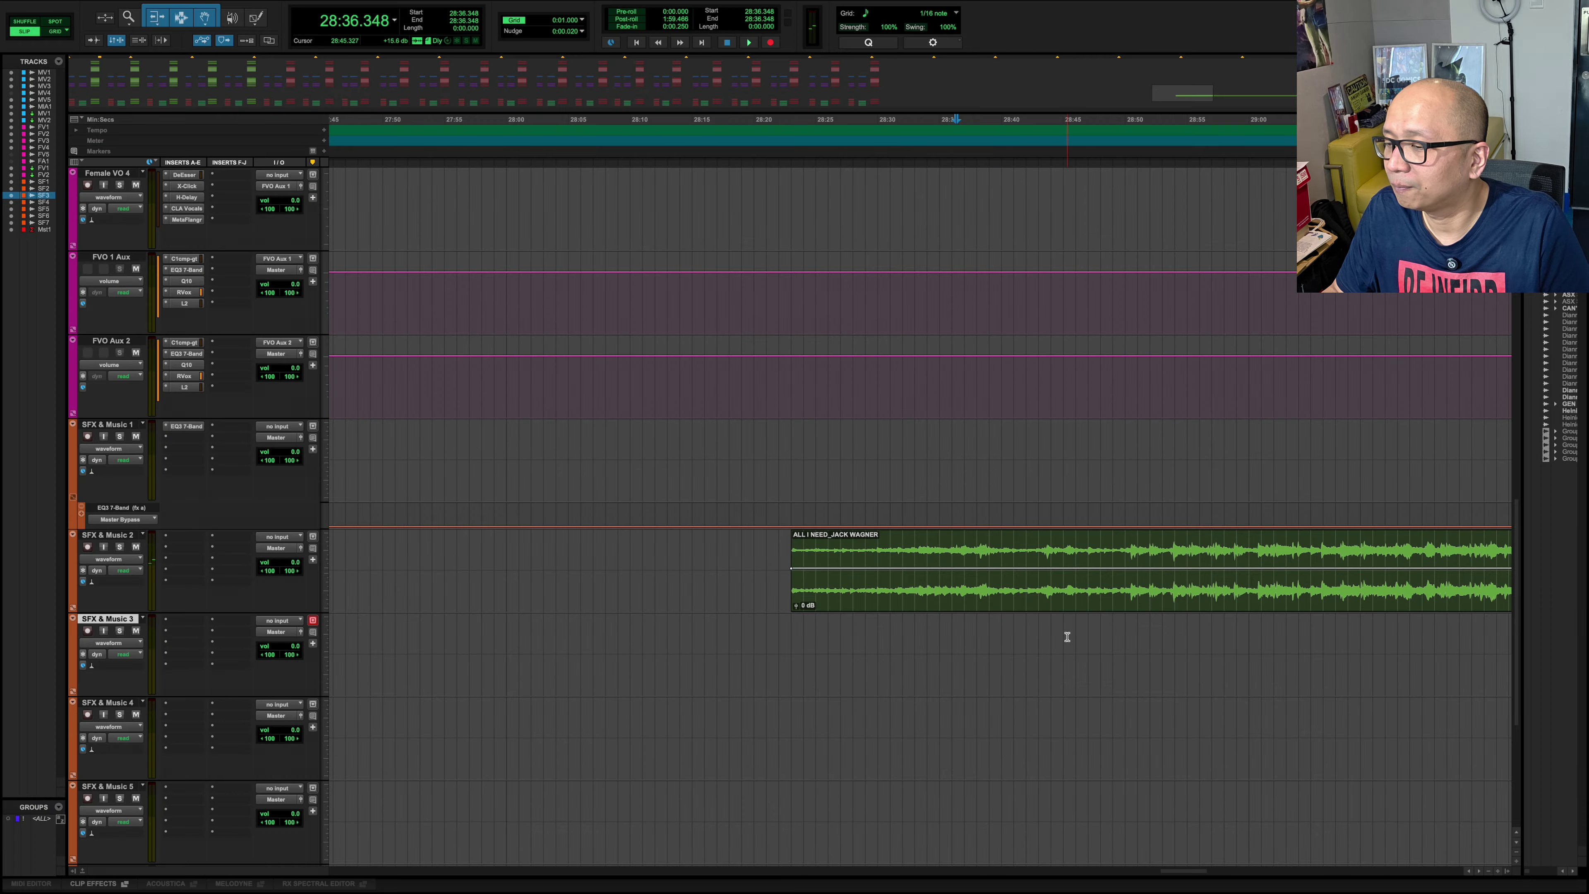
{"action": "key", "text": "super+bracketleft"}
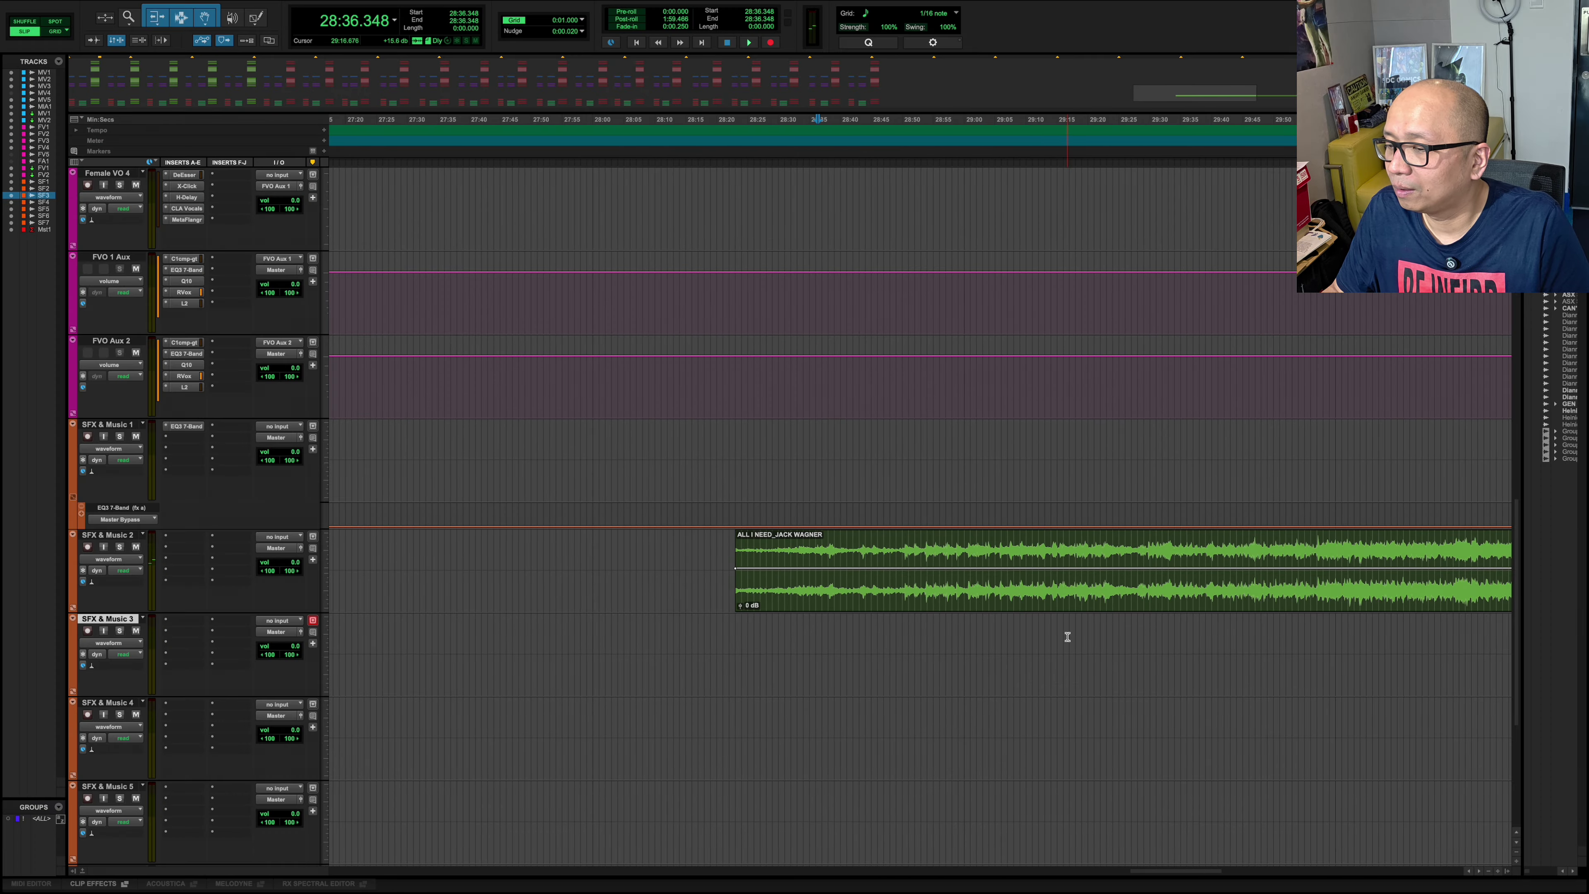
{"action": "scroll", "coordinate": [1071, 632], "scroll_direction": "right", "scroll_amount": 5}
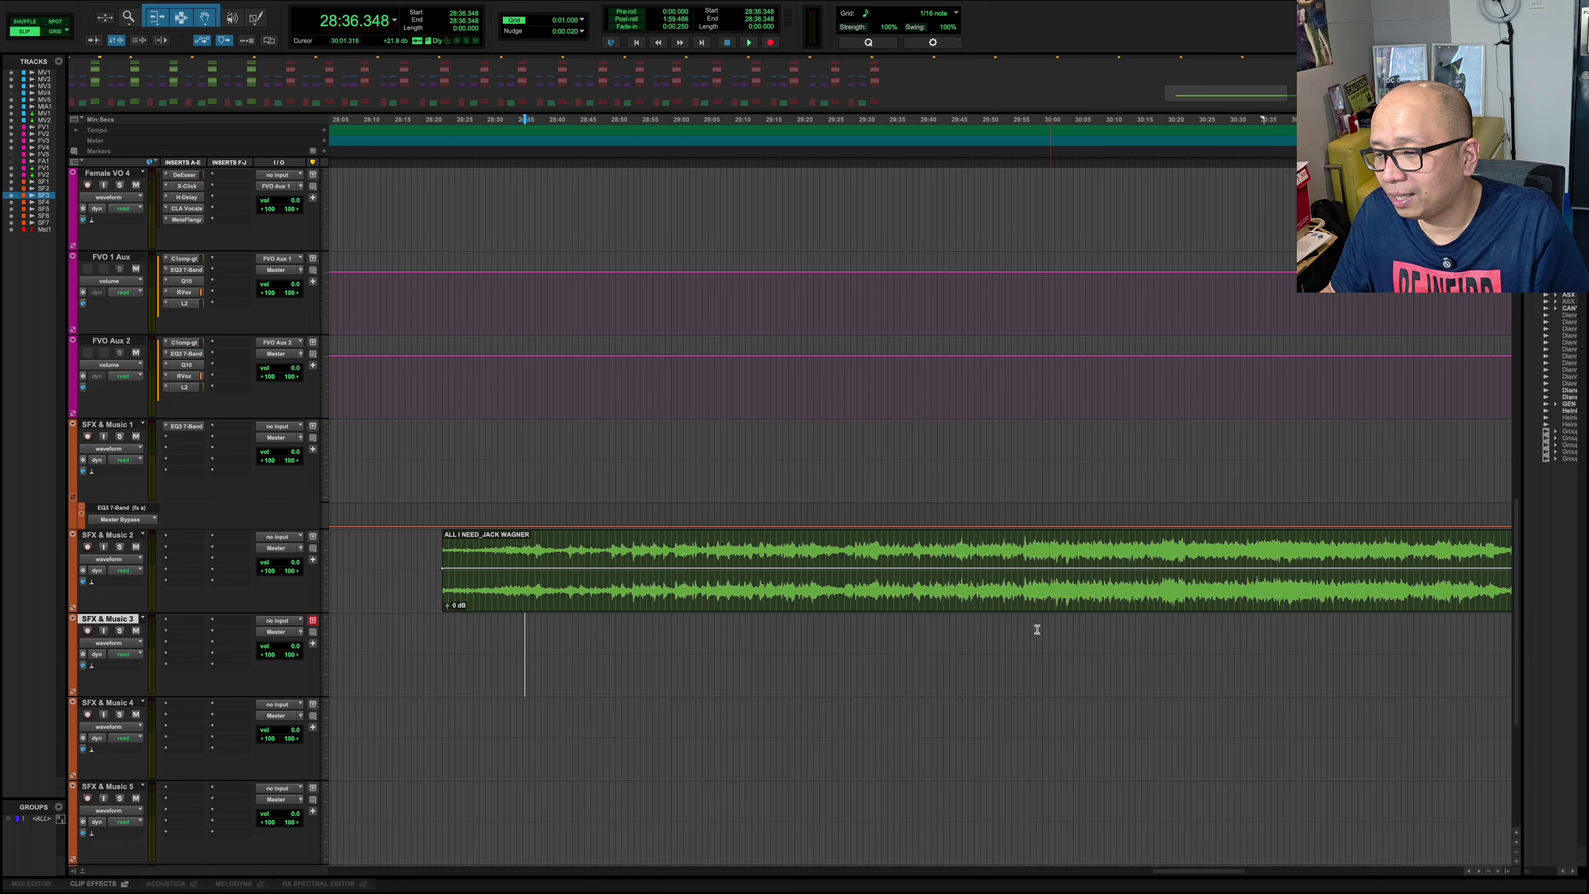
- Play the ALL I NEED clip from 29:56 to examine the louder section of the song
{"action": "left_click", "coordinate": [1021, 626]}
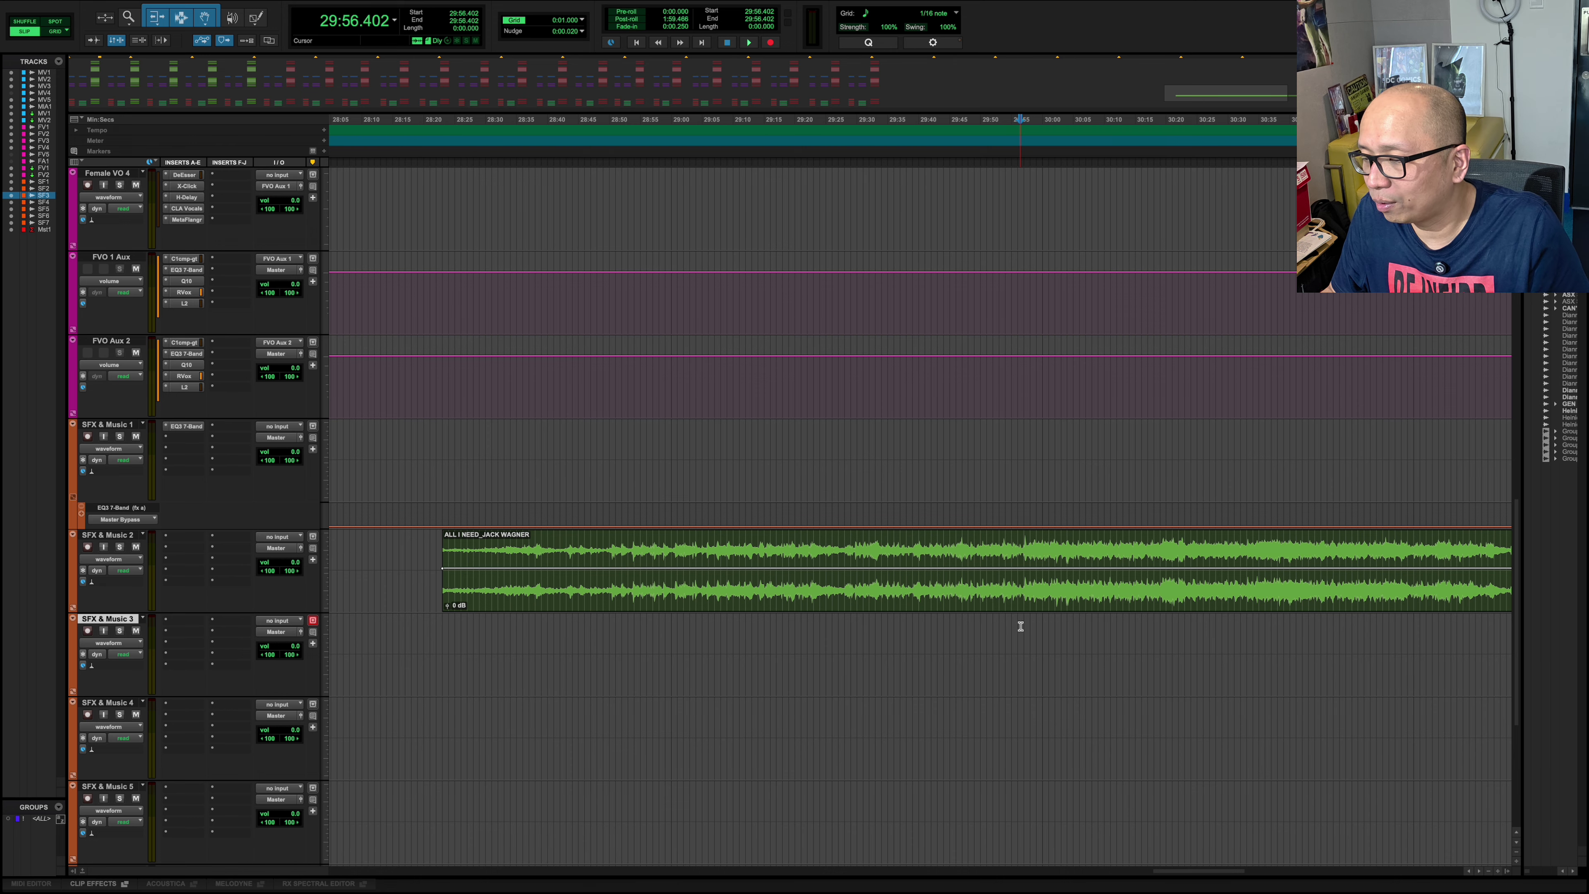
{"action": "scroll", "coordinate": [1020, 626], "scroll_direction": "right", "scroll_amount": 3}
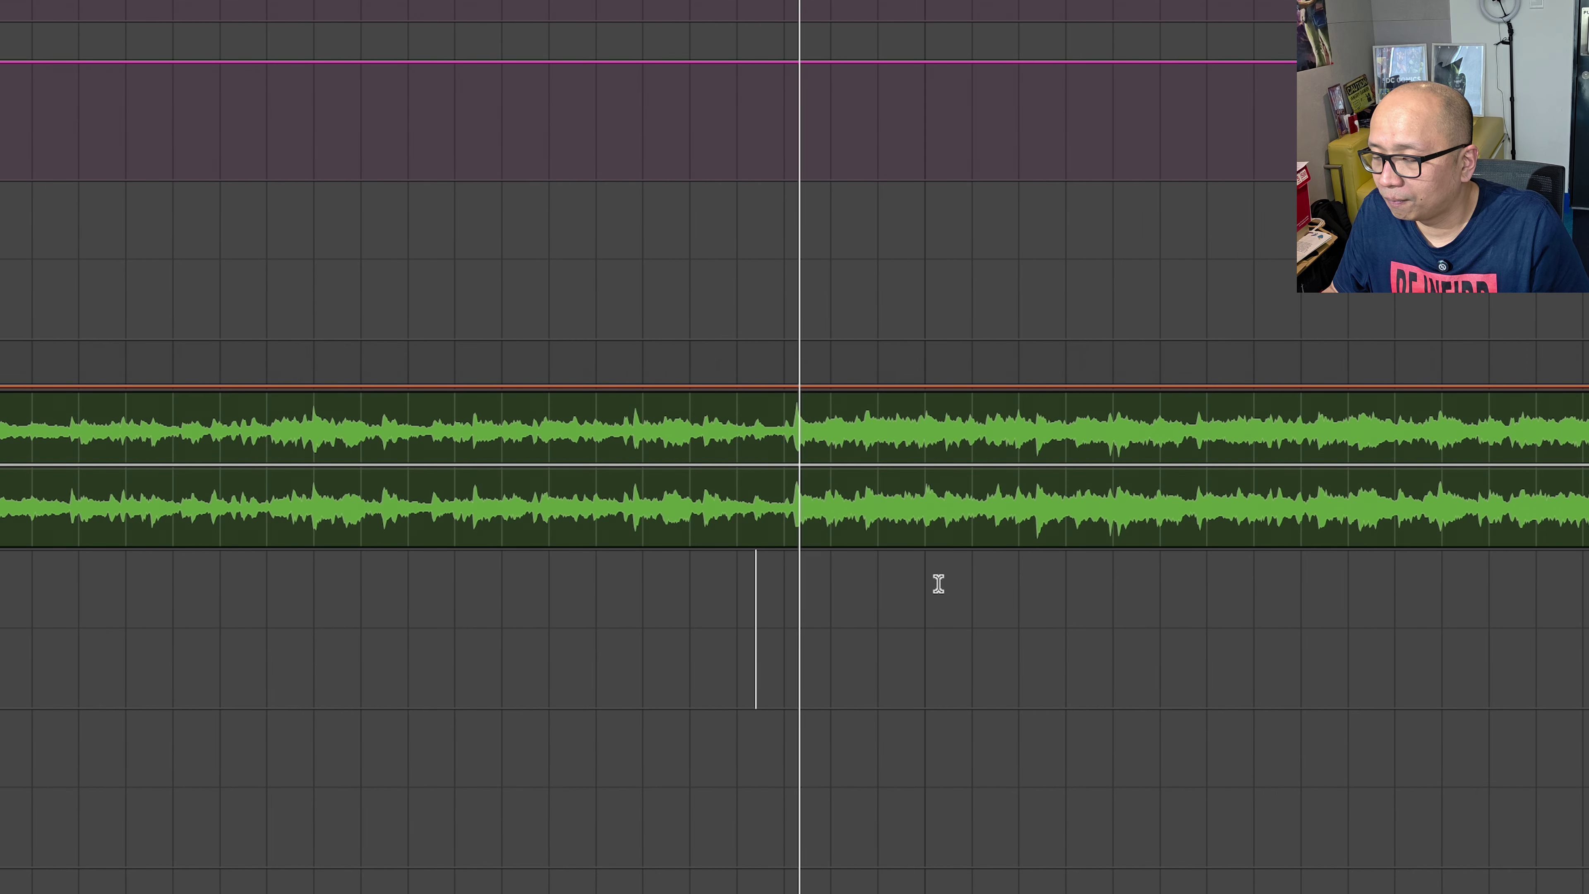
{"action": "key", "text": "r"}
{"action": "key", "text": "t"}
{"action": "key", "text": "t"}
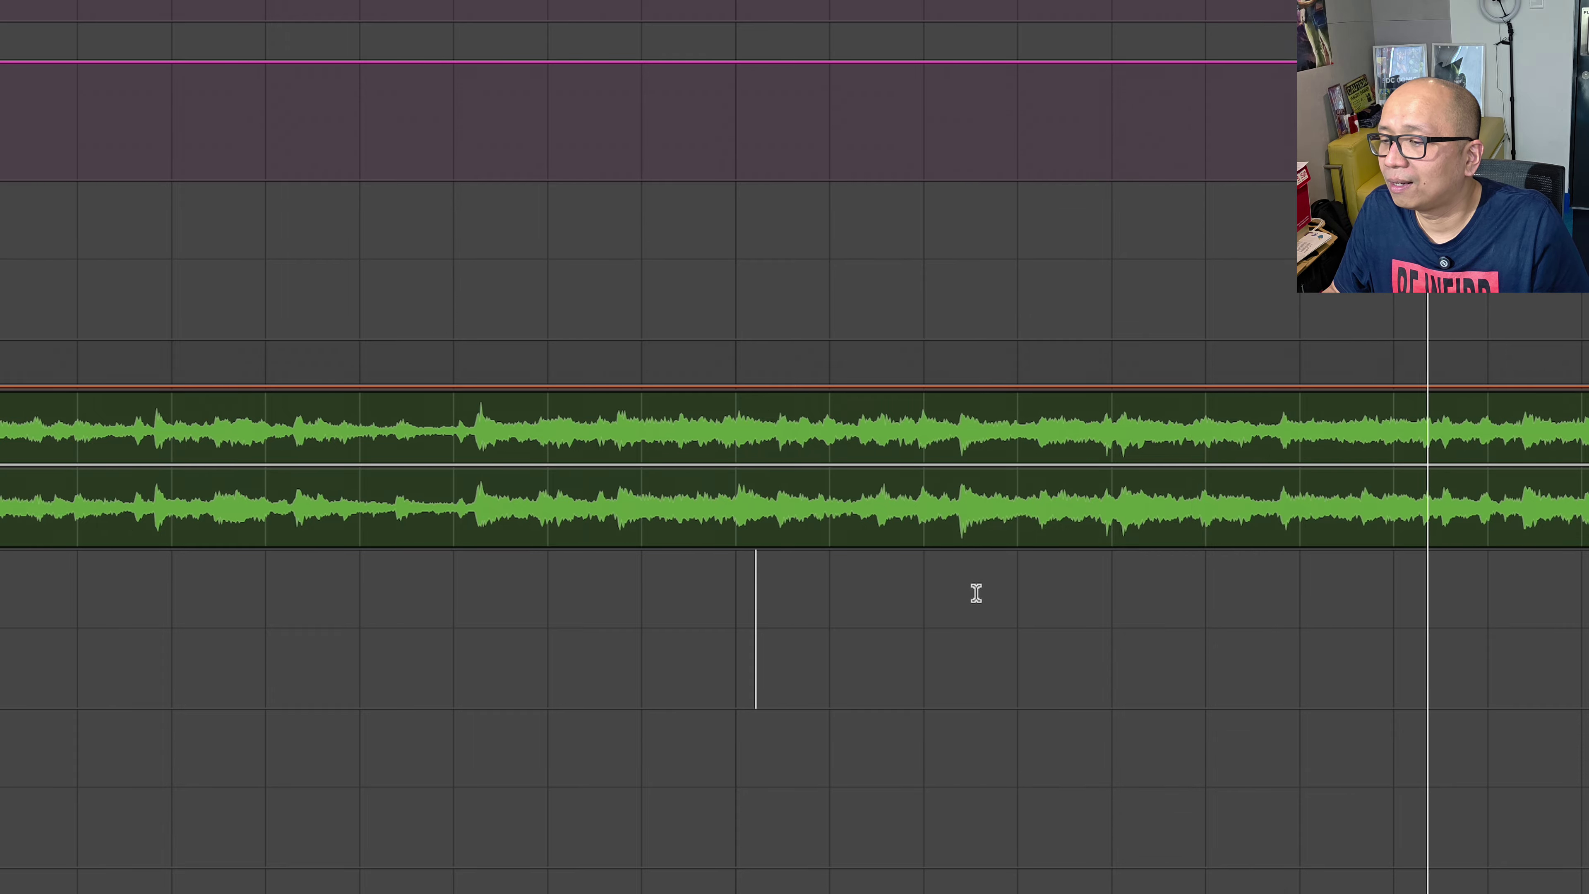
{"action": "key", "text": "space"}
- Split the ALL I NEED clip on SFX & Music 2 at 30:01.218 and select the part after the split
{"action": "left_click", "coordinate": [851, 437]}
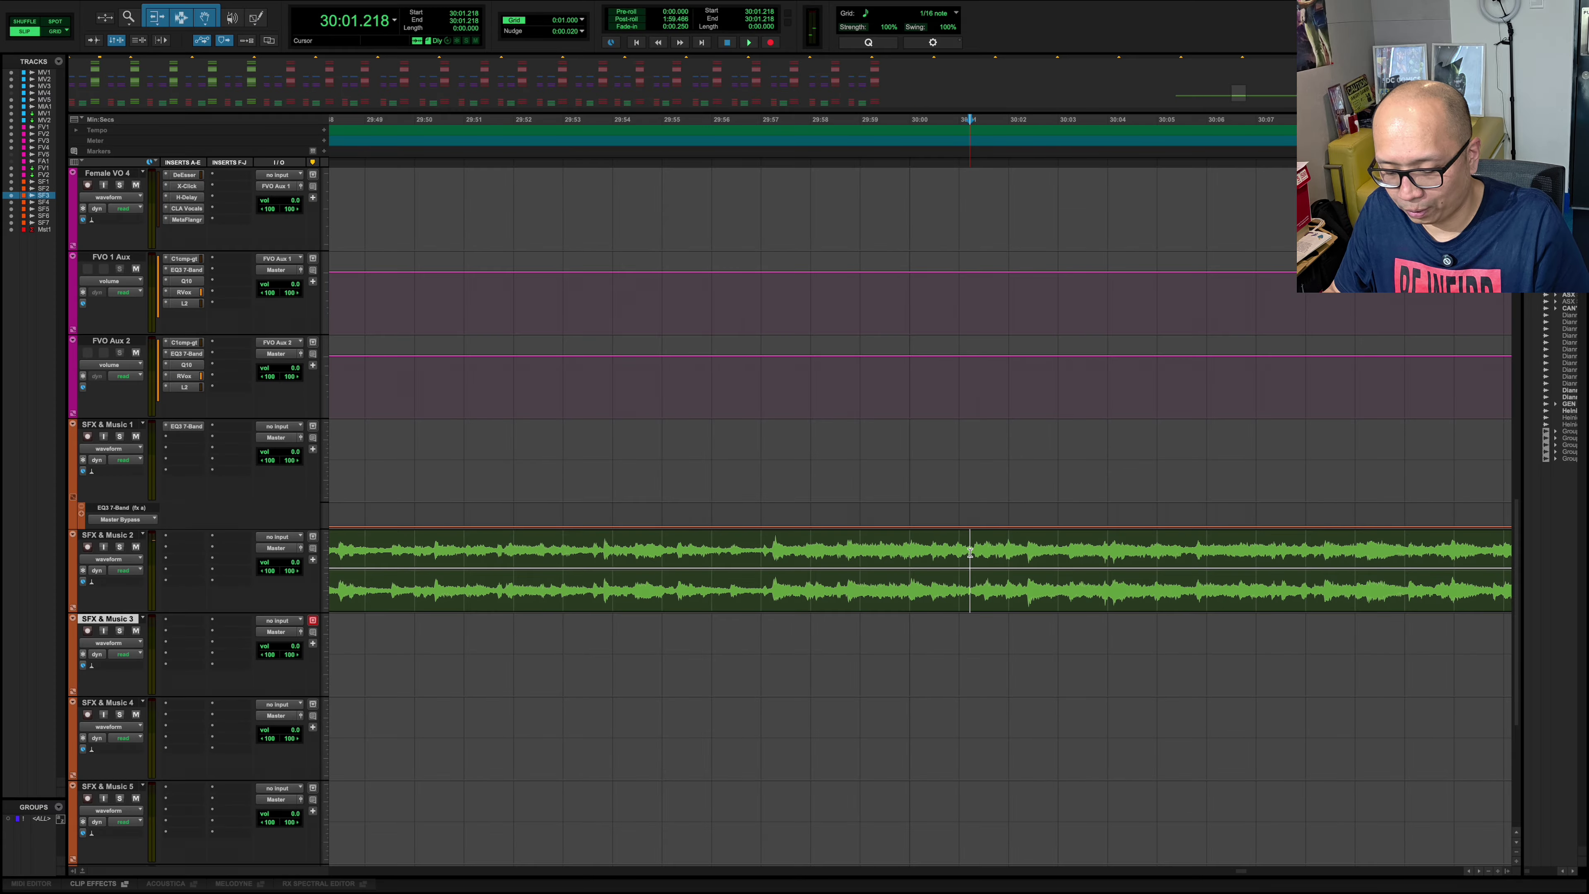
{"action": "key", "text": "super+e"}
{"action": "key", "text": "super+bracketleft"}
{"action": "key", "text": "r"}
{"action": "key", "text": "r"}
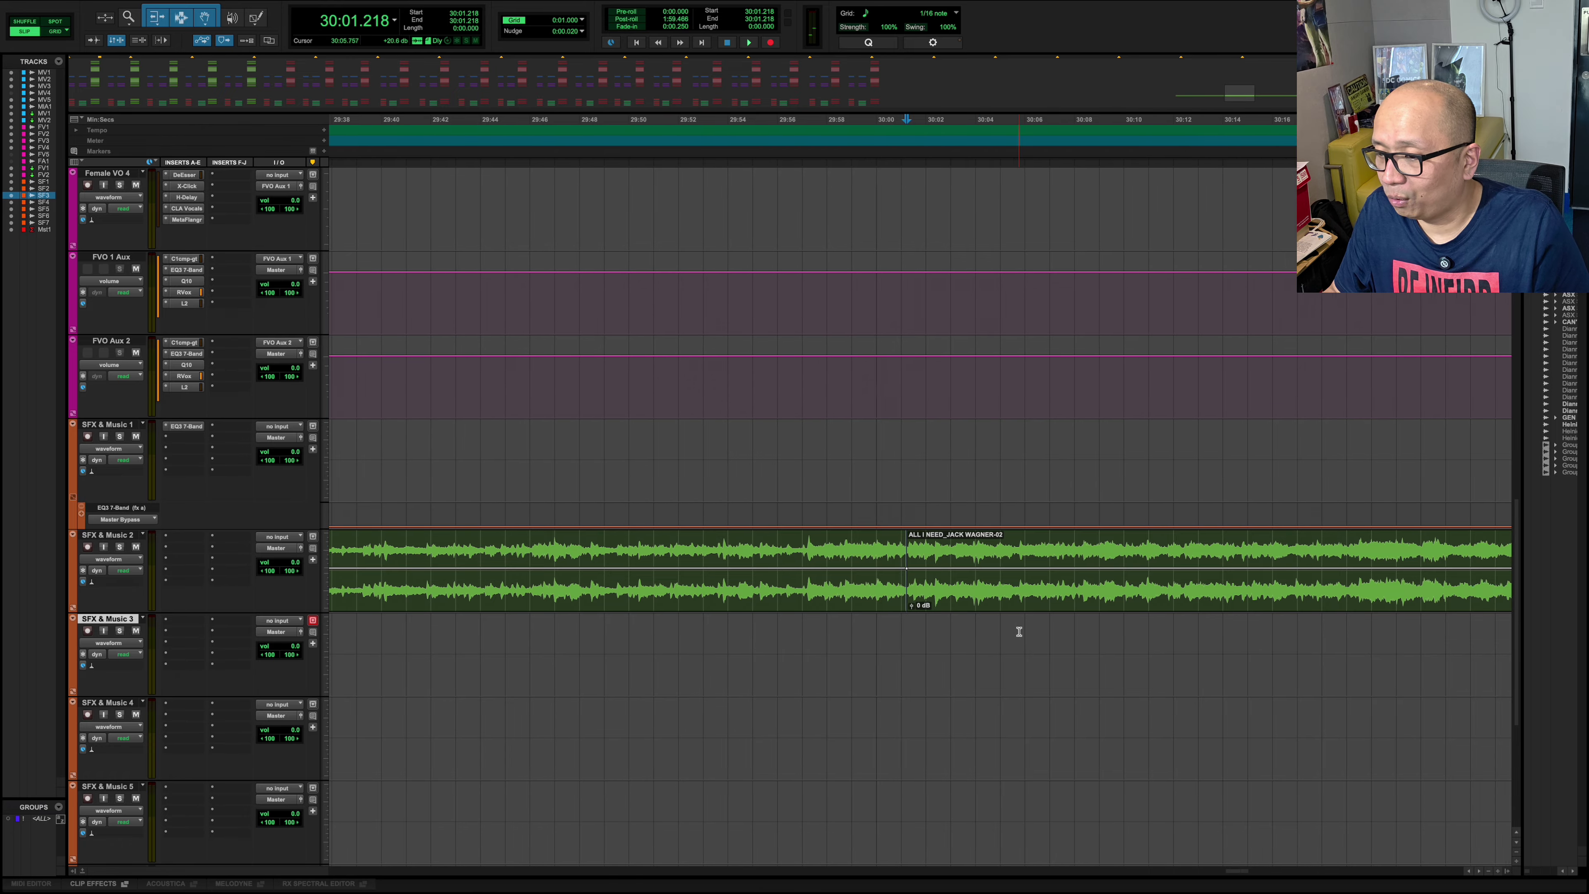
{"action": "key", "text": "t"}
{"action": "key", "text": "t"}
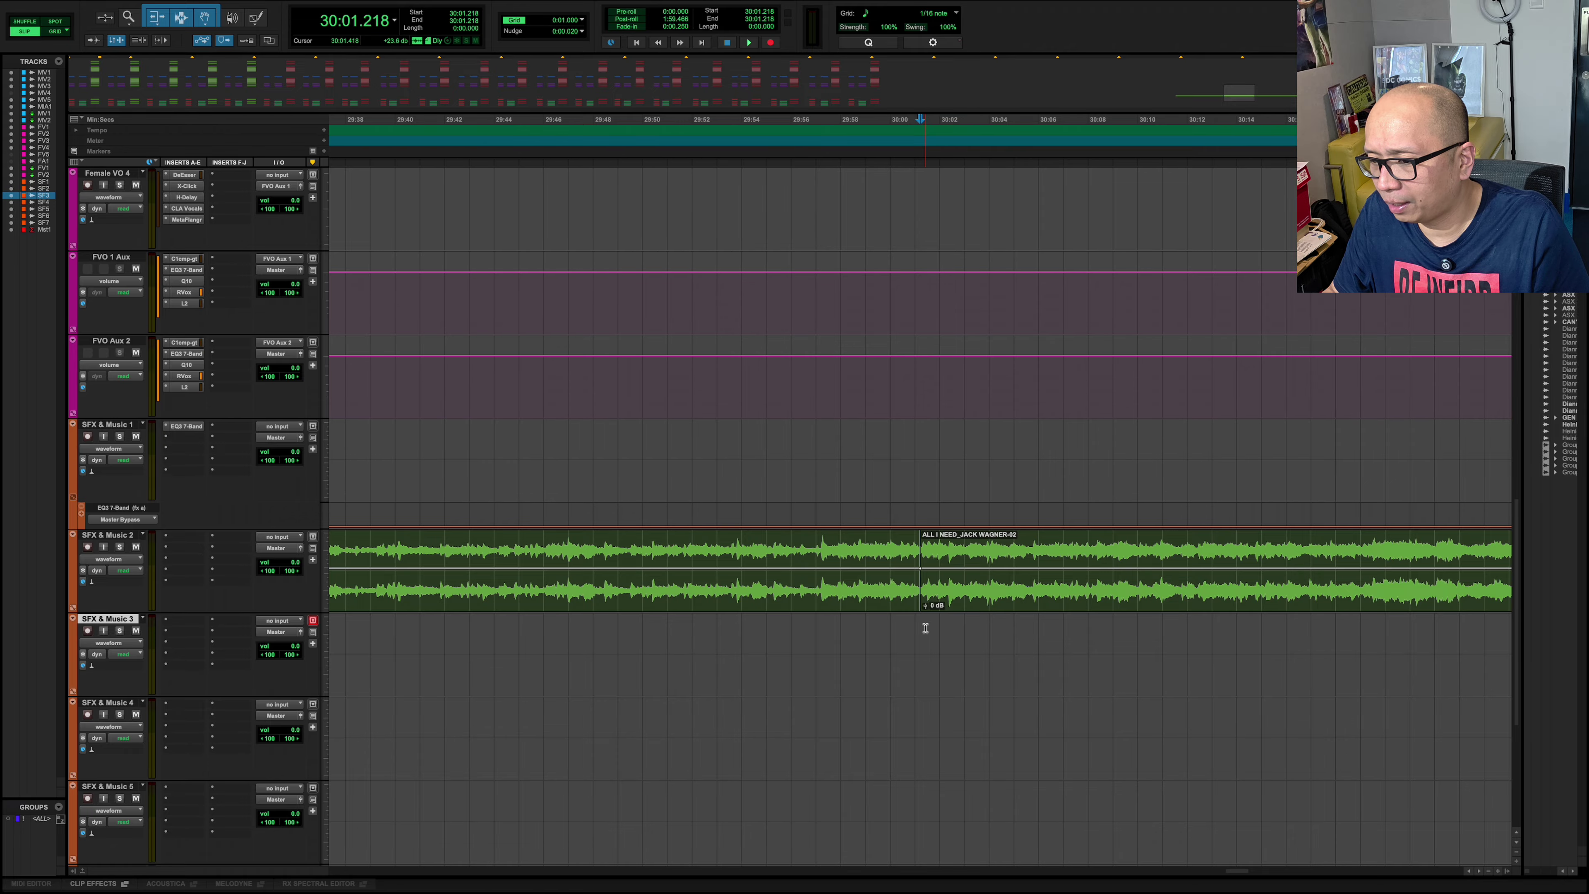
{"action": "left_click", "coordinate": [963, 599]}
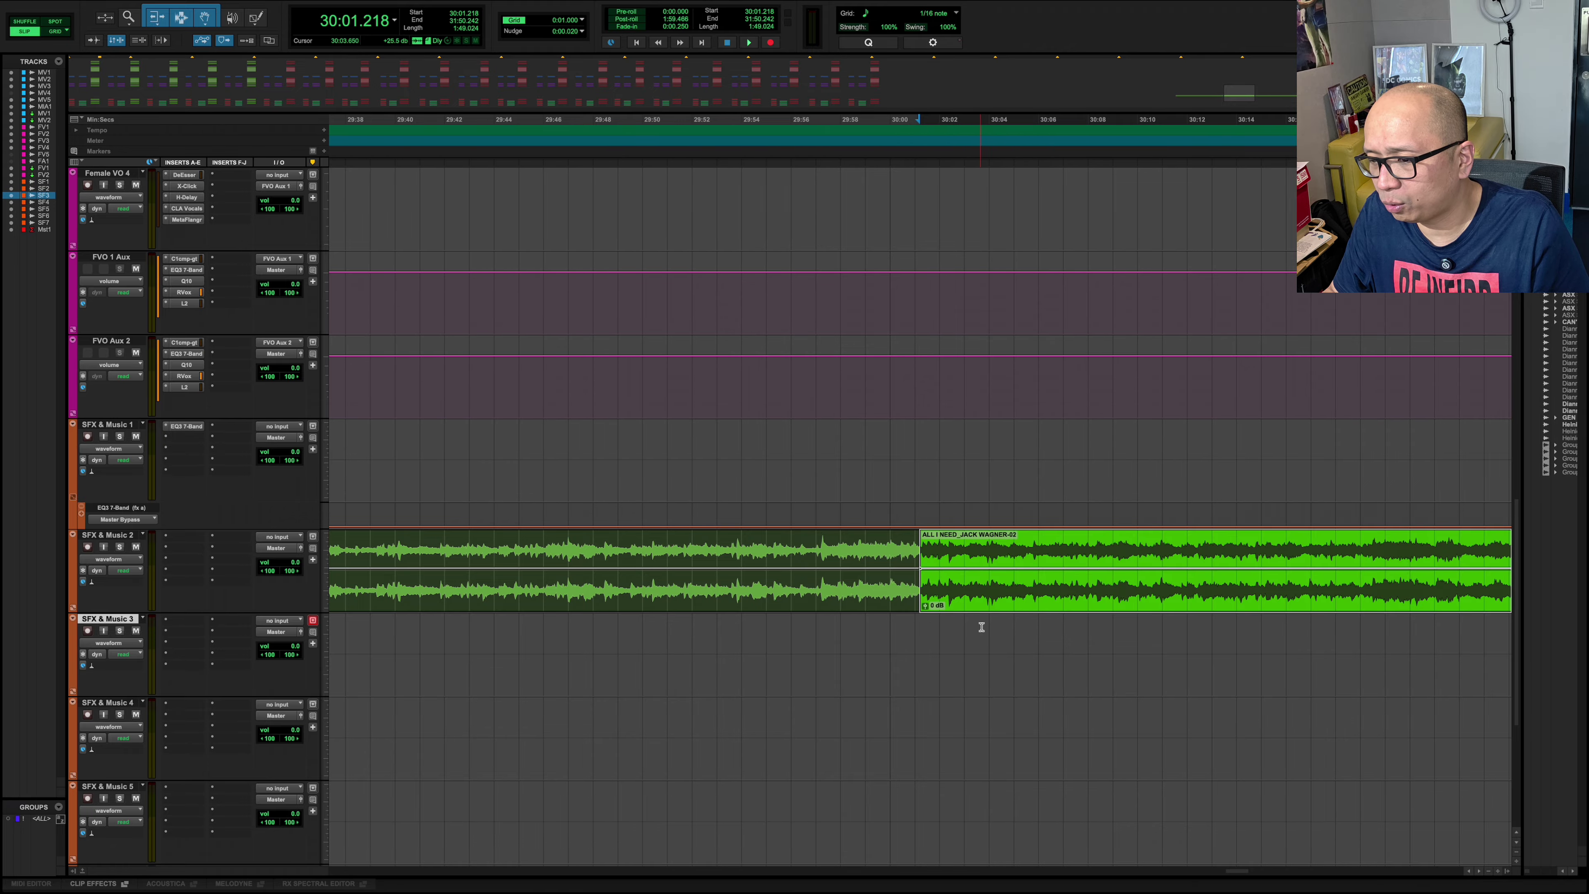
{"action": "key", "text": "r"}
{"action": "key", "text": "r"}
{"action": "key", "text": "r"}
{"action": "key", "text": "r"}
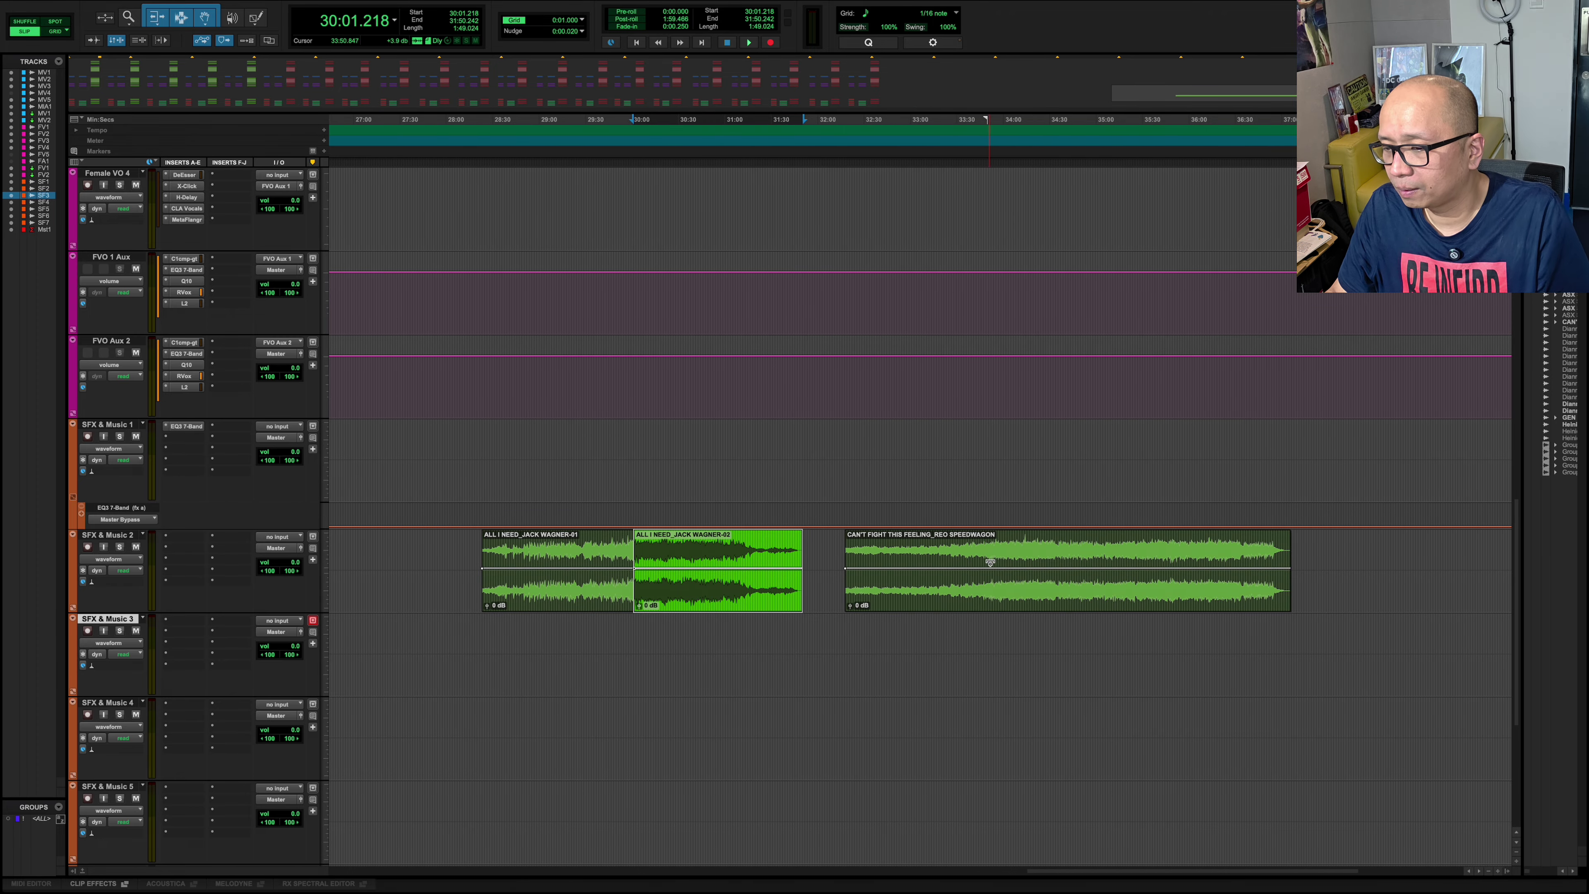
- Listen to the CAN'T FIGHT THIS FEELING clip from about 33:54 in its louder section
{"action": "left_click", "coordinate": [992, 545]}
{"action": "key", "text": "t"}
{"action": "key", "text": "t"}
{"action": "key", "text": "space"}
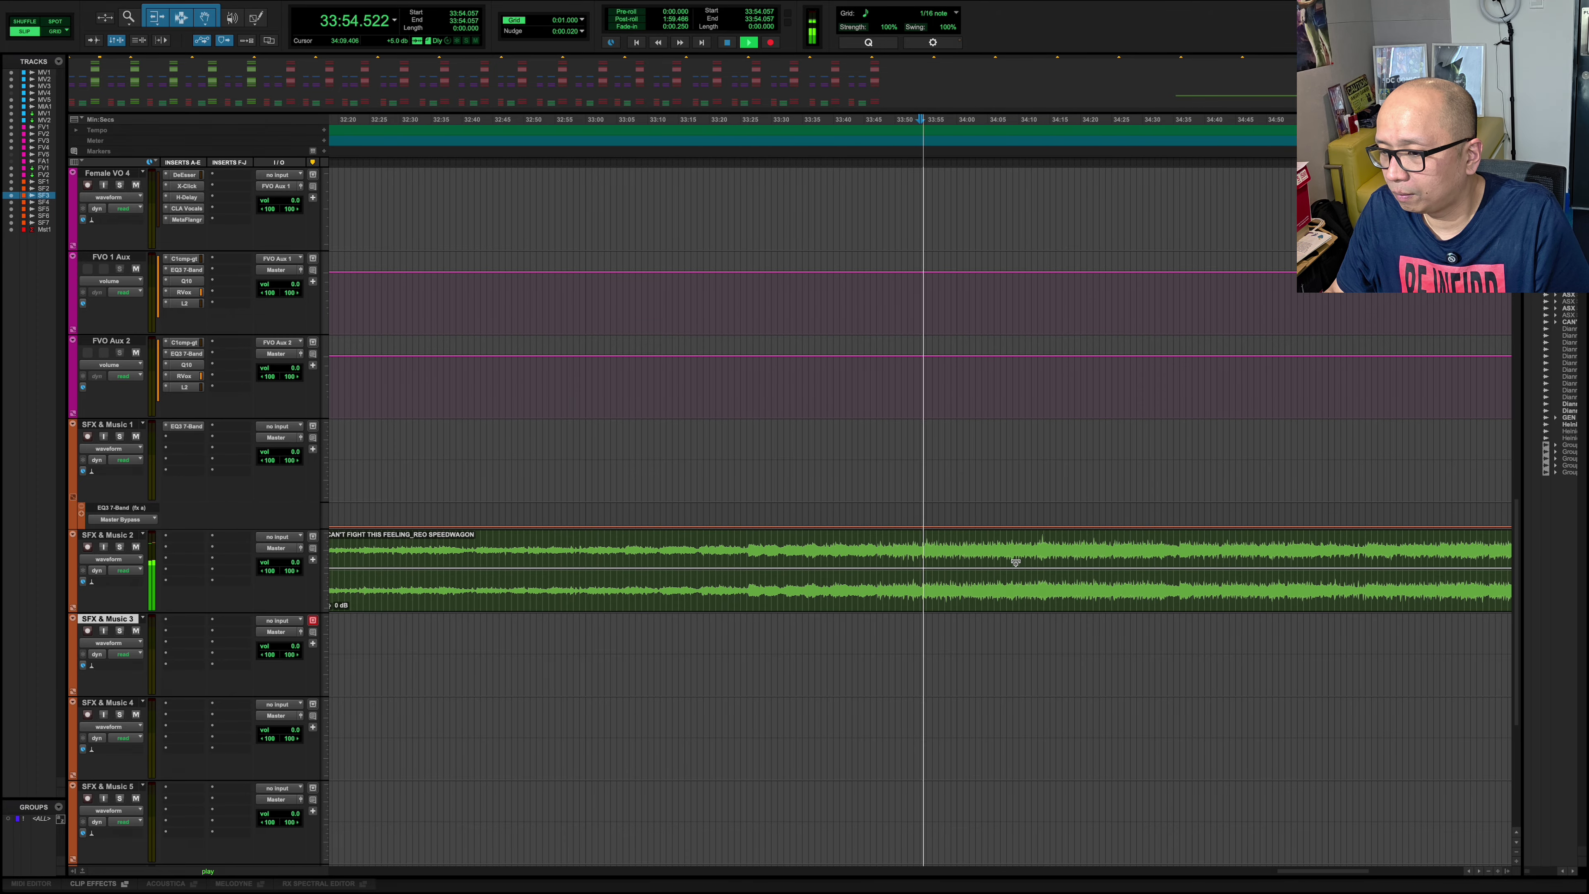
{"action": "key", "text": "space"}
- Select the second part of the ALL I NEED clip on SFX & Music 2 and listen from 30:01.218
{"action": "key", "text": "r"}
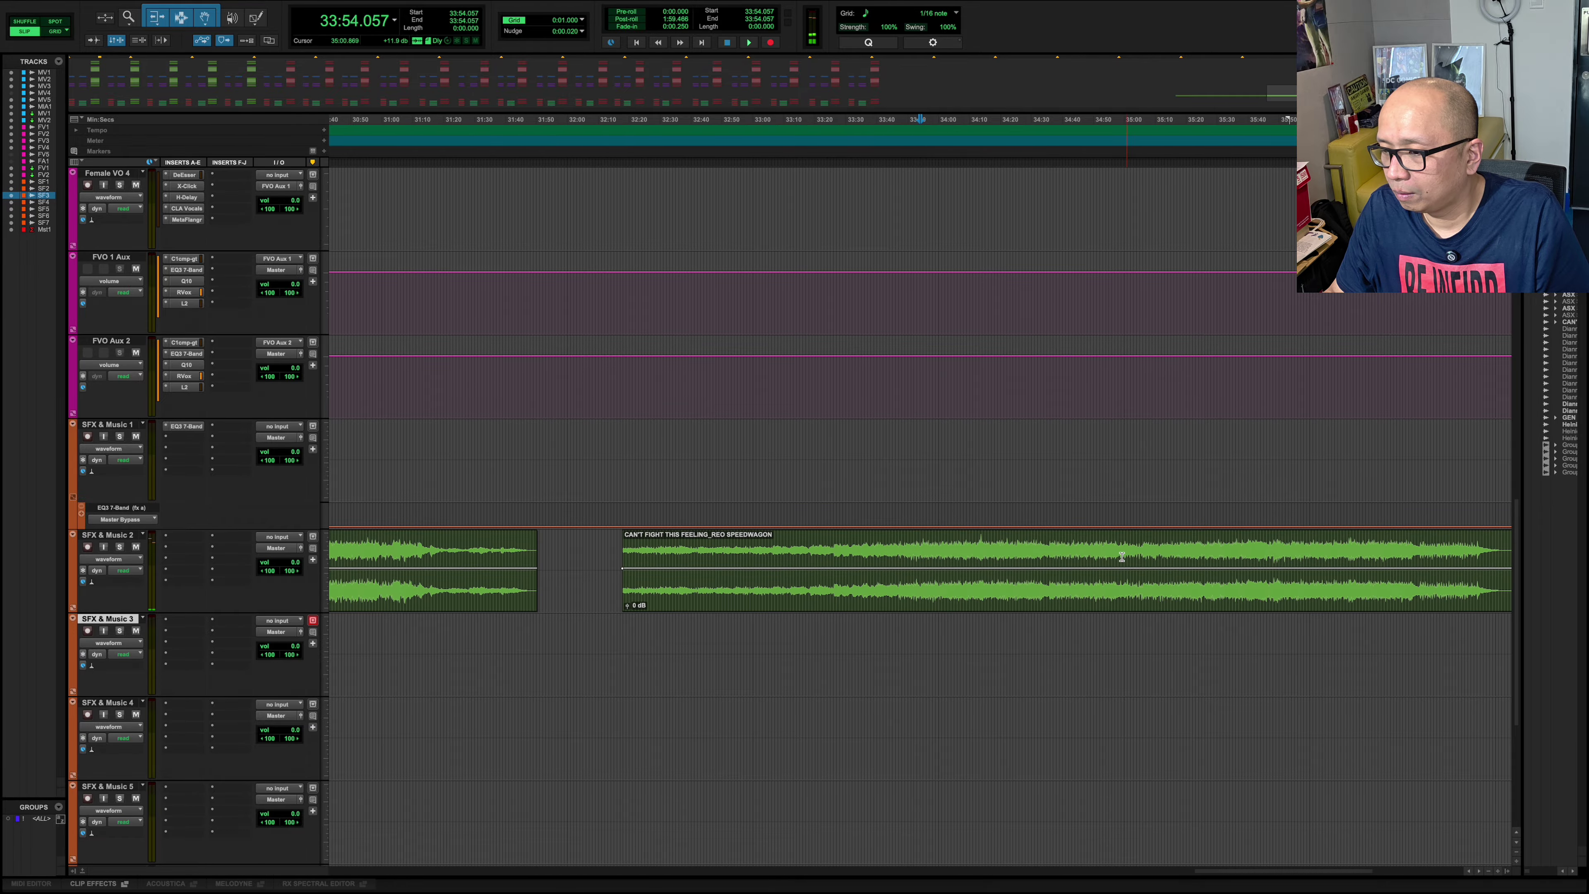
{"action": "key", "text": "r"}
{"action": "left_click", "coordinate": [595, 599]}
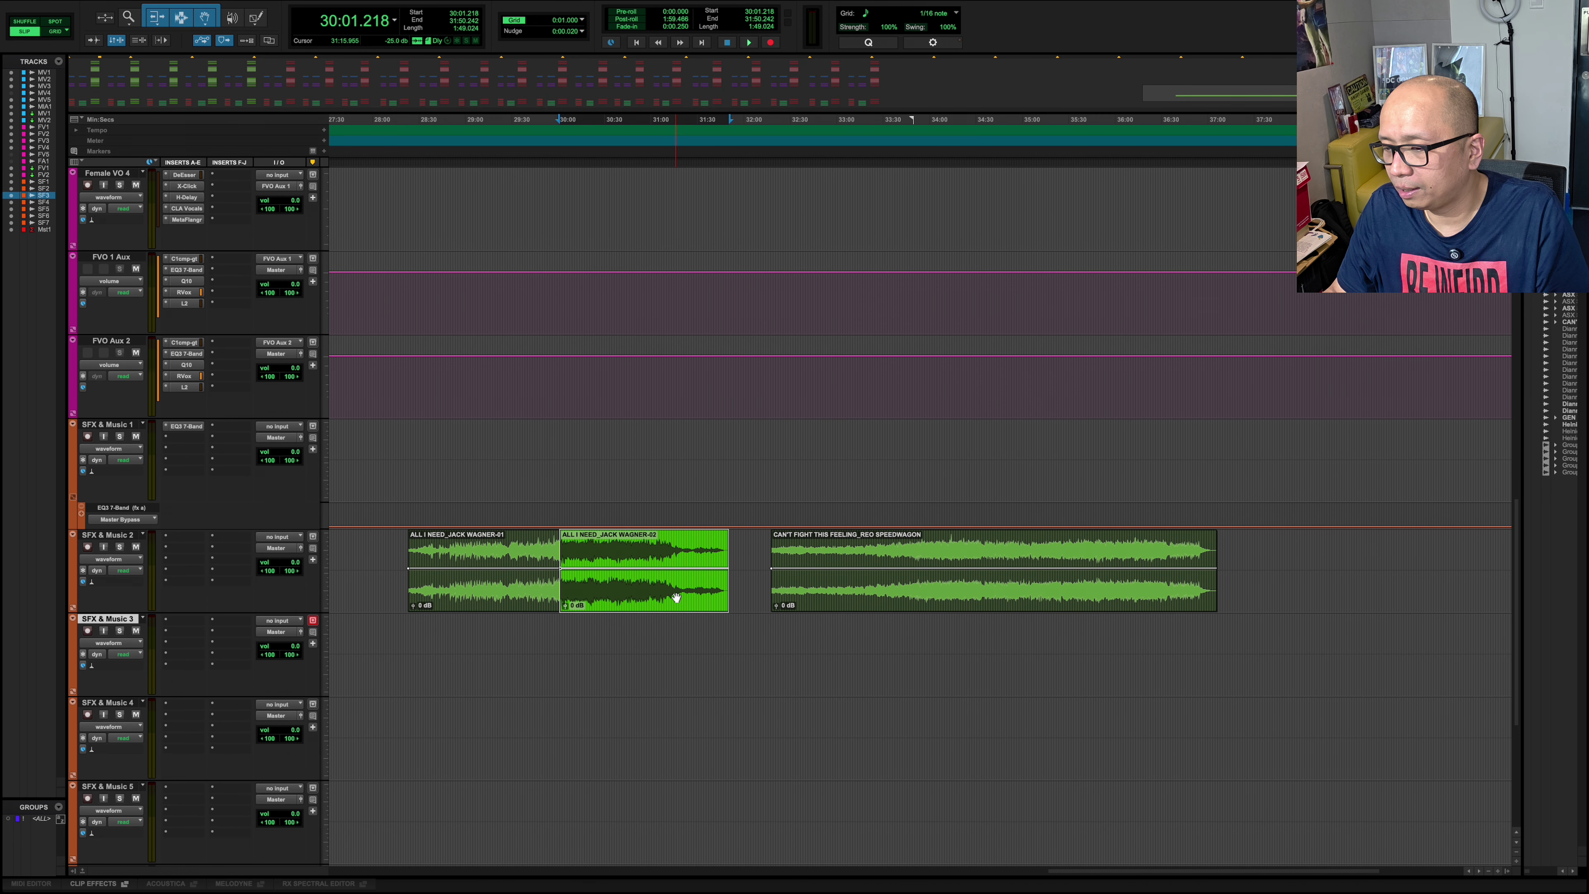
{"action": "key", "text": "space"}
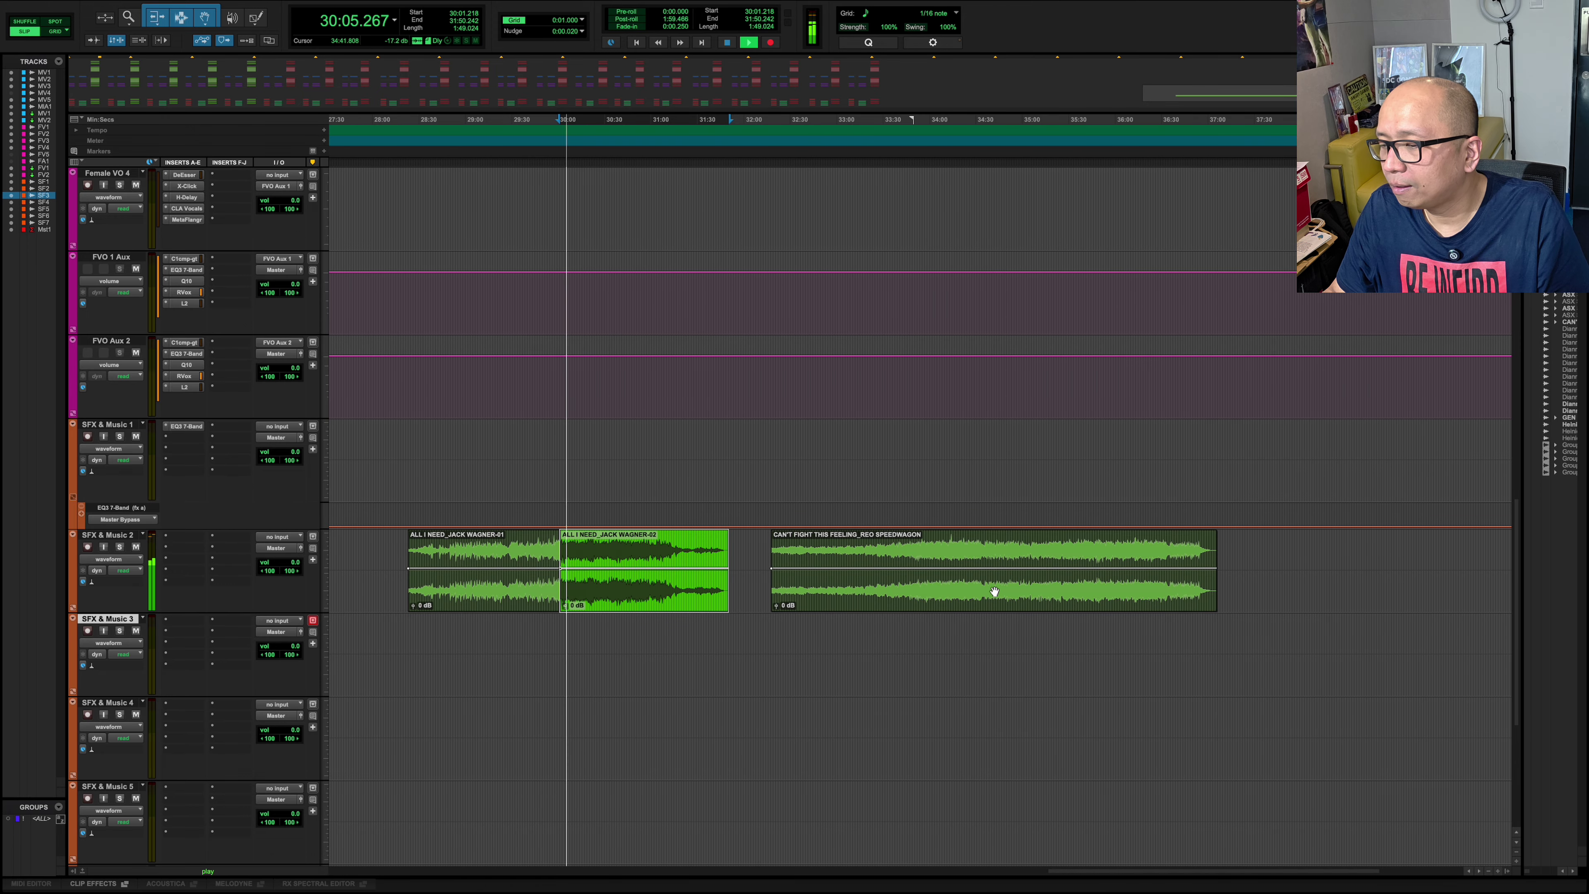
{"action": "key", "text": "space"}
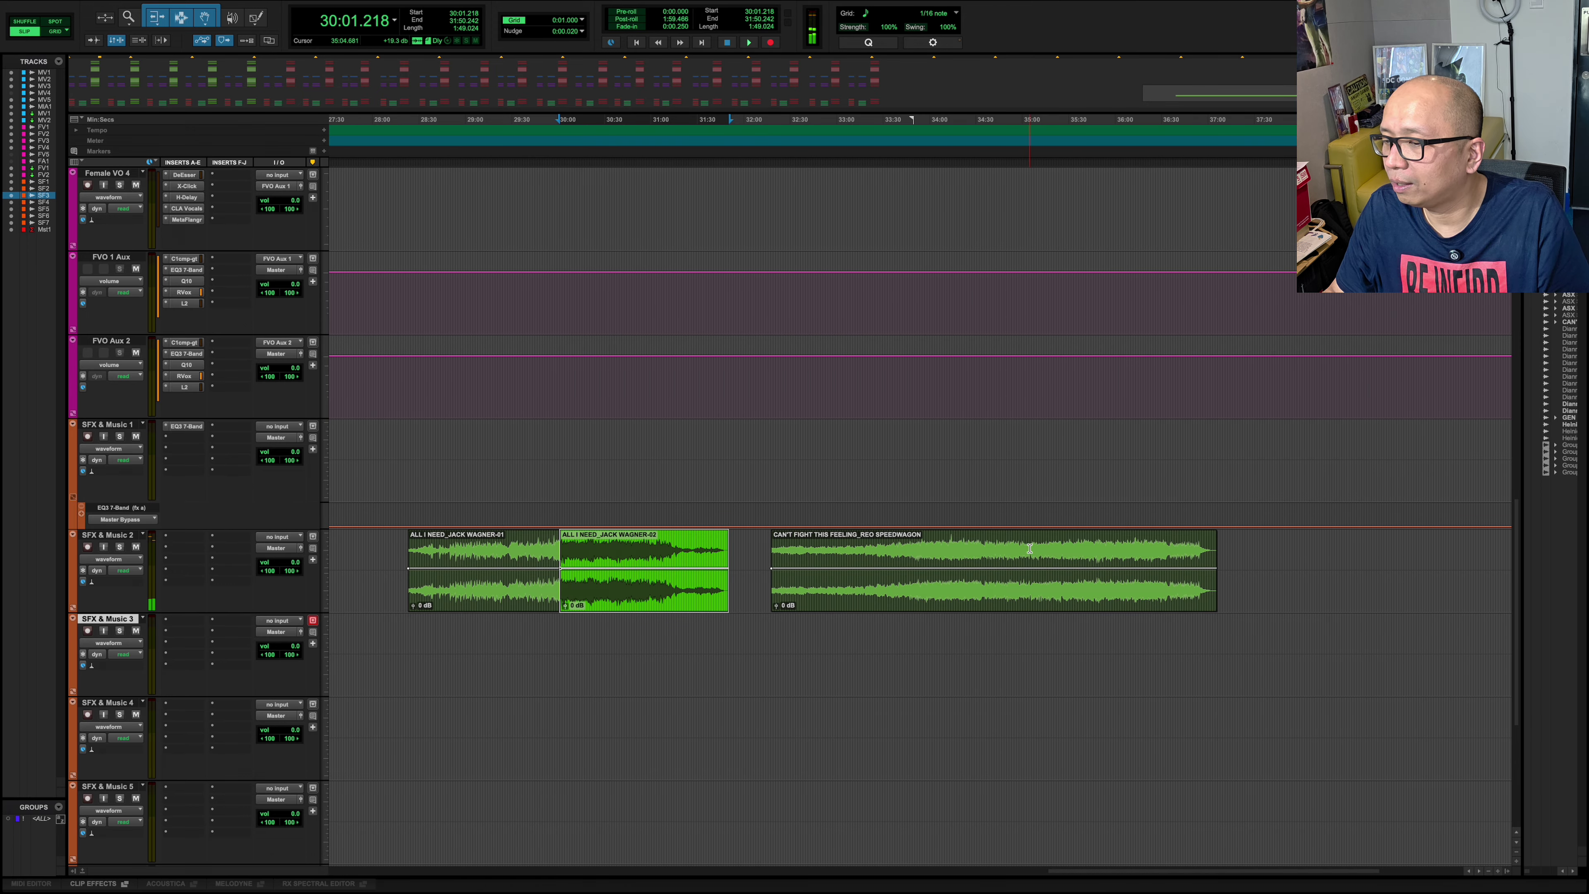
- Audition the CAN'T FIGHT THIS FEELING clip at several points from about 35:04 onward to locate a split point
{"action": "left_click", "coordinate": [1029, 548]}
{"action": "key", "text": "super+bracketright"}
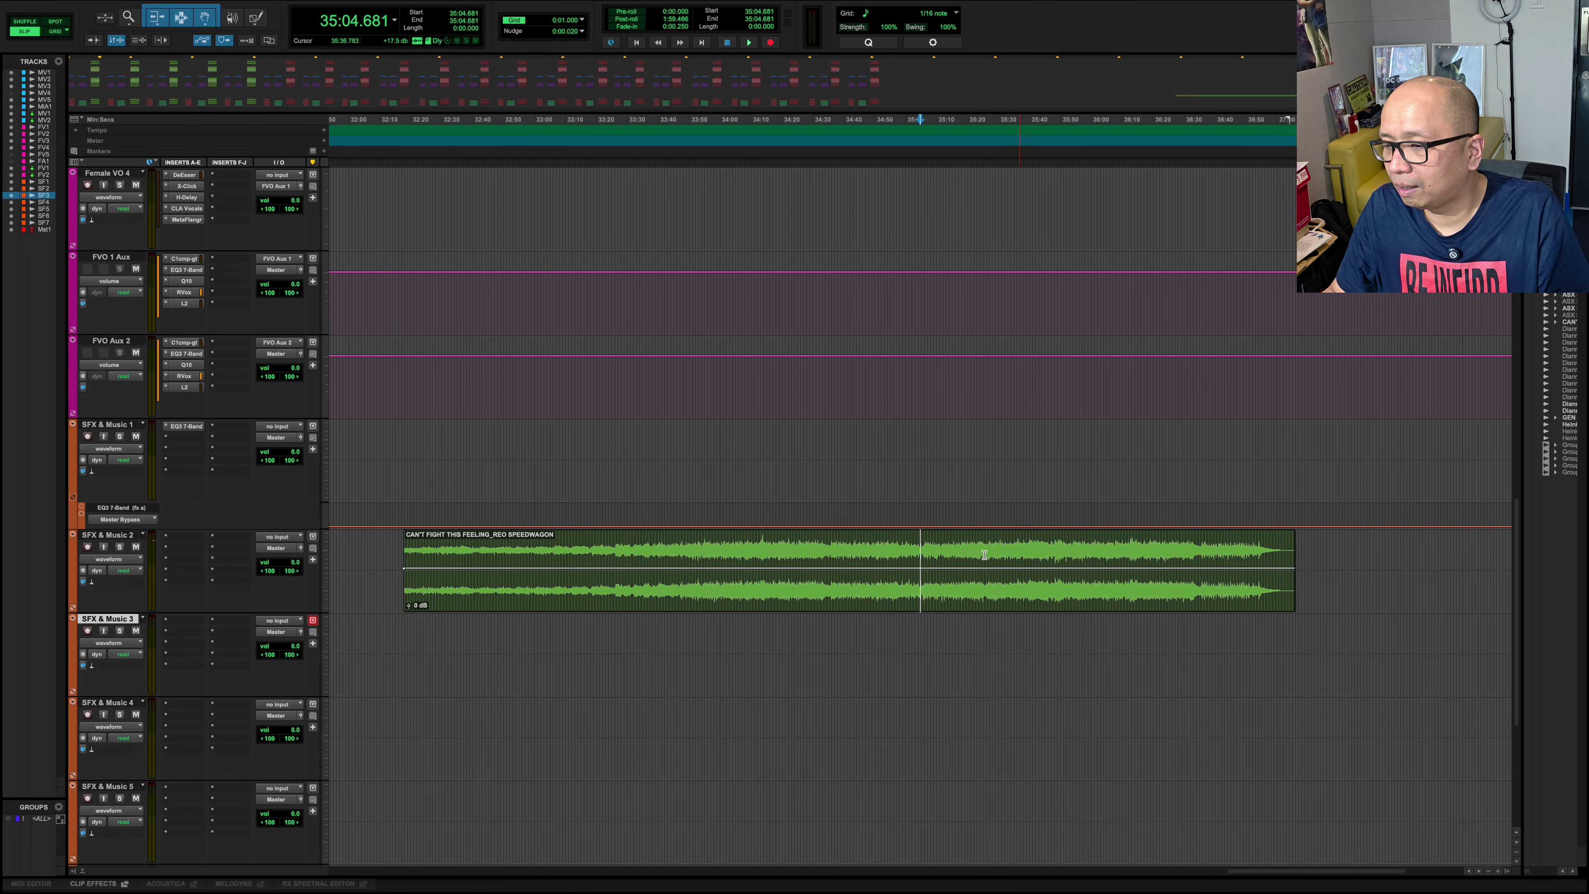
{"action": "left_click", "coordinate": [924, 548]}
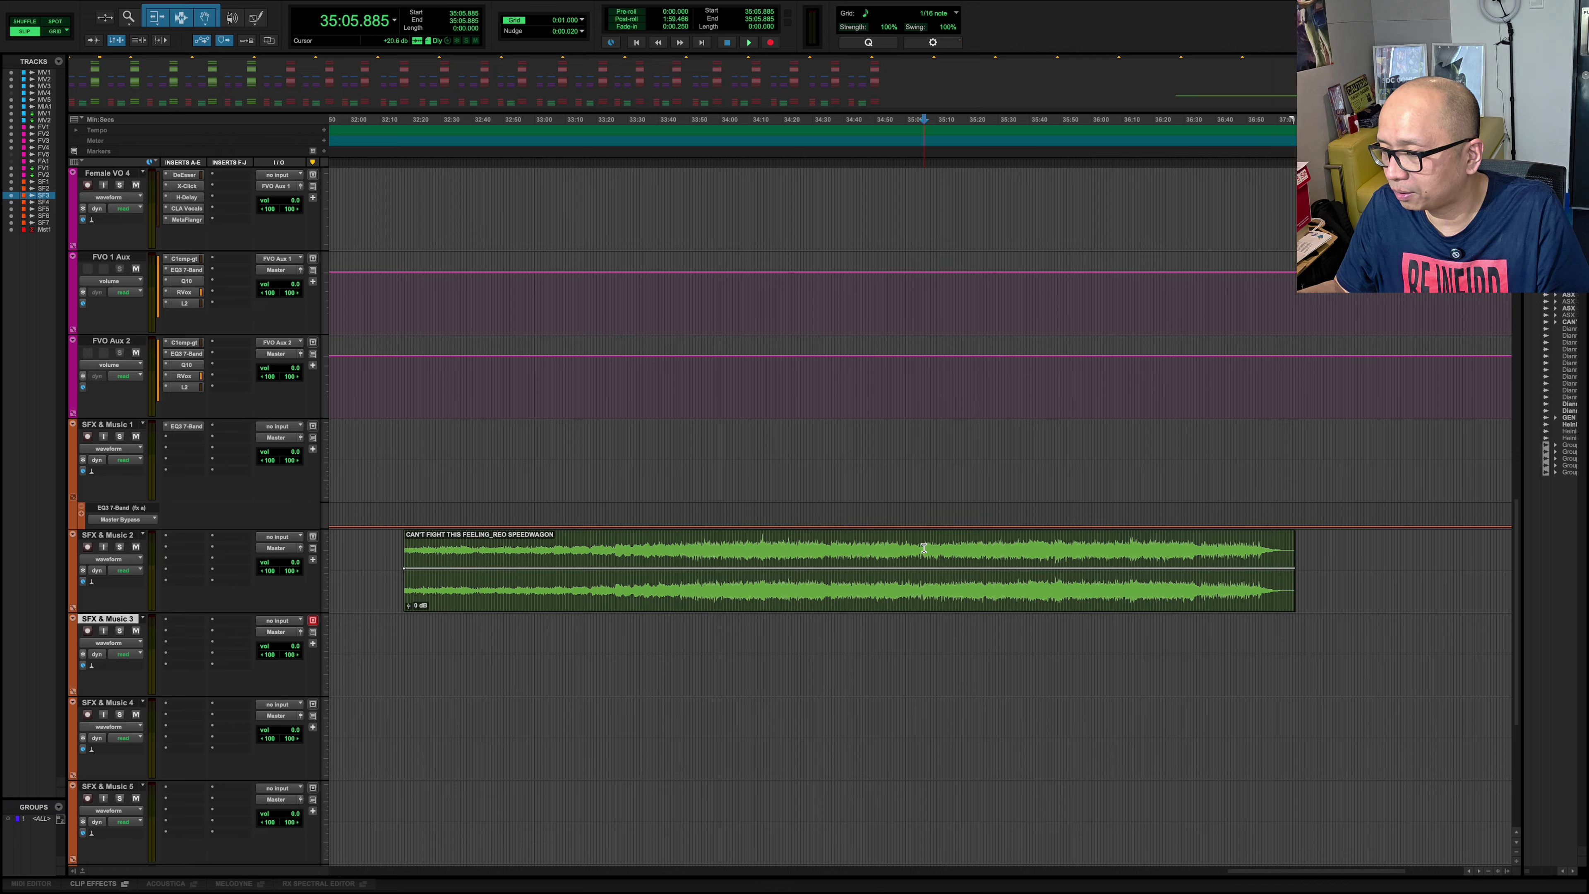
{"action": "key", "text": "super+bracketright"}
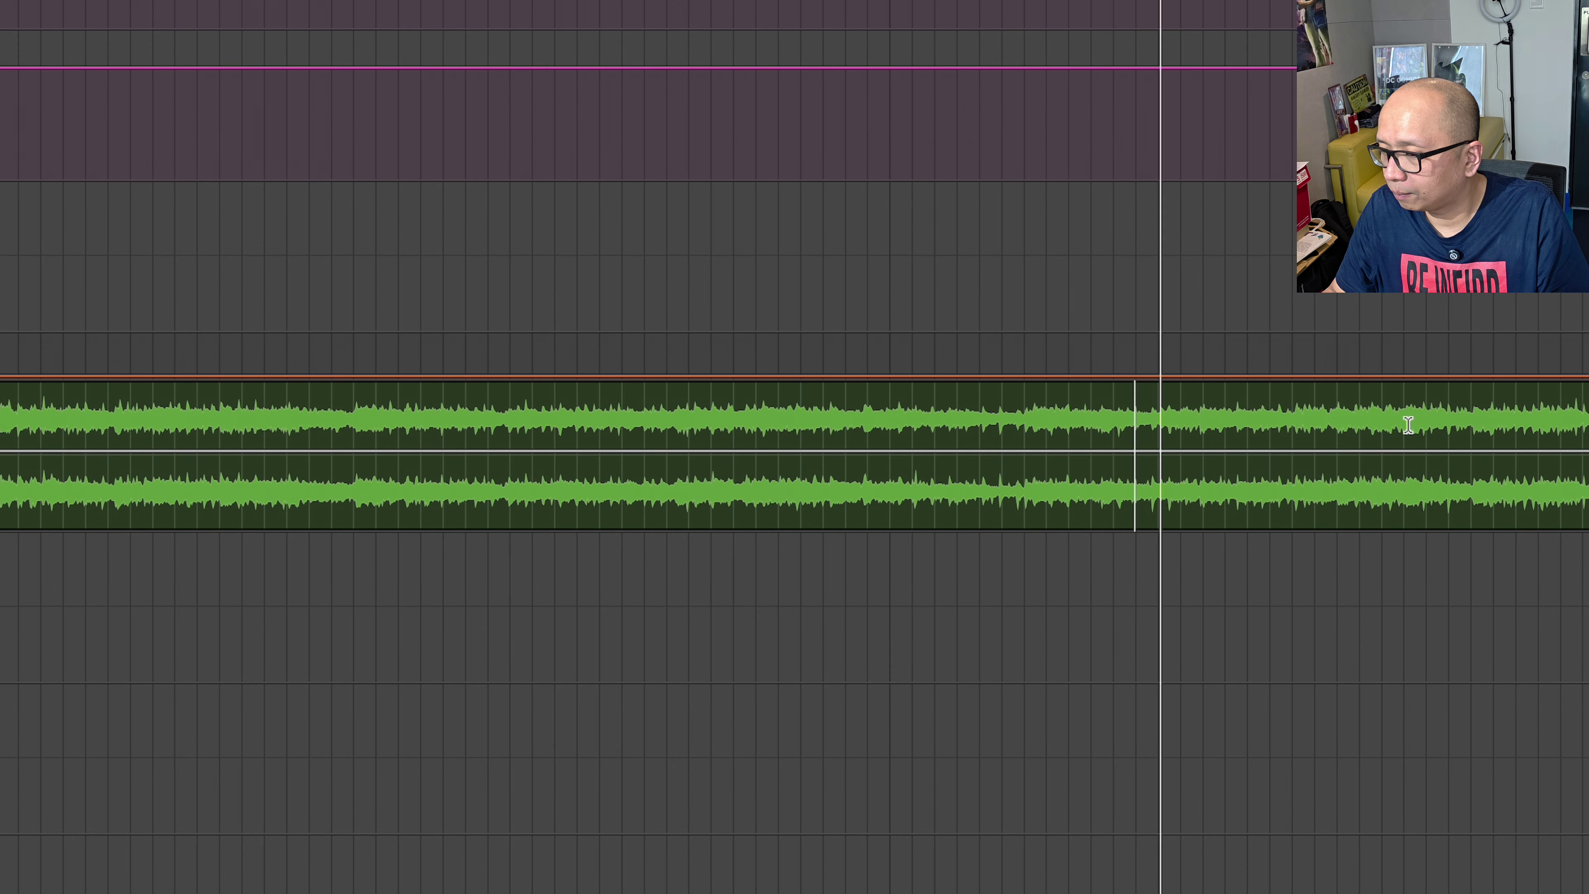
{"action": "left_click", "coordinate": [1432, 423]}
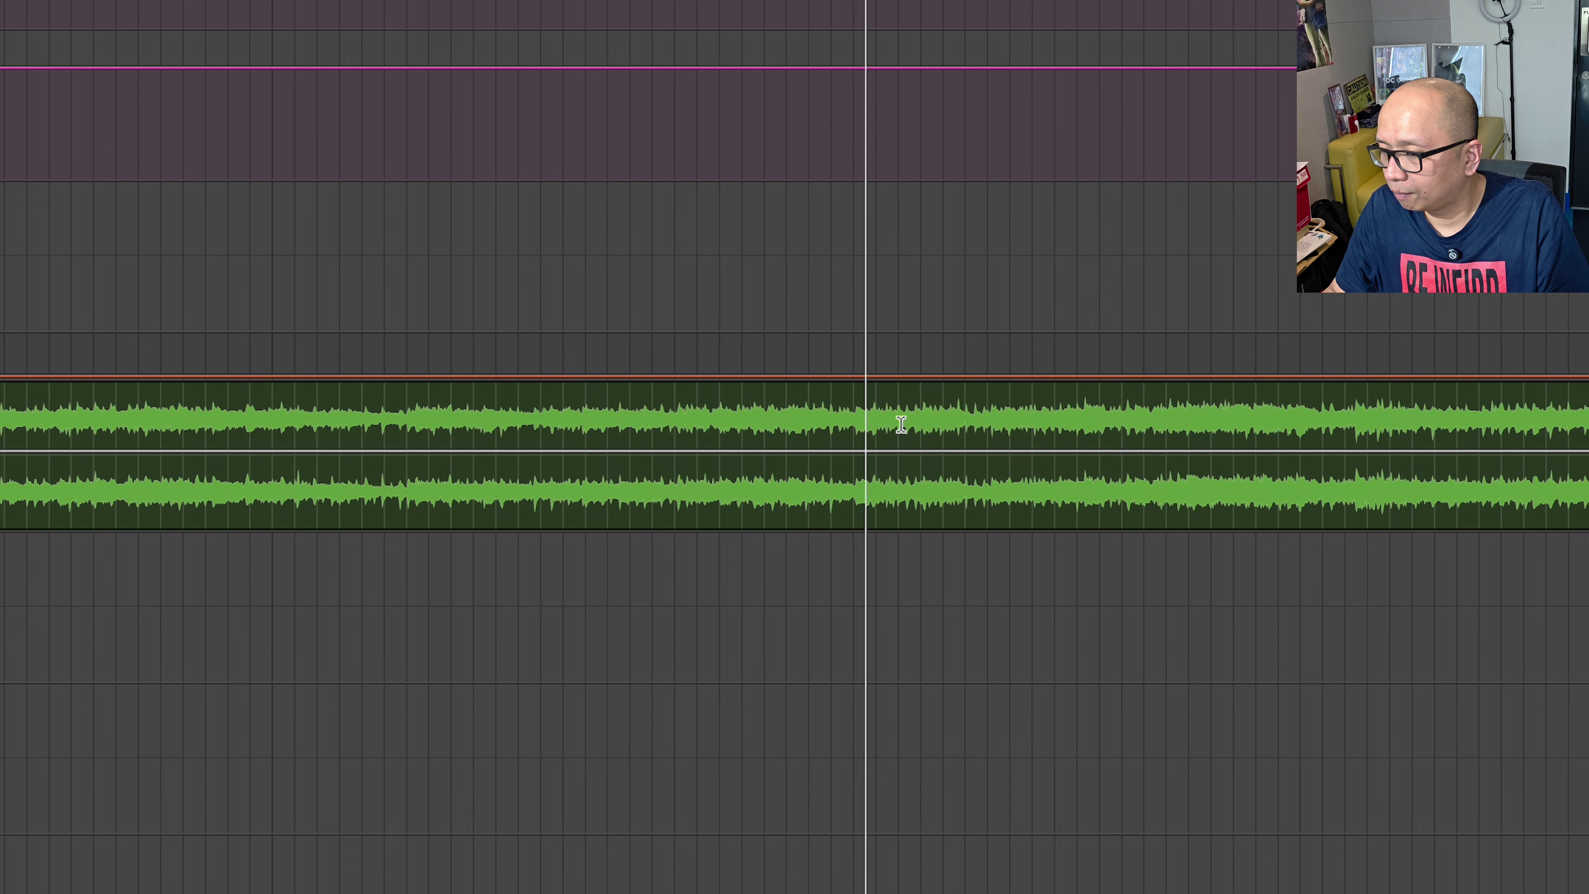
{"action": "left_click", "coordinate": [1024, 417]}
{"action": "left_click", "coordinate": [1136, 416]}
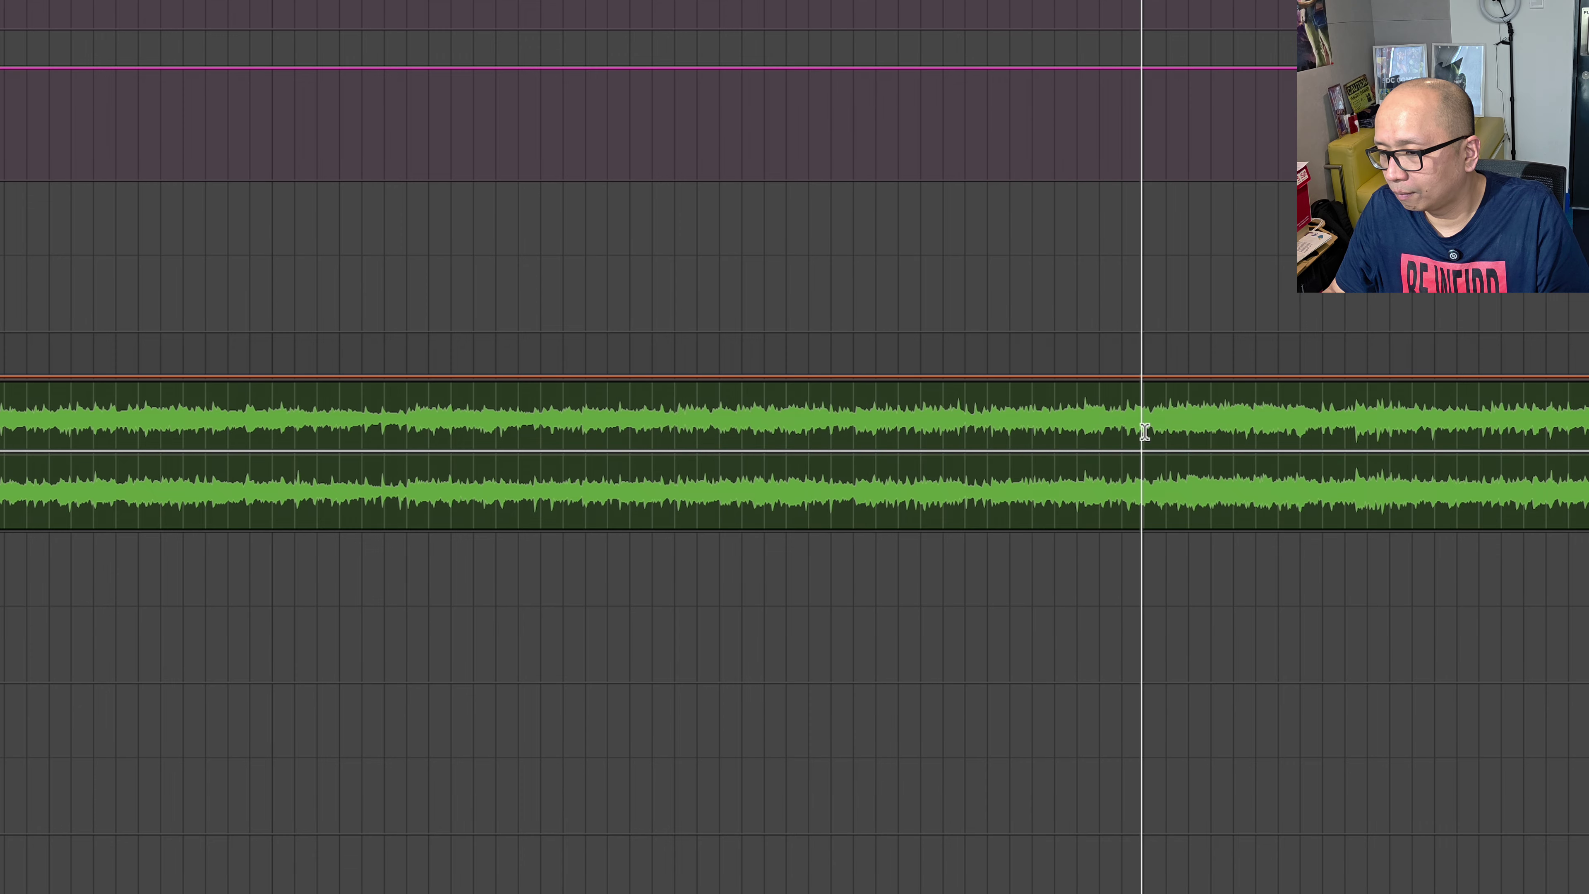
{"action": "left_click", "coordinate": [727, 420]}
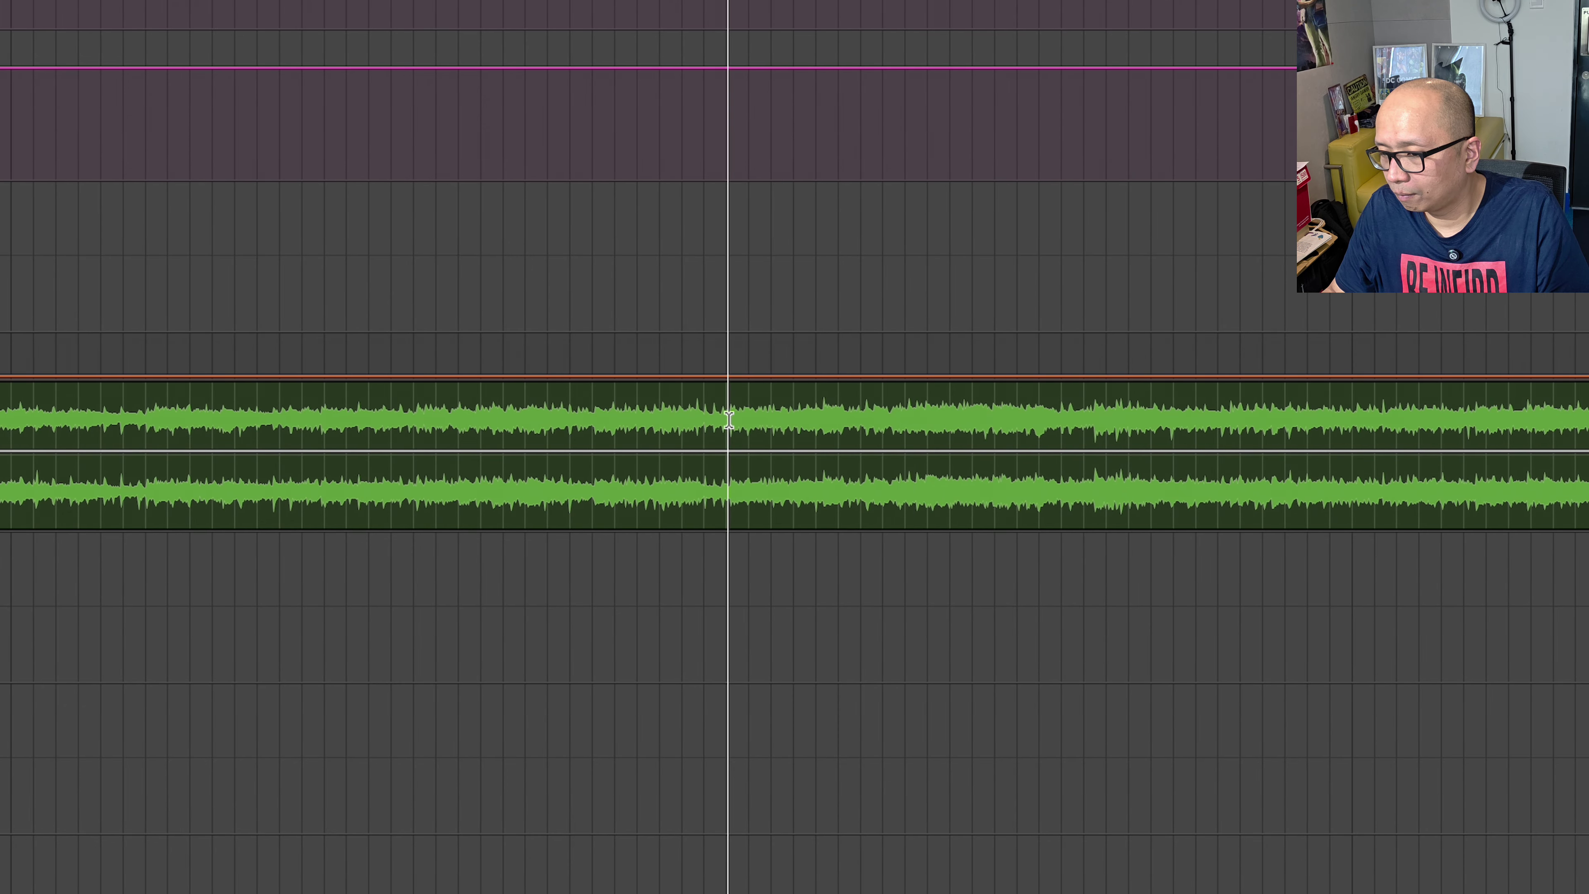
{"action": "key", "text": "t"}
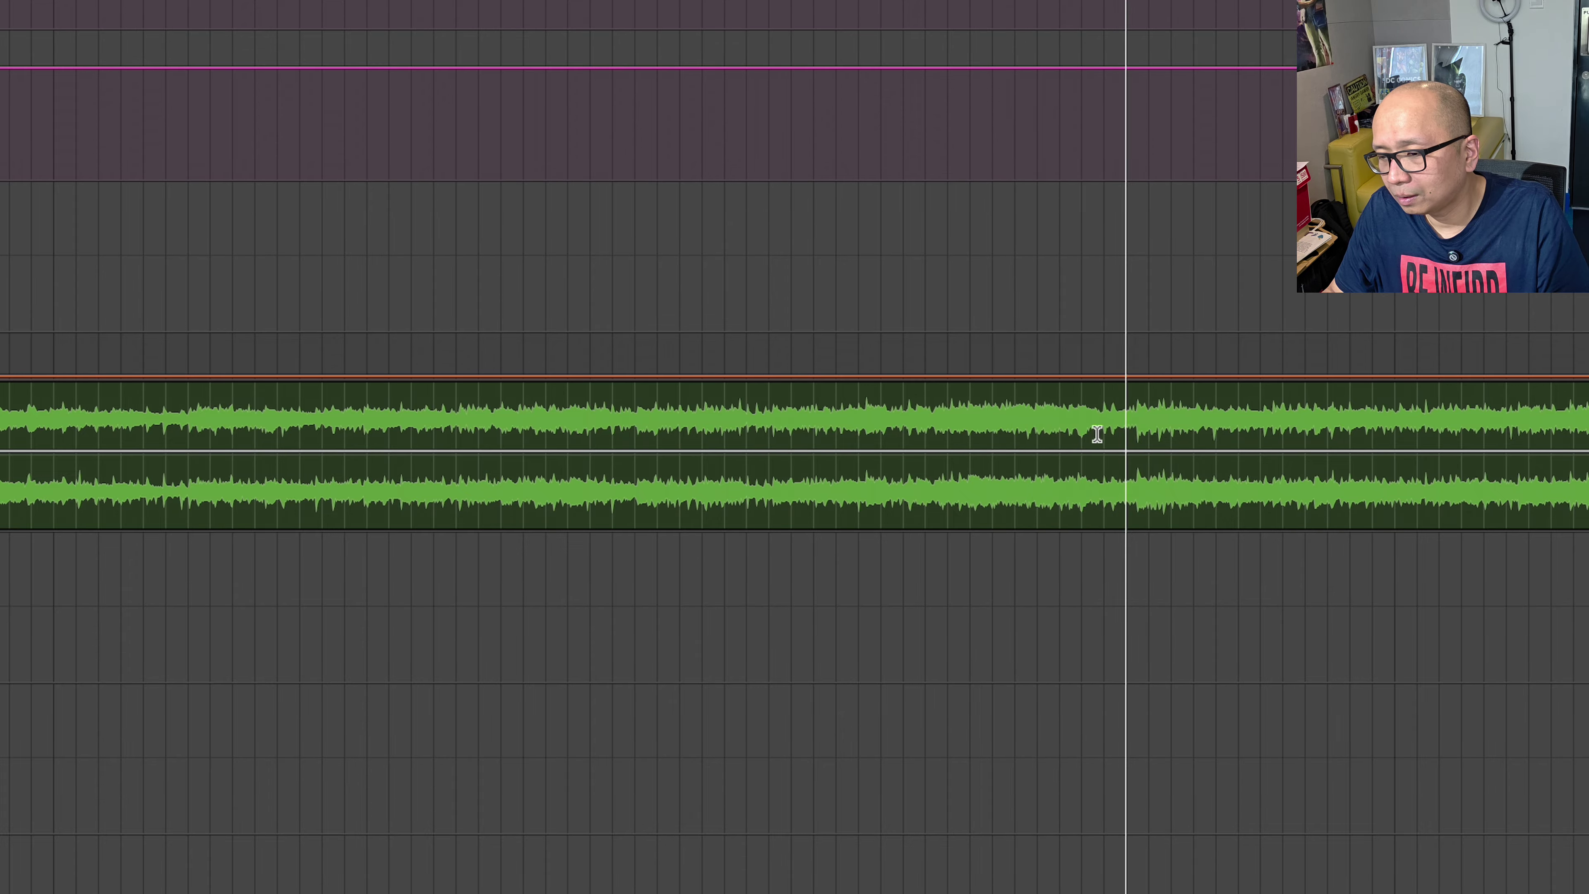
- Split the CAN'T FIGHT THIS FEELING clip on SFX & Music 2 at 35:46.865 and play from the split
{"action": "left_click", "coordinate": [1101, 423]}
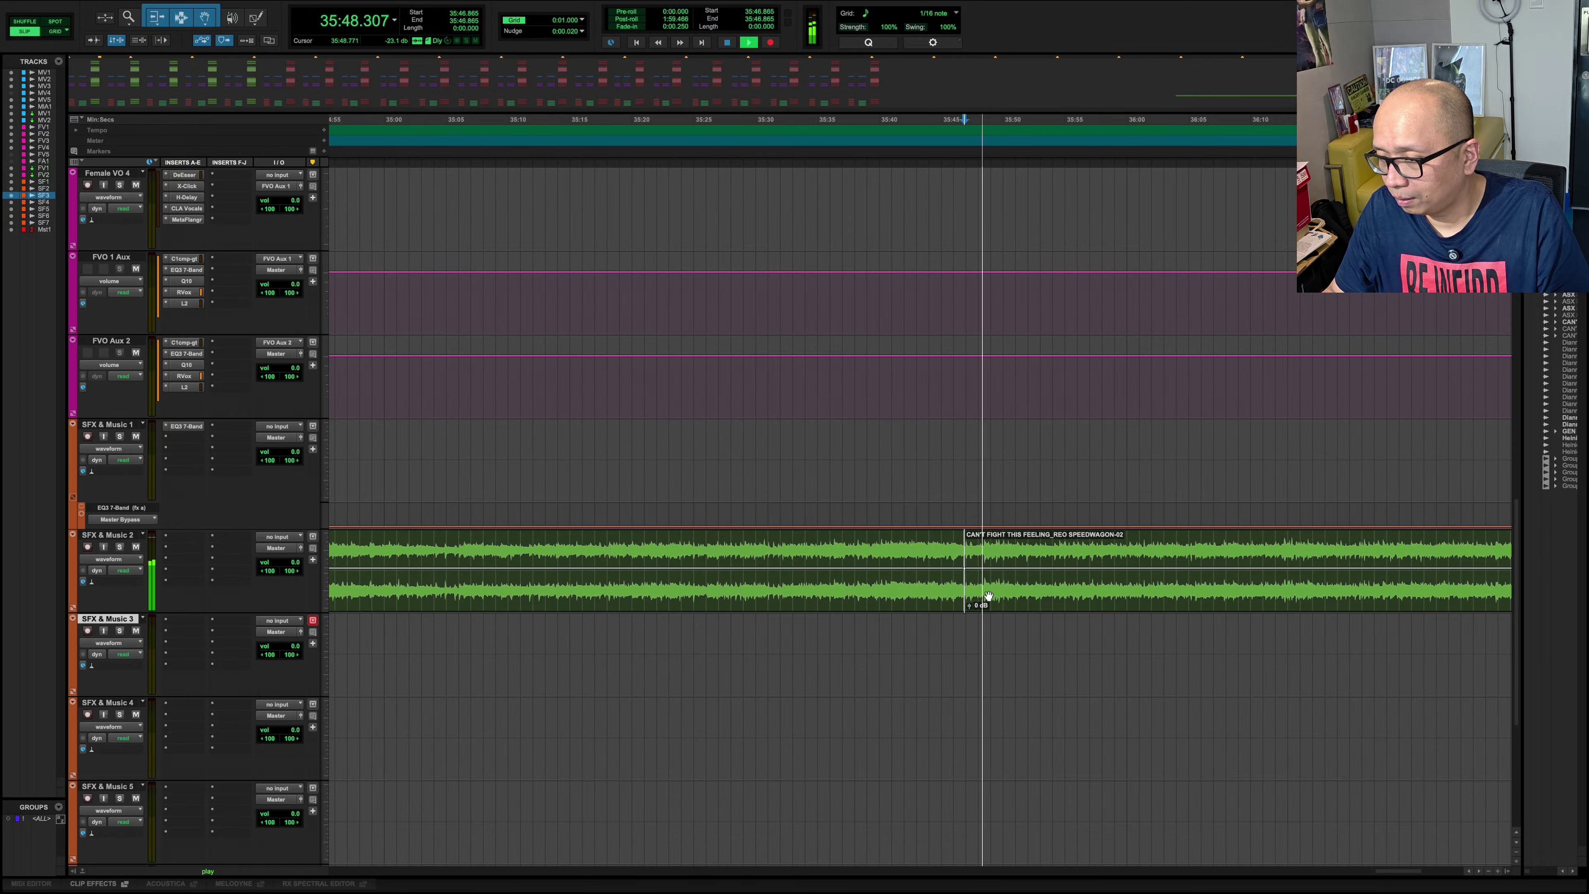
{"action": "key", "text": "r"}
{"action": "key", "text": "r"}
{"action": "key", "text": "r"}
{"action": "key", "text": "r"}
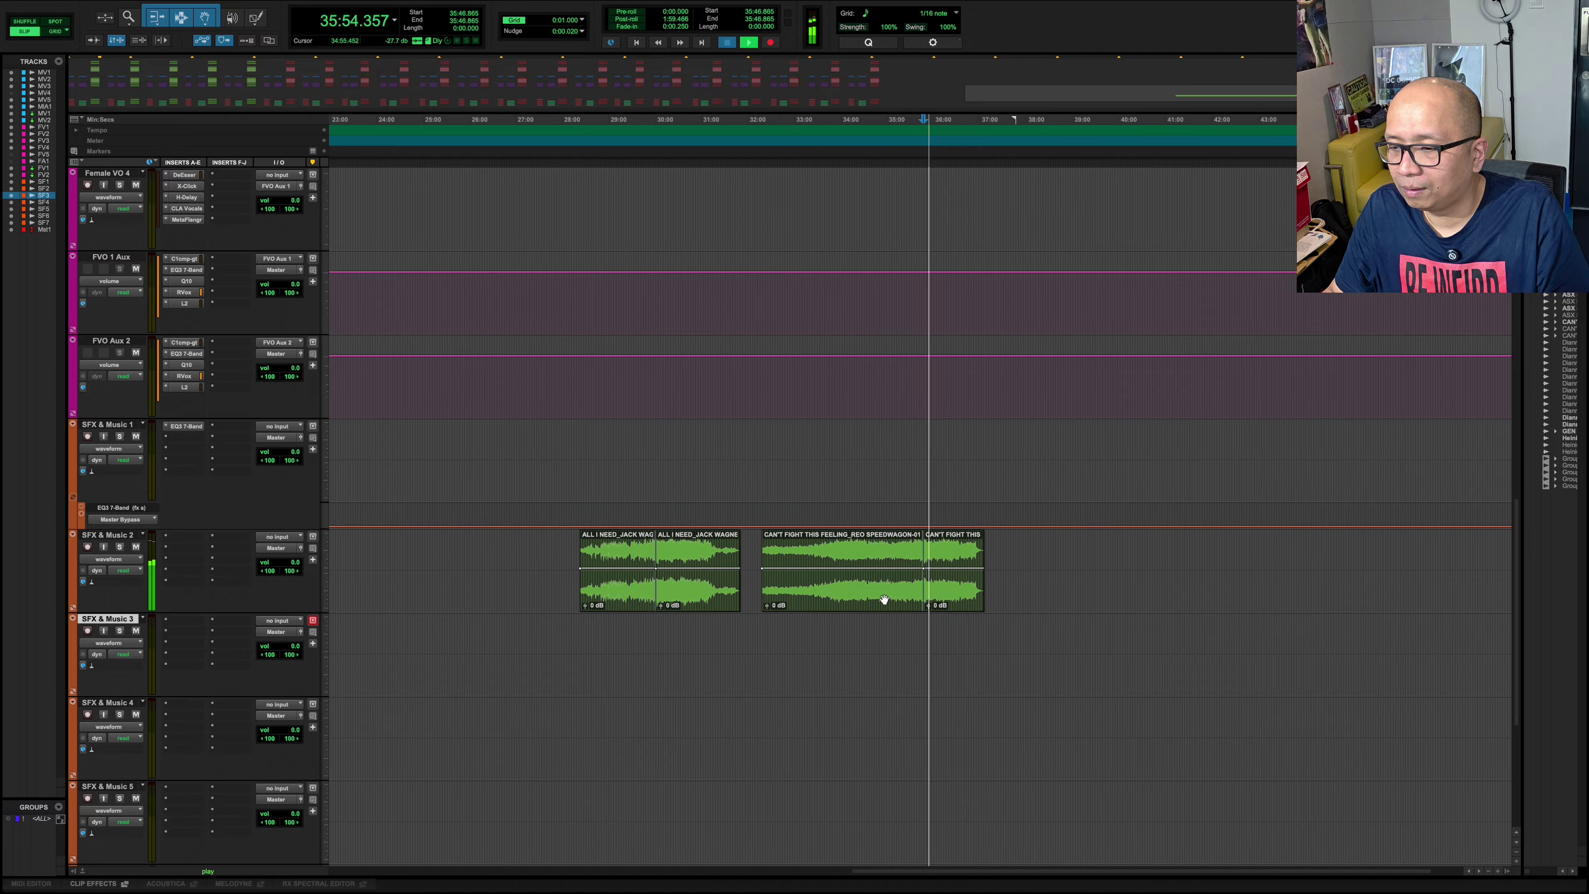
{"action": "key", "text": "space"}
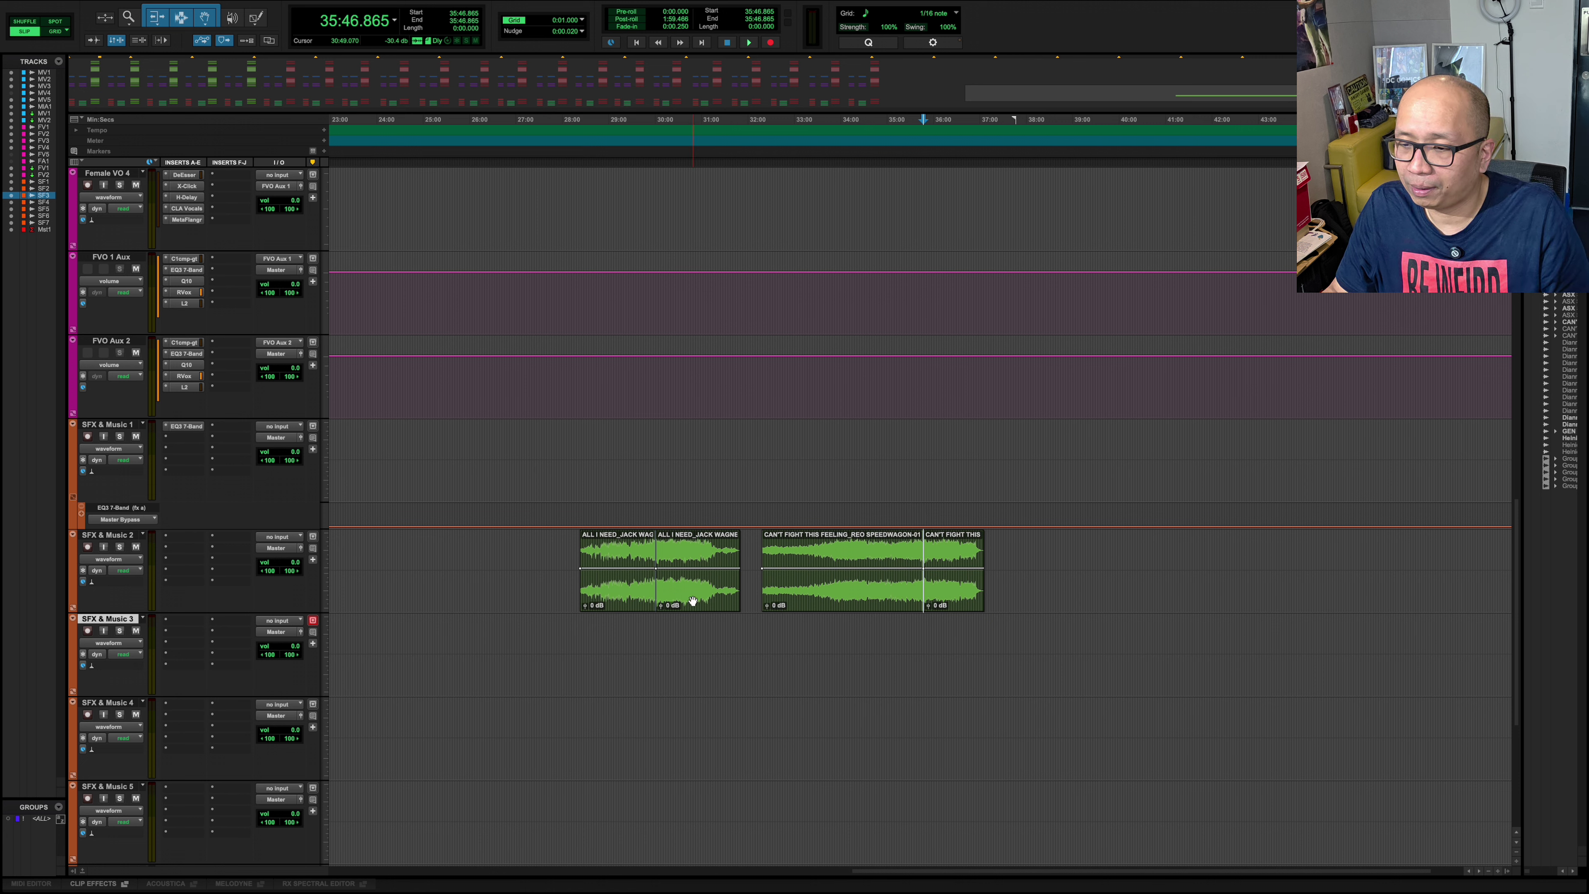
- Review the split song clips, playing ALL I NEED from 28:47.885 and CAN'T FIGHT THIS FEELING from 33:35.197
{"action": "left_click", "coordinate": [618, 602]}
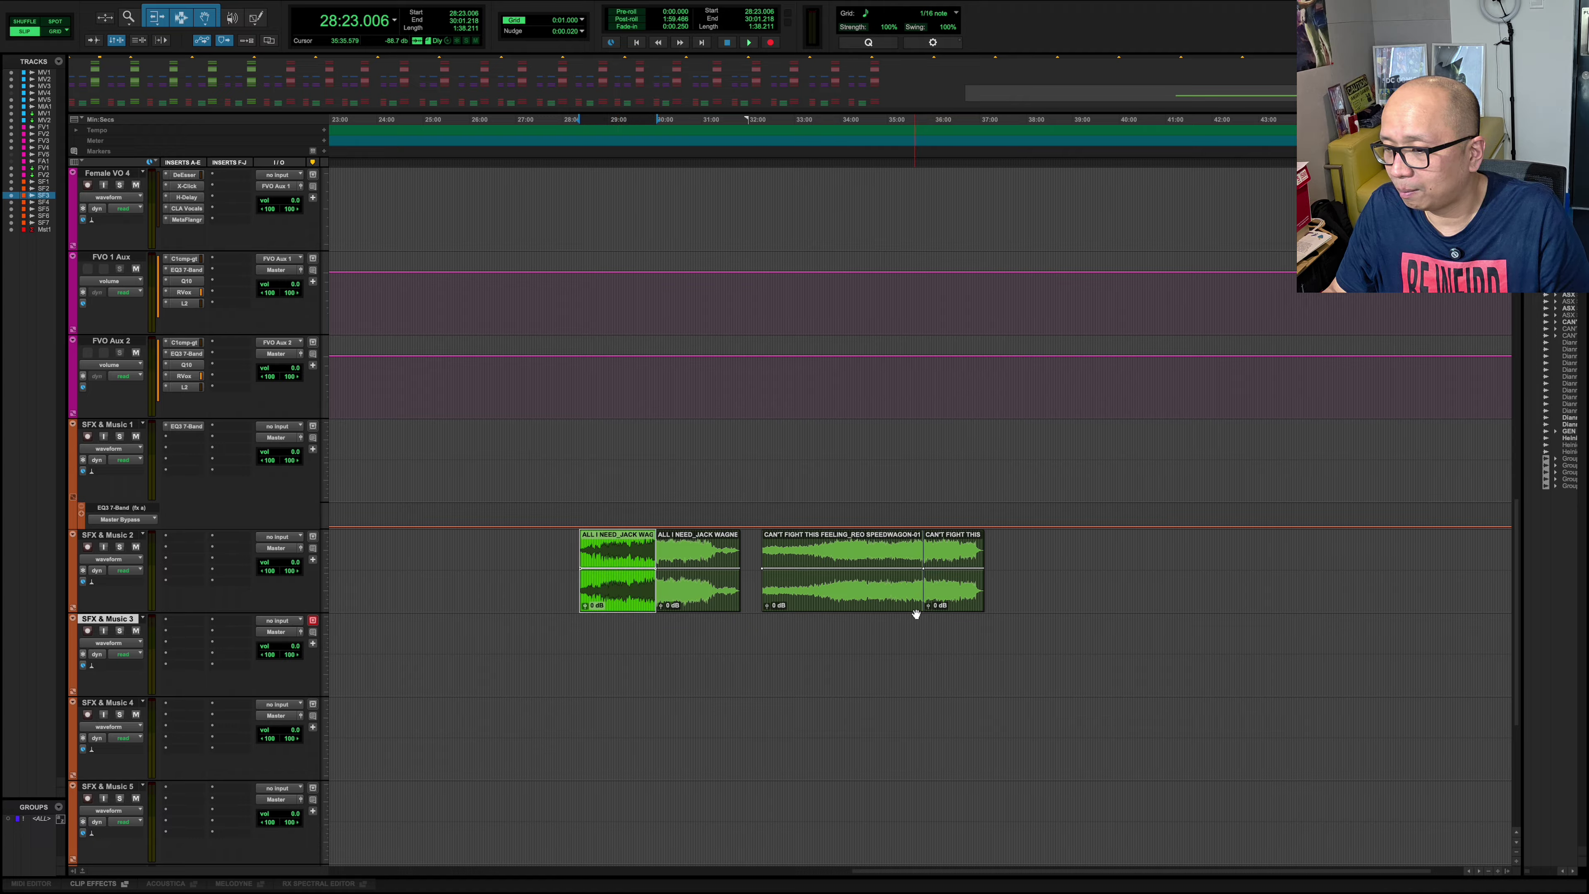
{"action": "left_click", "coordinate": [944, 599], "text": "shift"}
{"action": "left_click", "coordinate": [636, 621]}
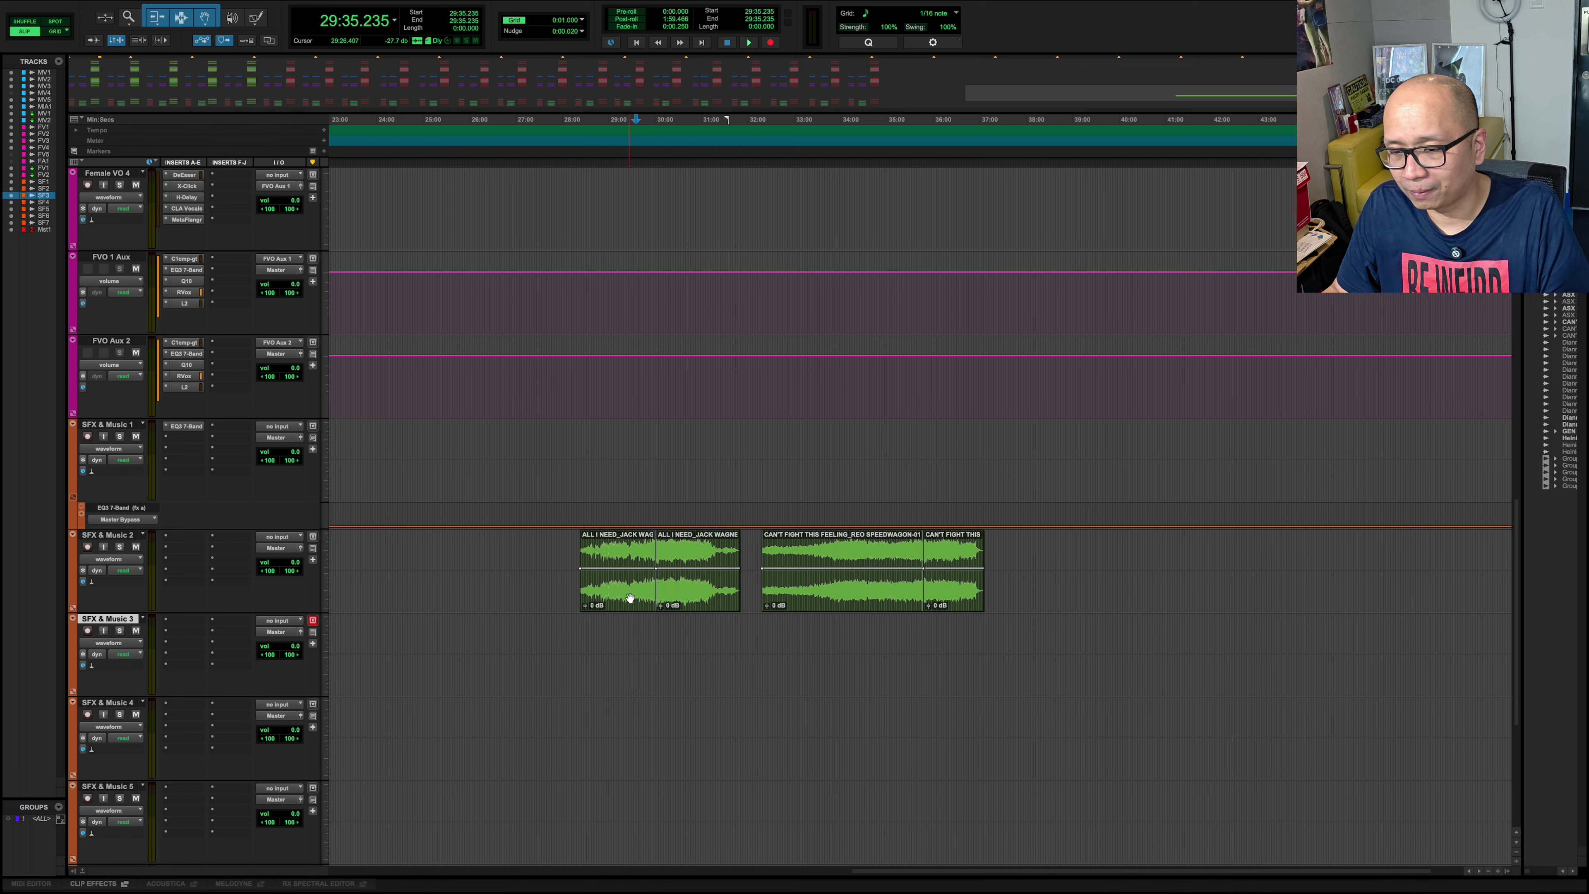
{"action": "left_click", "coordinate": [630, 598]}
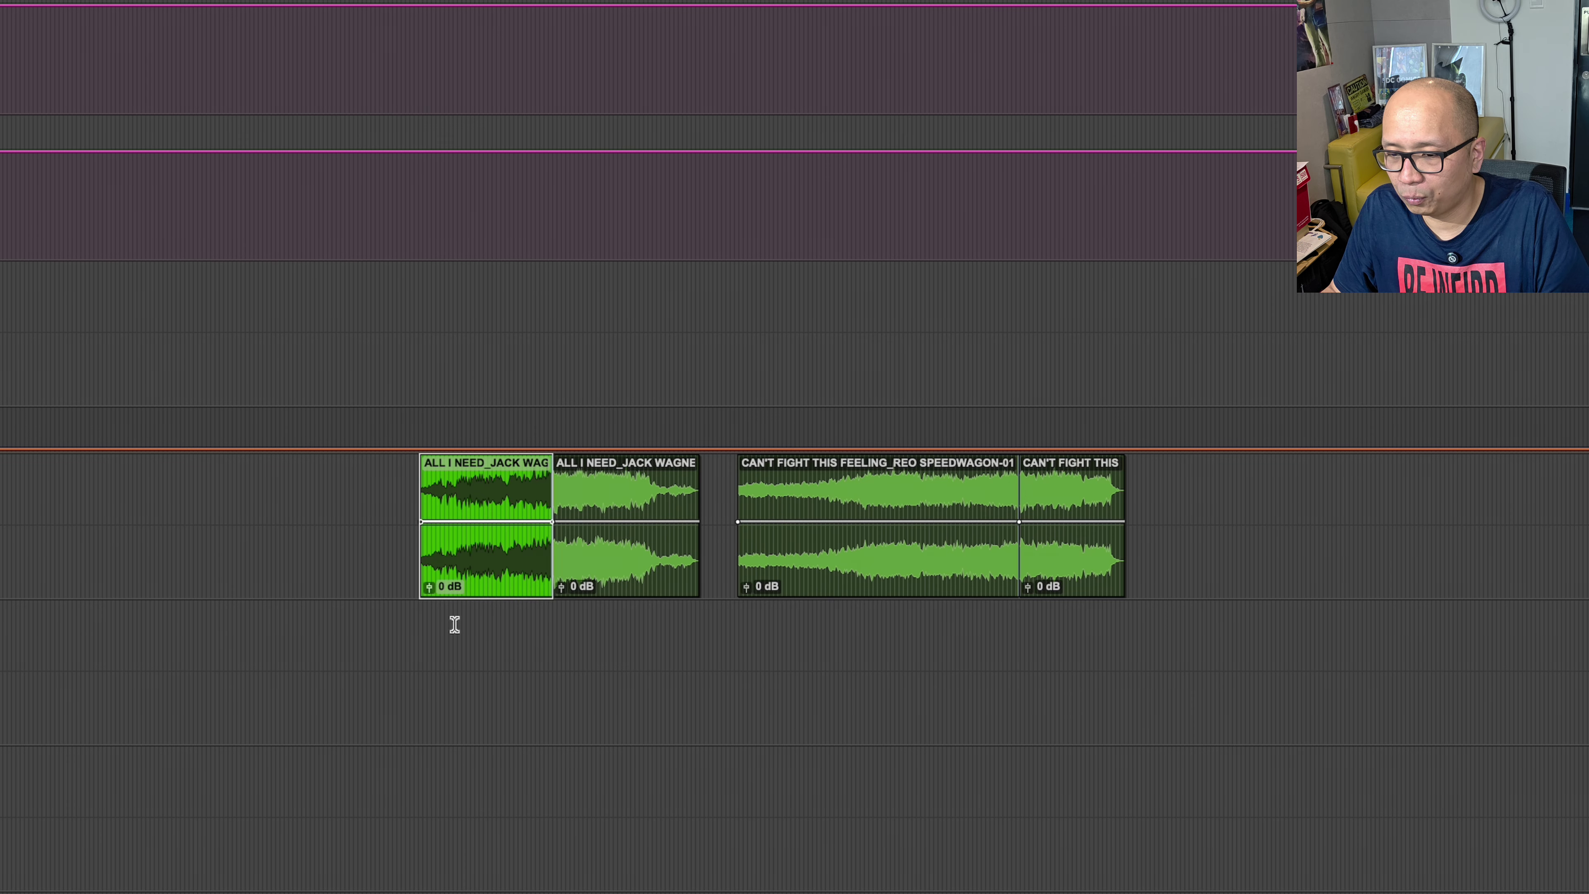
{"action": "left_click", "coordinate": [600, 627]}
{"action": "key", "text": "super+bracketright"}
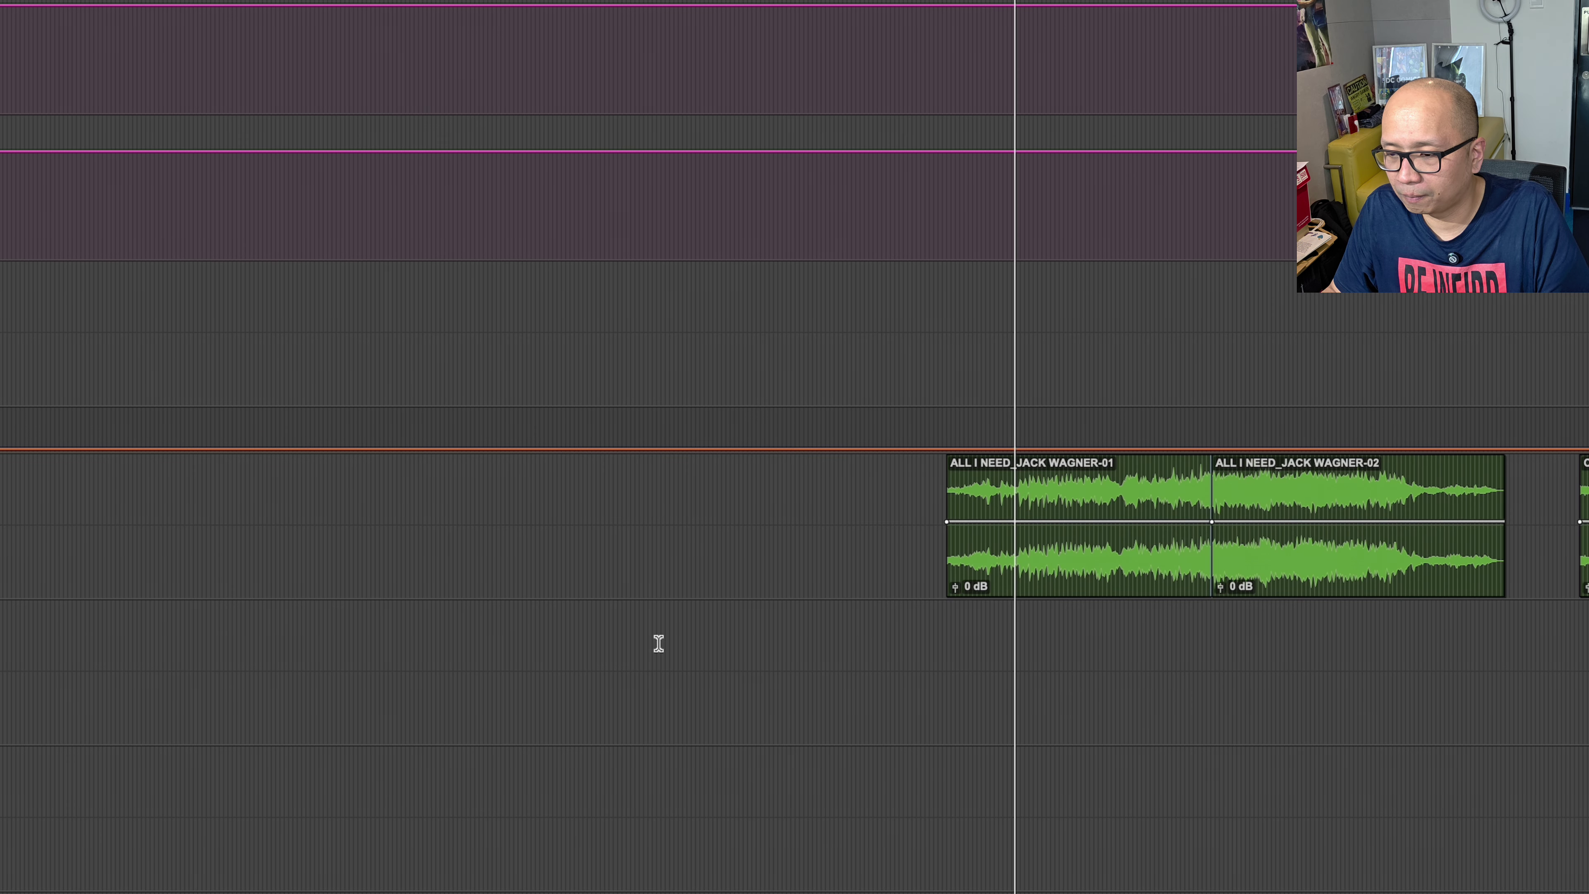
{"action": "scroll", "coordinate": [656, 642], "scroll_direction": "left", "scroll_amount": 5}
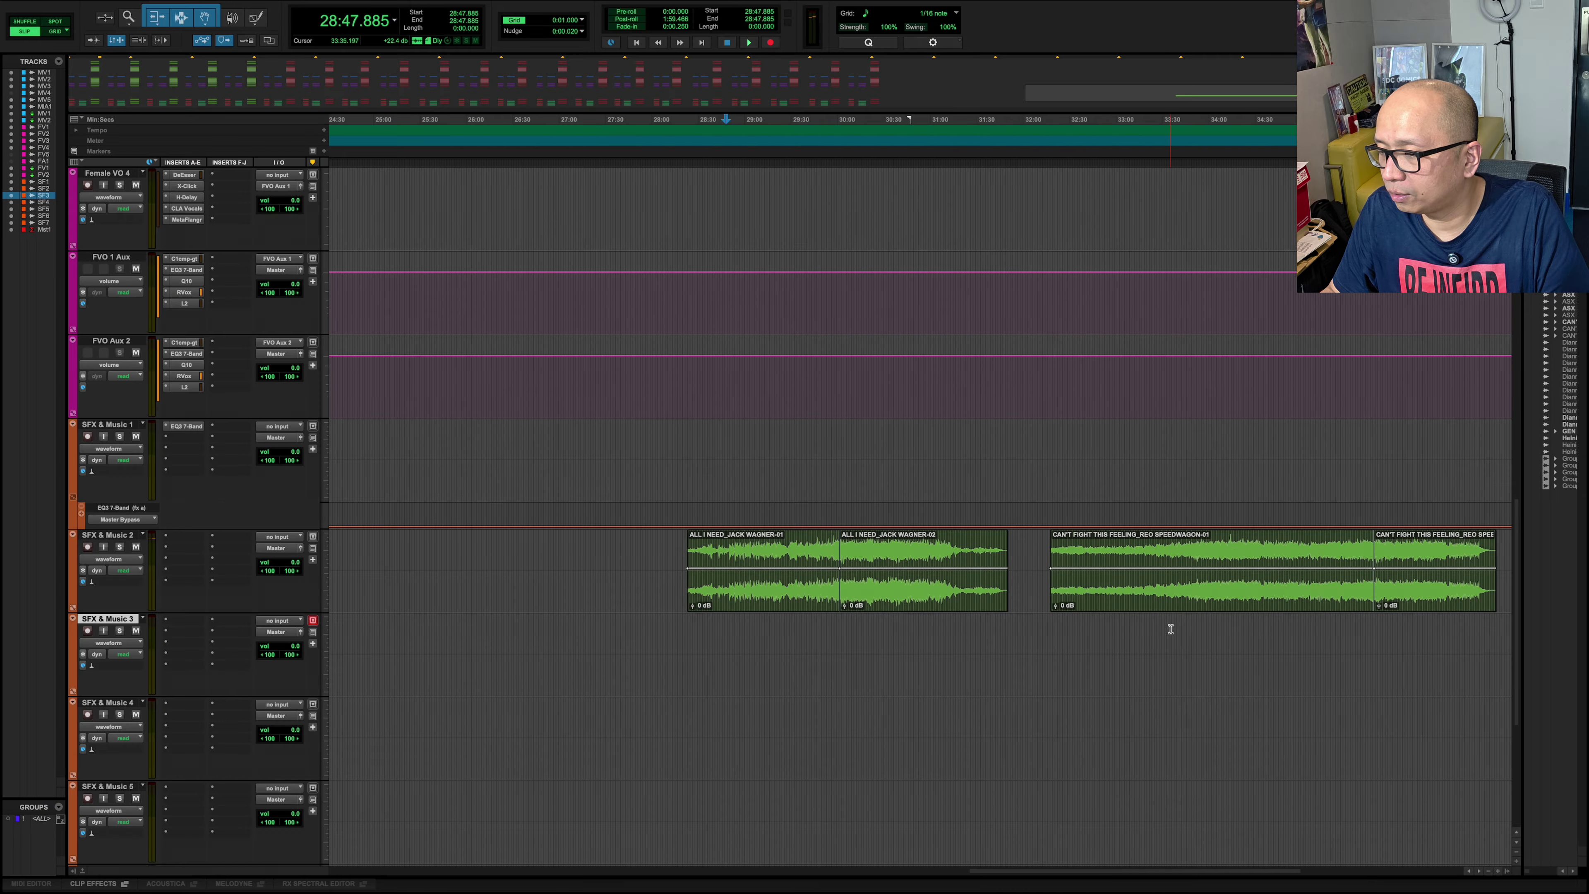
{"action": "left_click", "coordinate": [1448, 627]}
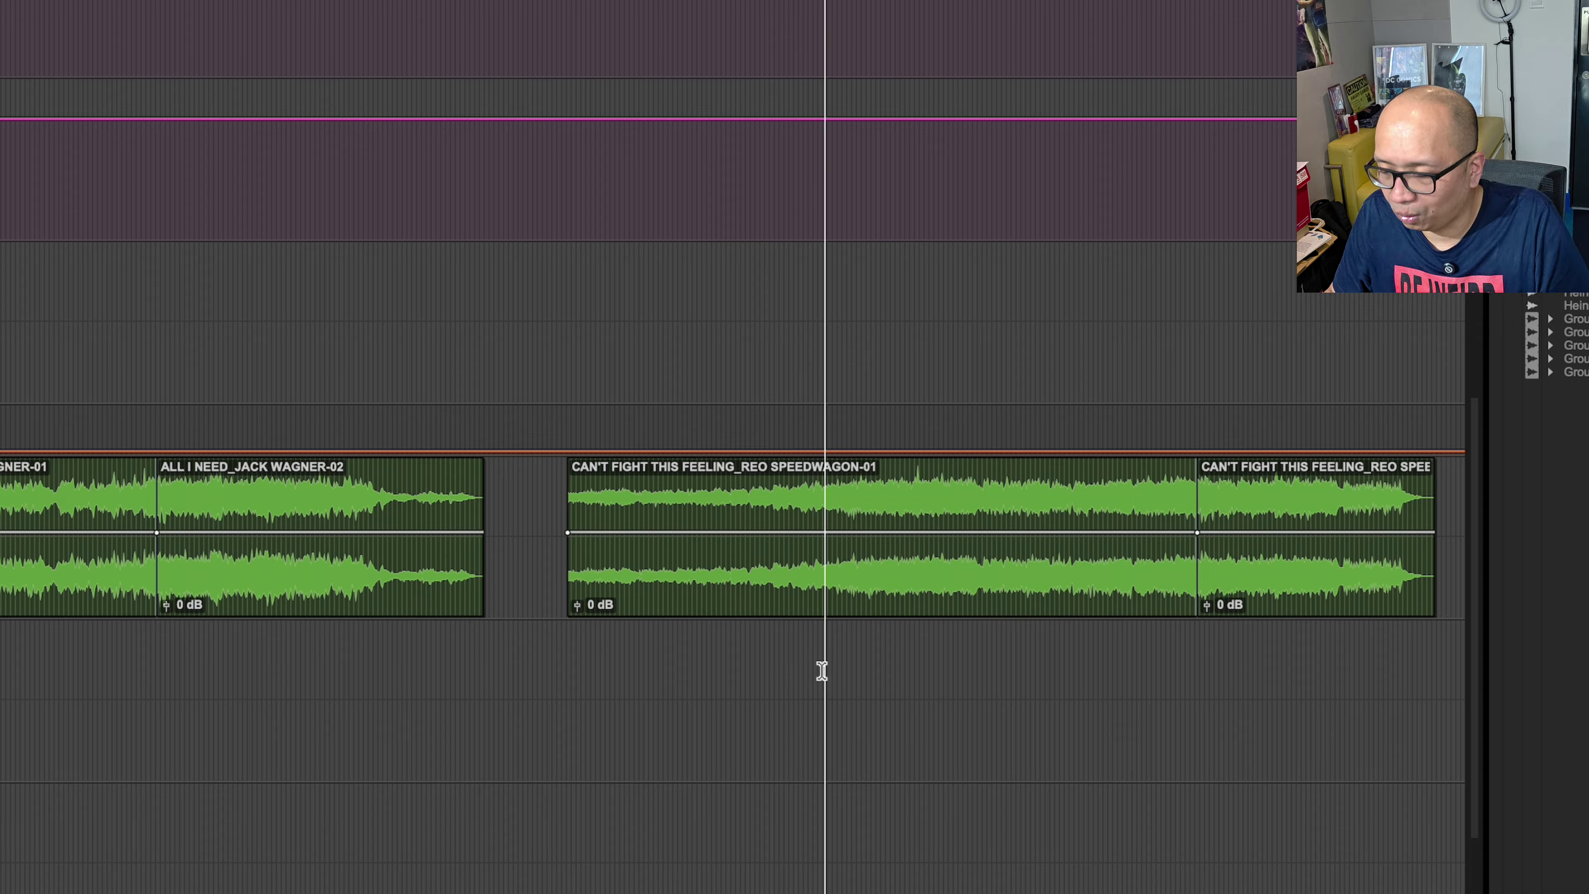
{"action": "key", "text": "space"}
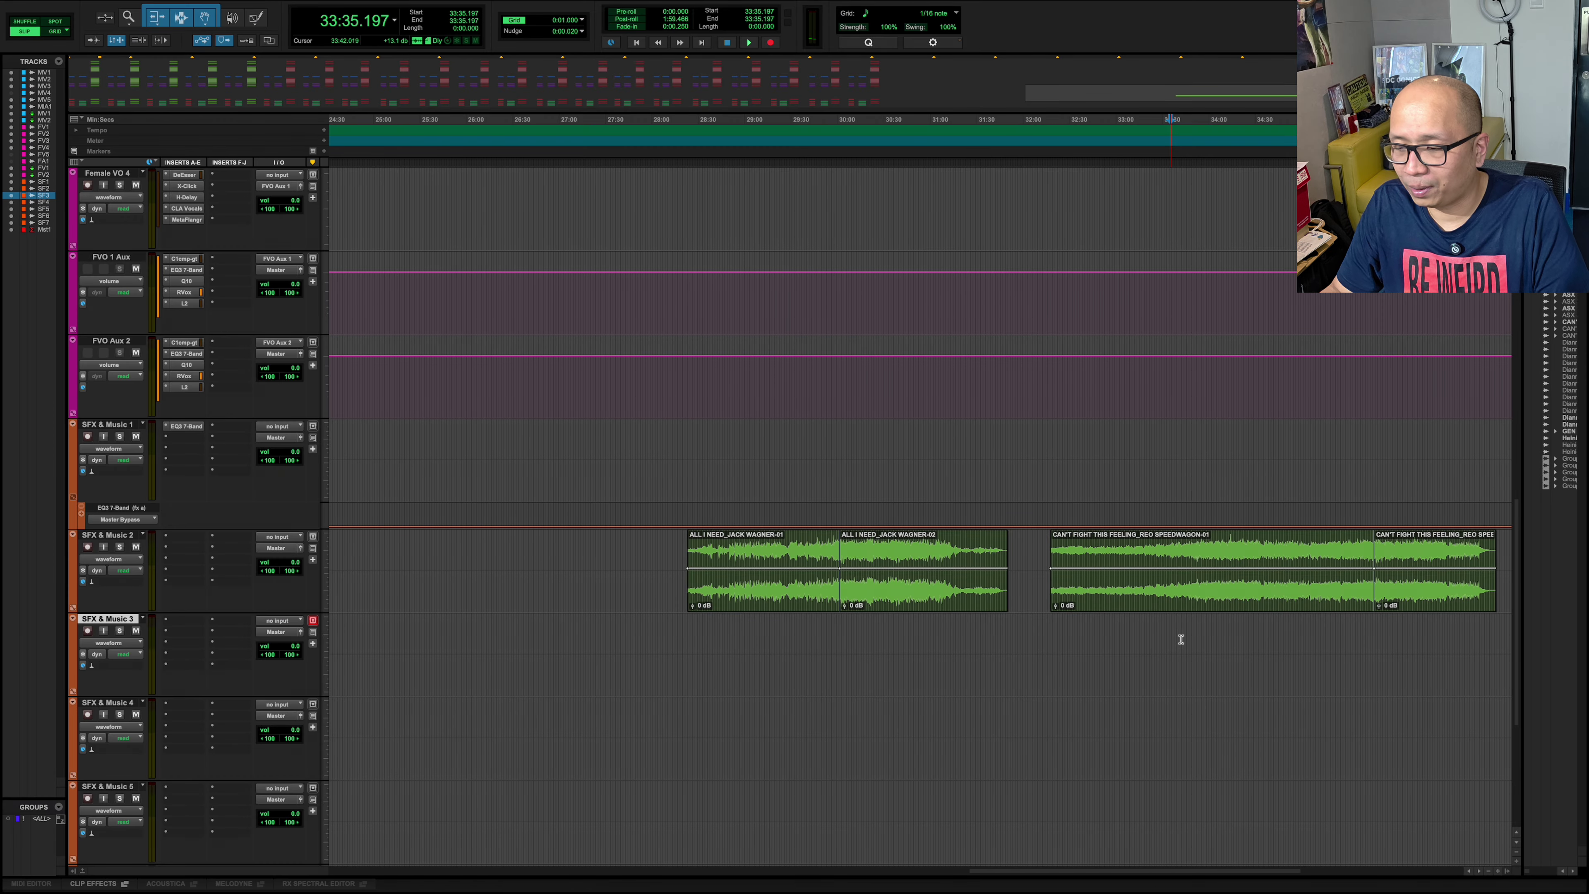
- Move both CAN'T FIGHT THIS FEELING parts ahead of the ALL I NEED clips on SFX & Music 2, starting at 23:12.019
{"action": "key", "text": "super+bracketleft"}
{"action": "left_click", "coordinate": [1078, 610]}
{"action": "left_click", "coordinate": [1183, 599], "text": "shift"}
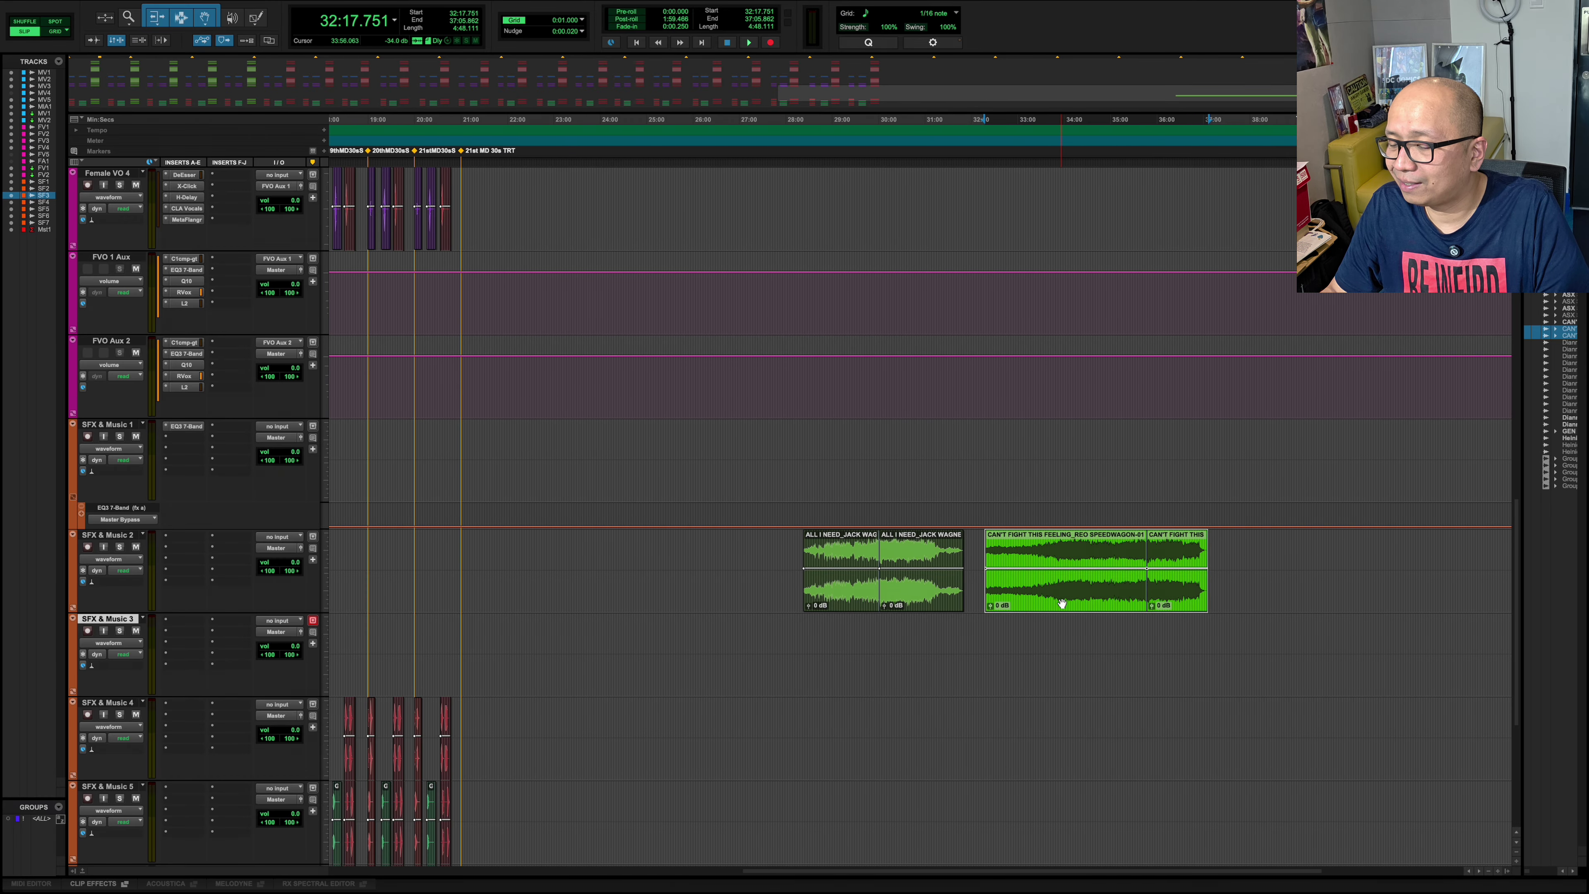
{"action": "left_click_drag", "start_coordinate": [1062, 603], "coordinate": [642, 591]}
{"action": "left_click", "coordinate": [831, 601]}
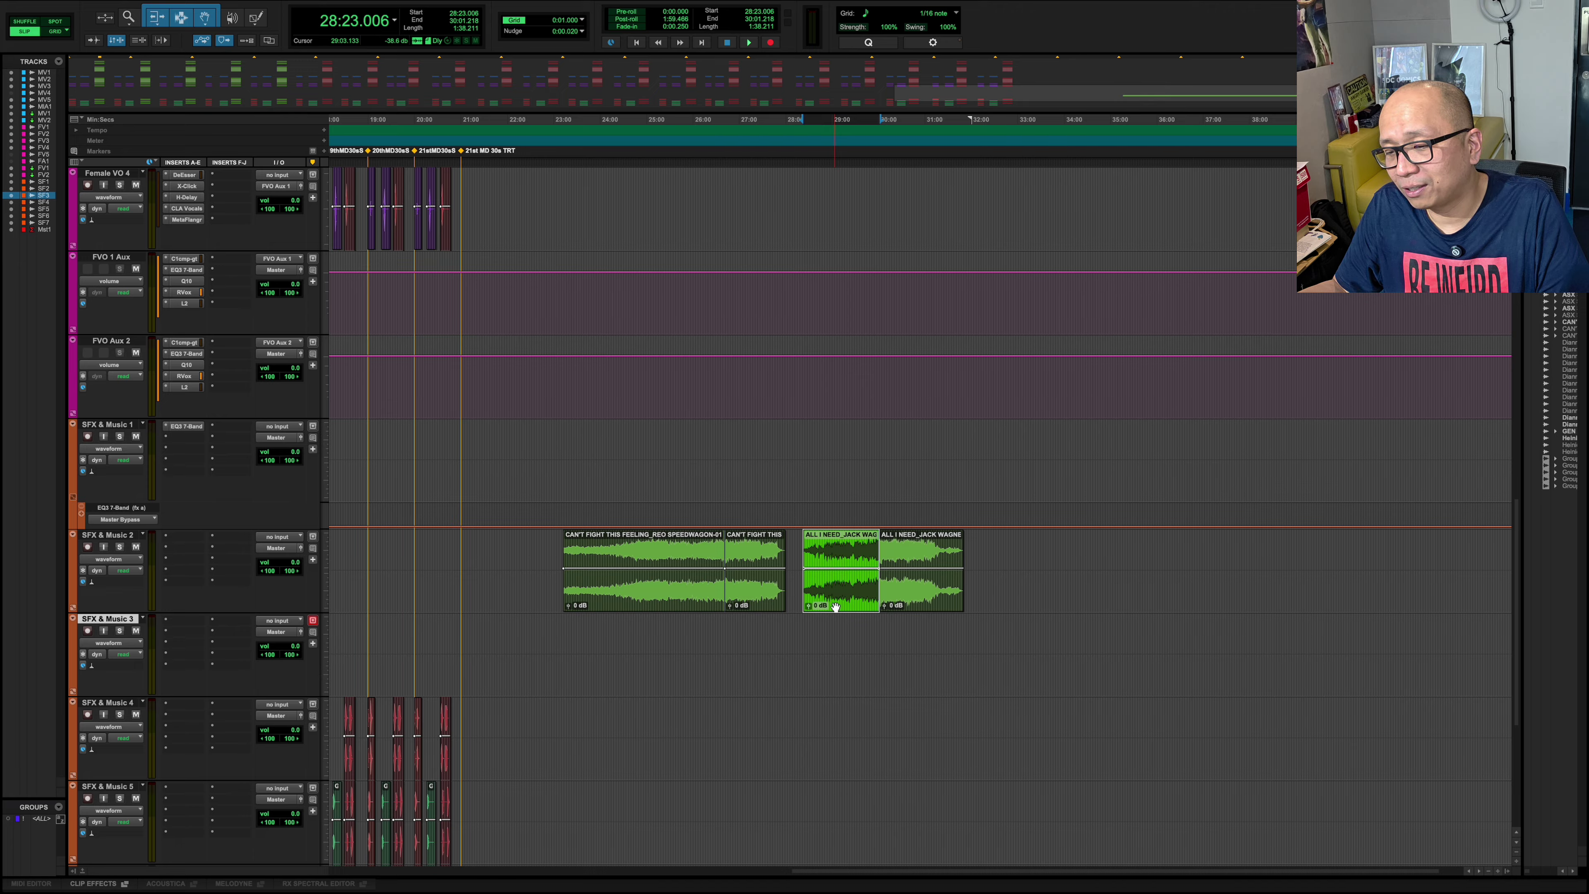
- Move both CAN'T FIGHT THIS FEELING parts to SFX & Music 3 at 28:21.000, beneath ALL I NEED, and select the ALL I NEED parts
{"action": "left_click", "coordinate": [685, 601]}
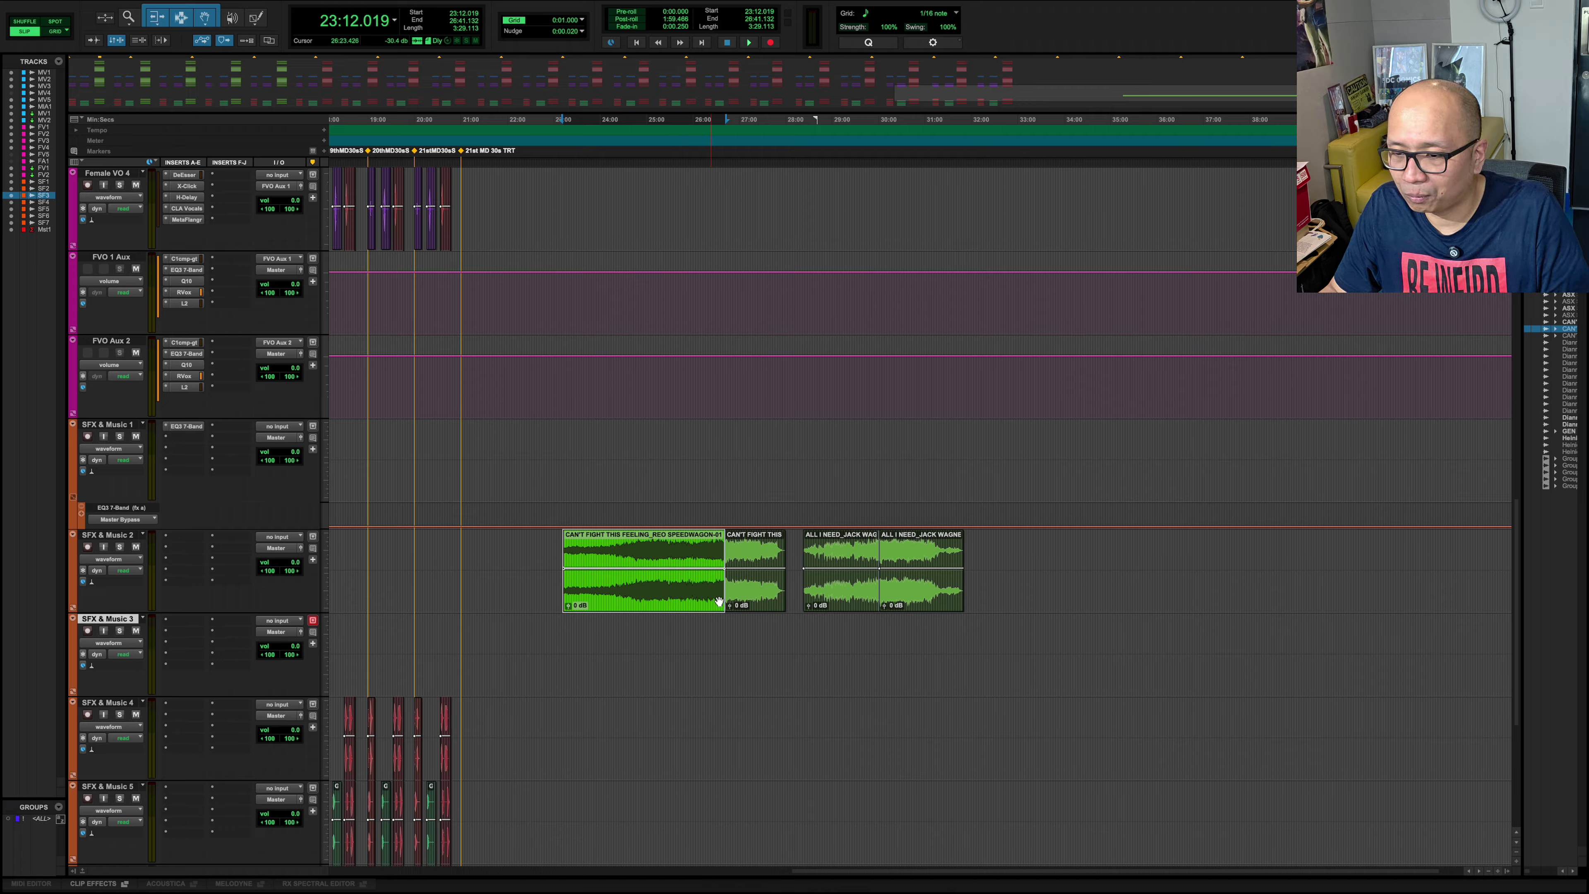
{"action": "left_click", "coordinate": [745, 600], "text": "shift"}
{"action": "left_click_drag", "start_coordinate": [631, 602], "coordinate": [871, 652]}
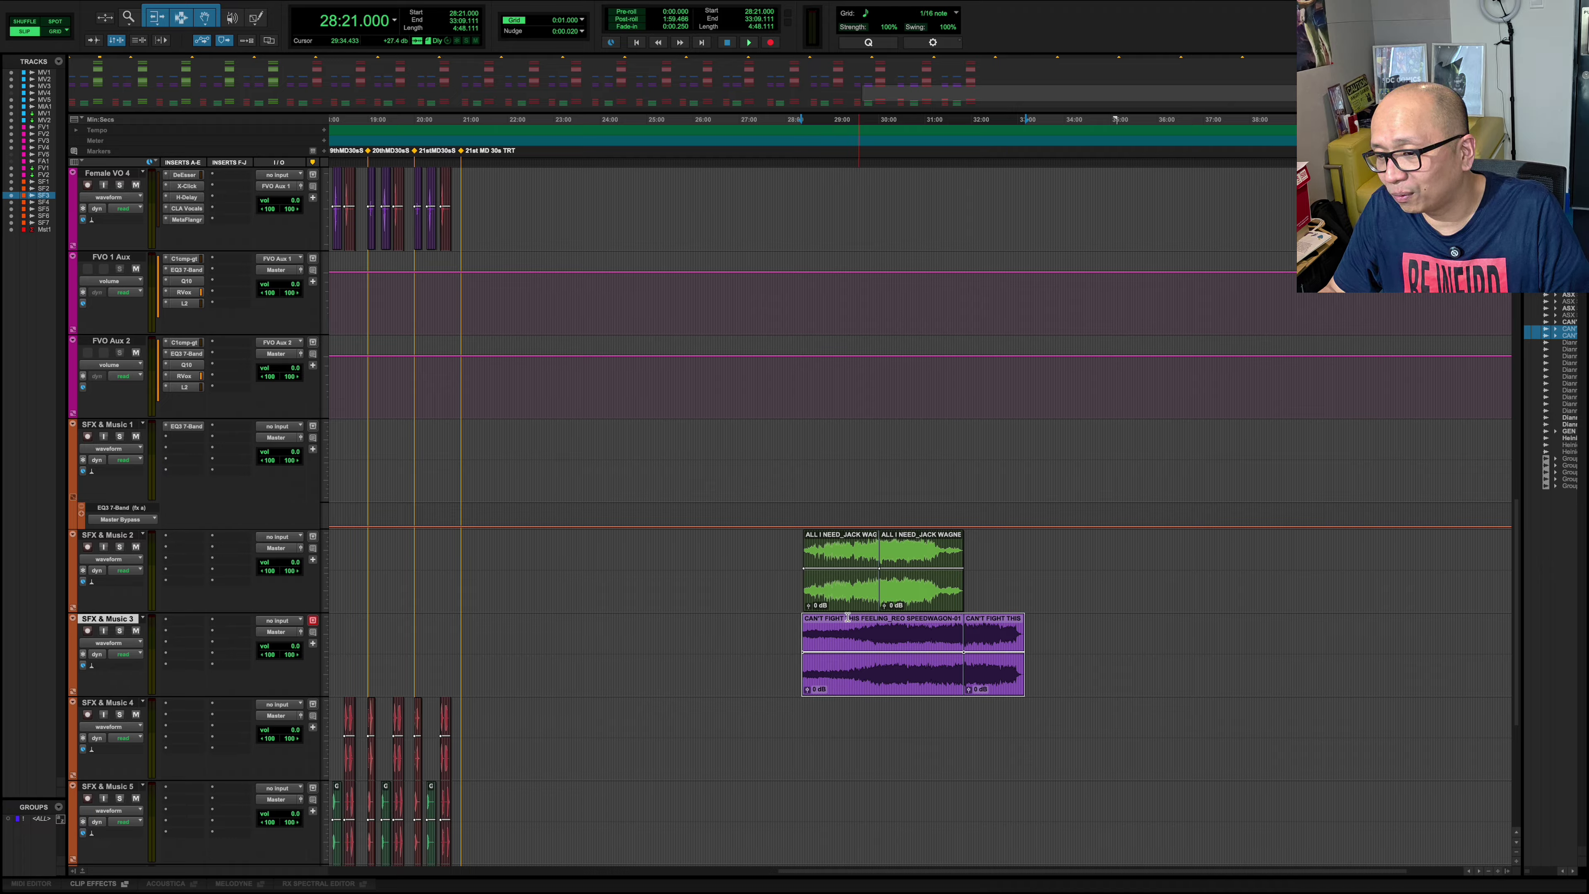
{"action": "left_click", "coordinate": [842, 599]}
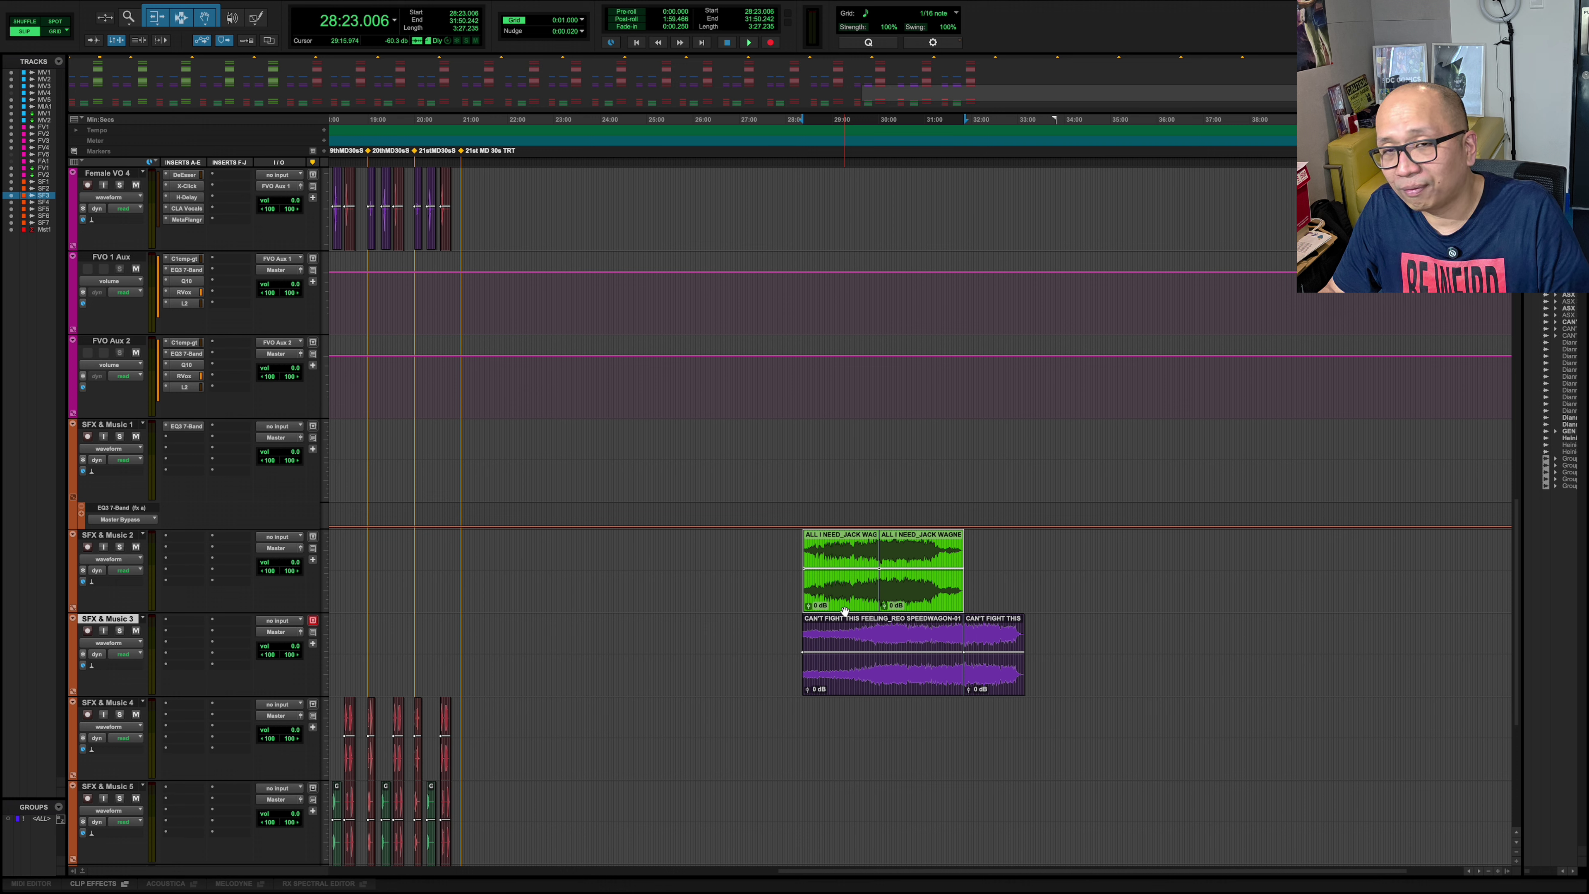
- Place both CAN'T FIGHT THIS FEELING parts on SFX & Music 2 at 23:05.598, ahead of ALL I NEED, and select the first part
{"action": "left_click", "coordinate": [882, 686]}
{"action": "left_click_drag", "start_coordinate": [915, 688], "coordinate": [660, 609]}
{"action": "double_click", "coordinate": [653, 610]}
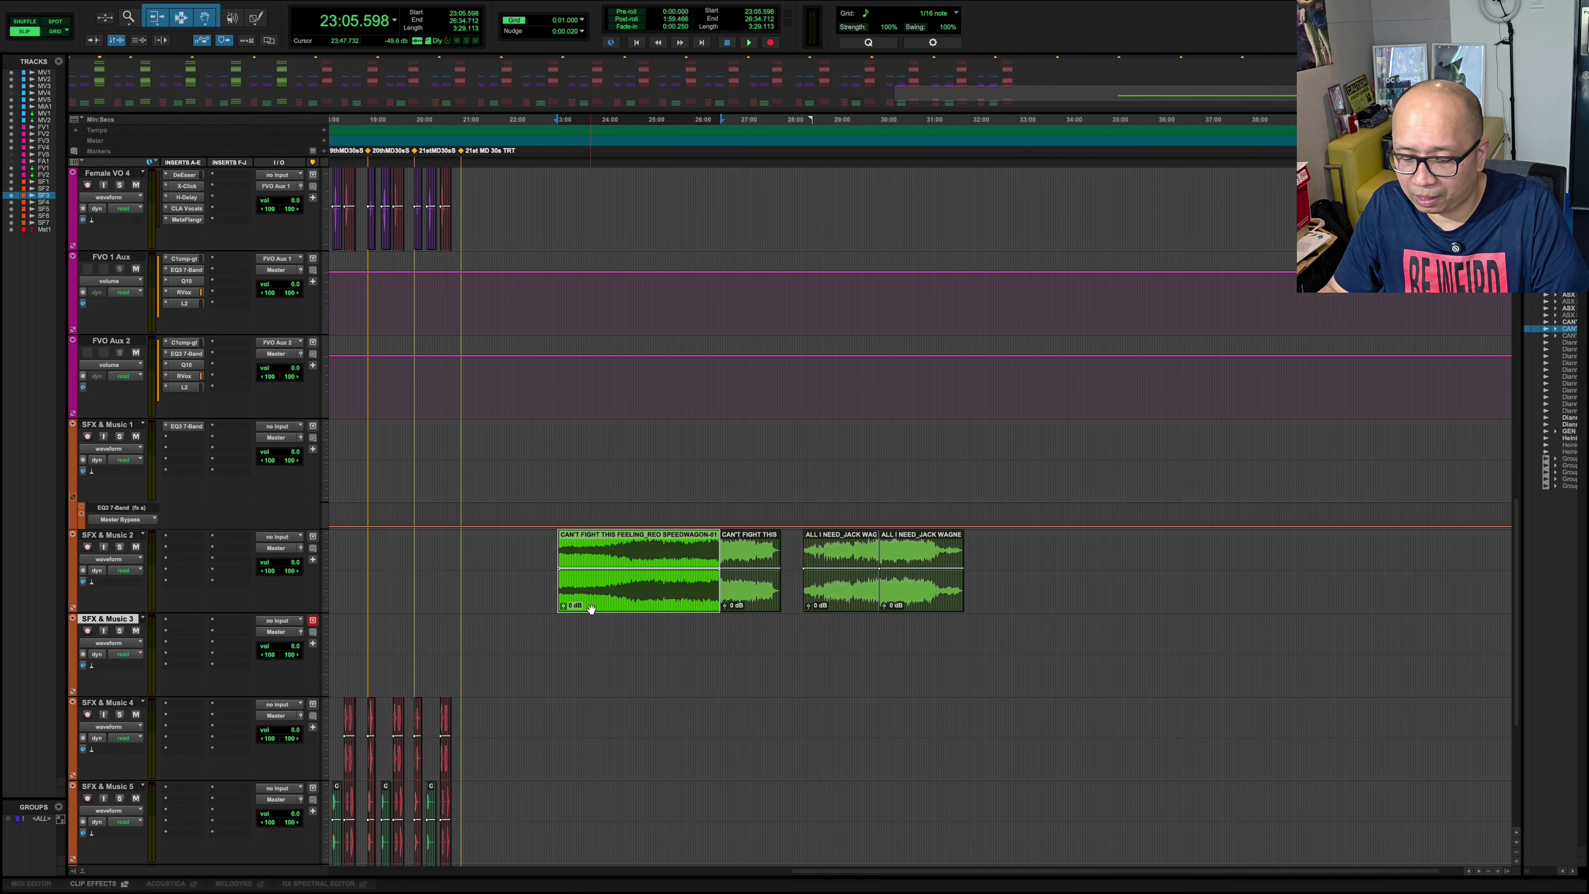
- Play the first CAN'T FIGHT THIS FEELING part from 23:05.598 and examine its opening waveform closely
{"action": "left_click", "coordinate": [601, 627]}
{"action": "left_click", "coordinate": [630, 599]}
{"action": "key", "text": "t"}
{"action": "key", "text": "t"}
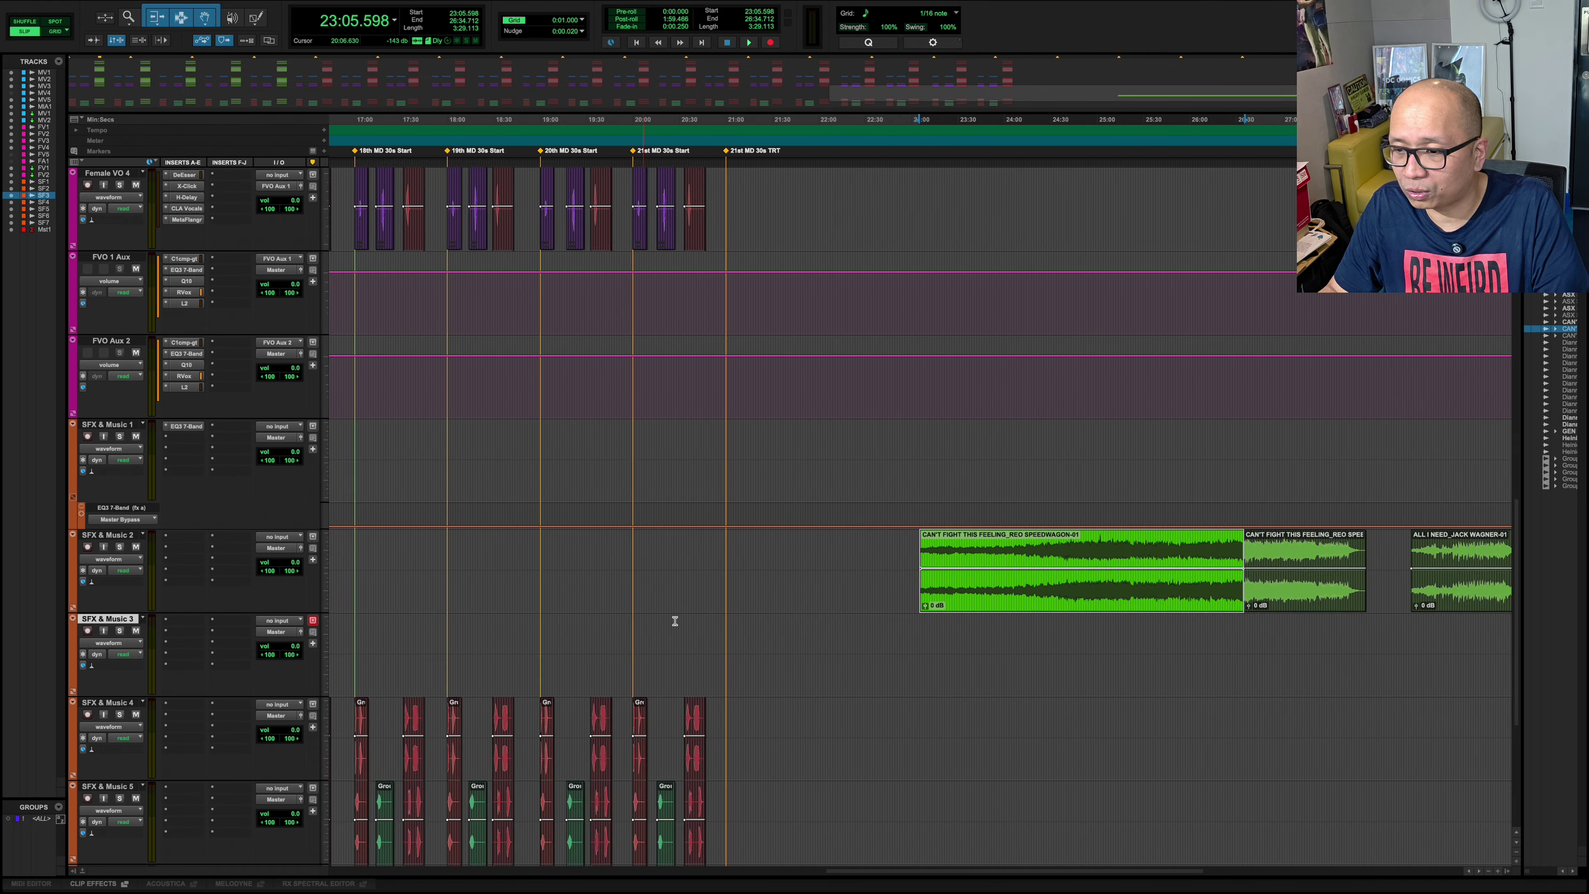
{"action": "key", "text": "r"}
{"action": "key", "text": "r"}
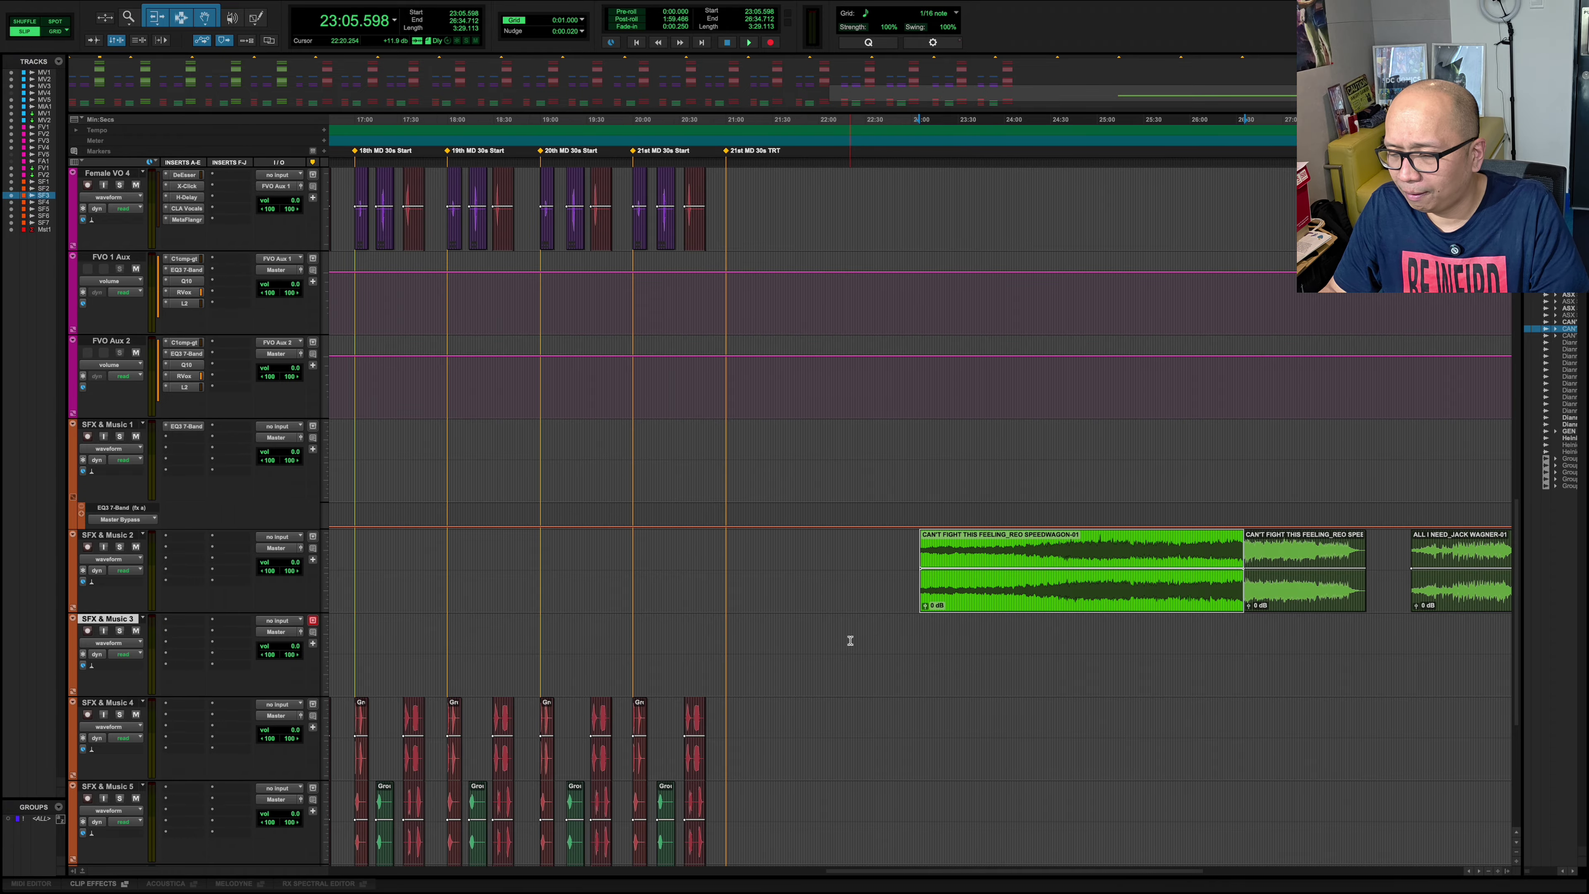
{"action": "key", "text": "space"}
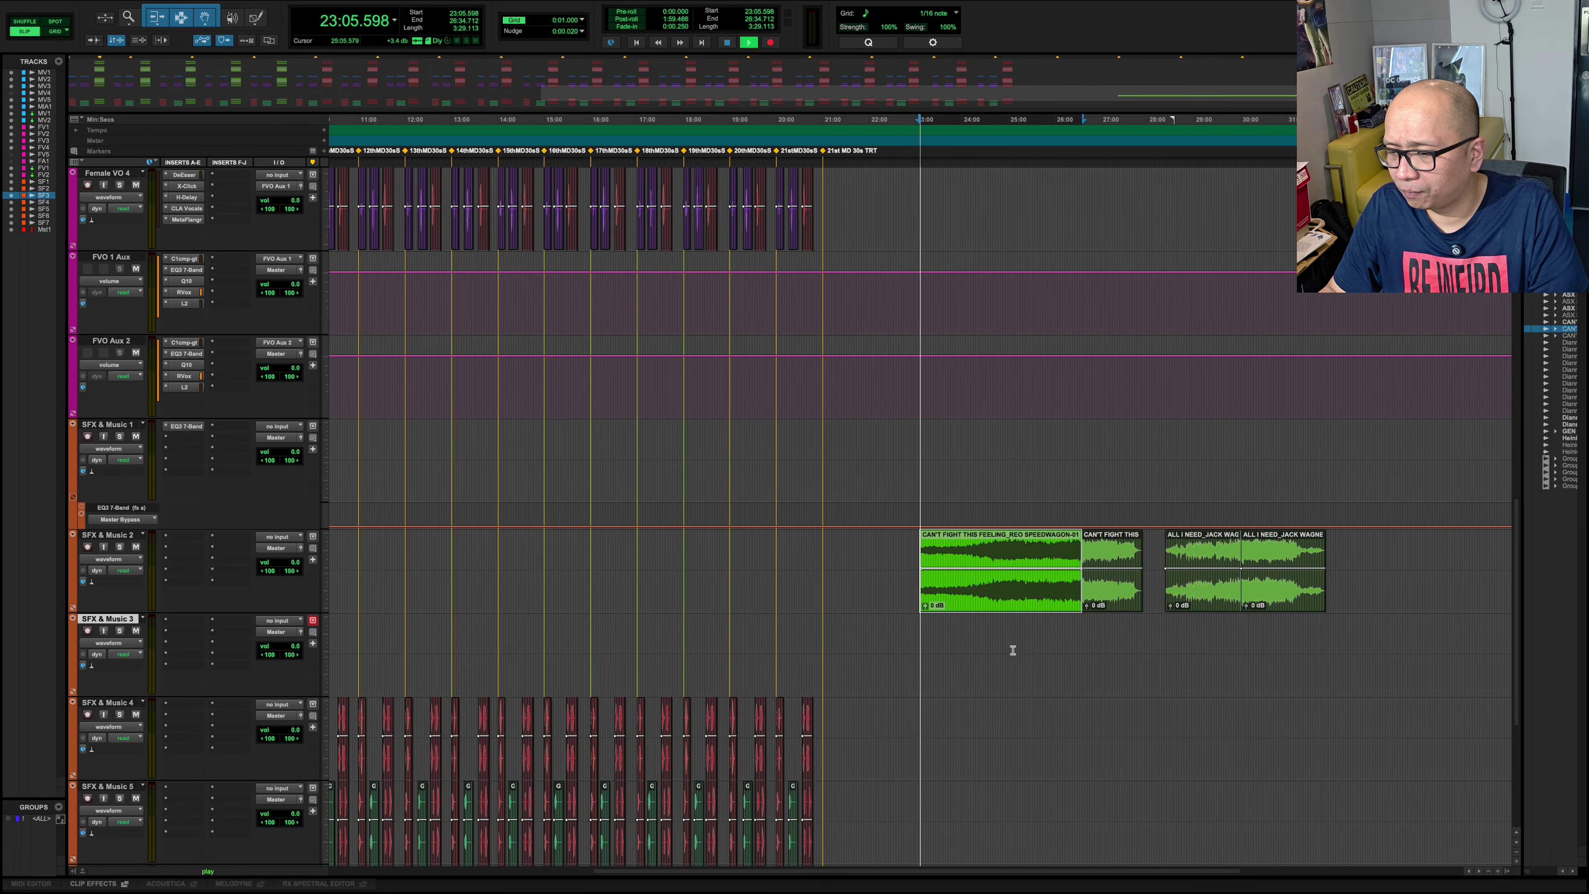
{"action": "key", "text": "t"}
{"action": "key", "text": "t"}
{"action": "key", "text": "t"}
{"action": "key", "text": "t"}
{"action": "key", "text": "t"}
{"action": "key", "text": "t"}
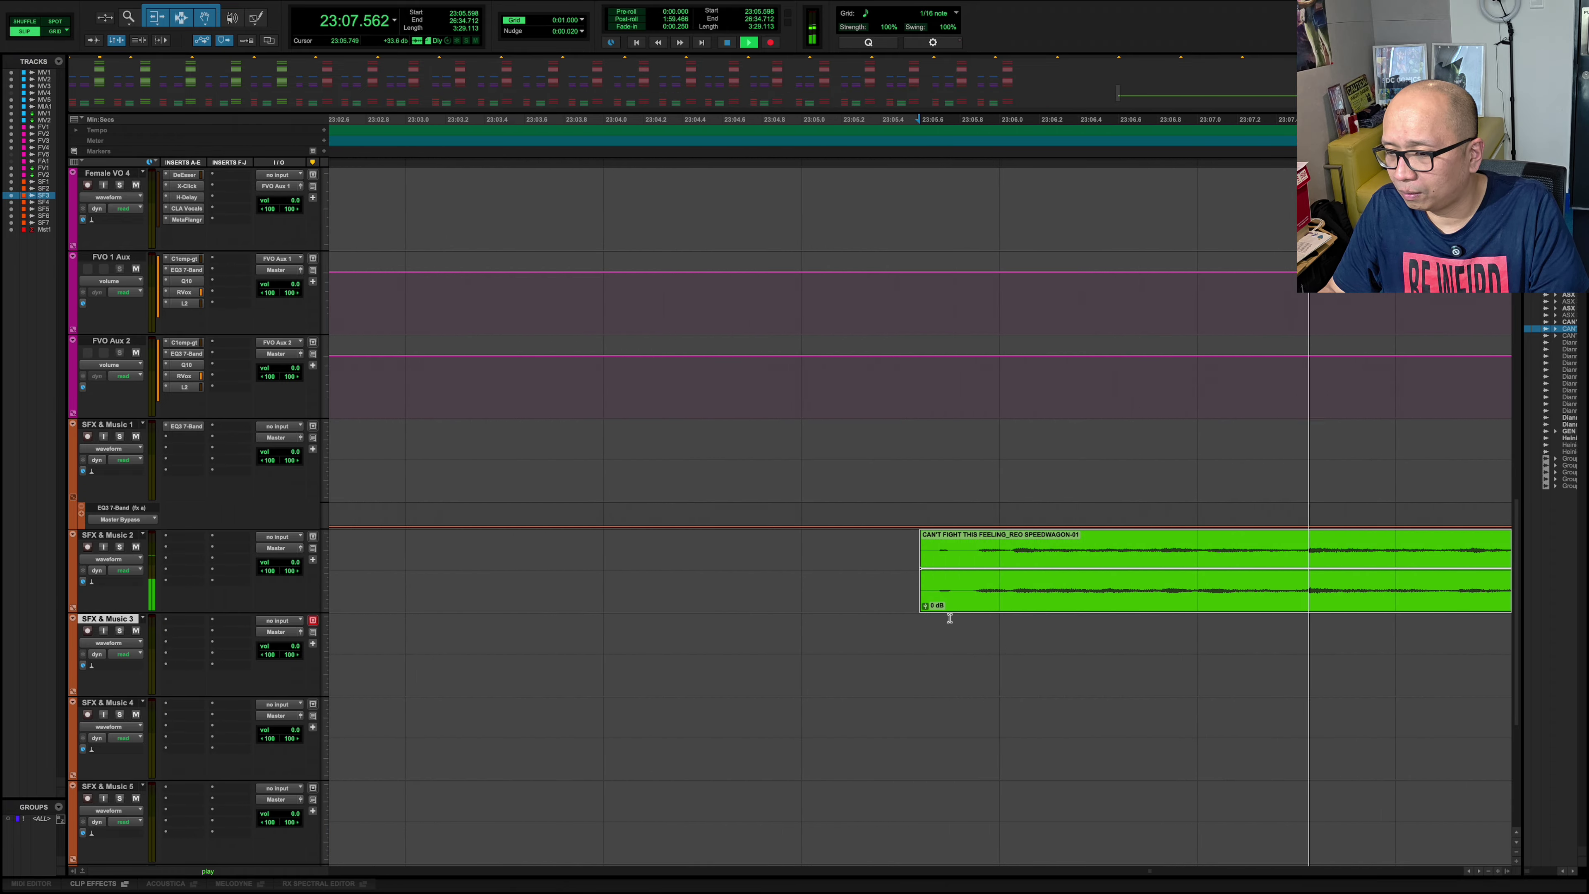
{"action": "key", "text": "space"}
- Trim the silence from the beginning of the first CAN'T FIGHT THIS FEELING part so it starts at 23:05.661
{"action": "left_click", "coordinate": [932, 594]}
{"action": "key", "text": "t"}
{"action": "key", "text": "t"}
{"action": "left_click", "coordinate": [932, 591]}
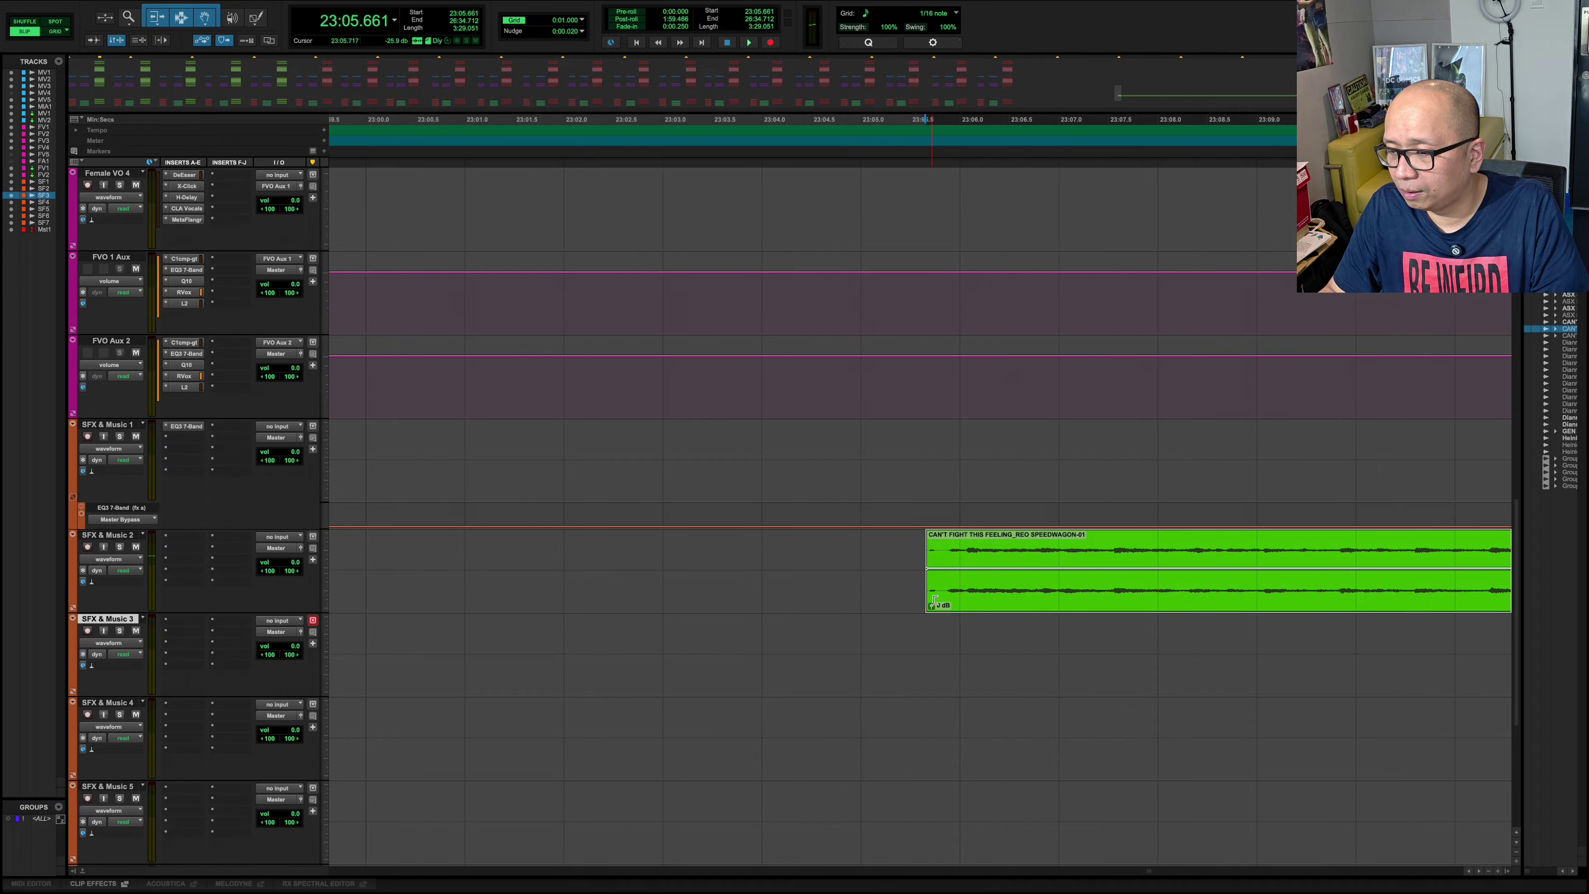
- Move the trimmed first CAN'T FIGHT THIS FEELING part to the session start at 0:00.000 on SFX & Music 2
{"action": "key", "text": "r"}
{"action": "key", "text": "r"}
{"action": "key", "text": "r"}
{"action": "key", "text": "r"}
{"action": "key", "text": "r"}
{"action": "key", "text": "r"}
{"action": "key", "text": "r"}
{"action": "key", "text": "r"}
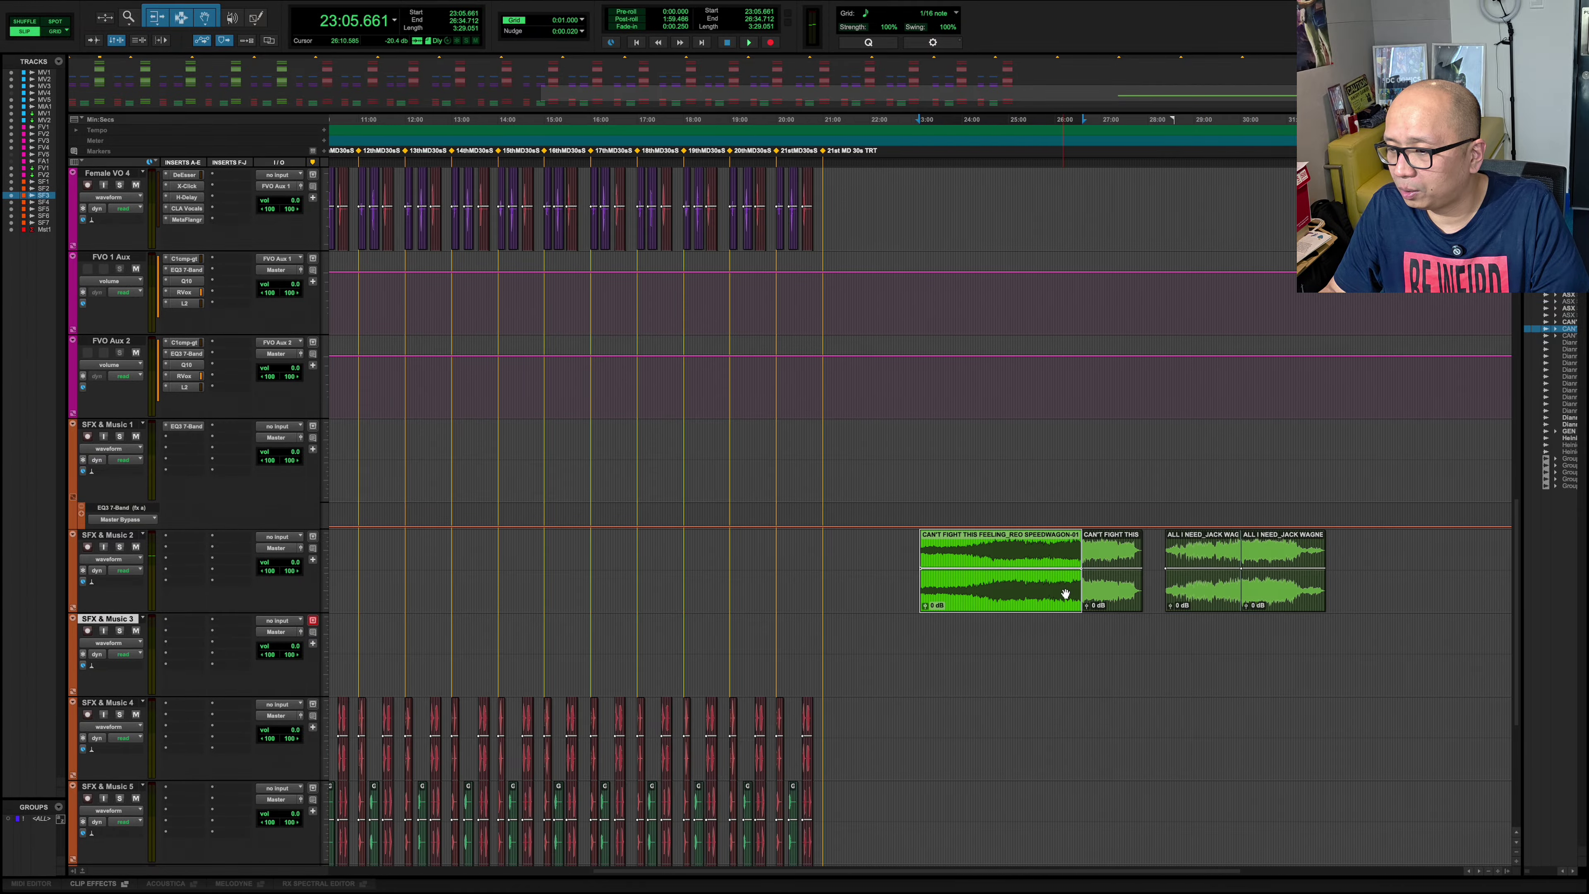
{"action": "left_click_drag", "start_coordinate": [1076, 585], "coordinate": [343, 595]}
- Shorten the CAN'T FIGHT THIS FEELING clip from its end to about 0:26.484, within the 1st MD 30s spot
{"action": "key", "text": "t"}
{"action": "key", "text": "t"}
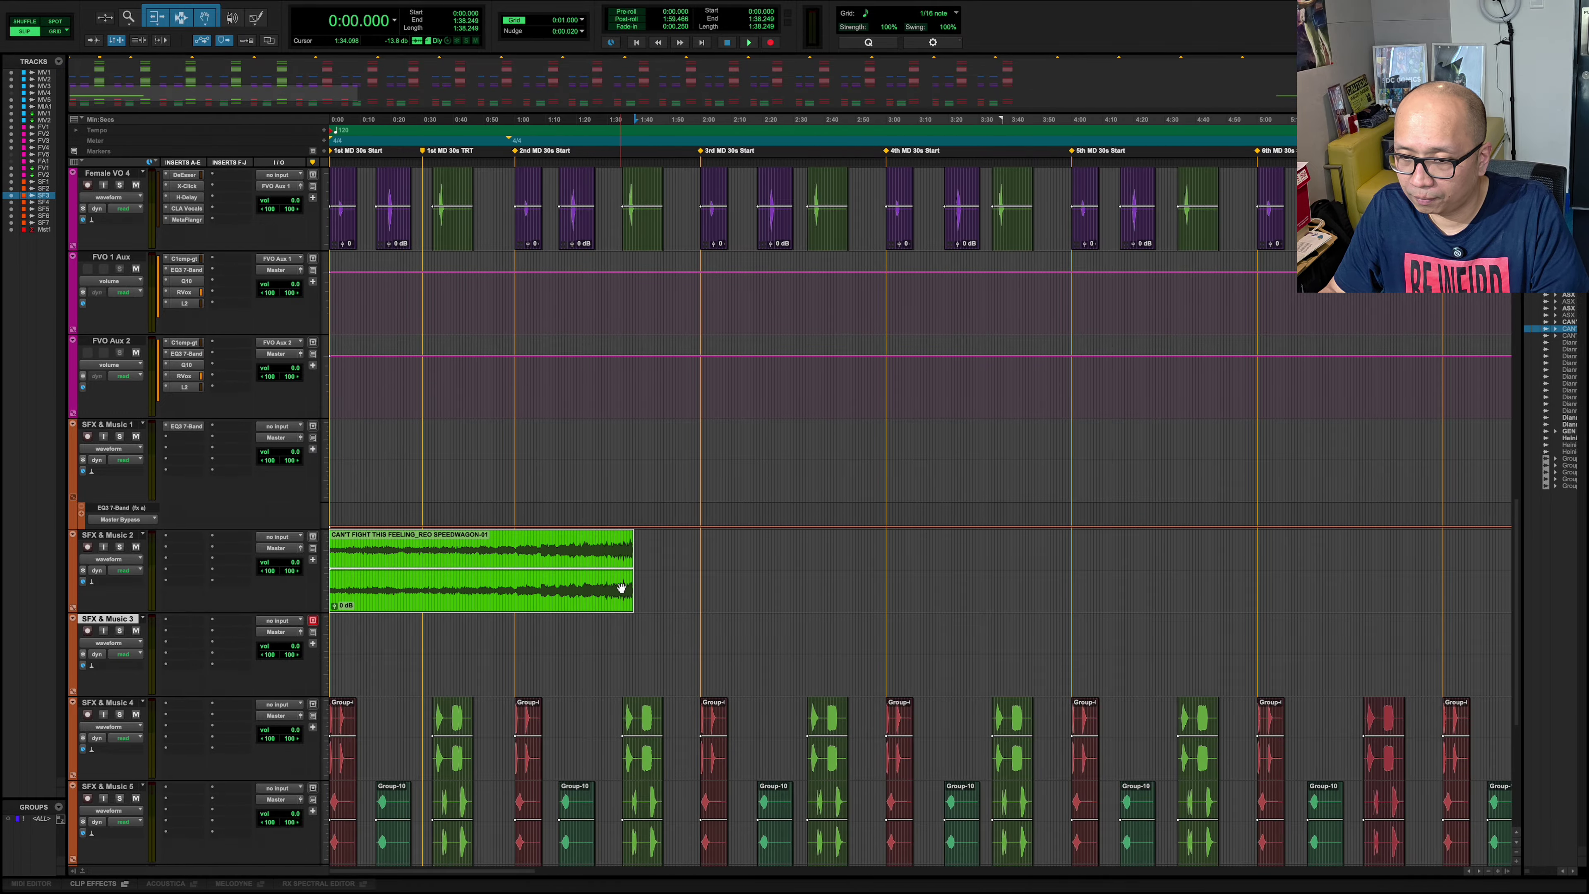
{"action": "left_click_drag", "start_coordinate": [631, 584], "coordinate": [411, 596]}
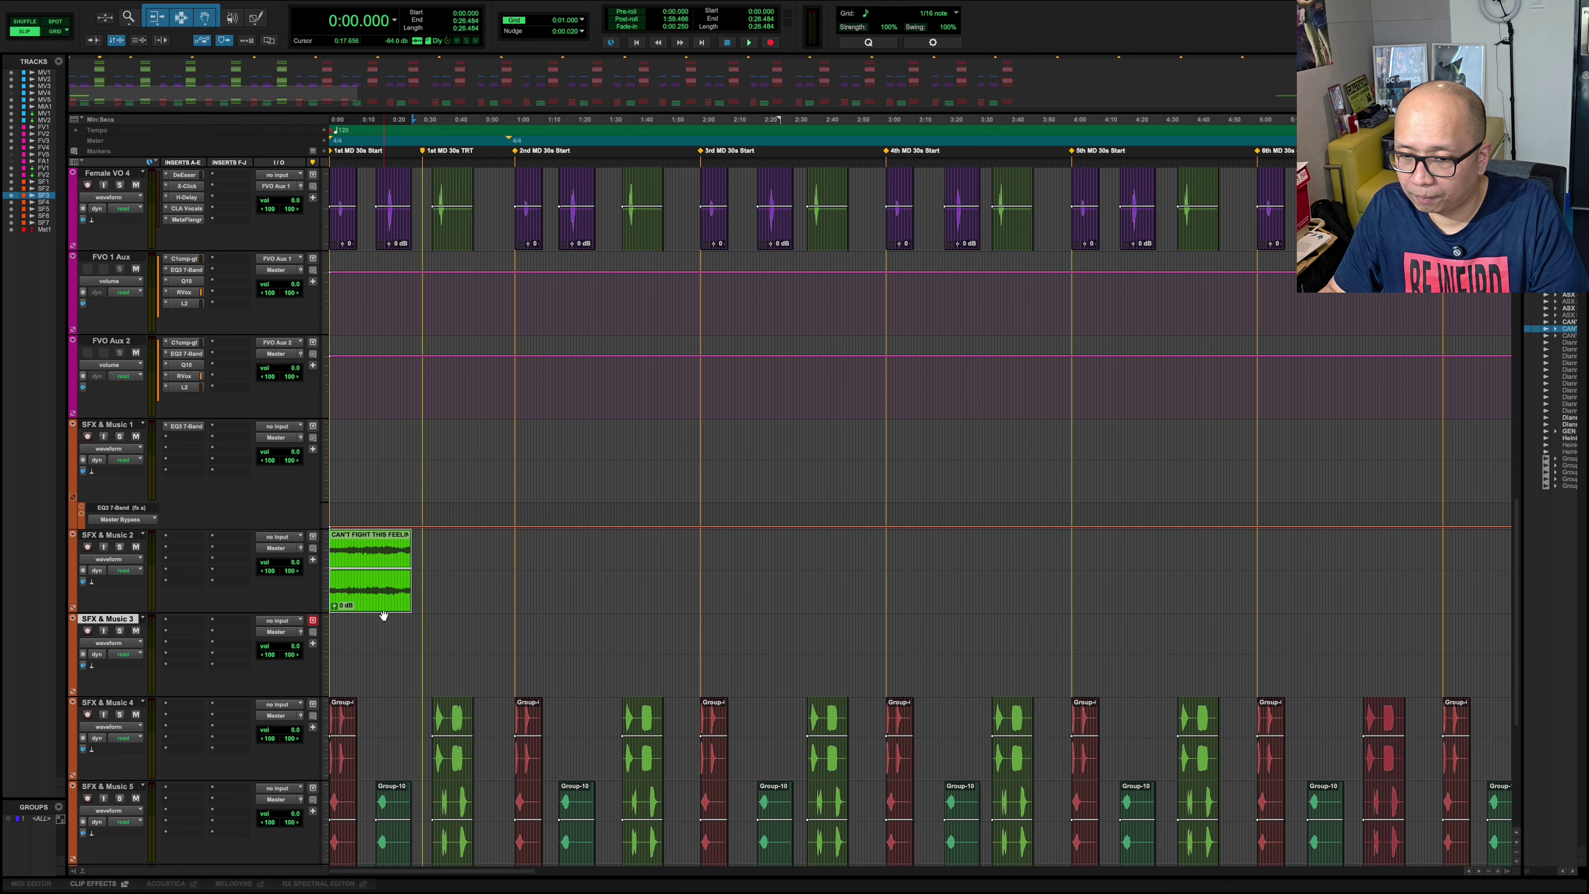
- Play the shortened CAN'T FIGHT THIS FEELING clip from the session start together with the opening sound effects of the 1st MD 30s spot
{"action": "key", "text": "t"}
{"action": "key", "text": "t"}
{"action": "key", "text": "space"}
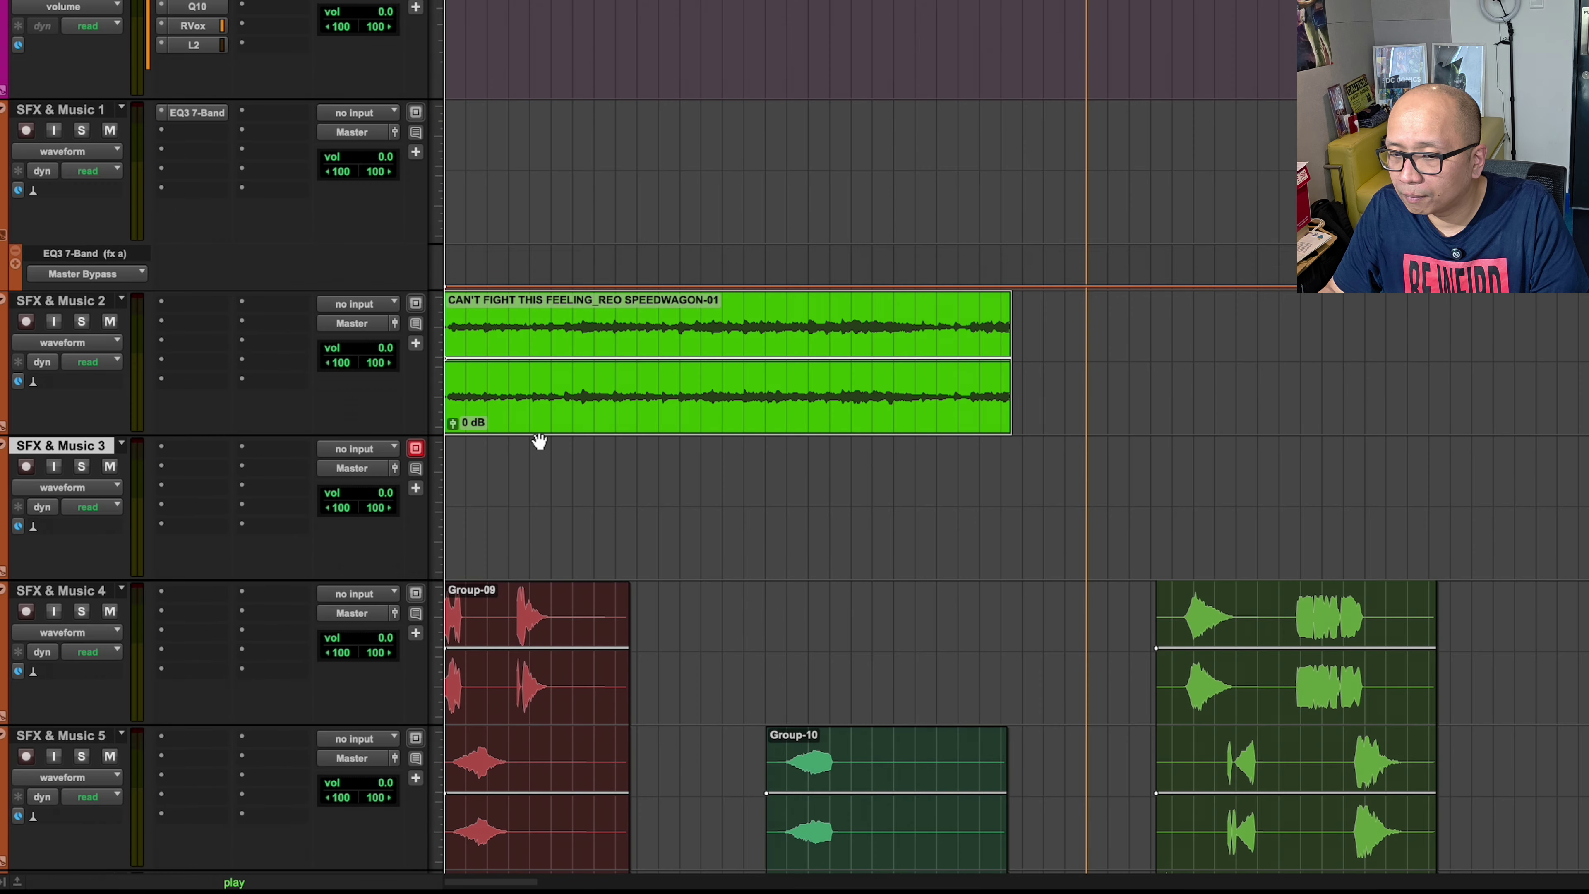
{"action": "key", "text": "t"}
{"action": "key", "text": "t"}
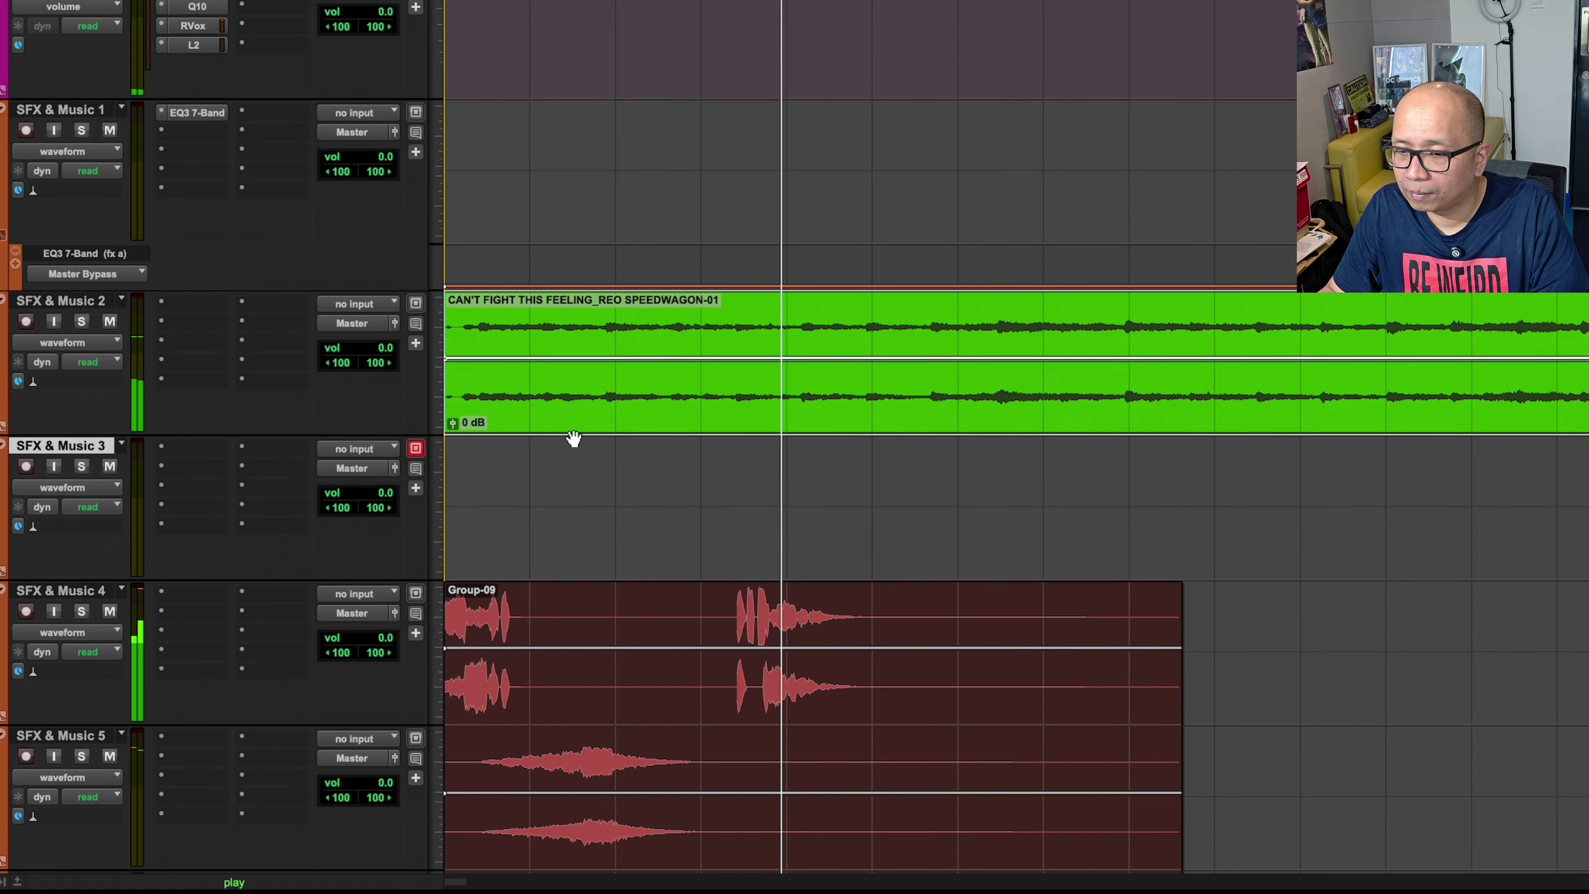
{"action": "key", "text": "r"}
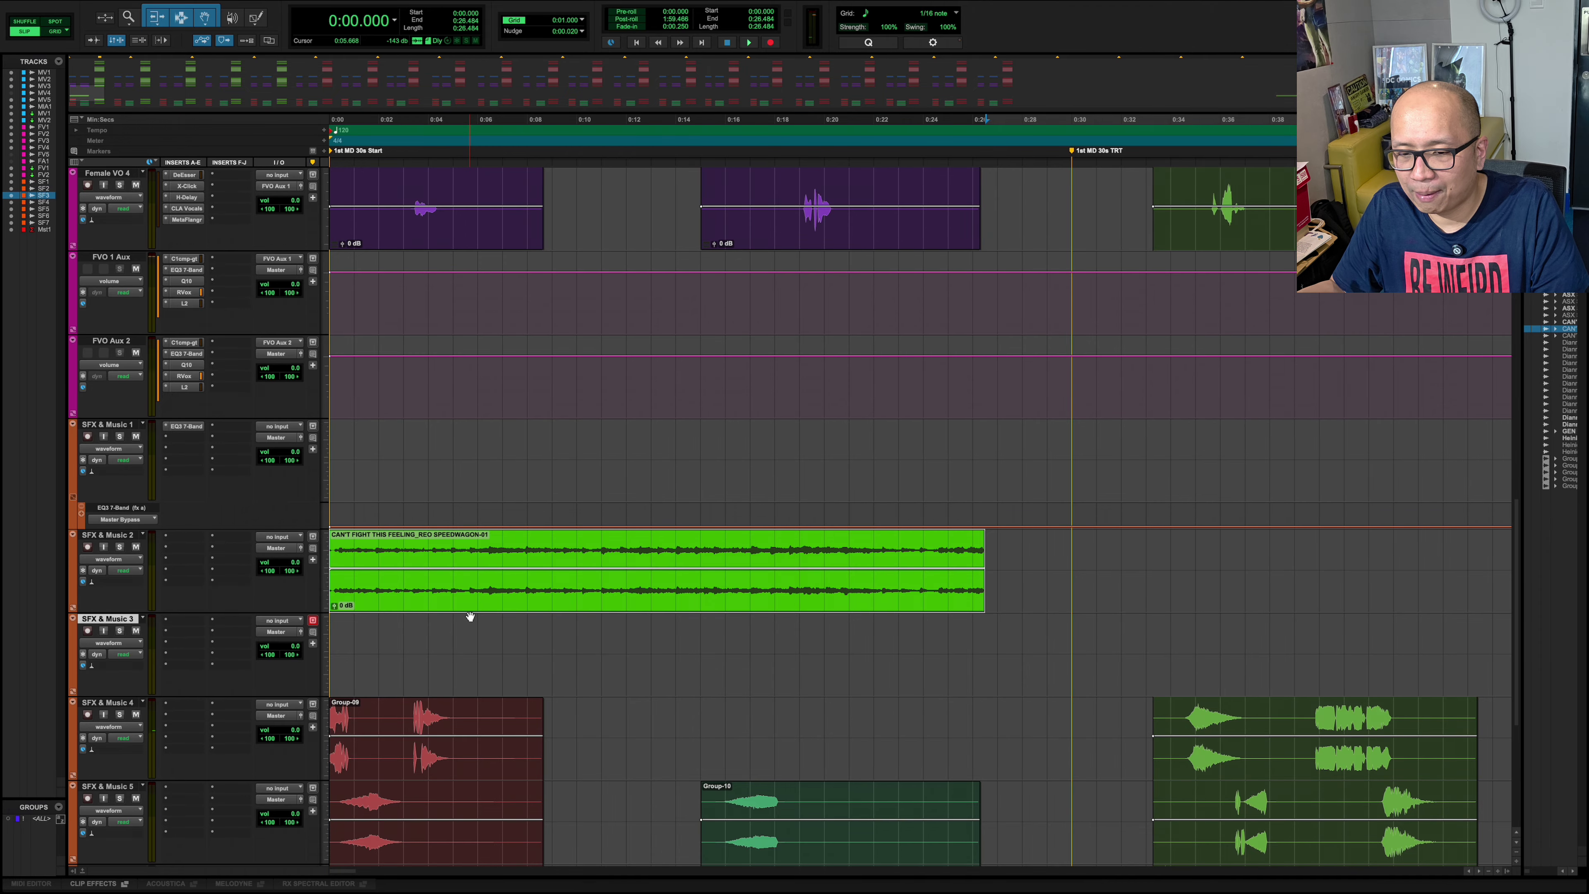
{"action": "left_click", "coordinate": [422, 755]}
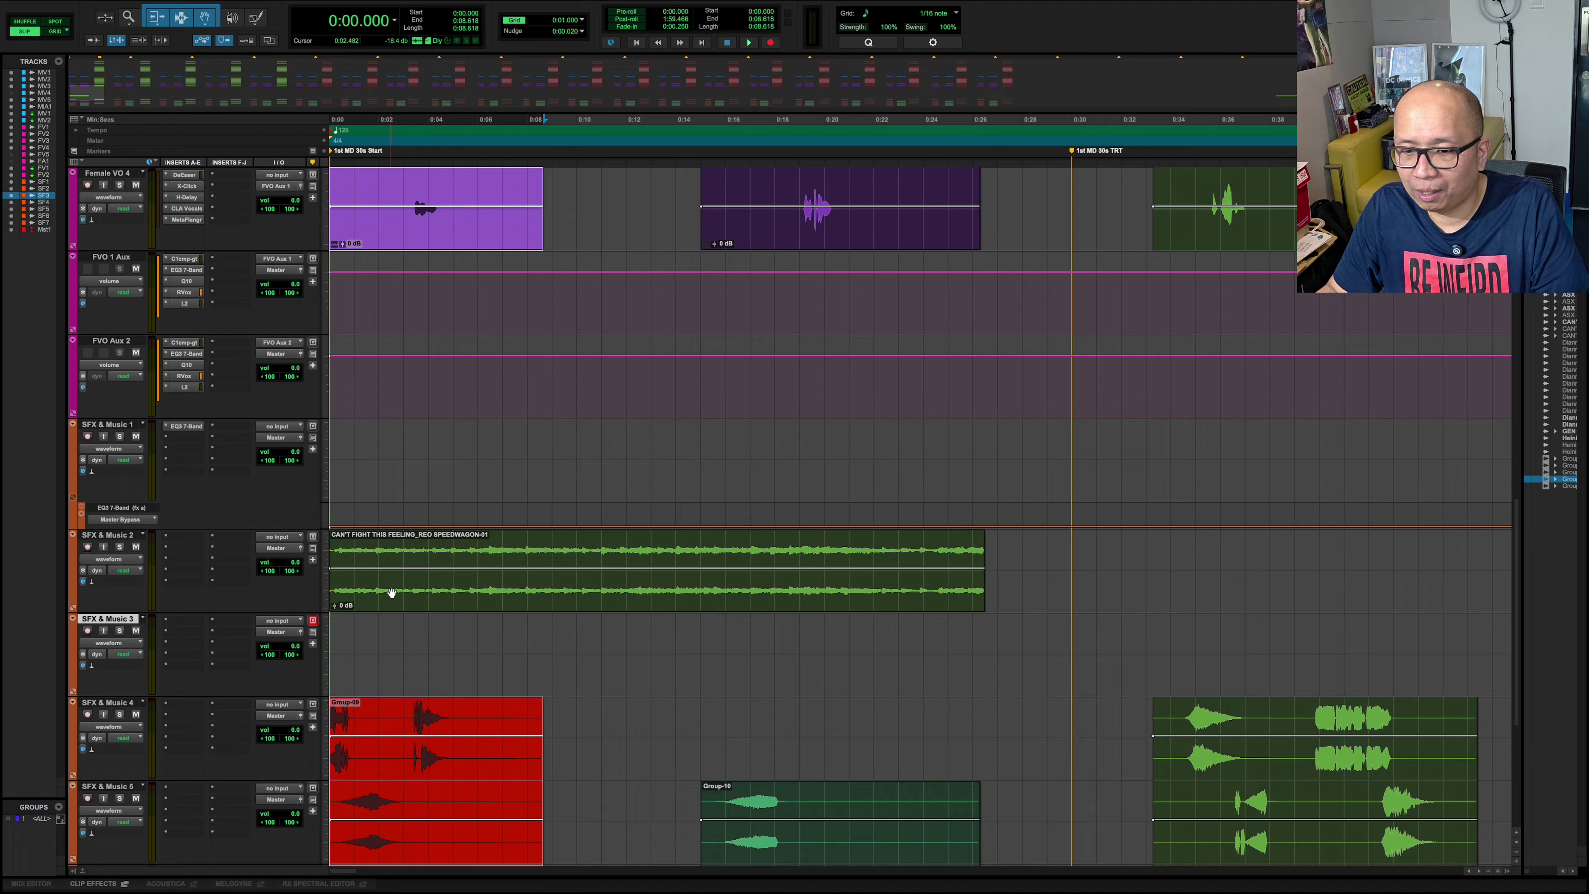
- Move the CAN'T FIGHT THIS FEELING clip to SFX & Music 1 at 0:00.000 and review that track's EQ3 7-Band settings
{"action": "left_click_drag", "start_coordinate": [391, 592], "coordinate": [378, 508]}
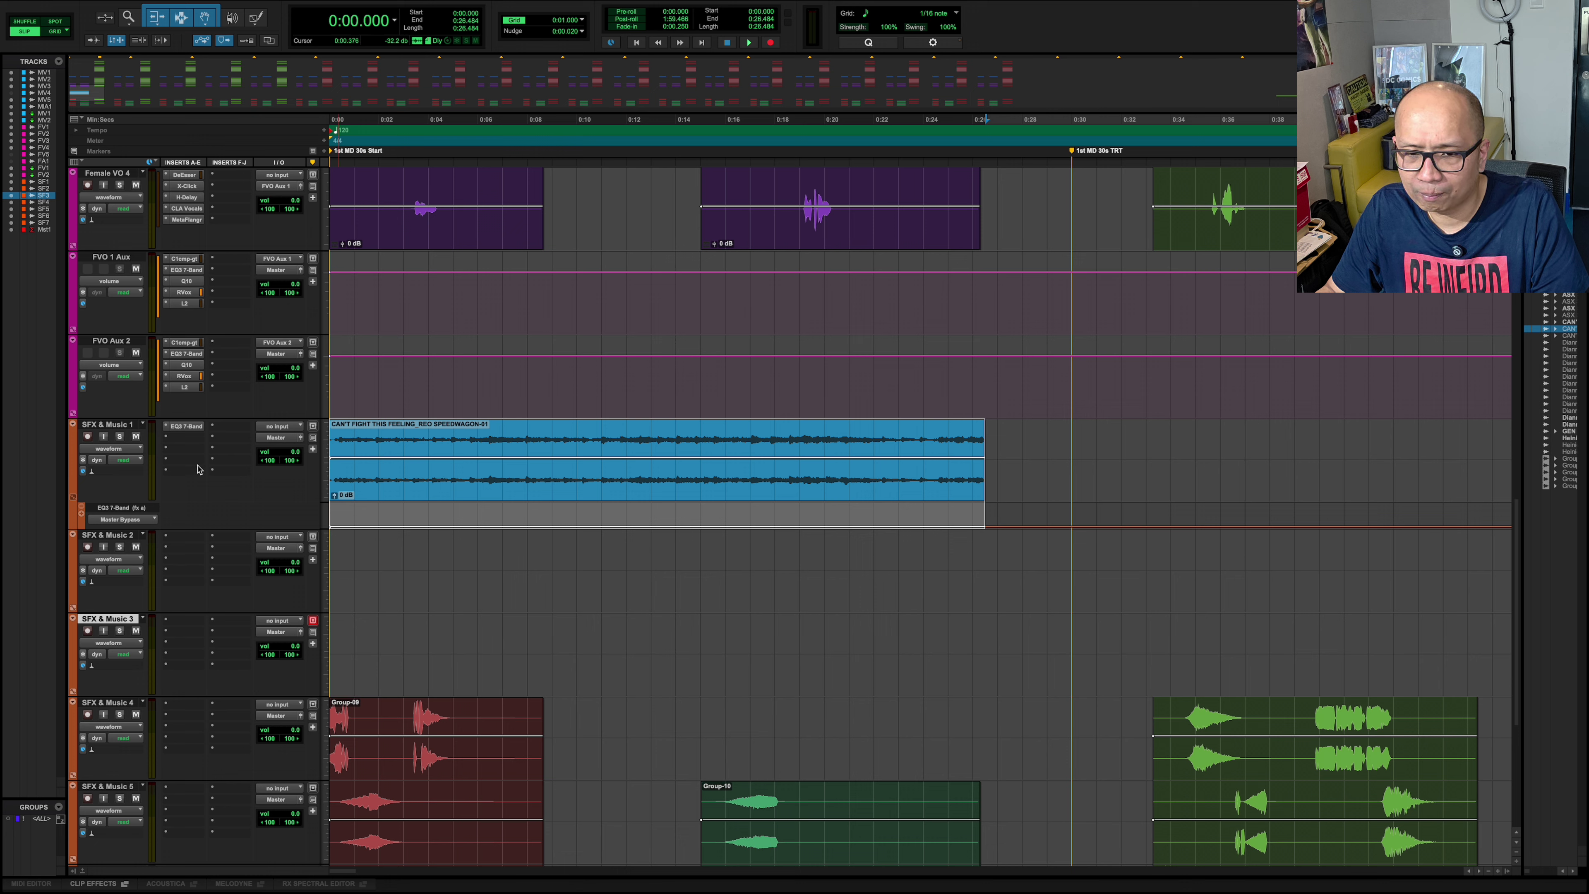
{"action": "left_click", "coordinate": [185, 427]}
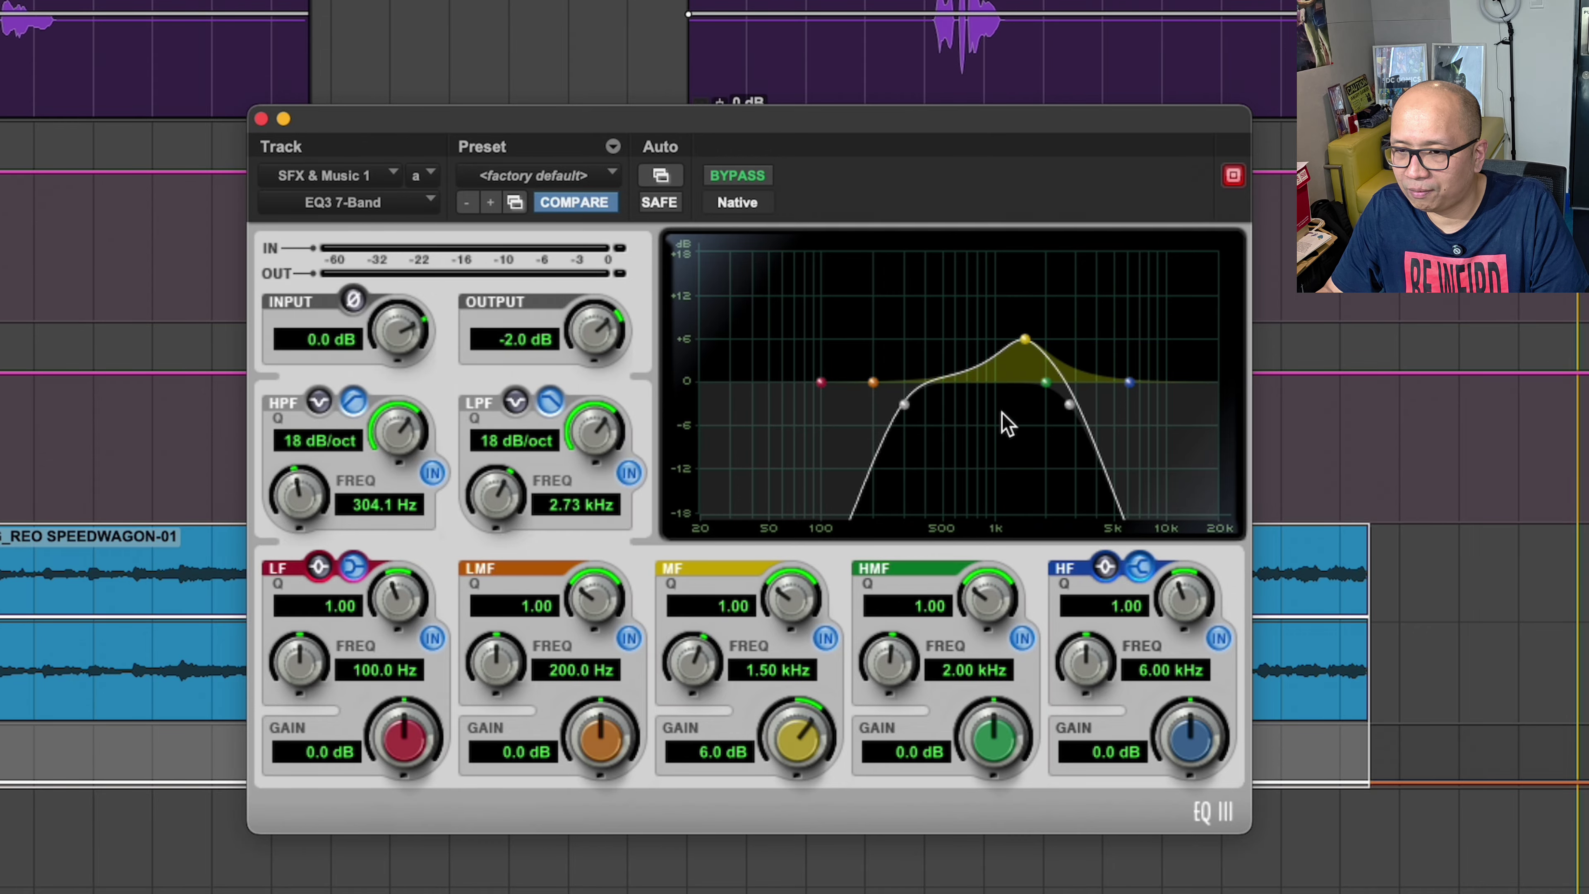
{"action": "left_click", "coordinate": [261, 119]}
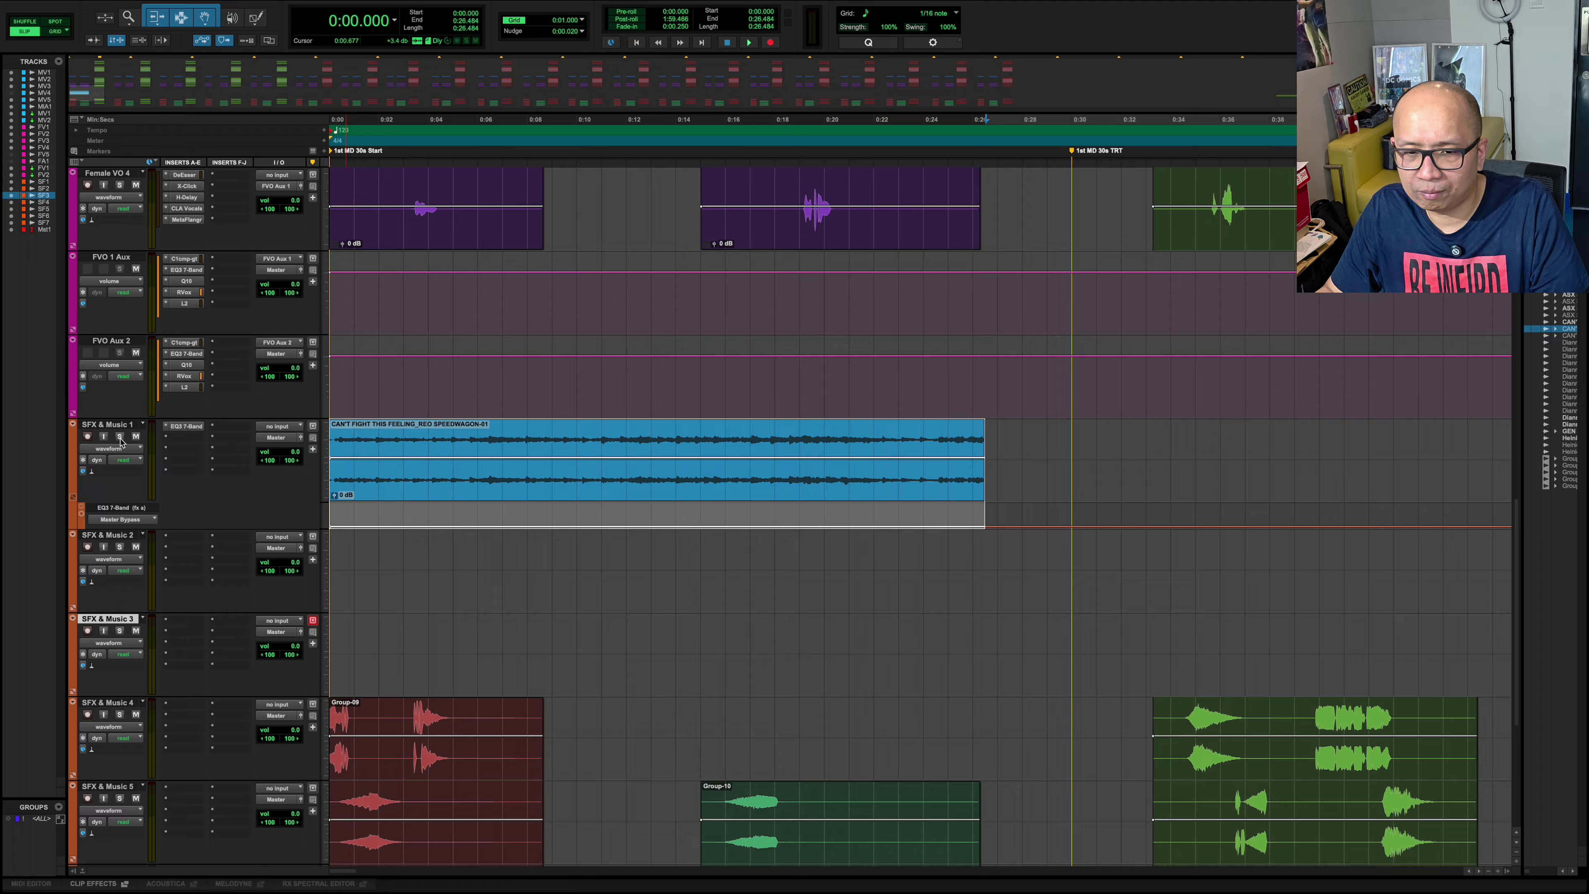
- Solo the SFX & Music 1 track and play the clip through its EQ
{"action": "left_click", "coordinate": [119, 437]}
{"action": "key", "text": "space"}
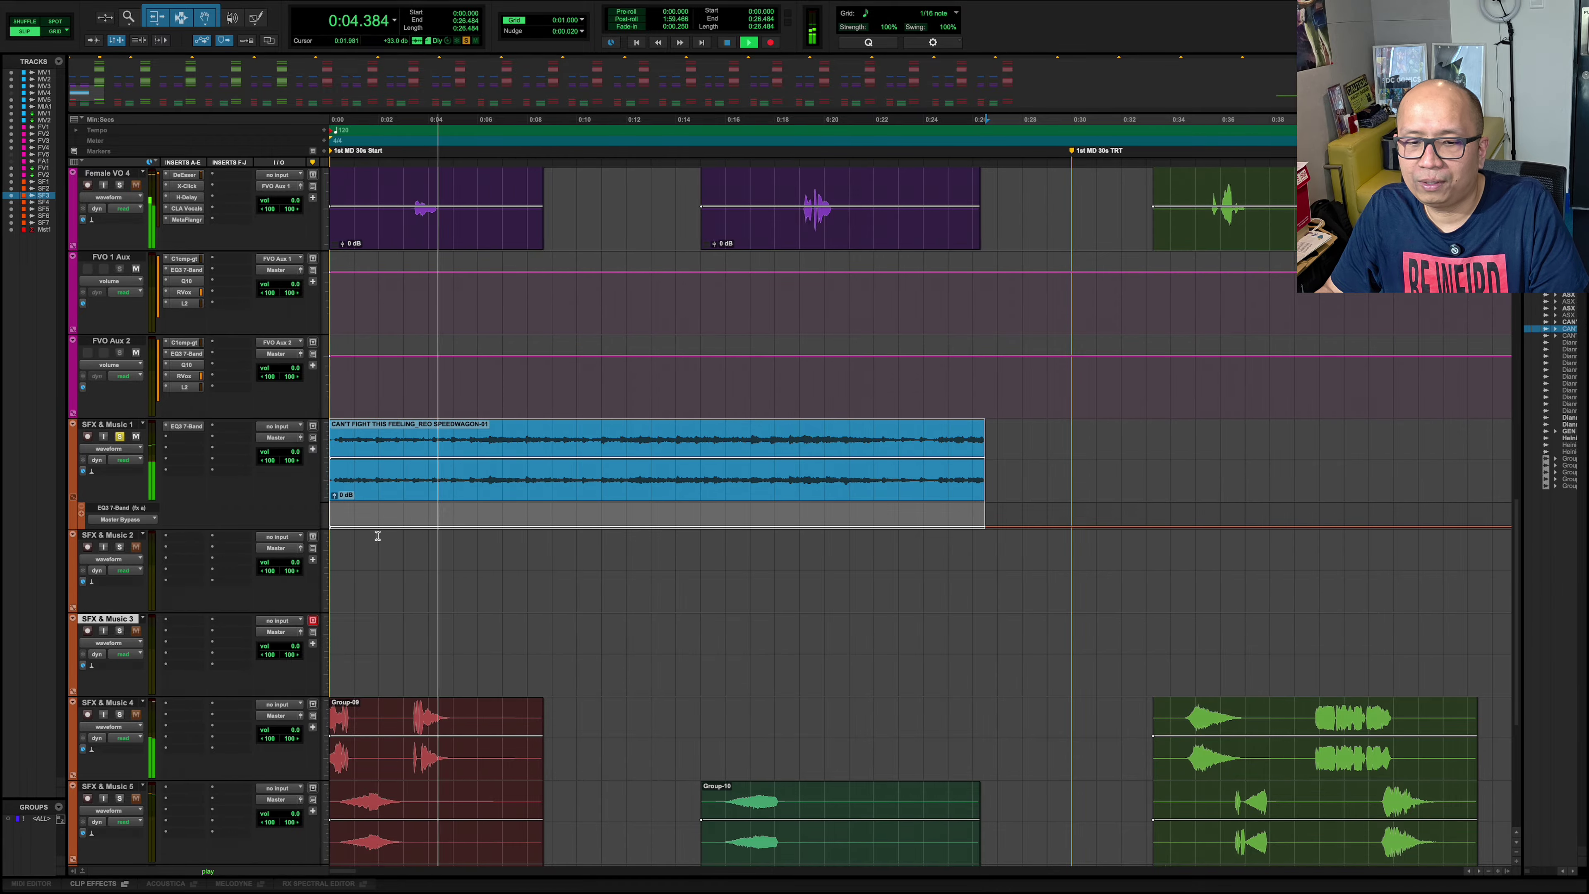
{"action": "key", "text": "space"}
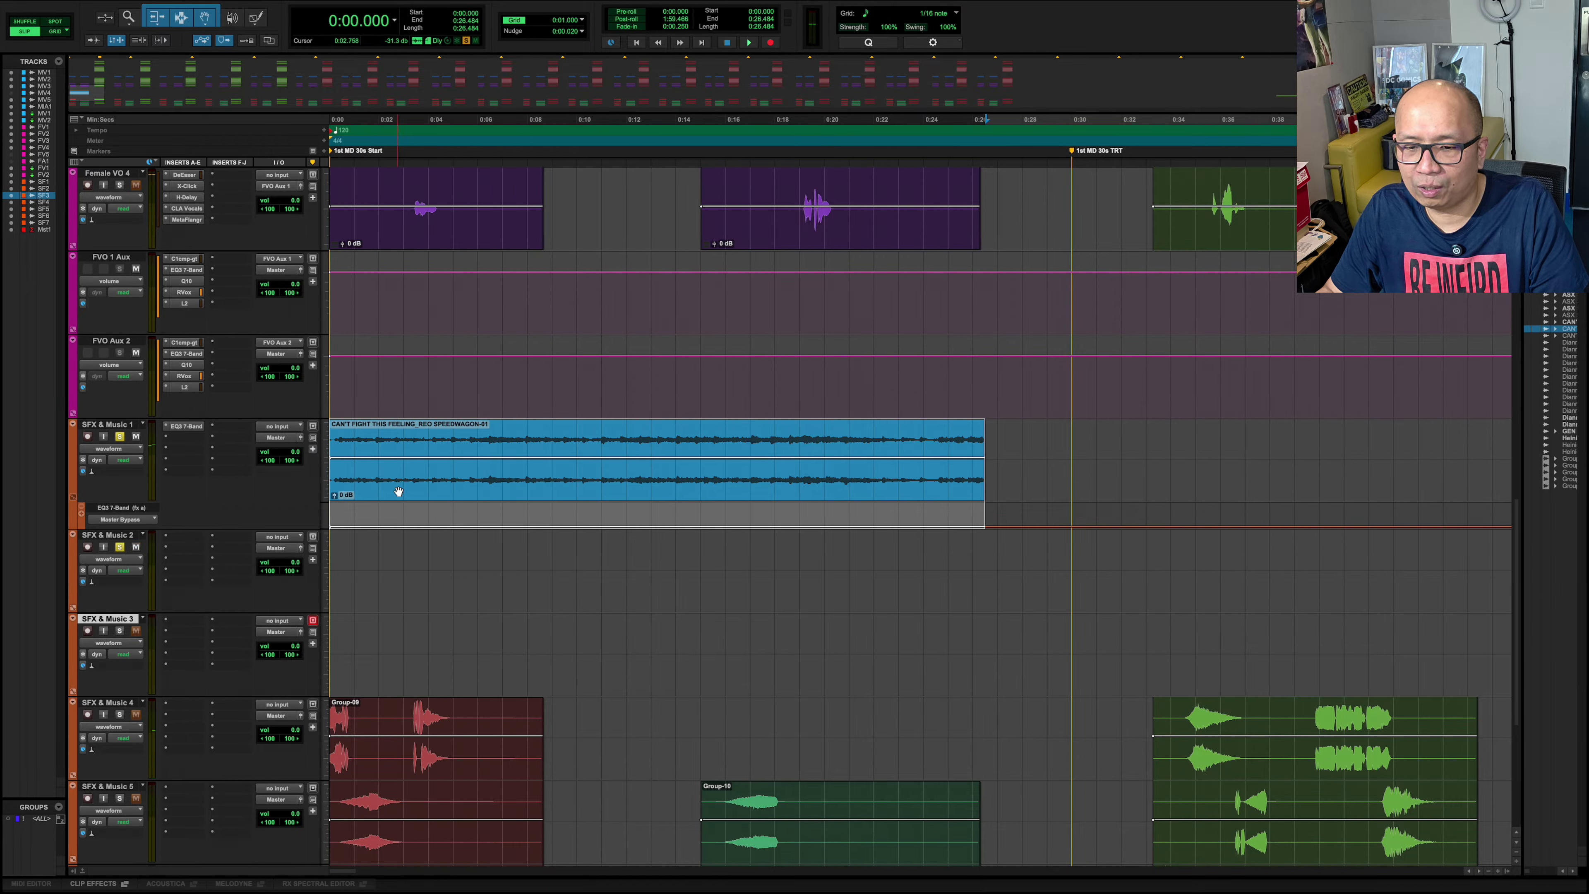
- Compare the soloed clip without and with EQ, playing it on SFX & Music 2 and moving it back to SFX & Music 1 during playback
{"action": "left_click_drag", "start_coordinate": [398, 491], "coordinate": [400, 602]}
{"action": "key", "text": "space"}
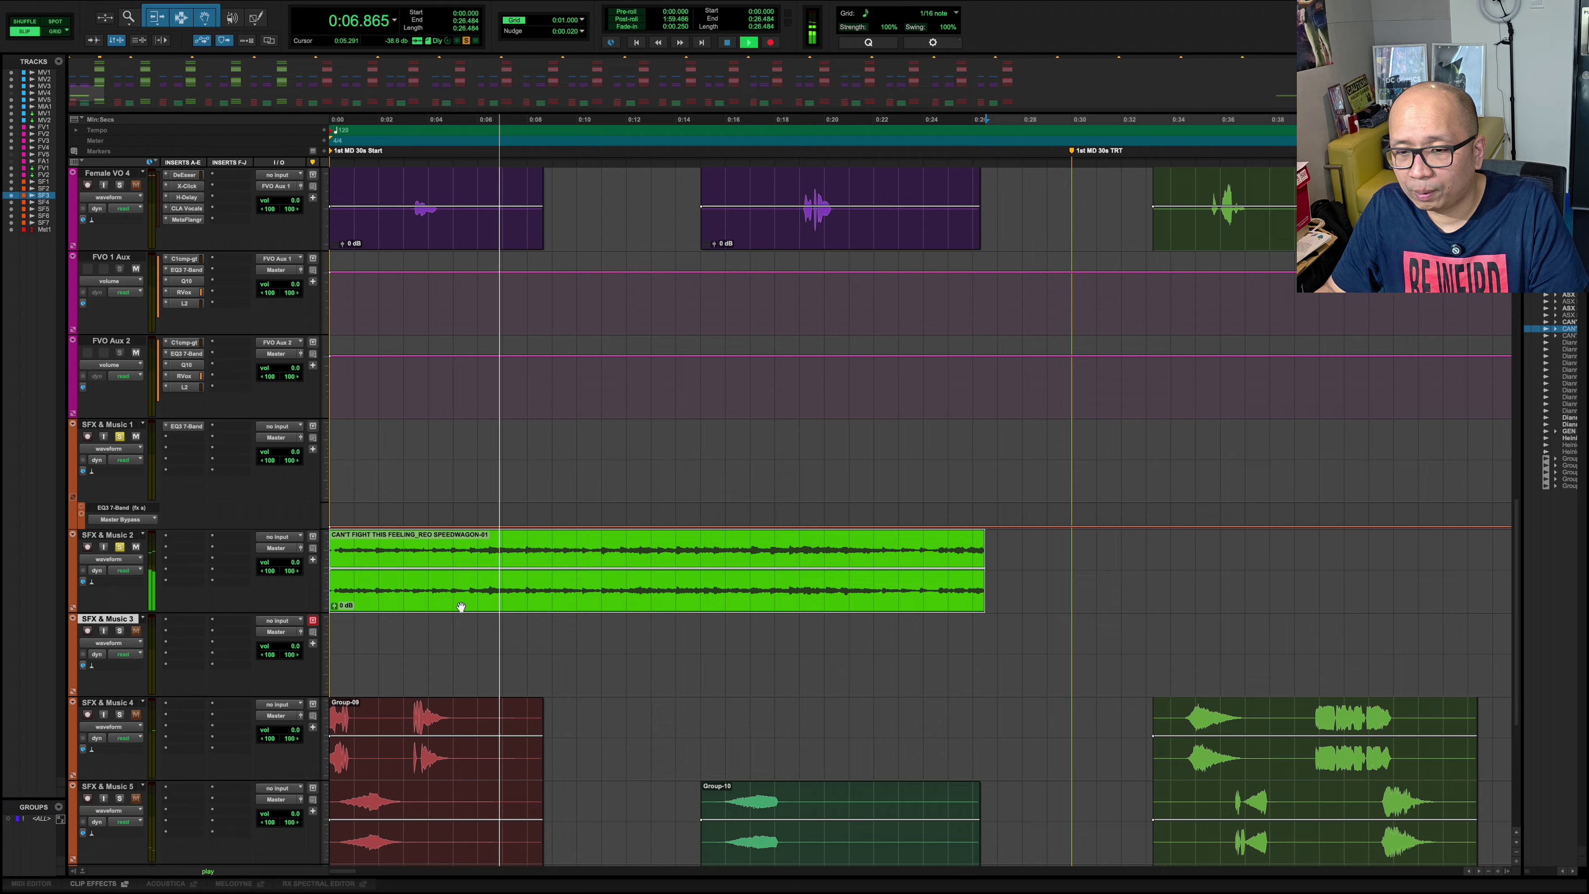
{"action": "left_click_drag", "start_coordinate": [461, 607], "coordinate": [461, 515]}
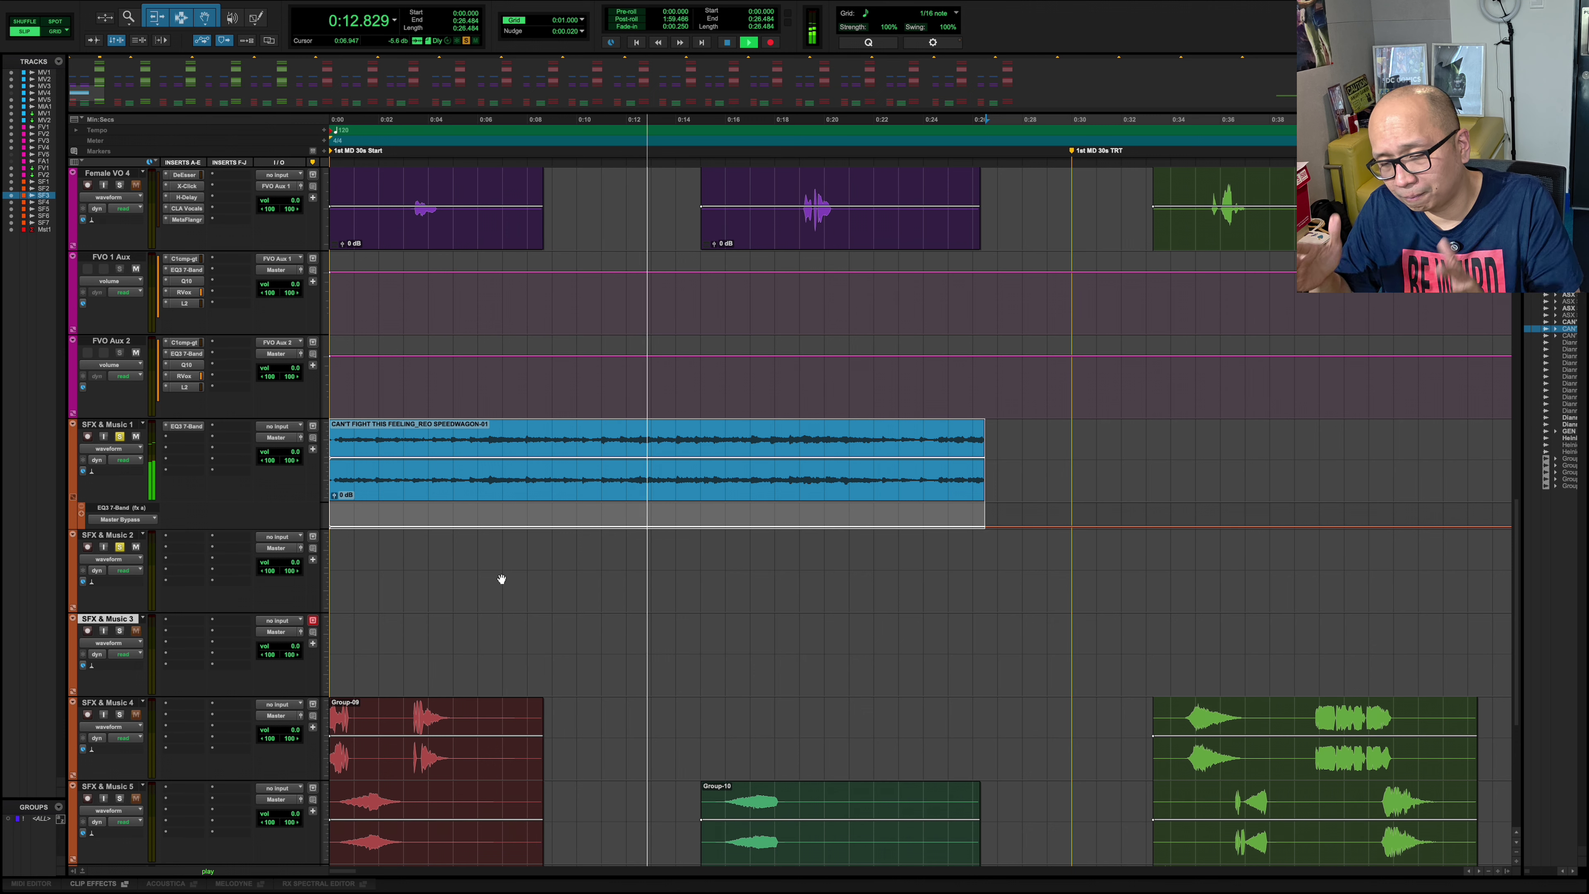
{"action": "key", "text": "space"}
- Review the EQ3 7-Band curve on SFX & Music 1 again and unsolo both music tracks
{"action": "left_click", "coordinate": [185, 426]}
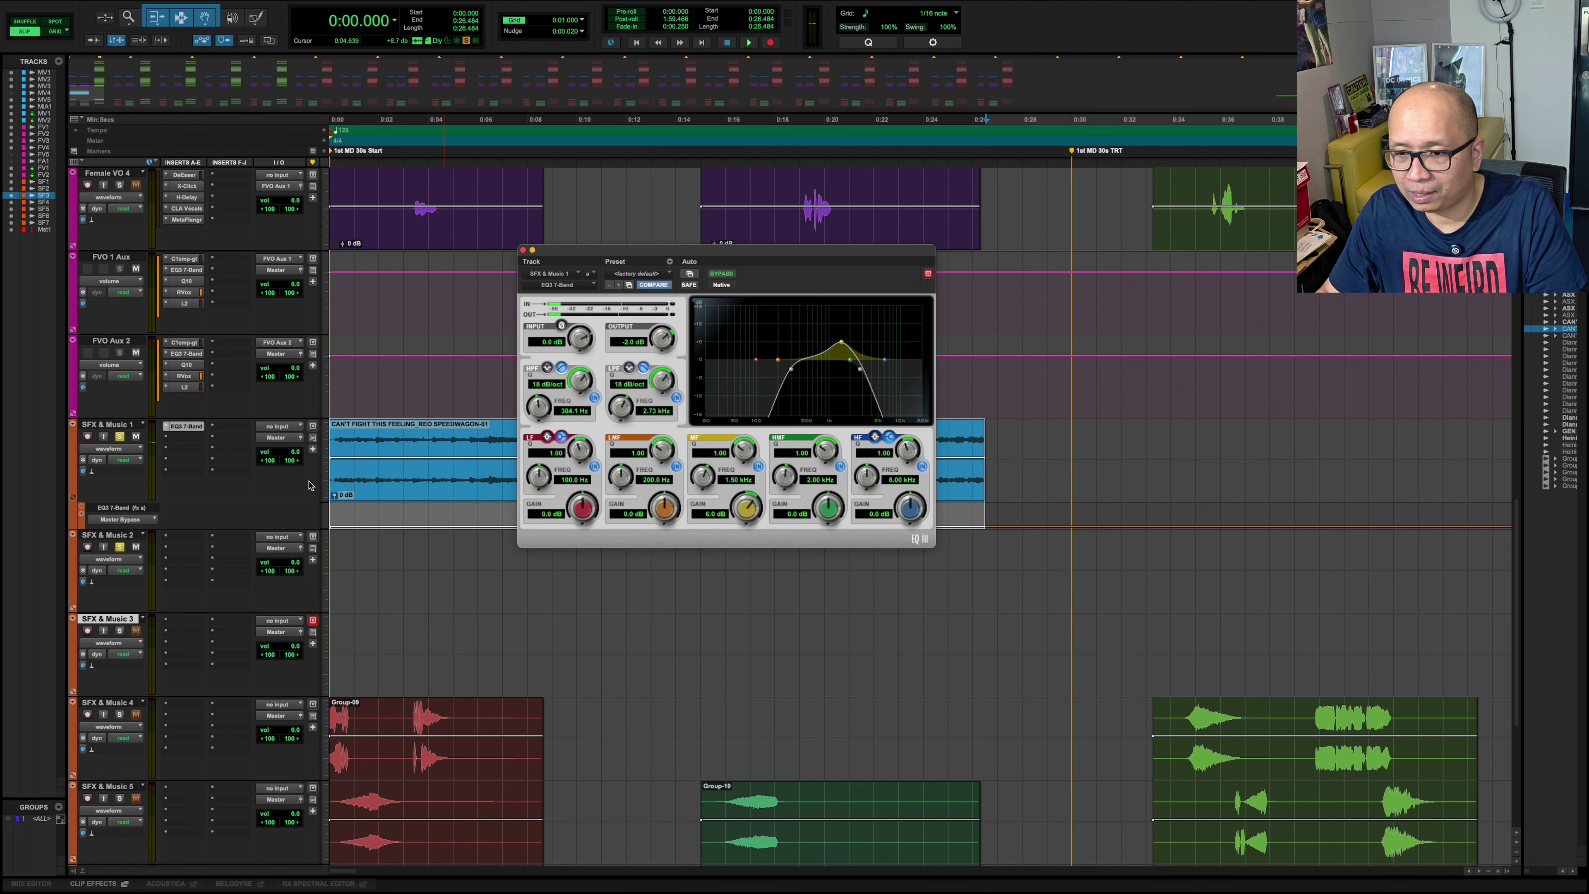
{"action": "left_click", "coordinate": [523, 251]}
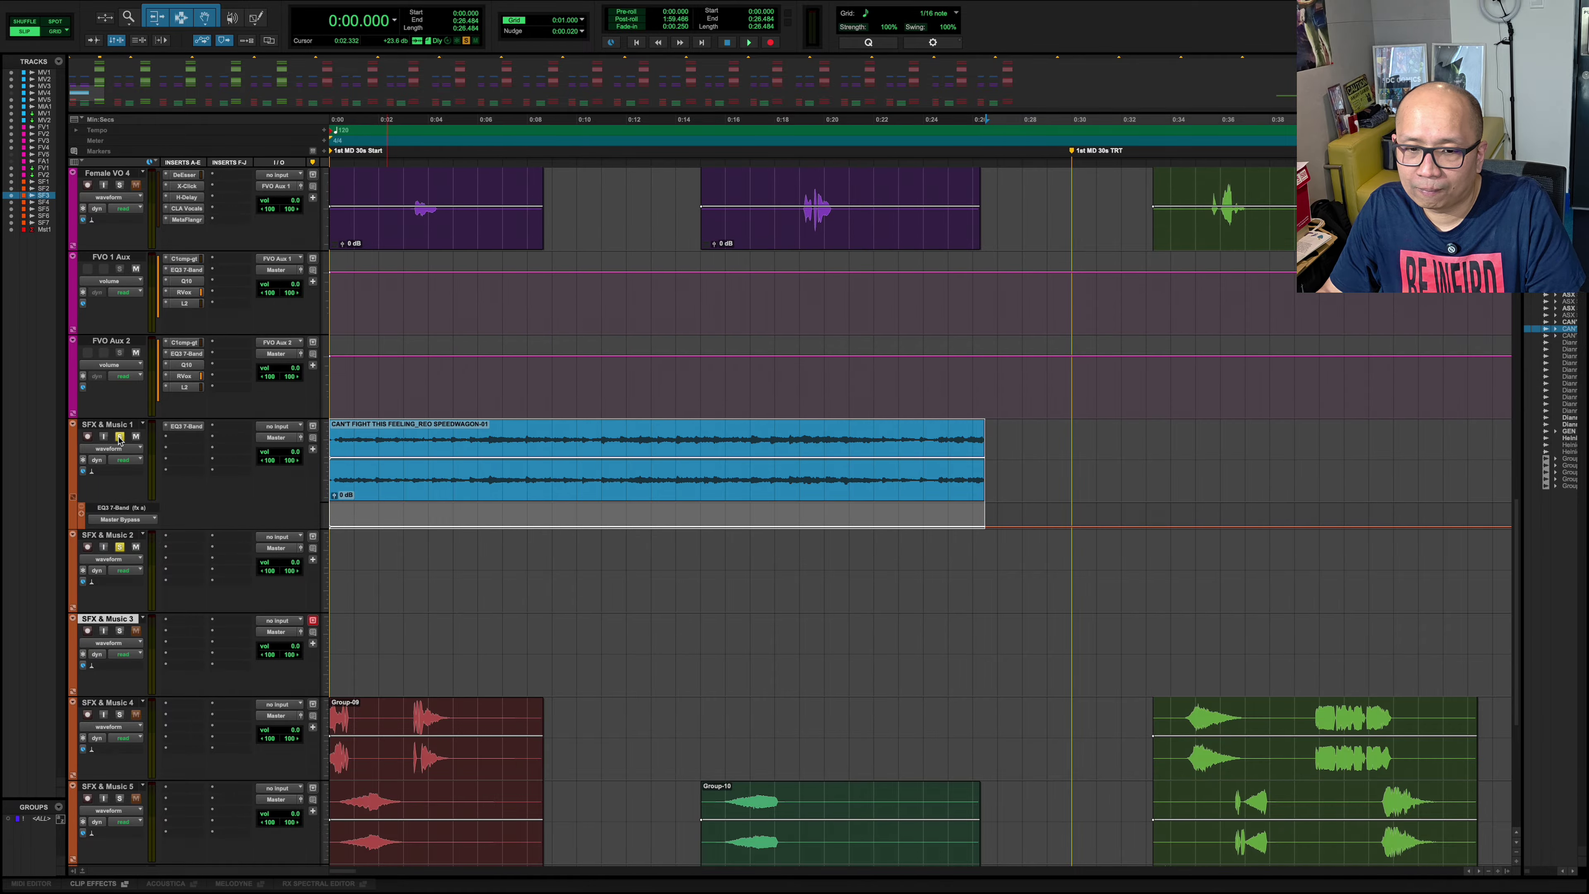
{"action": "left_click", "coordinate": [120, 546]}
- Examine the opening Group-09 sound effects across the SFX & Music 4 to 7 tracks
{"action": "scroll", "coordinate": [456, 601], "scroll_direction": "down", "scroll_amount": 5}
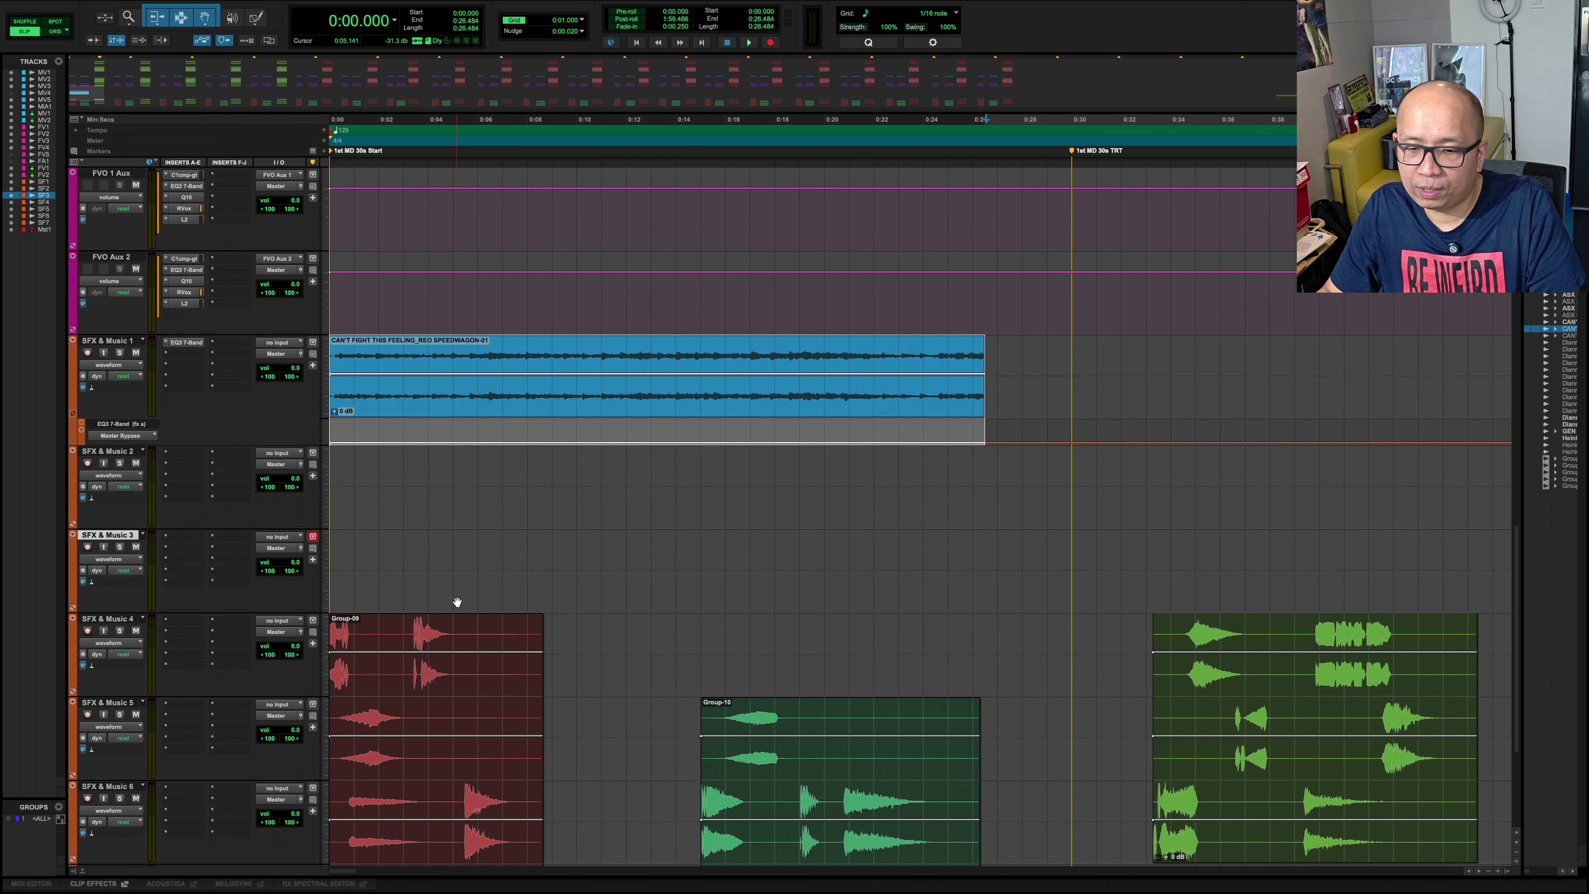
{"action": "left_click", "coordinate": [425, 525]}
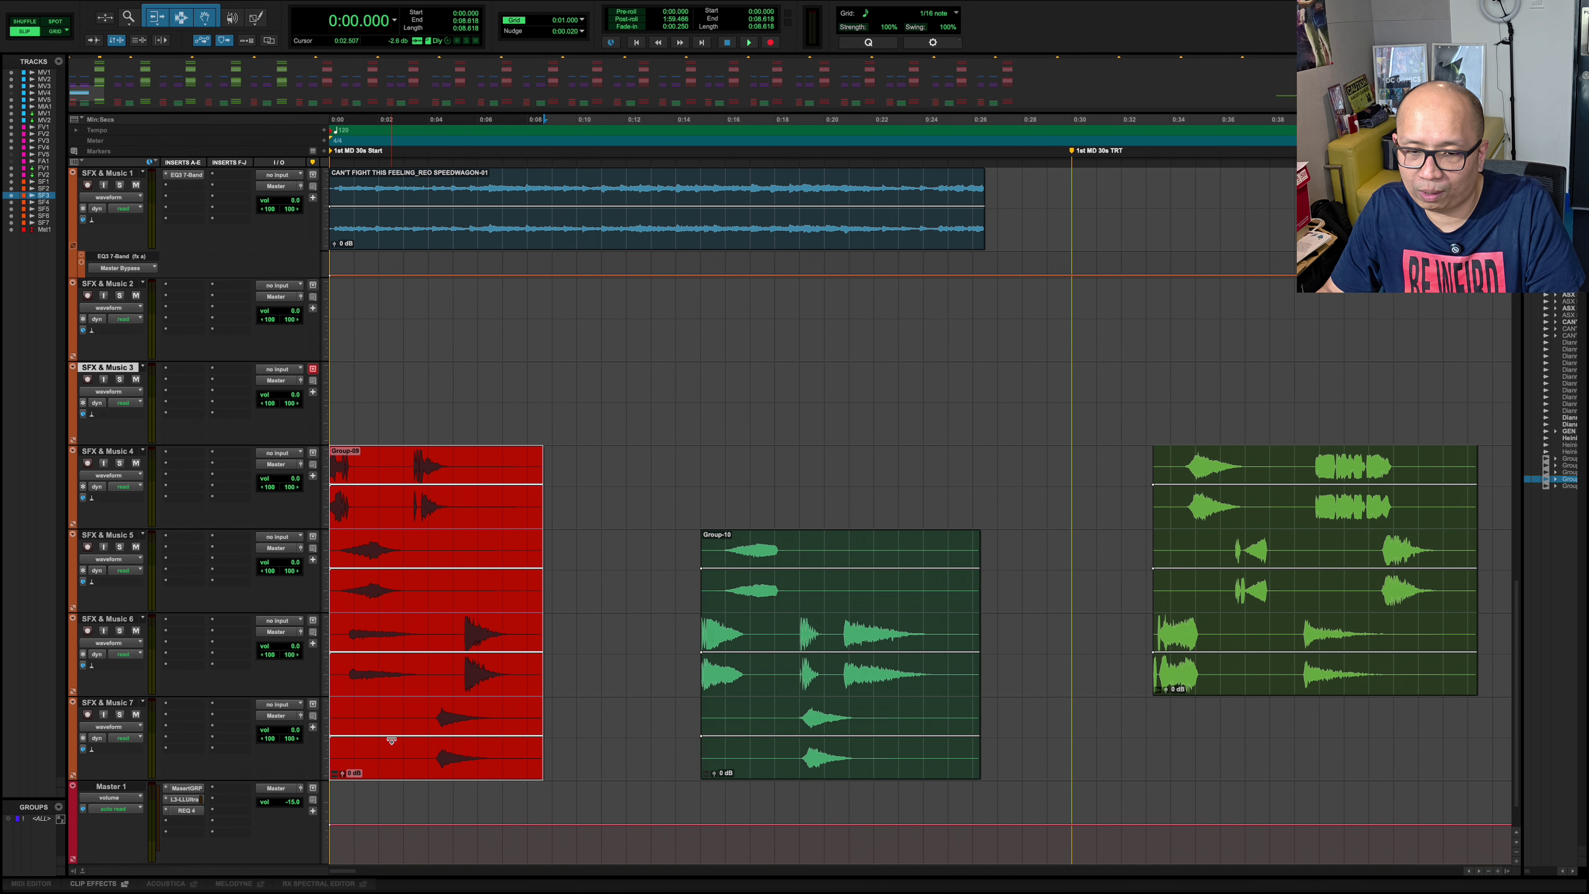
{"action": "scroll", "coordinate": [363, 584], "scroll_direction": "up", "scroll_amount": 3}
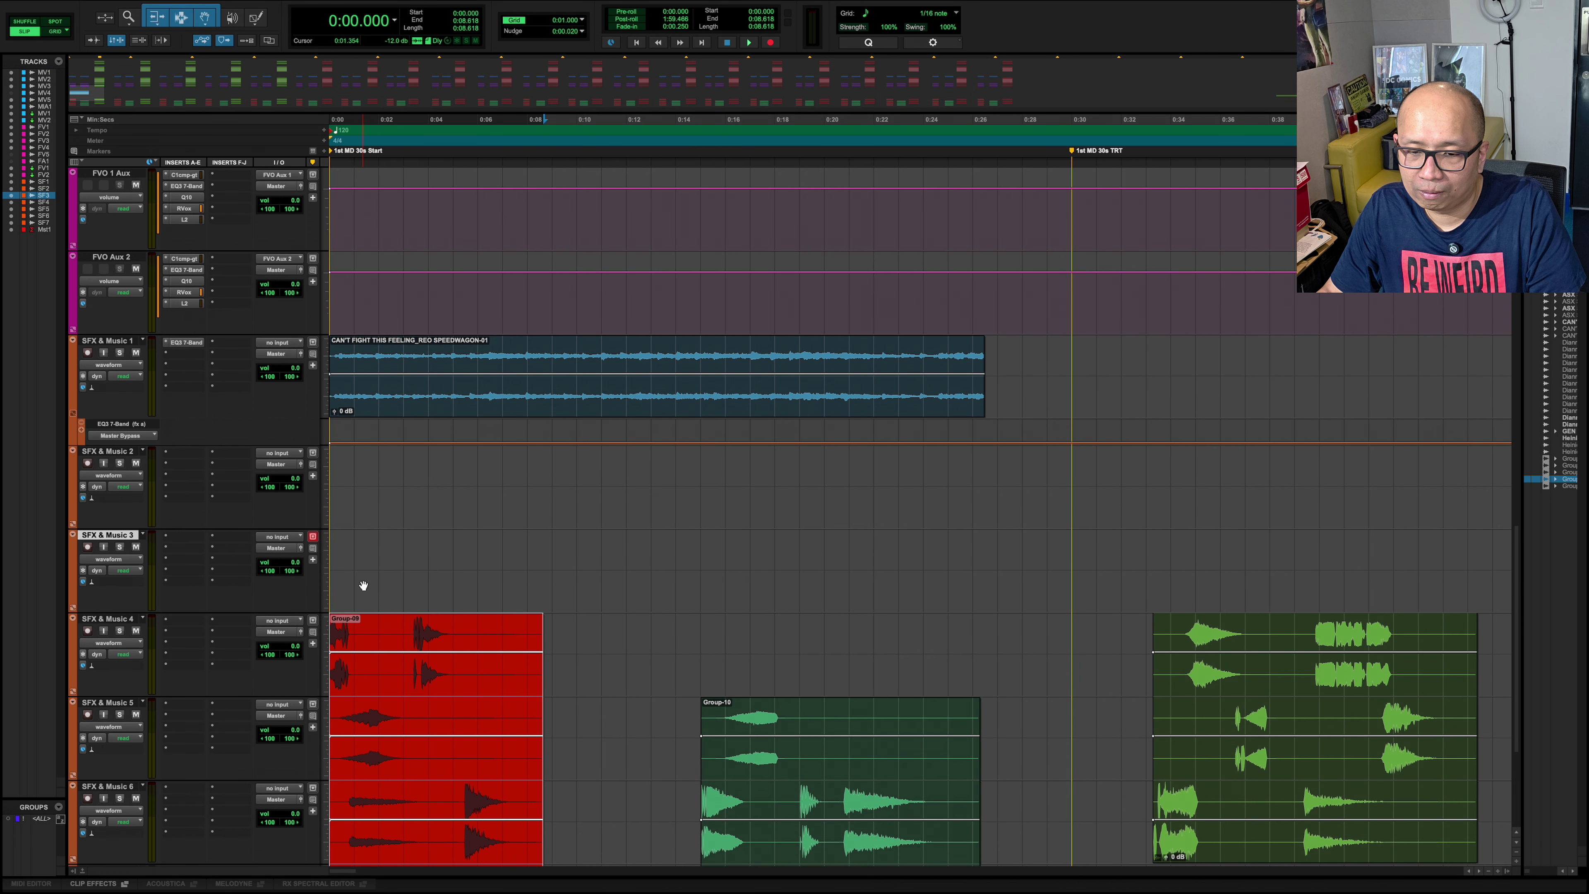
{"action": "scroll", "coordinate": [363, 585], "scroll_direction": "down", "scroll_amount": 3}
{"action": "scroll", "coordinate": [363, 585], "scroll_direction": "up", "scroll_amount": 3}
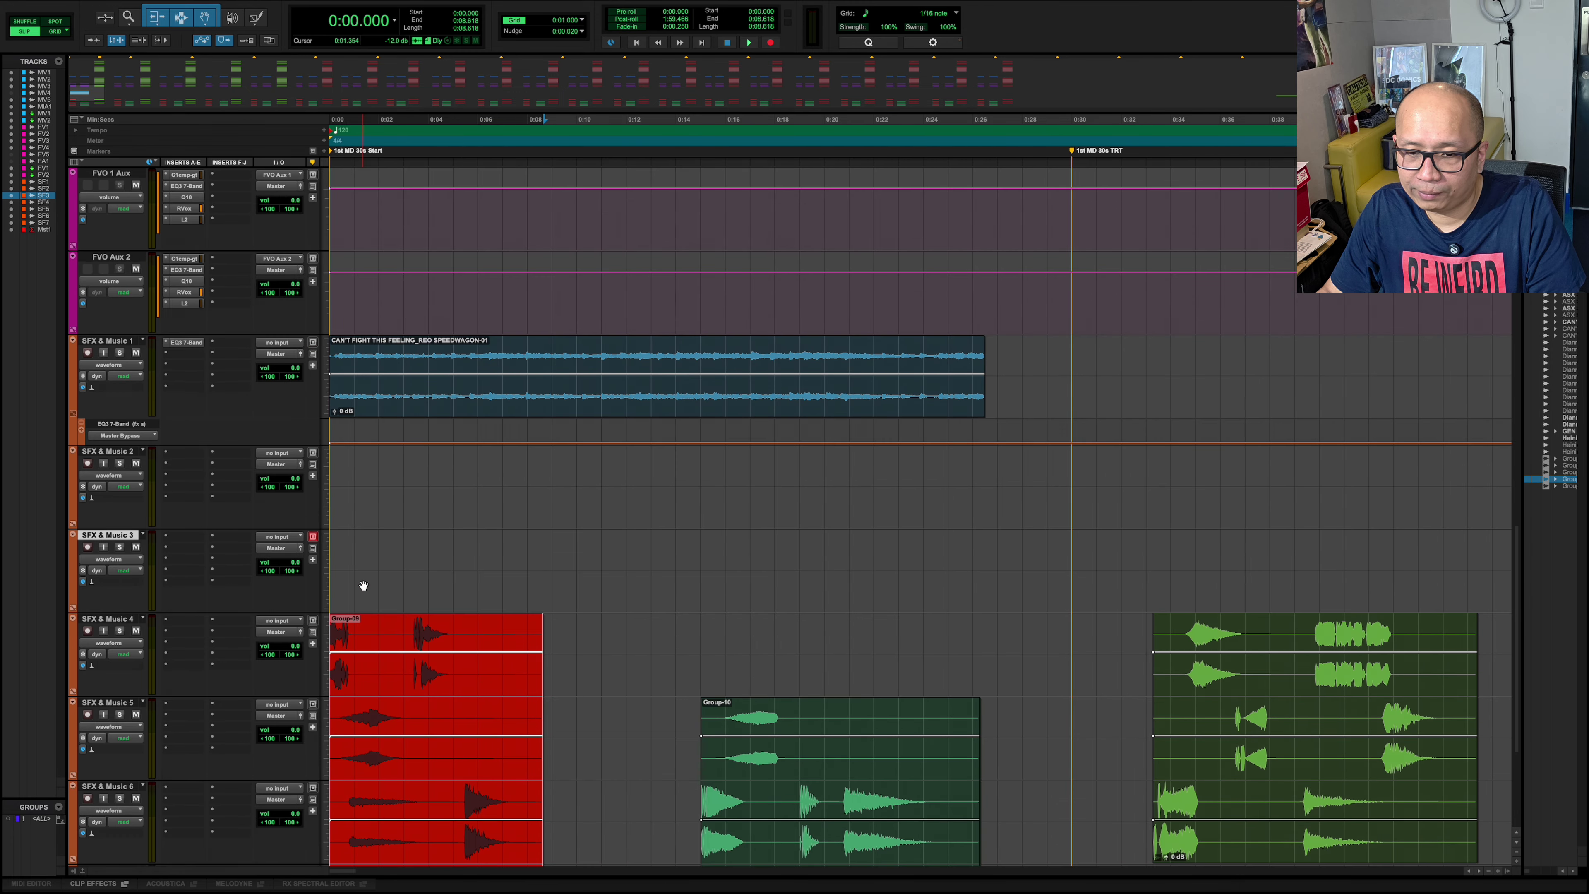
- Raise the clip gain of CAN'T FIGHT THIS FEELING on SFX & Music 1 to +2.1 dB and play it with the sound effects
{"action": "left_click", "coordinate": [405, 412]}
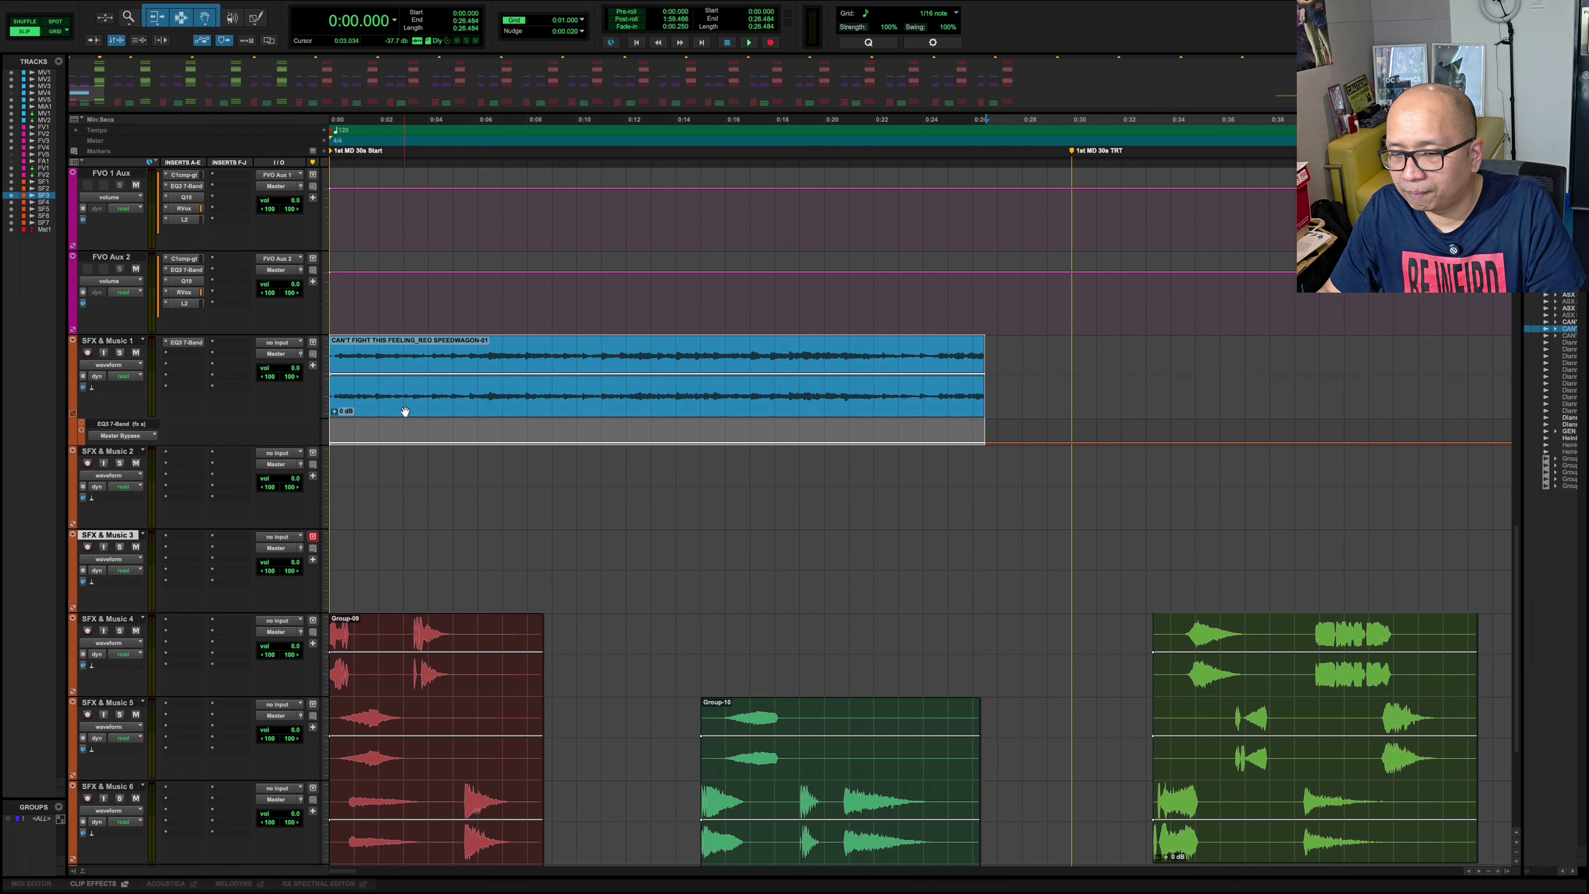
{"action": "left_click_drag", "start_coordinate": [413, 380], "coordinate": [414, 377]}
{"action": "key", "text": "space"}
{"action": "key", "text": "super+bracketright"}
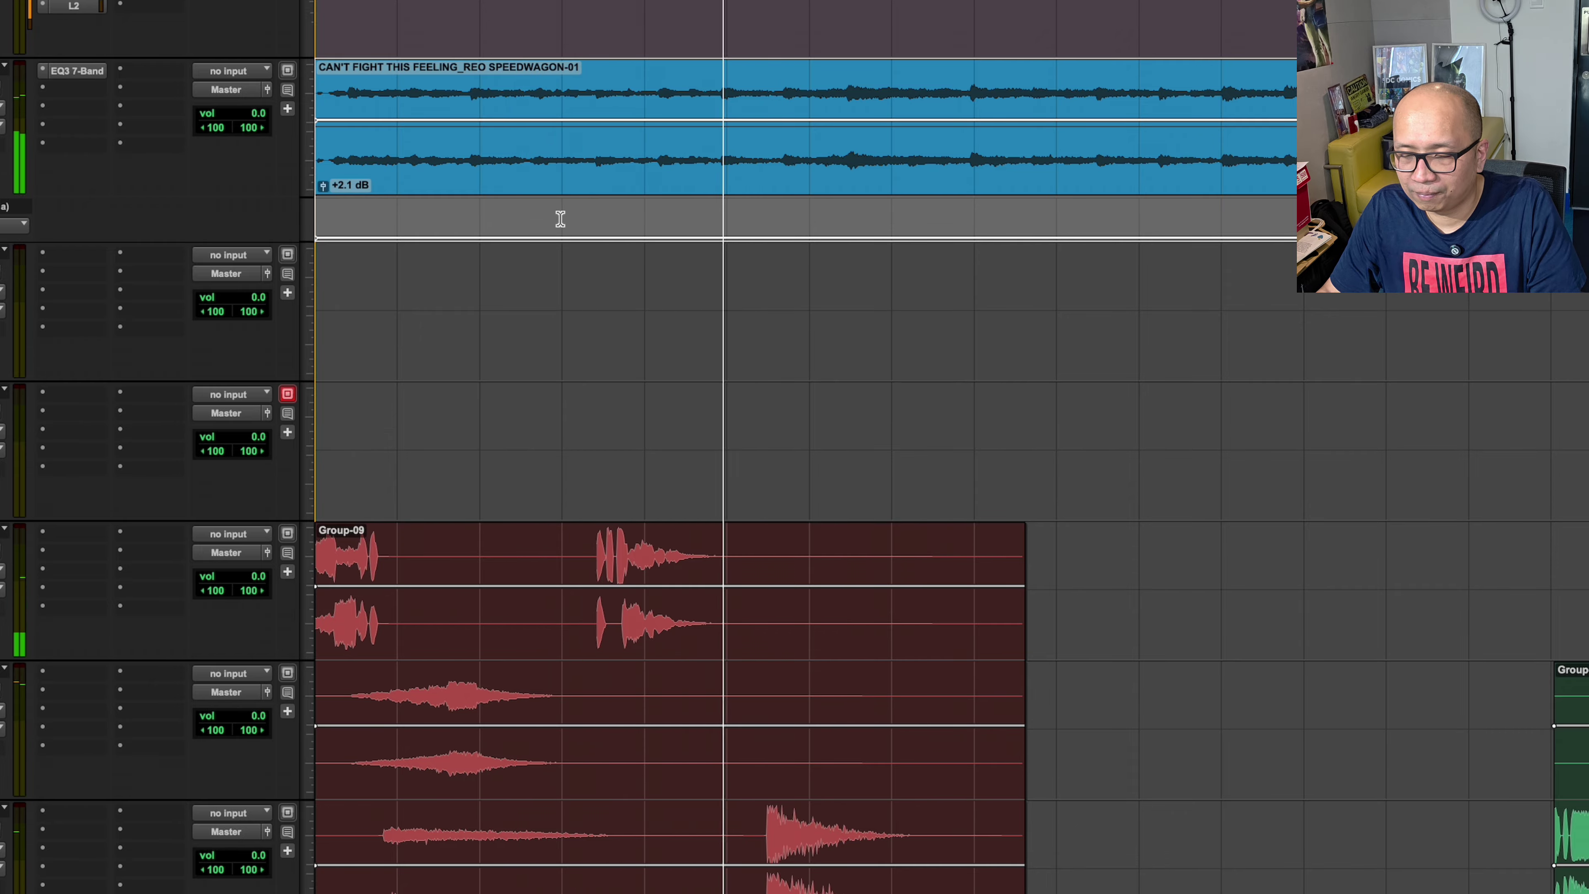
{"action": "key", "text": "space"}
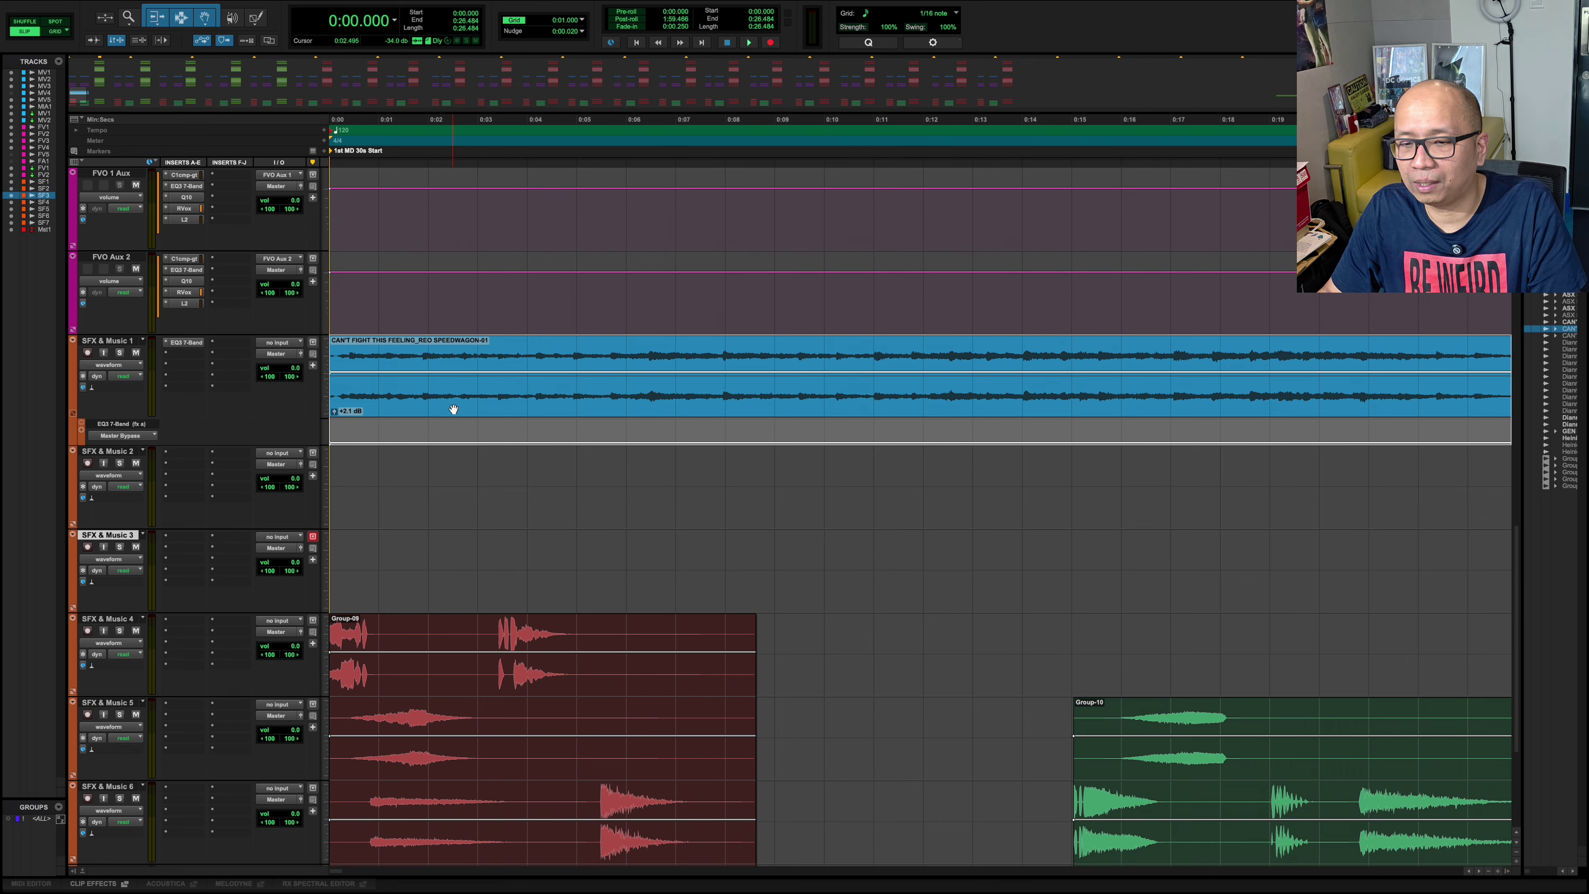
{"action": "key", "text": "space"}
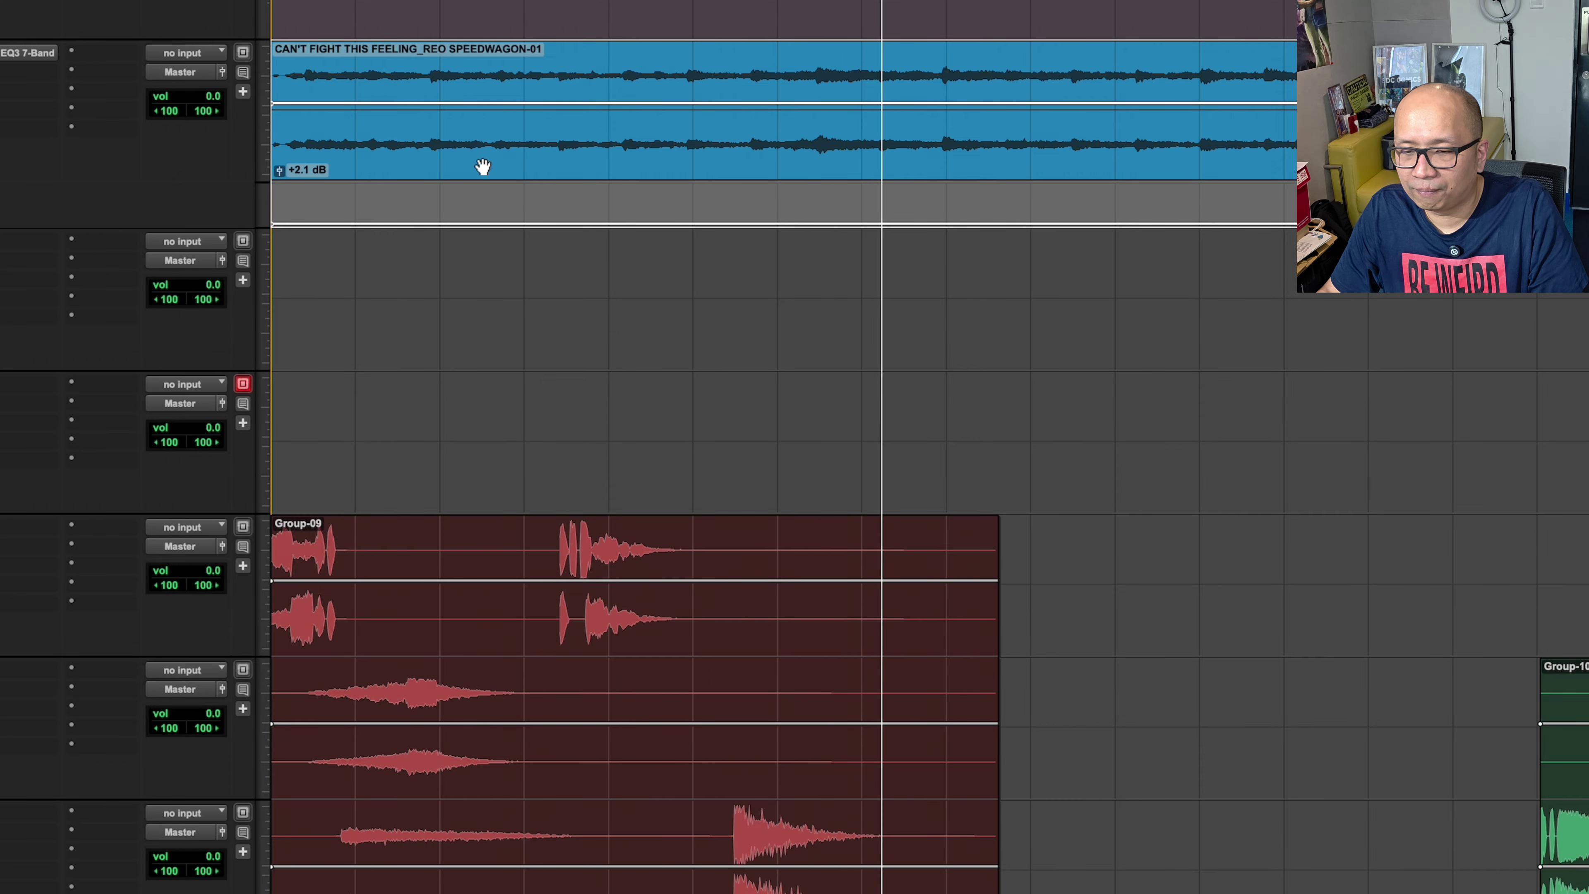
{"action": "key", "text": "space"}
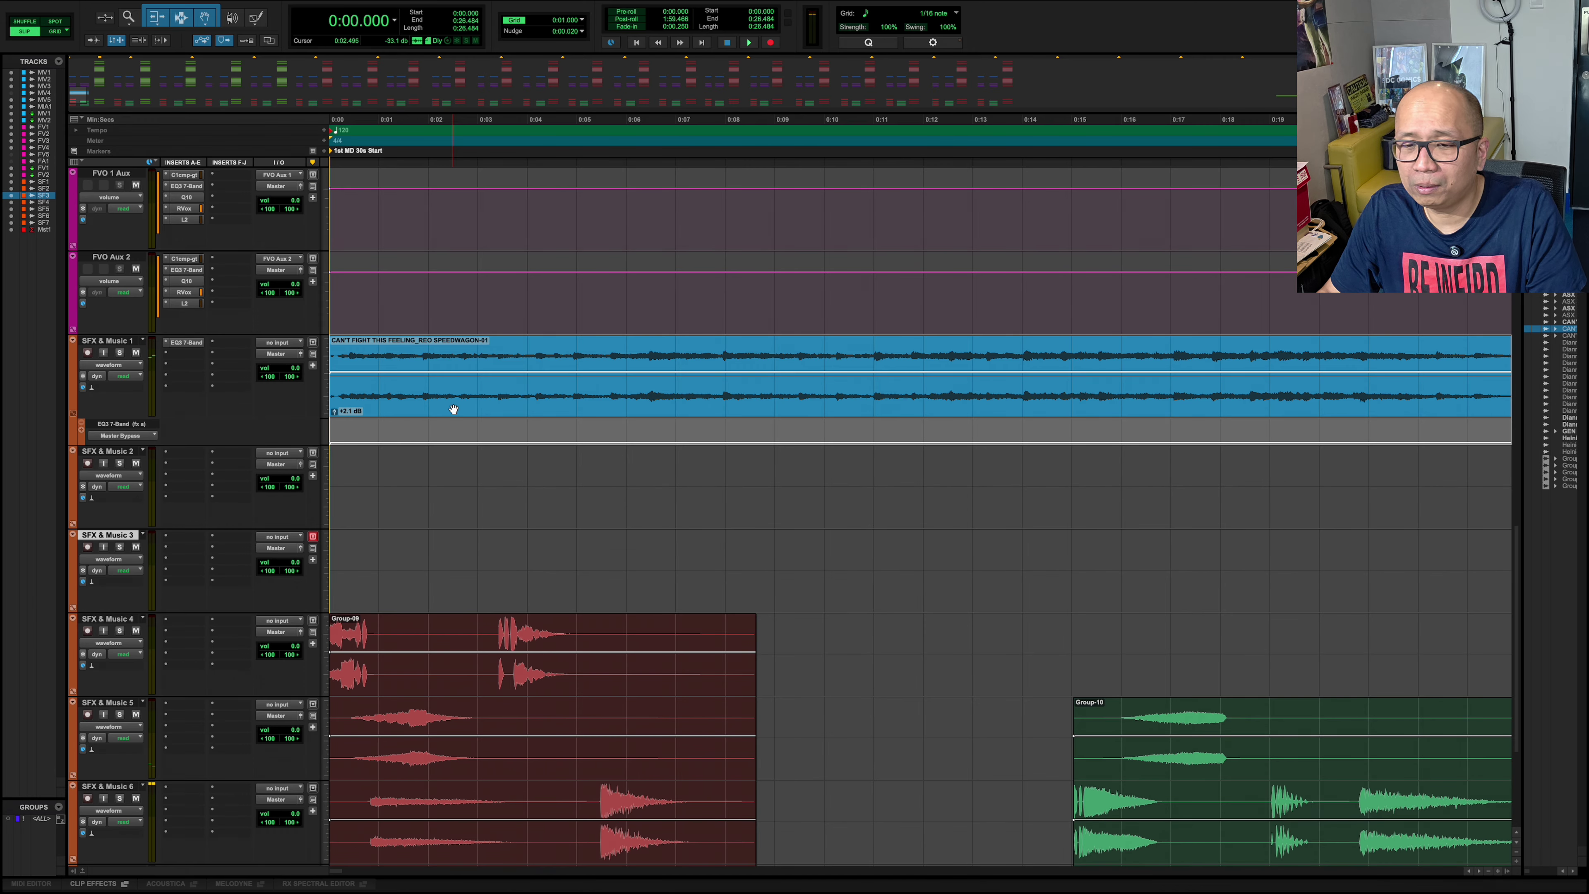
- Audition the louder clip without EQ on SFX & Music 2, return it to SFX & Music 1 and play it there again
{"action": "left_click_drag", "start_coordinate": [453, 408], "coordinate": [450, 455]}
{"action": "key", "text": "space"}
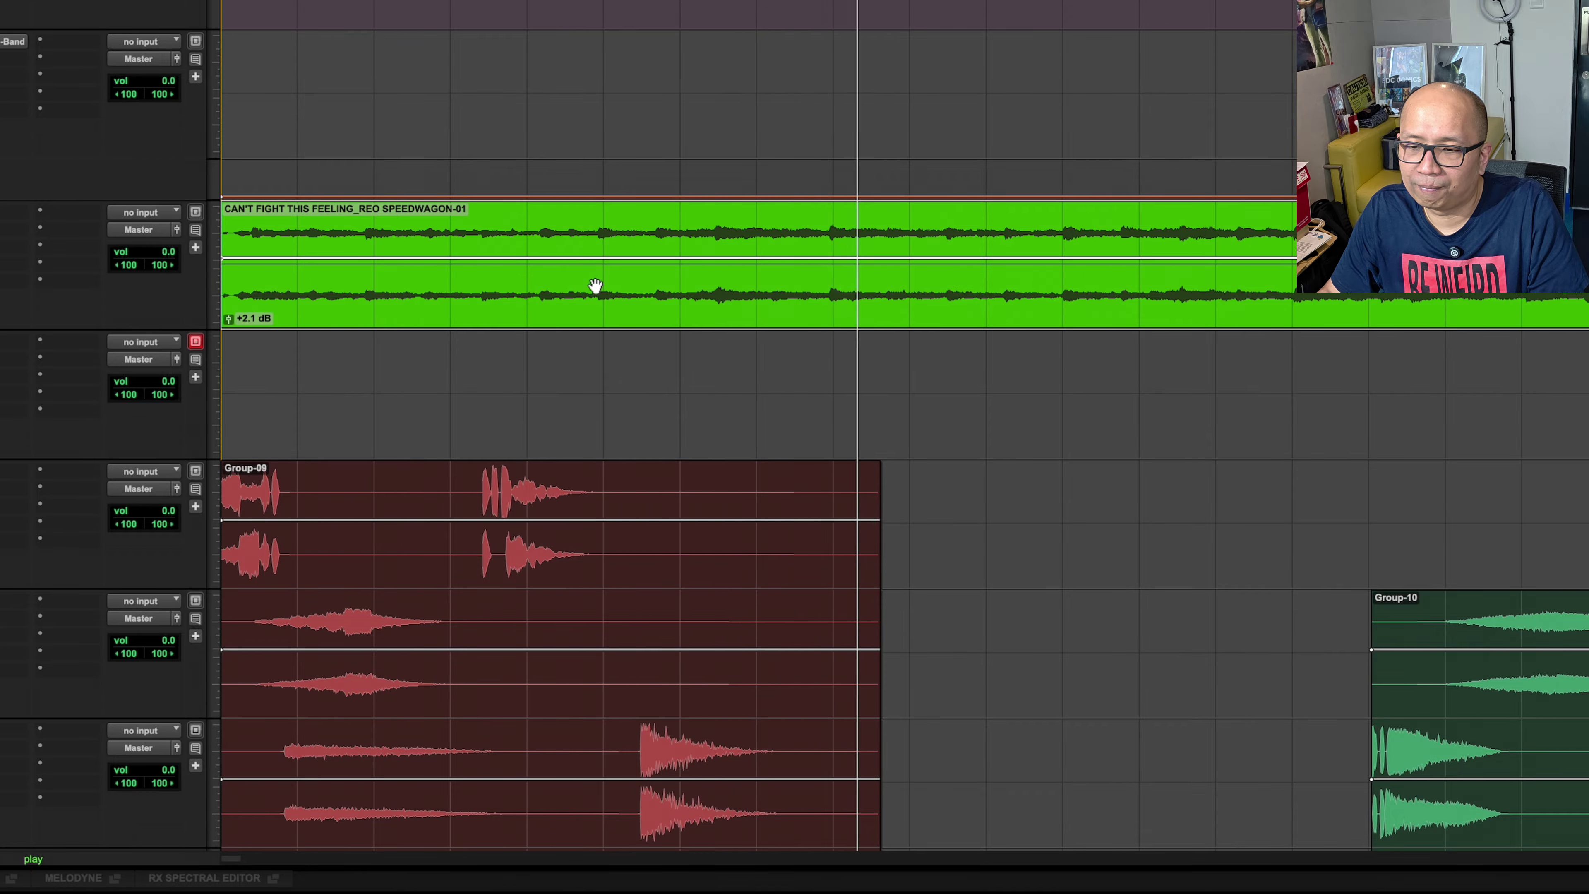
{"action": "key", "text": "space"}
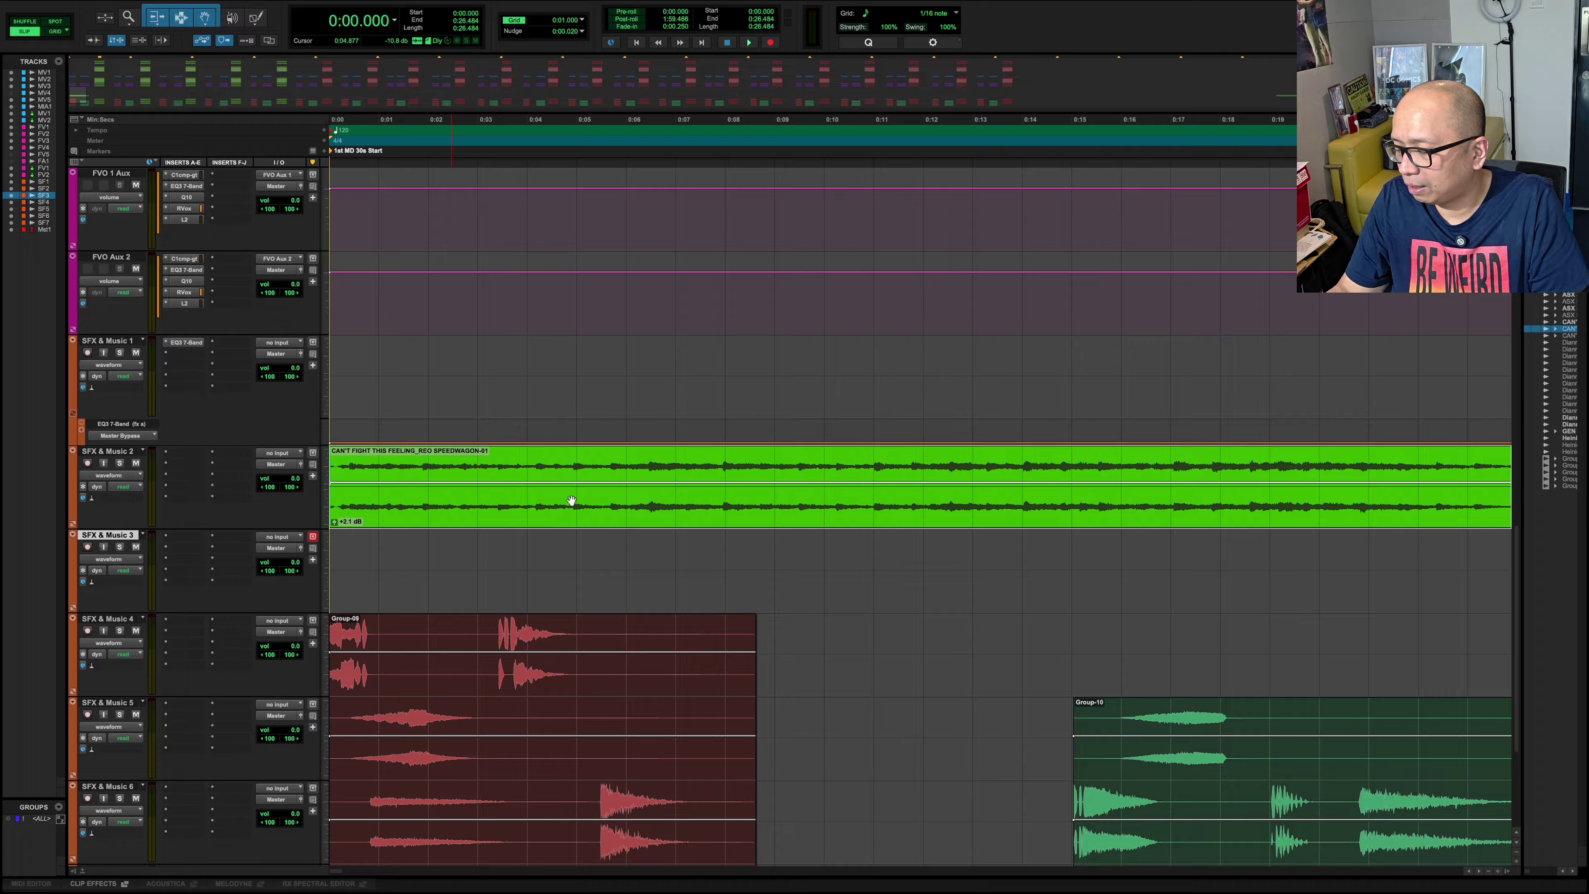
{"action": "left_click_drag", "start_coordinate": [562, 520], "coordinate": [539, 429]}
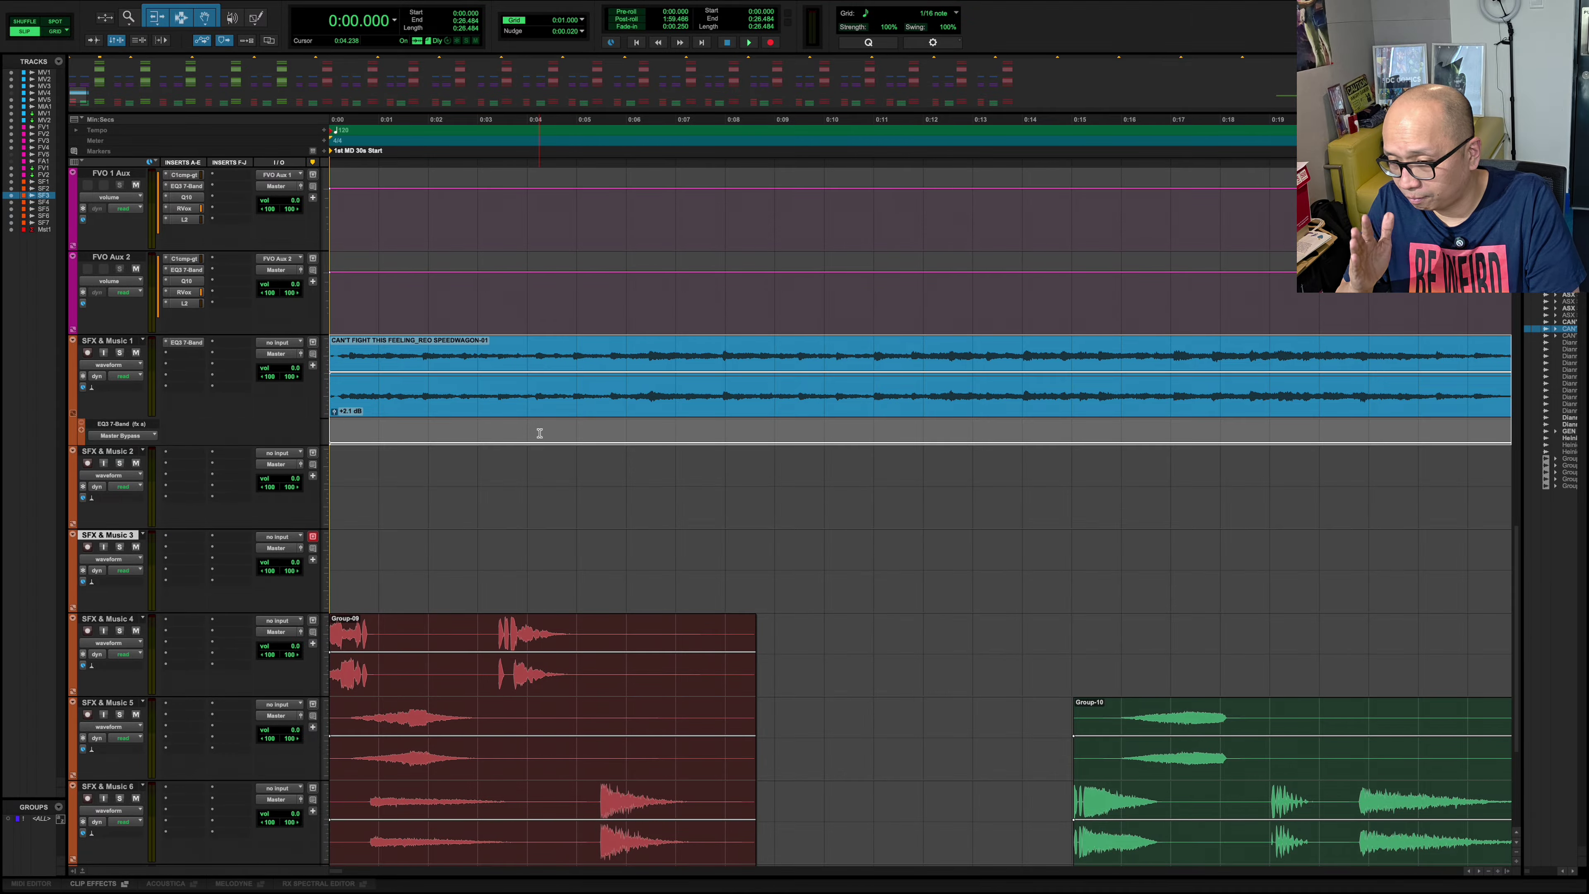
{"action": "key", "text": "space"}
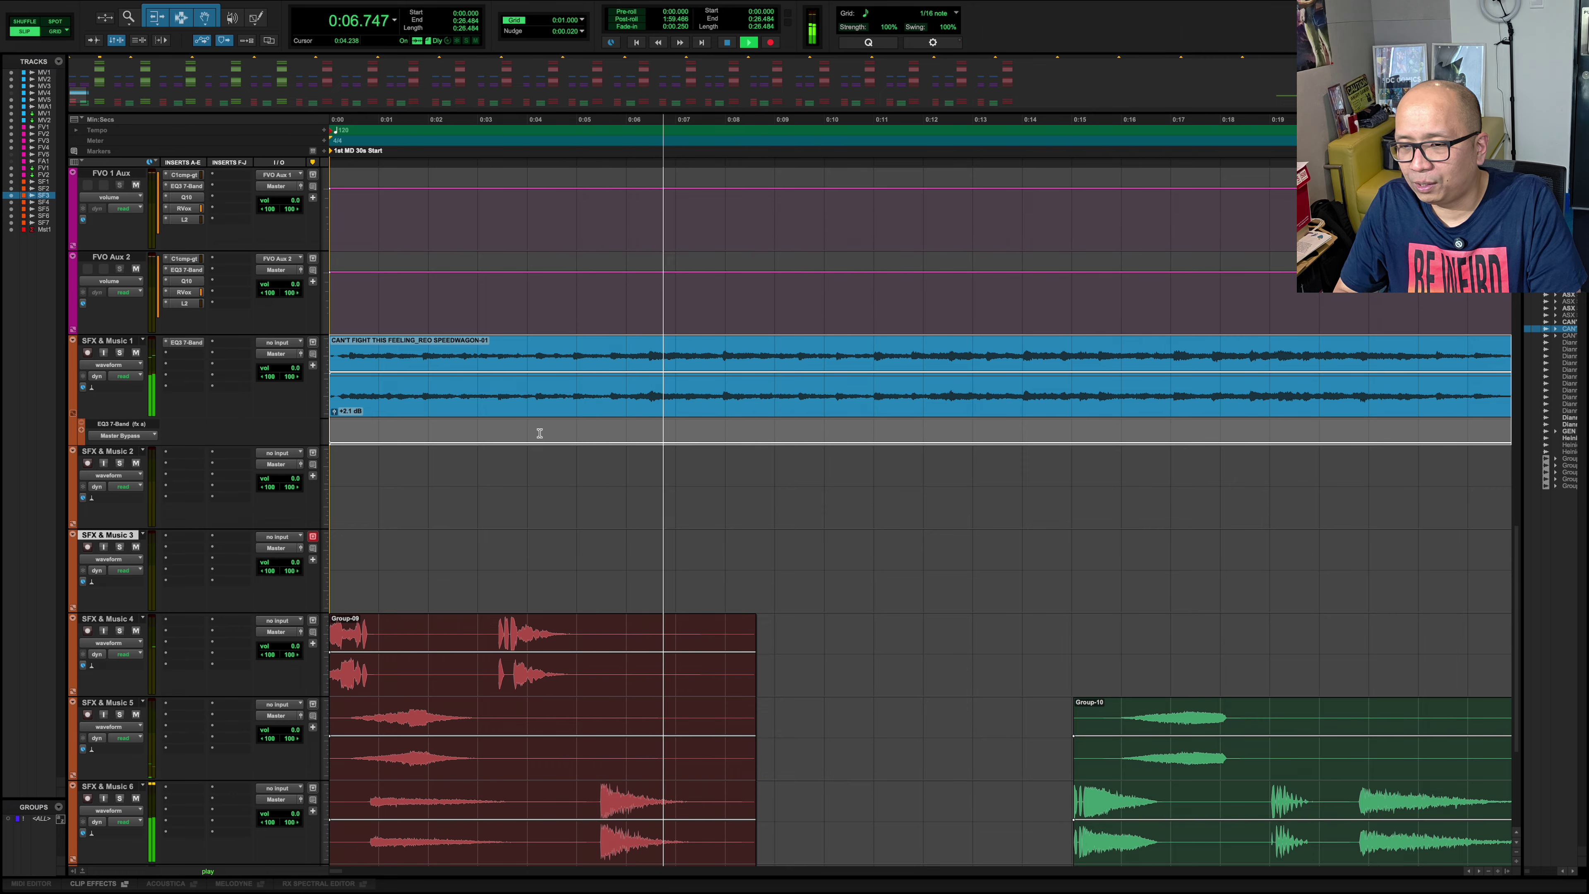
{"action": "key", "text": "super+bracketleft"}
{"action": "key", "text": "space"}
- Shorten the CAN'T FIGHT THIS FEELING clip on SFX & Music 1 from its end to about 0:09.630
{"action": "key", "text": "super+bracketleft"}
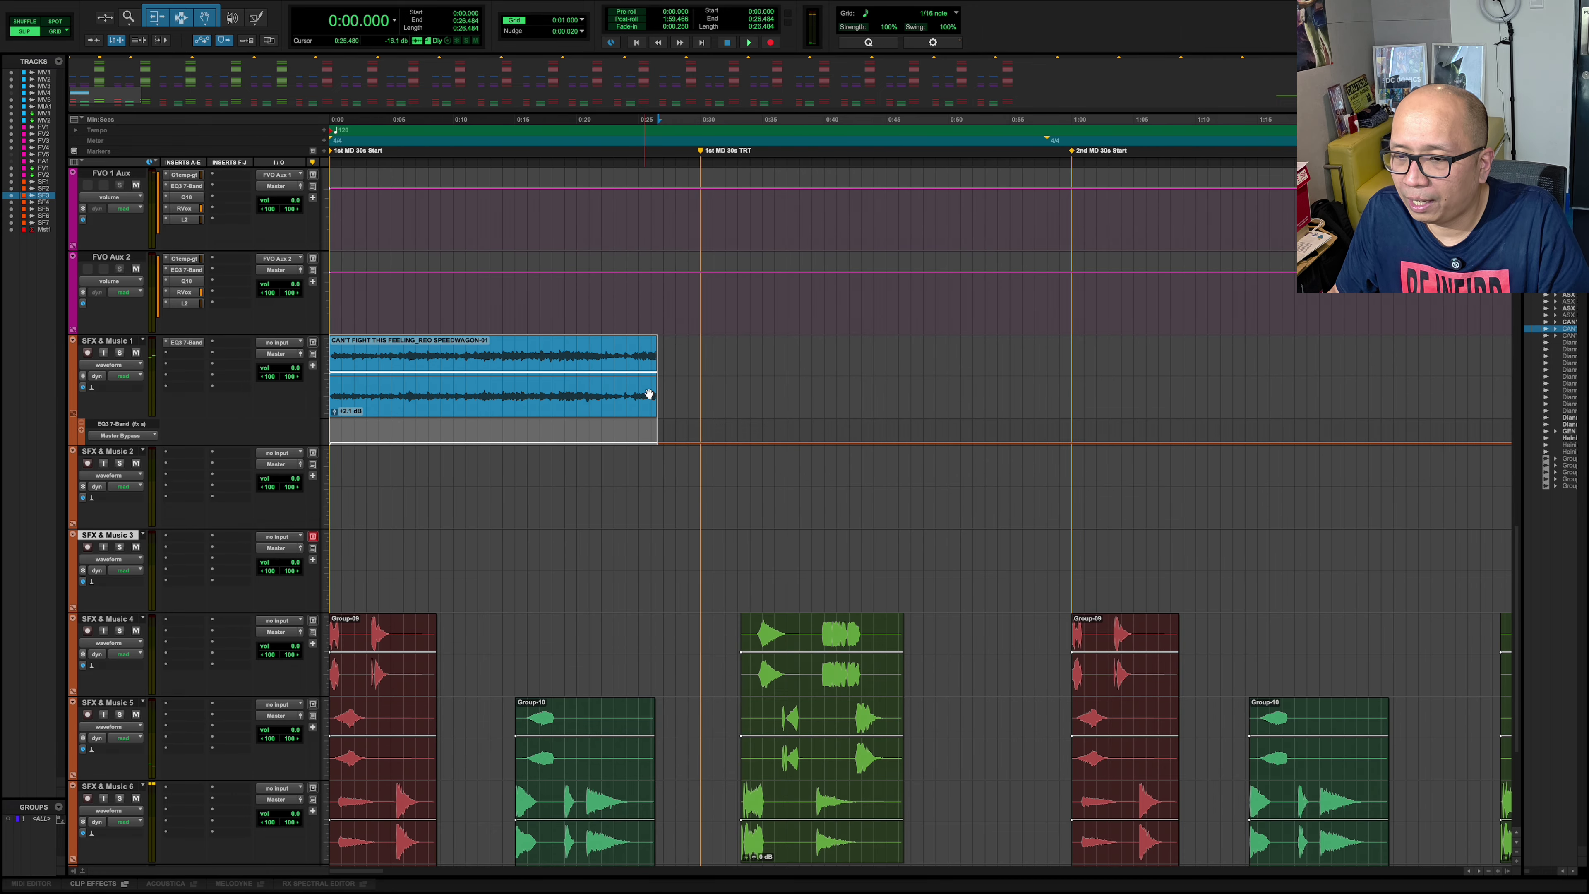
{"action": "left_click_drag", "start_coordinate": [655, 391], "coordinate": [445, 394]}
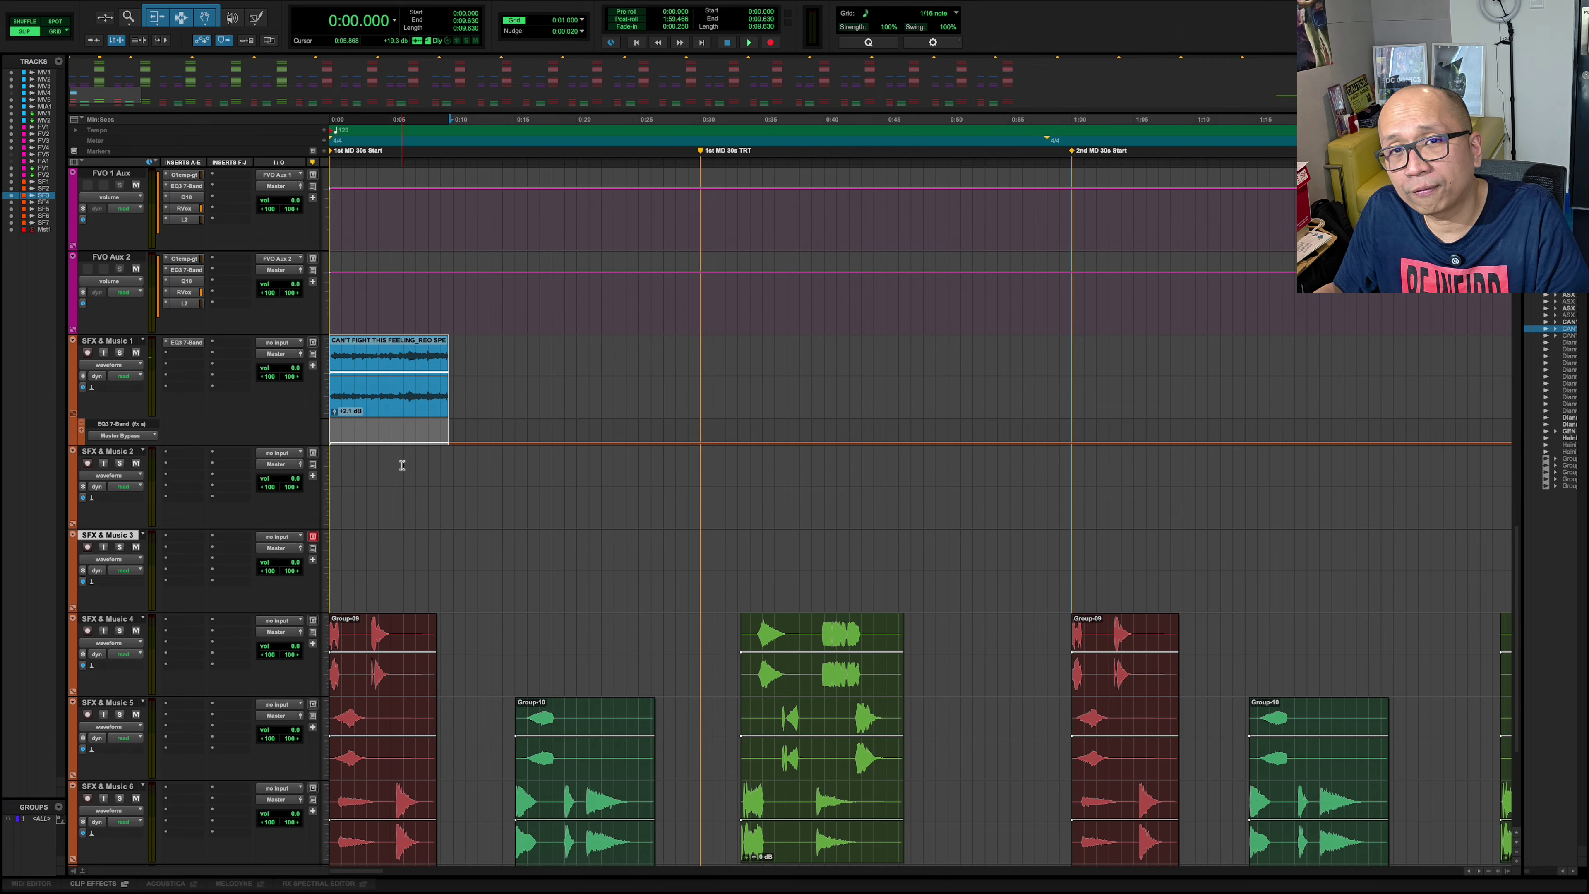
- Move the second CAN'T FIGHT THIS FEELING part from beyond the last spot to about 0:06 on SFX & Music 2, overlapping the first clip
{"action": "key", "text": "super+bracketleft"}
{"action": "key", "text": "super+bracketleft"}
{"action": "key", "text": "super+bracketleft"}
{"action": "key", "text": "super+bracketleft"}
{"action": "key", "text": "super+bracketleft"}
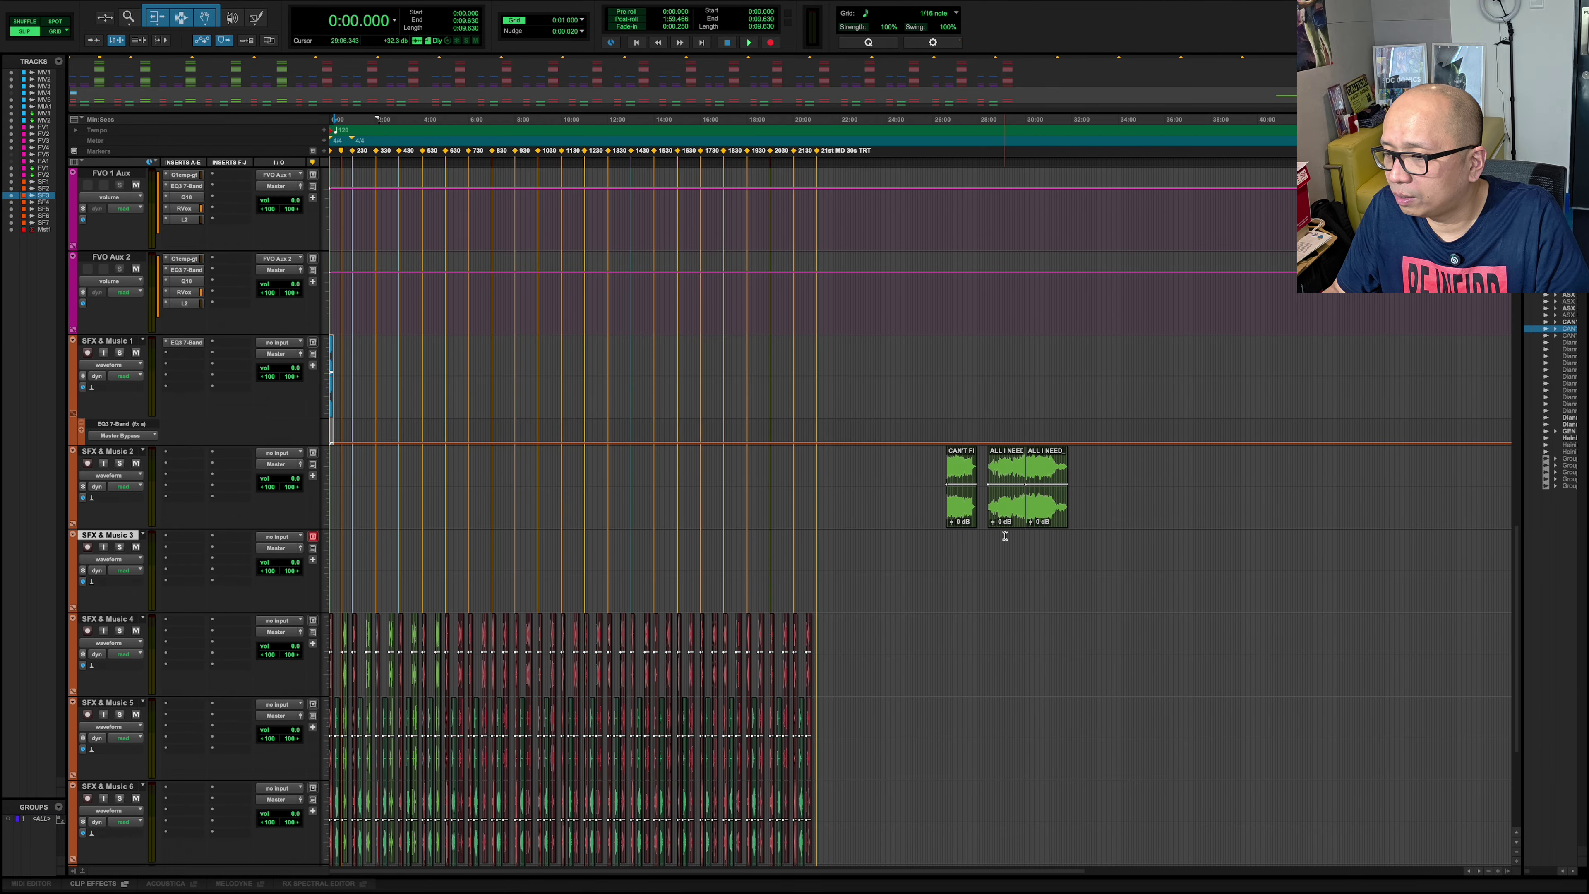
{"action": "left_click_drag", "start_coordinate": [967, 524], "coordinate": [368, 523]}
{"action": "key", "text": "Return"}
{"action": "key", "text": "super+bracketright"}
{"action": "key", "text": "super+bracketright"}
{"action": "key", "text": "super+bracketright"}
{"action": "key", "text": "super+bracketright"}
{"action": "key", "text": "super+bracketright"}
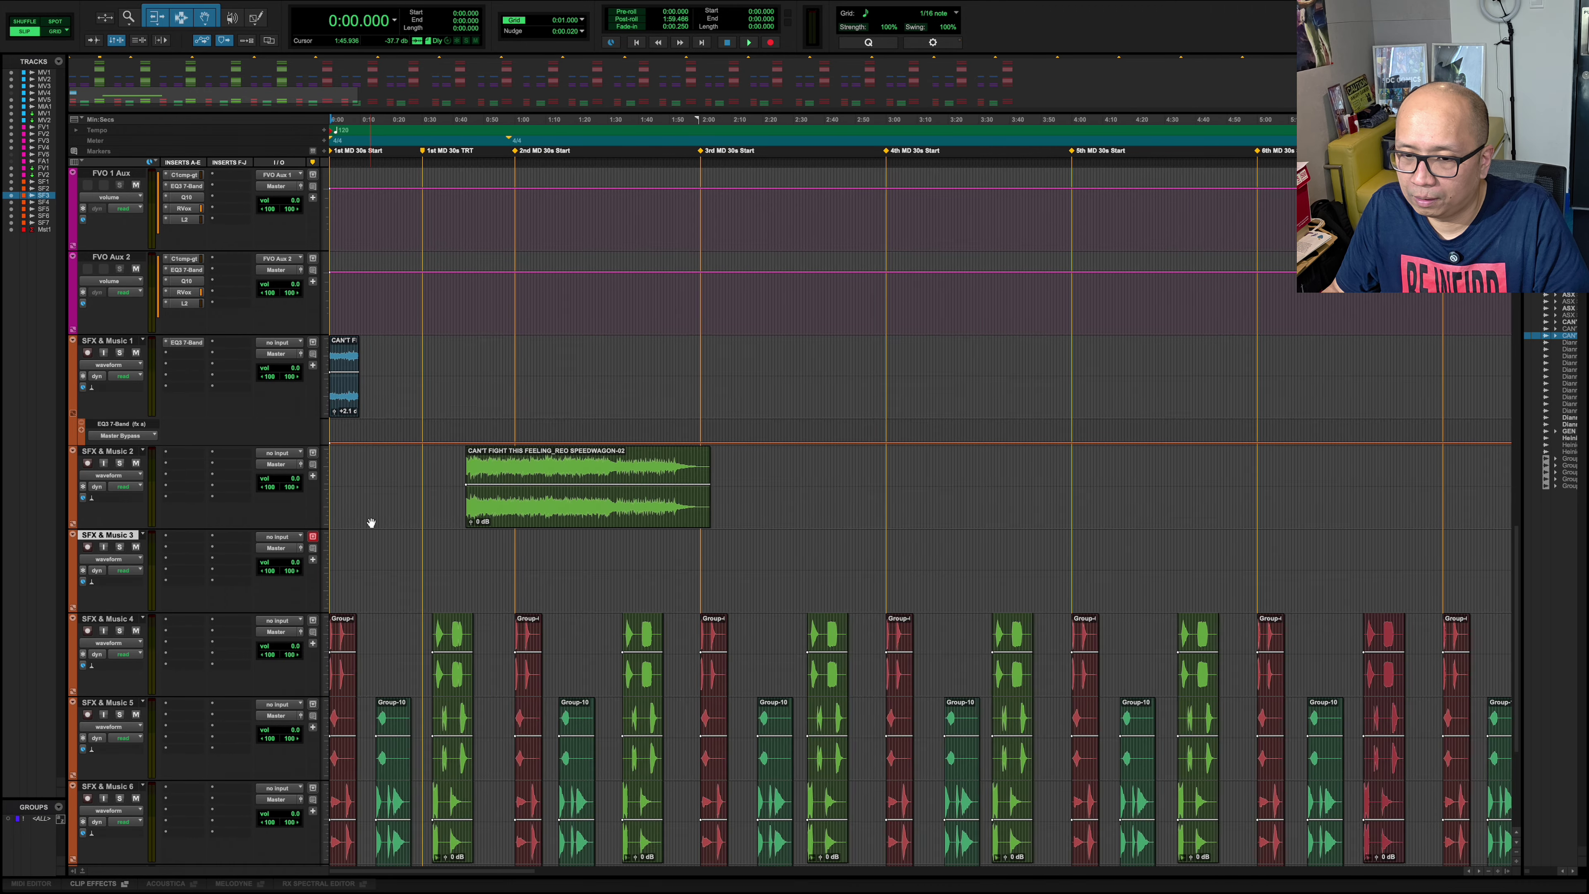
{"action": "left_click_drag", "start_coordinate": [924, 525], "coordinate": [429, 512]}
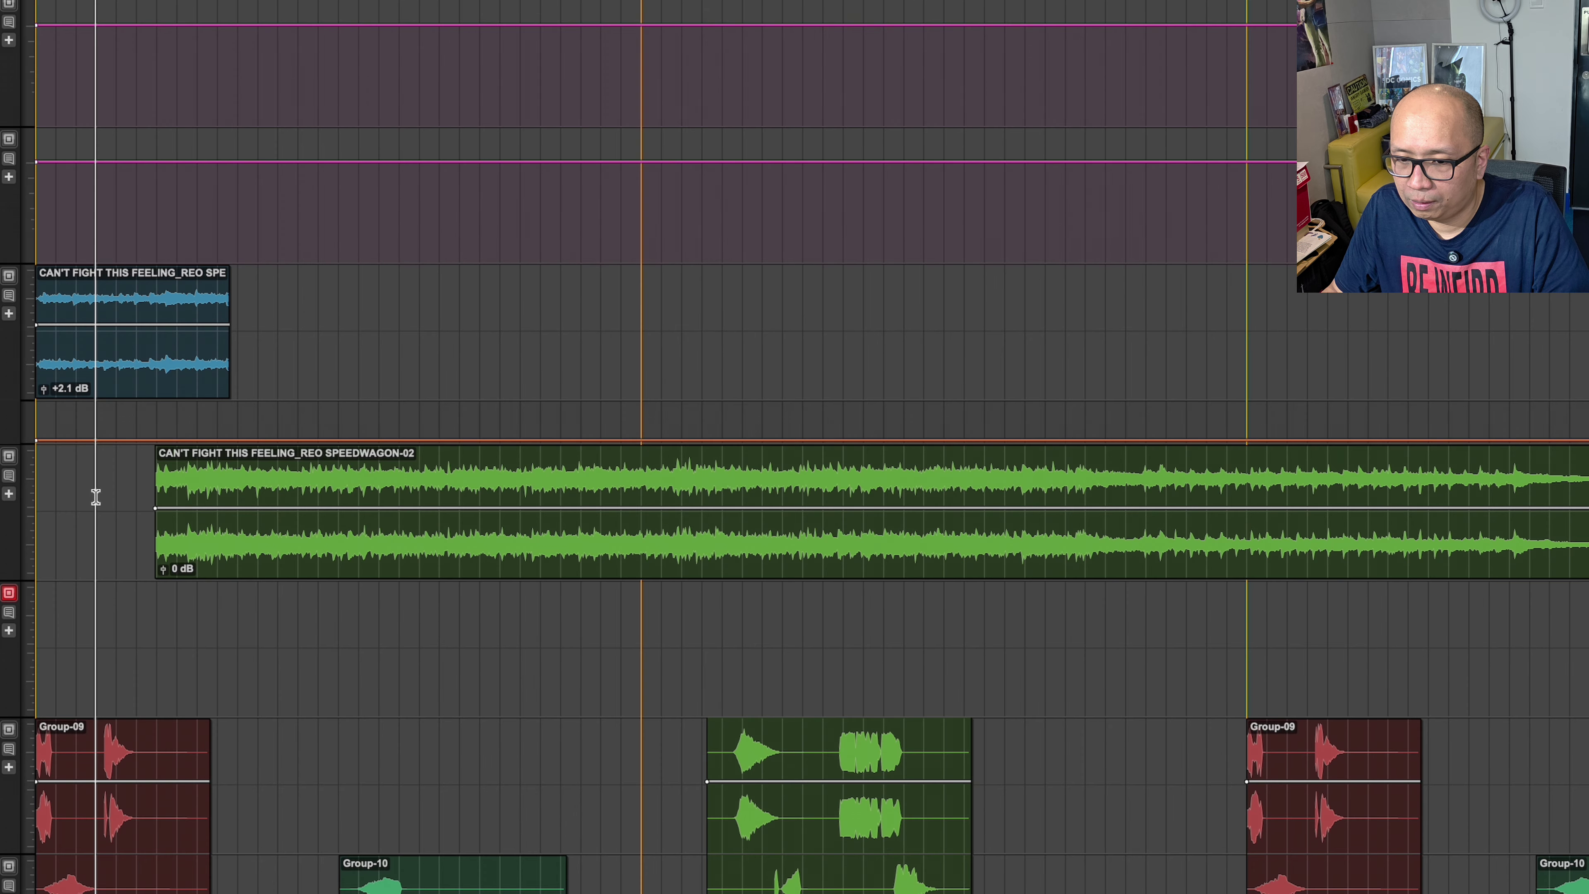
- Slide the second CAN'T FIGHT THIS FEELING part on SFX & Music 2 earlier to about 0:05.4 and play the overlap with the first clip
{"action": "key", "text": "super+bracketright"}
{"action": "key", "text": "super+bracketright"}
{"action": "key", "text": "super+bracketright"}
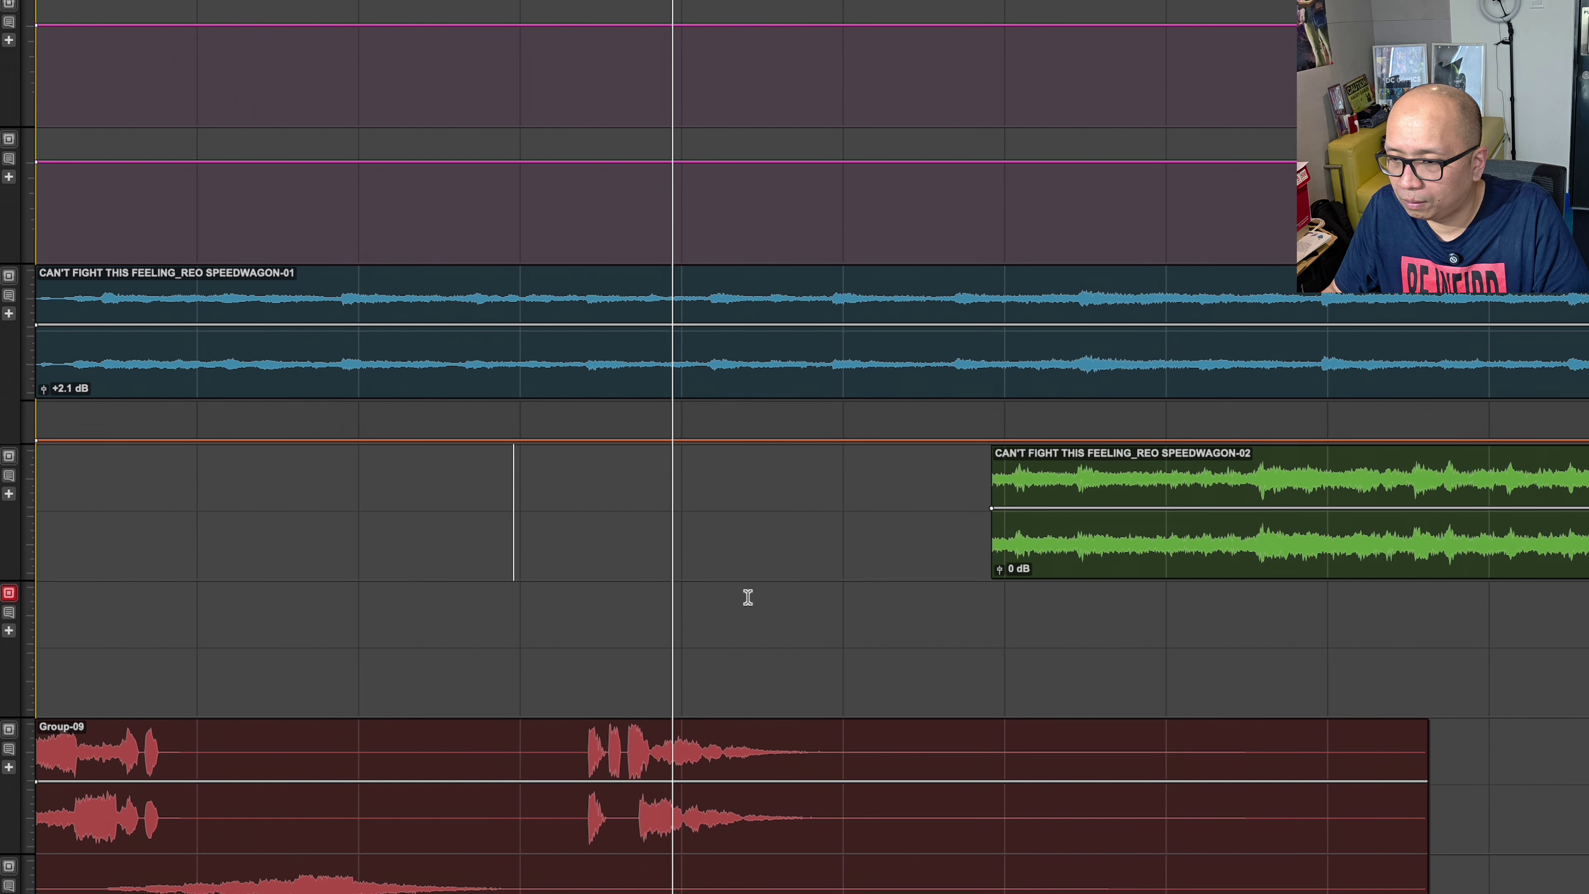
{"action": "scroll", "coordinate": [792, 592], "scroll_direction": "right", "scroll_amount": 5}
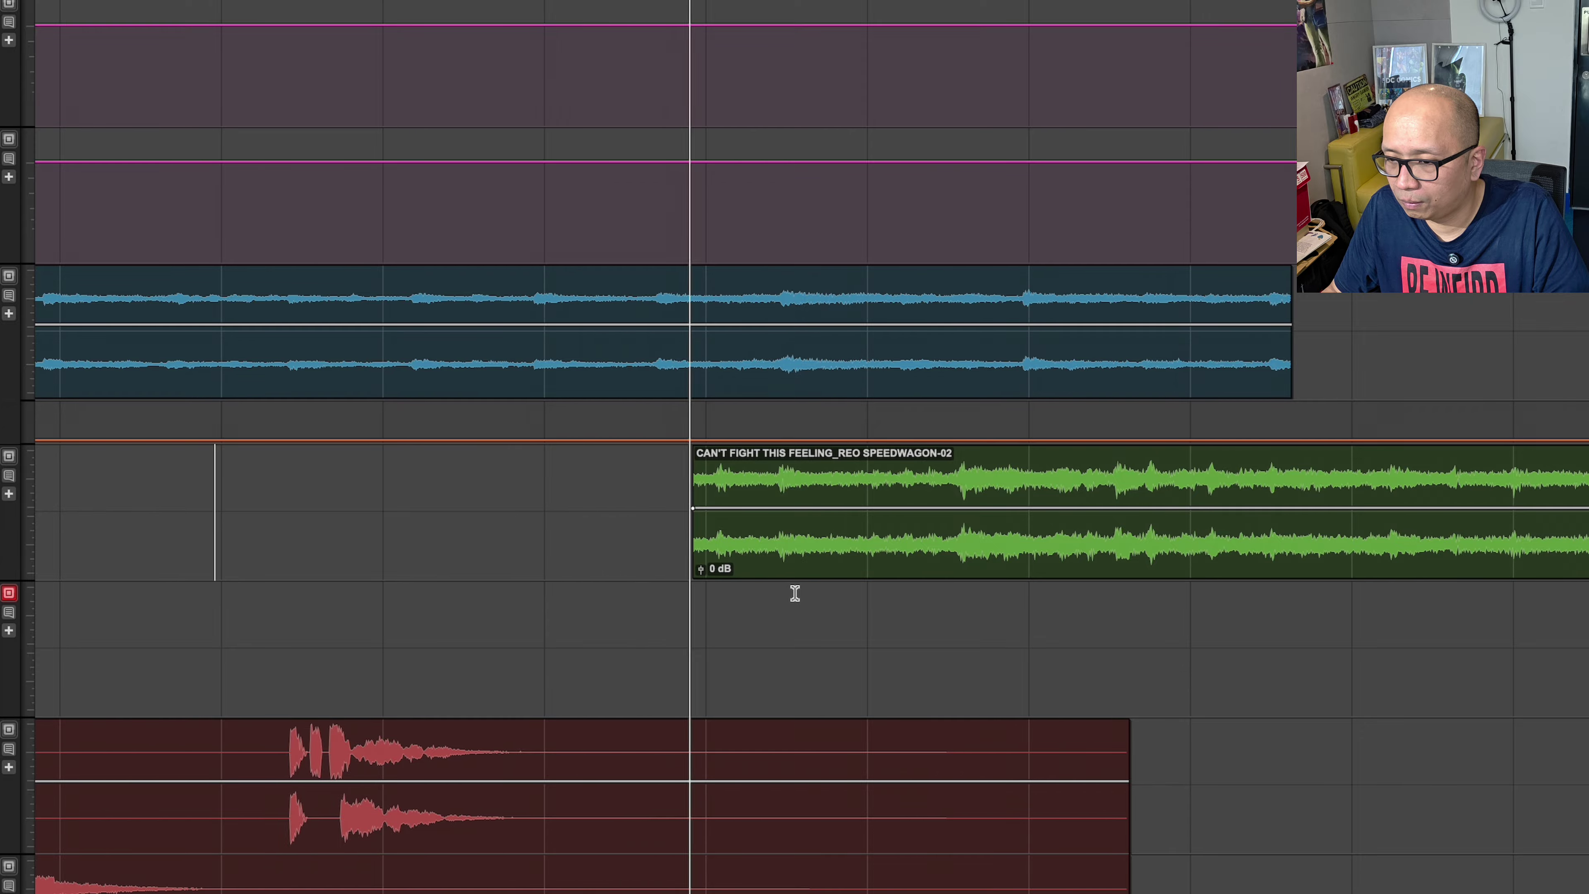
{"action": "left_click_drag", "start_coordinate": [869, 556], "coordinate": [800, 559]}
{"action": "left_click", "coordinate": [527, 481]}
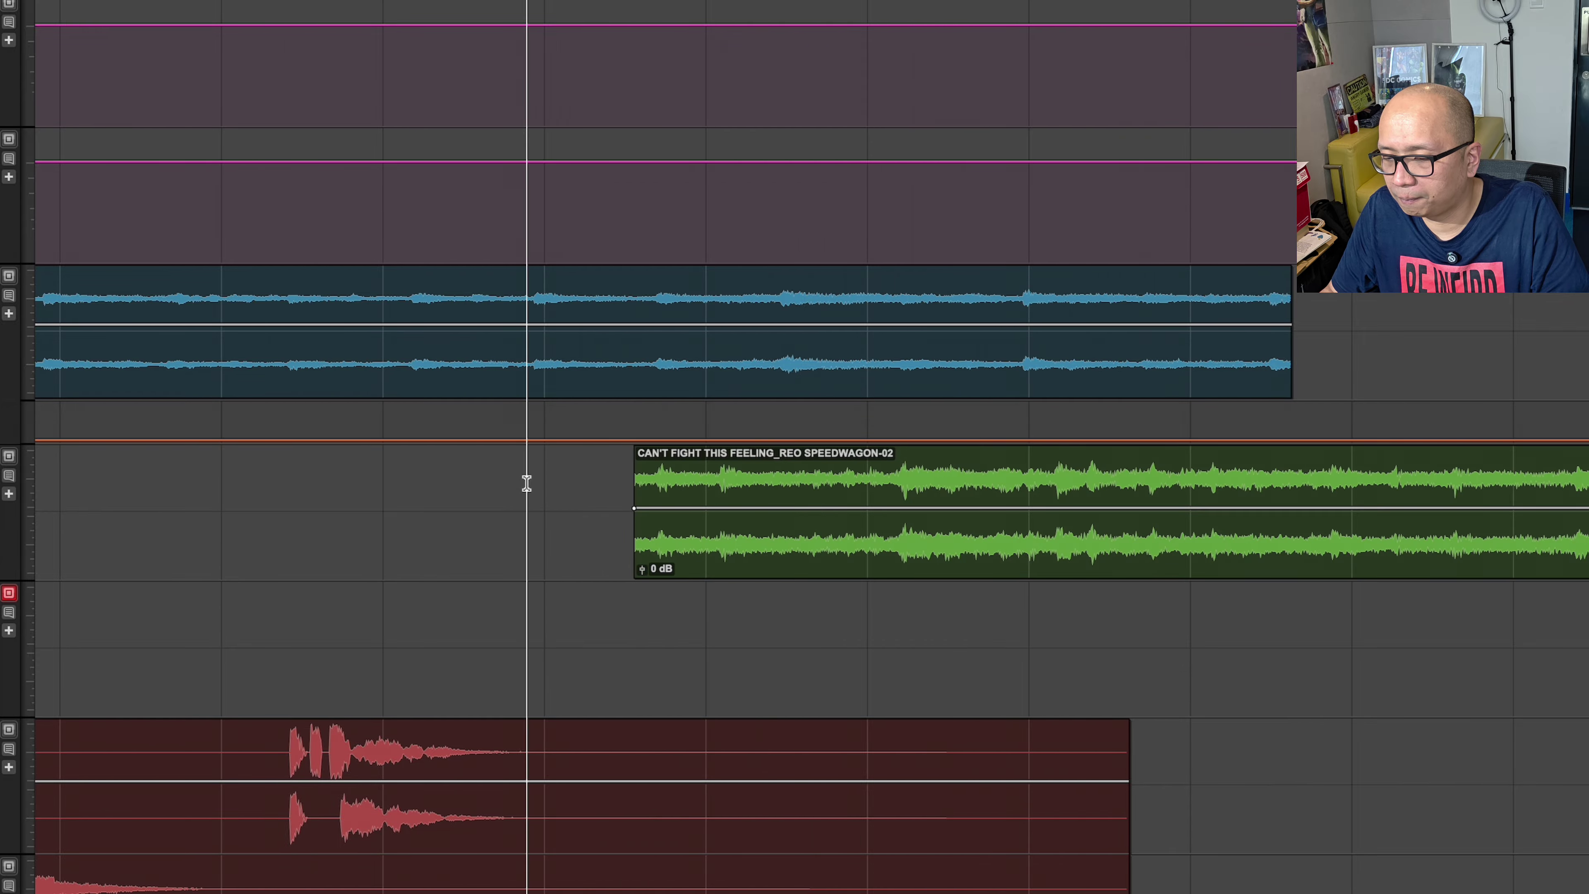
{"action": "key", "text": "space"}
{"action": "left_click_drag", "start_coordinate": [738, 553], "coordinate": [710, 550]}
{"action": "key", "text": "space"}
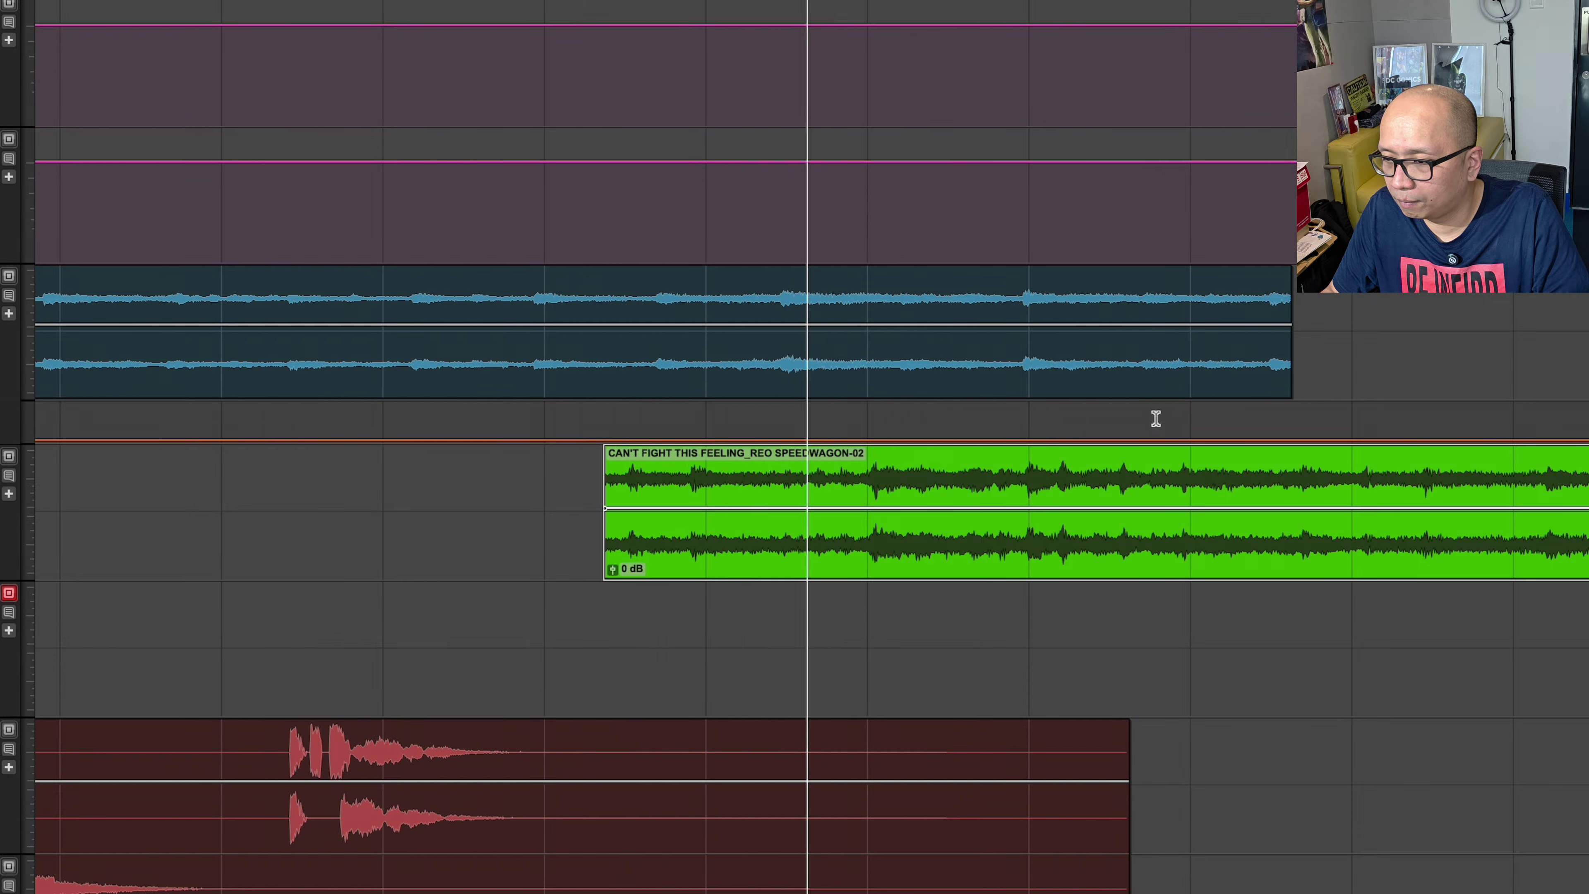
{"action": "key", "text": "space"}
- Shorten the SFX & Music 1 song clip to end at about 0:06.7 and fade out its last 1.4 seconds or so
{"action": "left_click_drag", "start_coordinate": [1280, 367], "coordinate": [818, 366]}
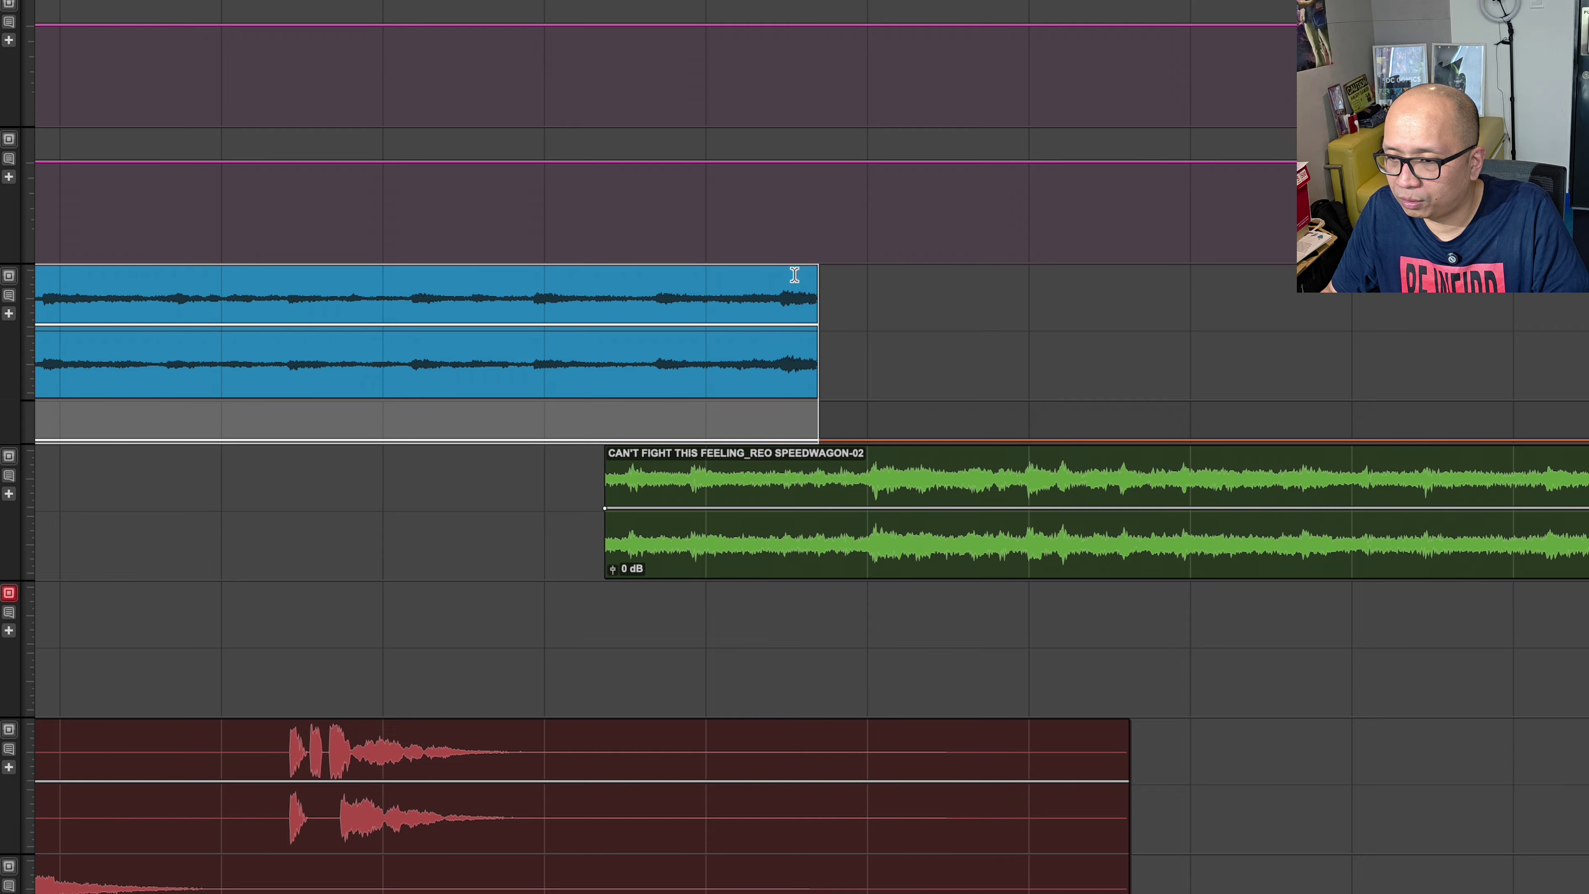
{"action": "left_click_drag", "start_coordinate": [815, 276], "coordinate": [592, 276]}
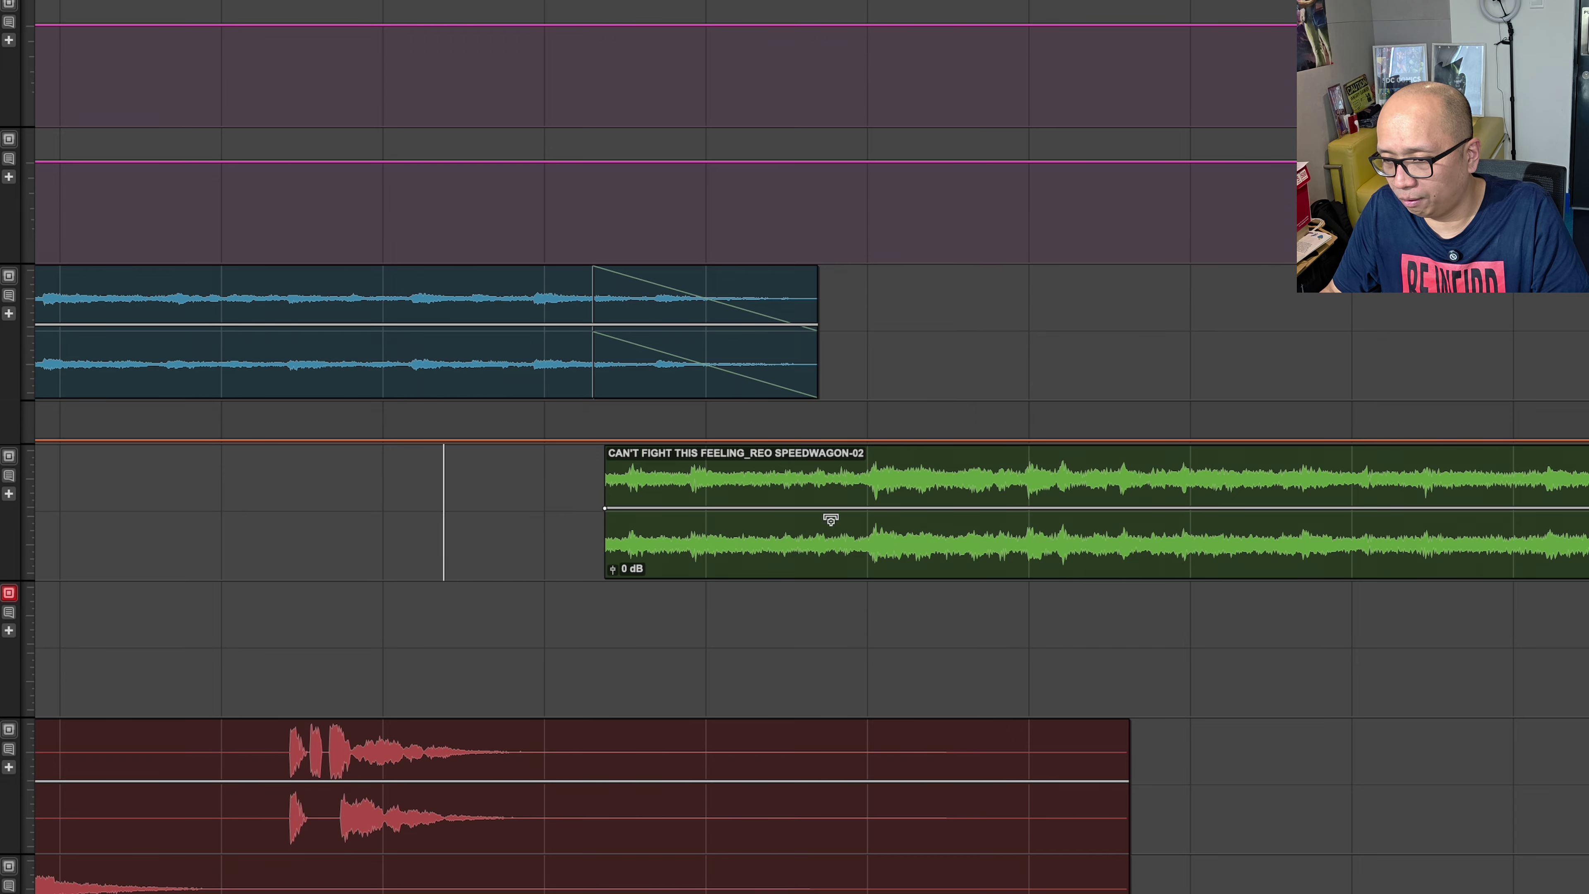
- Raise the clip gain of the CAN'T FIGHT THIS FEELING part on SFX & Music 2 to +3.4 dB
{"action": "left_click_drag", "start_coordinate": [898, 520], "coordinate": [898, 517]}
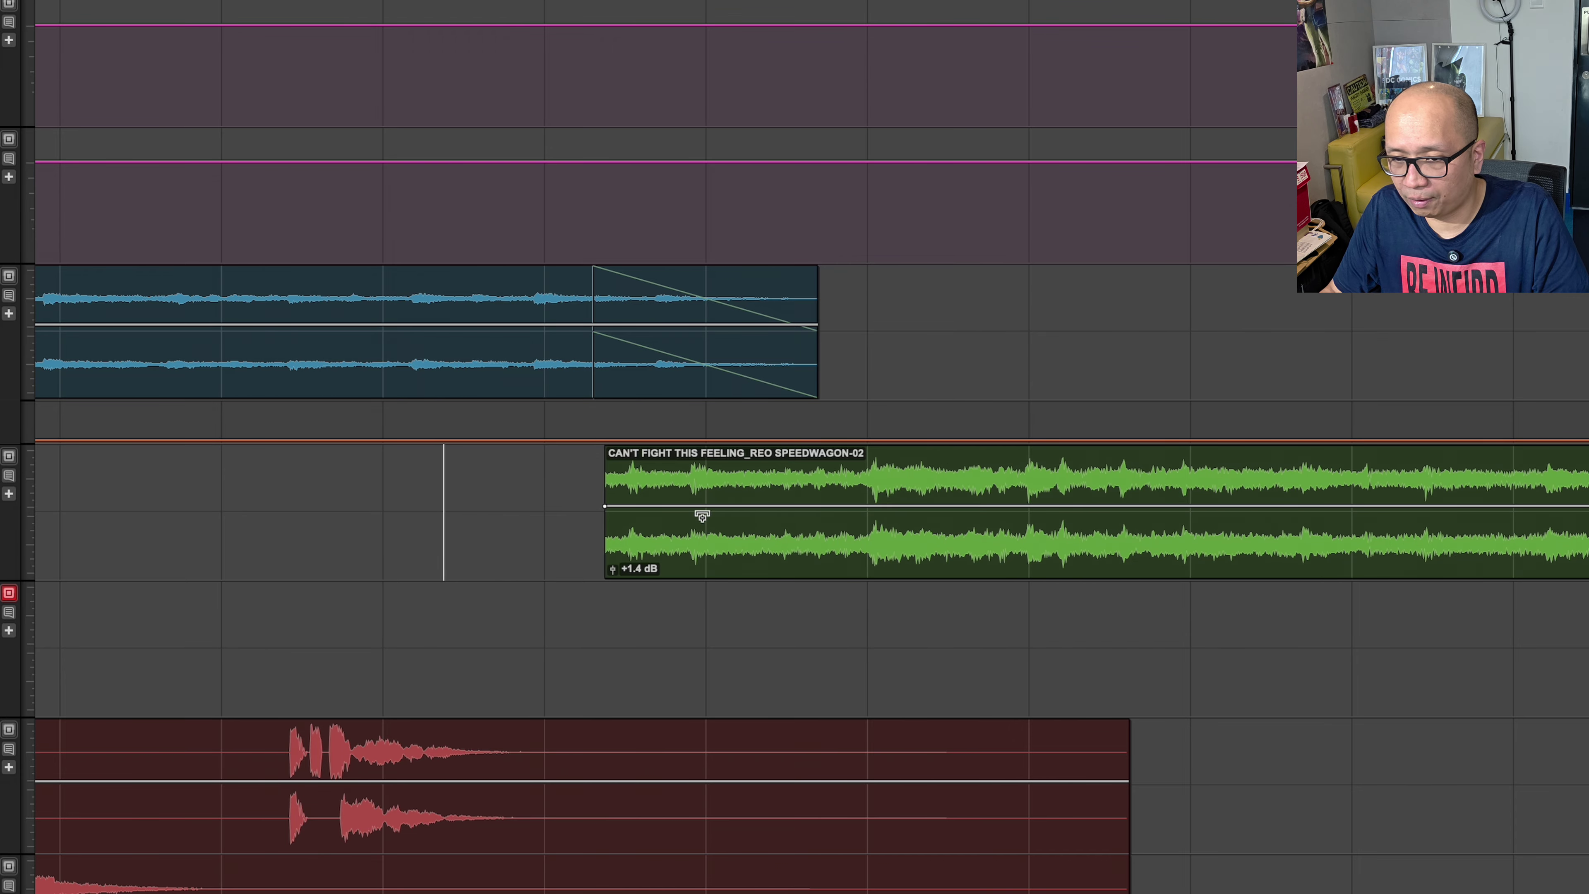
{"action": "scroll", "coordinate": [703, 521], "scroll_direction": "left", "scroll_amount": 5}
{"action": "left_click", "coordinate": [743, 517]}
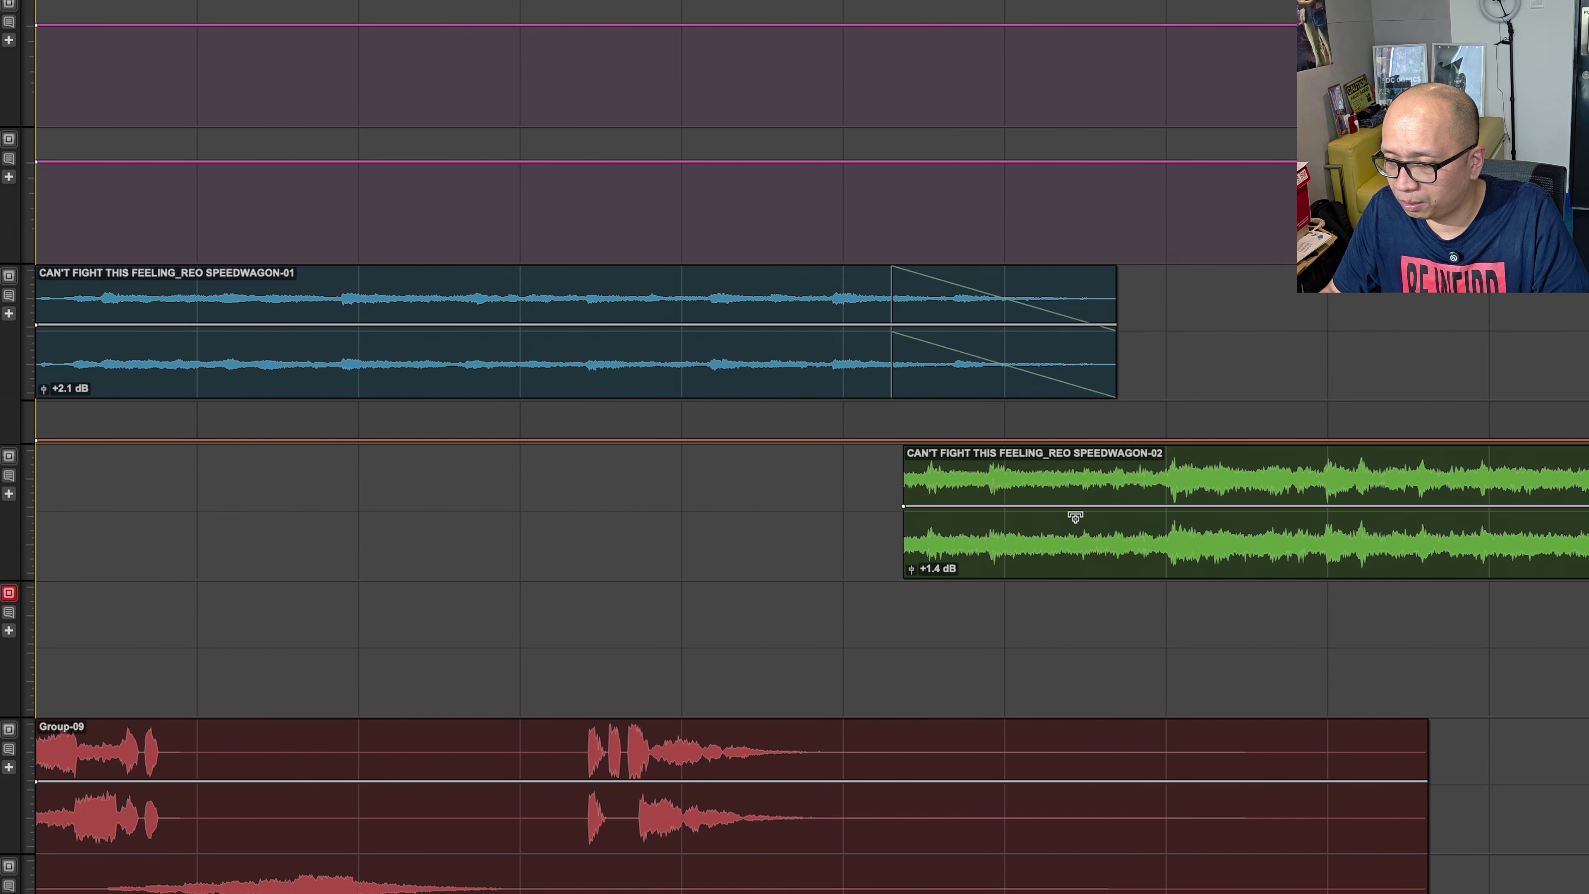
{"action": "left_click_drag", "start_coordinate": [1071, 522], "coordinate": [1078, 512]}
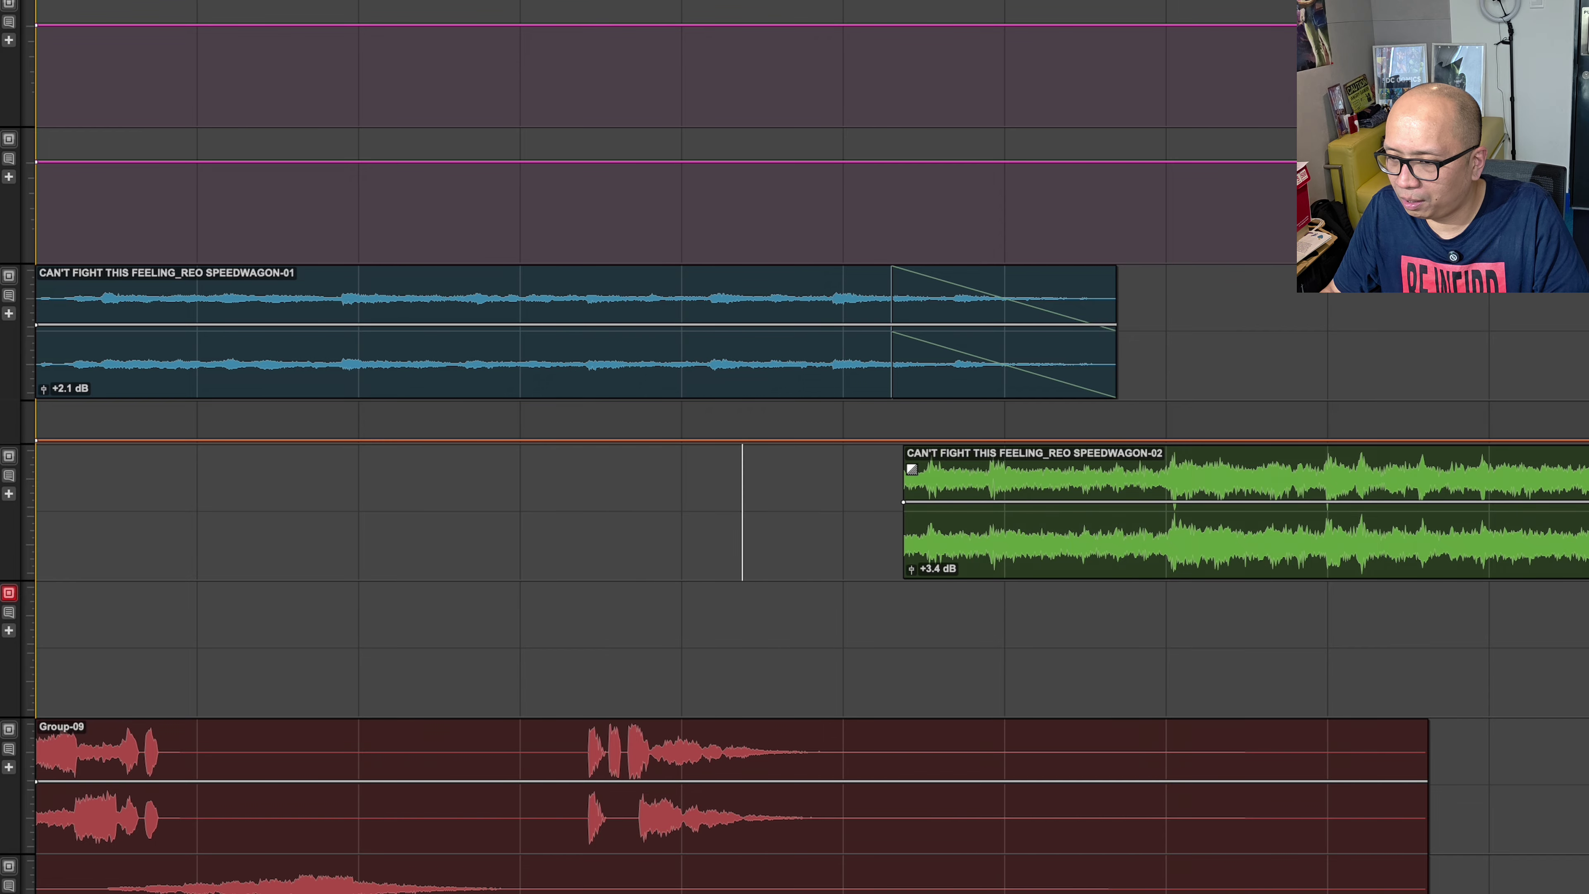
- Extend the start of the SFX & Music 2 part to about 0:04.8 with a fade-in of about 1 second, and play the transition
{"action": "left_click_drag", "start_coordinate": [911, 469], "coordinate": [803, 482]}
{"action": "left_click", "coordinate": [651, 491]}
{"action": "key", "text": "r"}
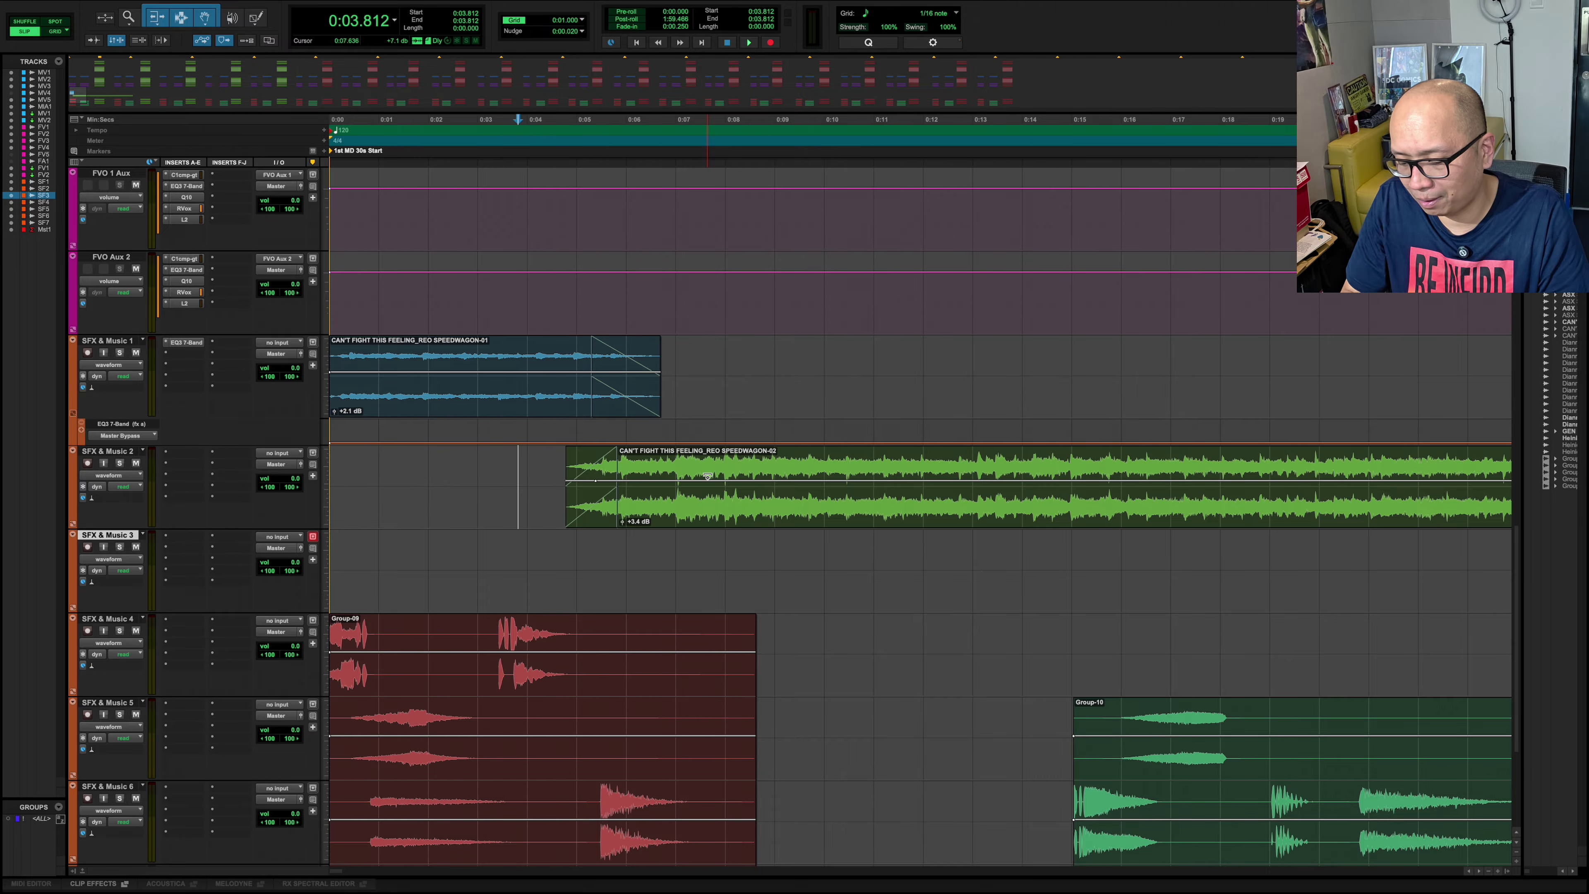
{"action": "key", "text": "space"}
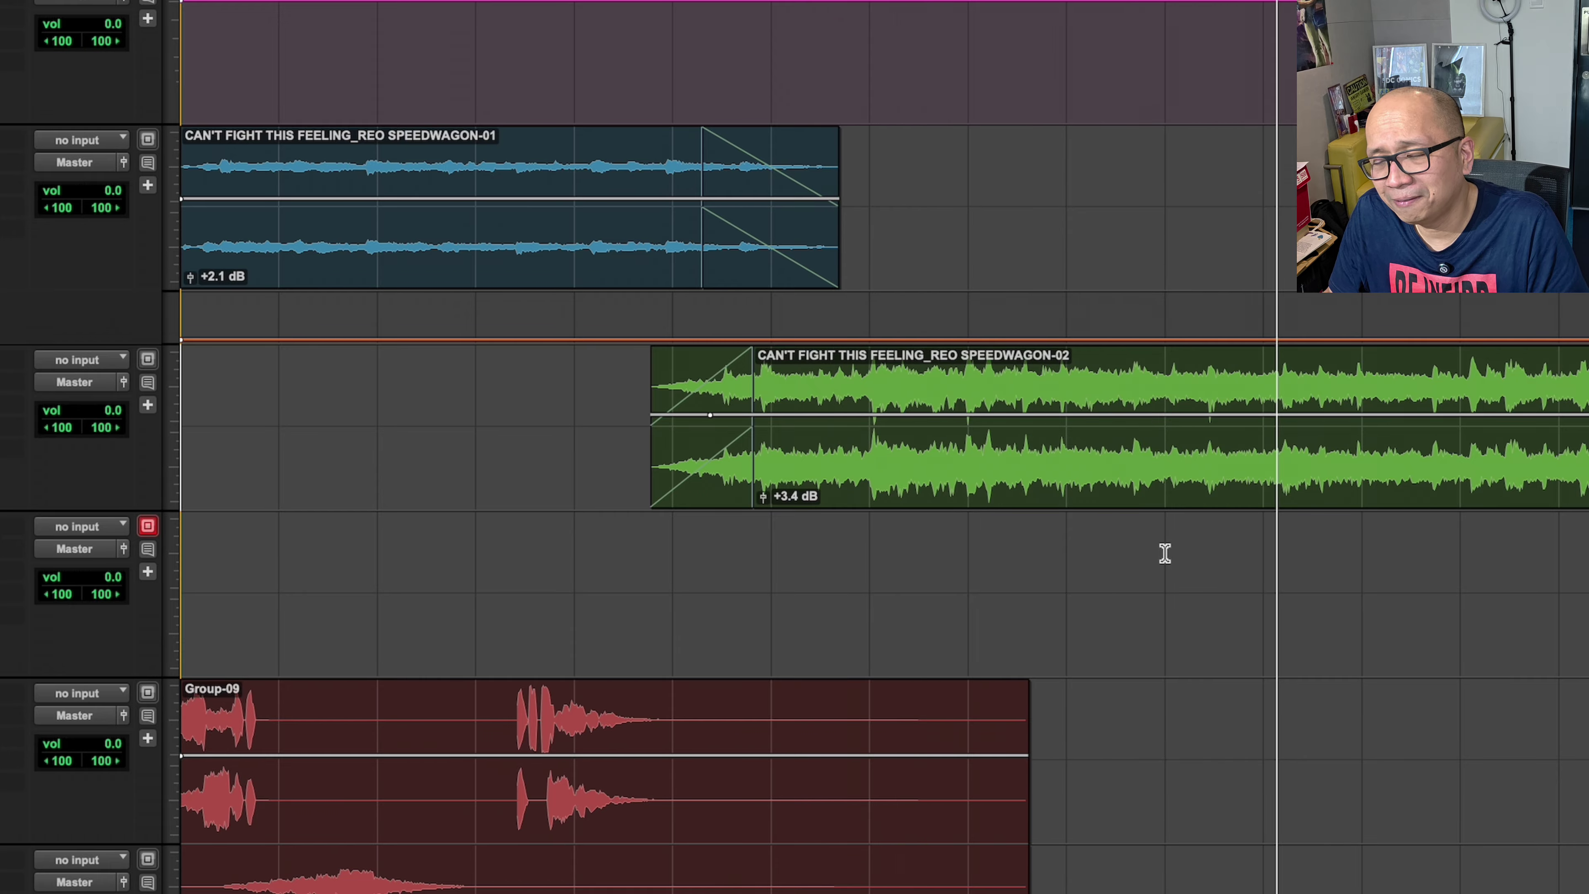
{"action": "key", "text": "space"}
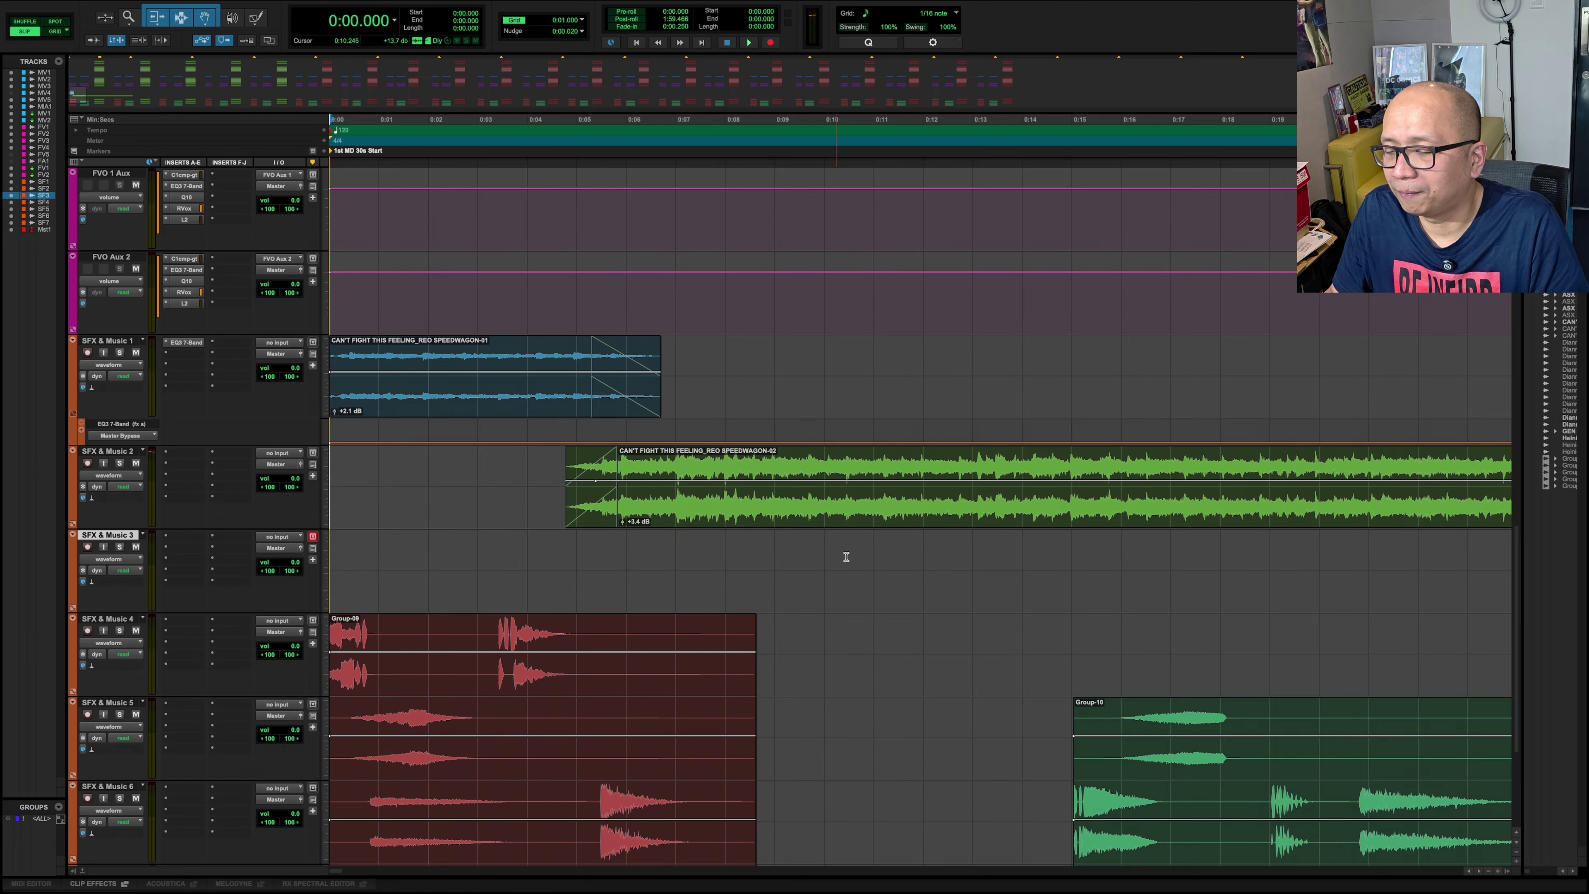
- Shorten the SFX & Music 2 song part to end at about 0:27.7 and play the music from 0:05.116
{"action": "key", "text": "r"}
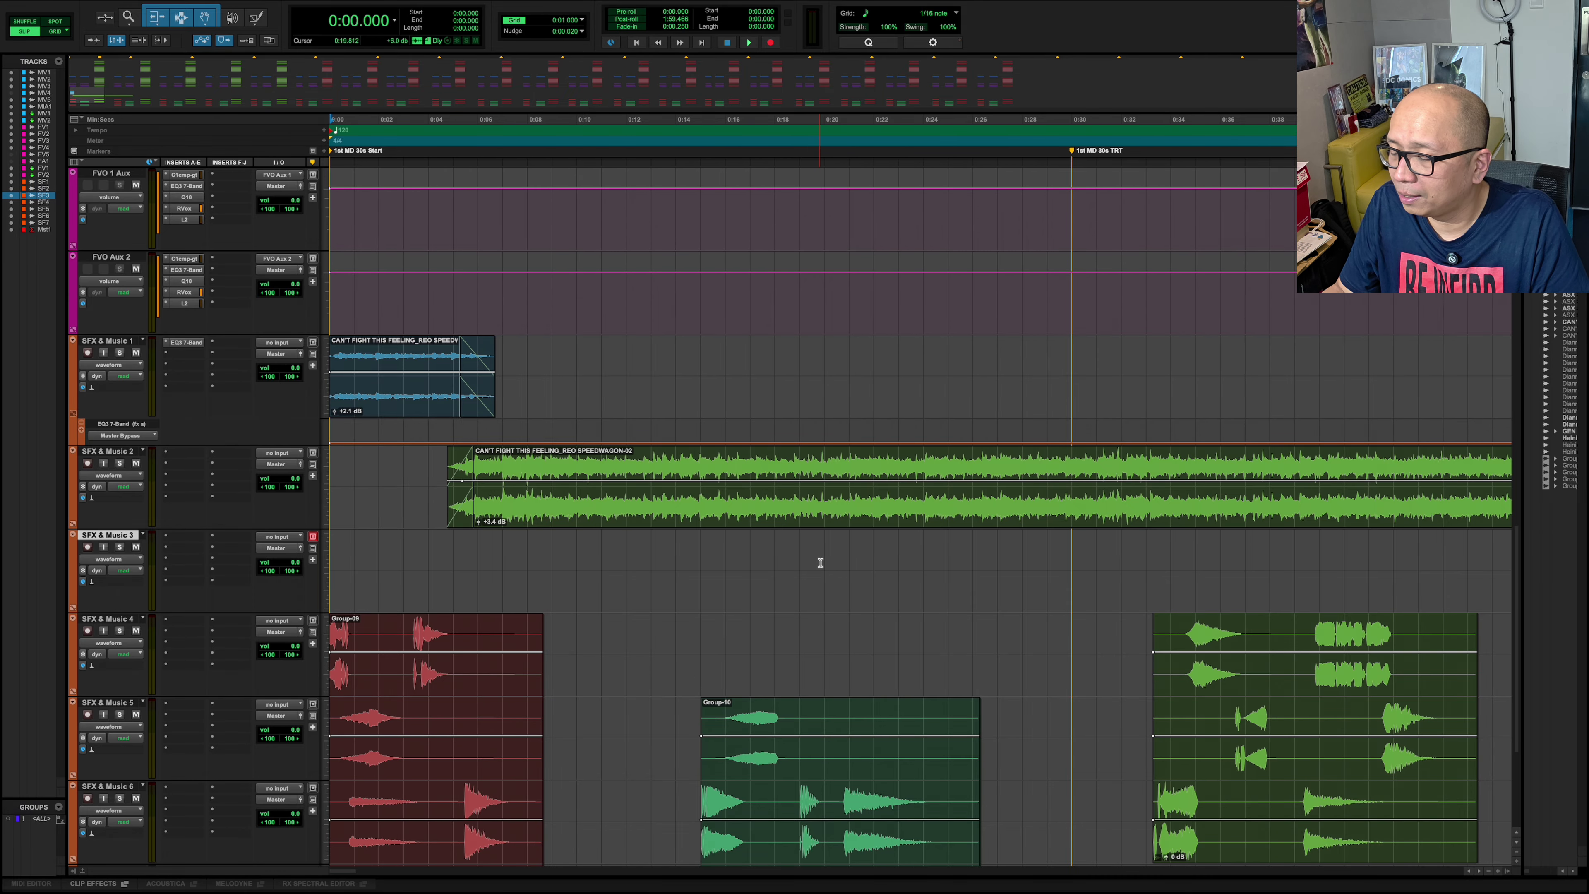
{"action": "key", "text": "super+bracketleft"}
{"action": "left_click_drag", "start_coordinate": [1366, 508], "coordinate": [672, 508]}
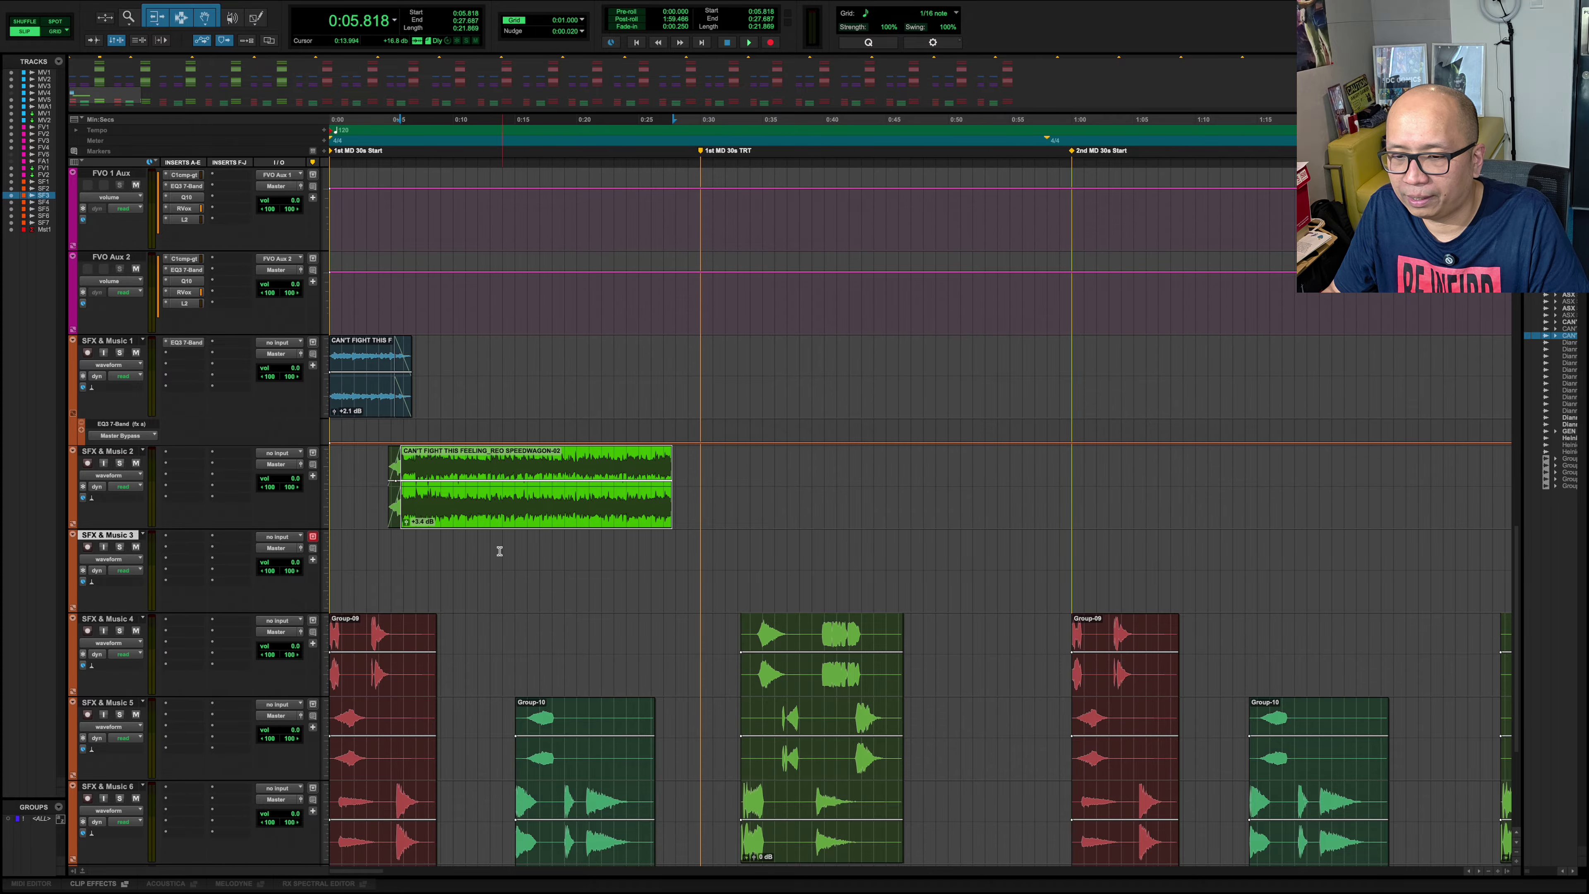
{"action": "left_click", "coordinate": [392, 551]}
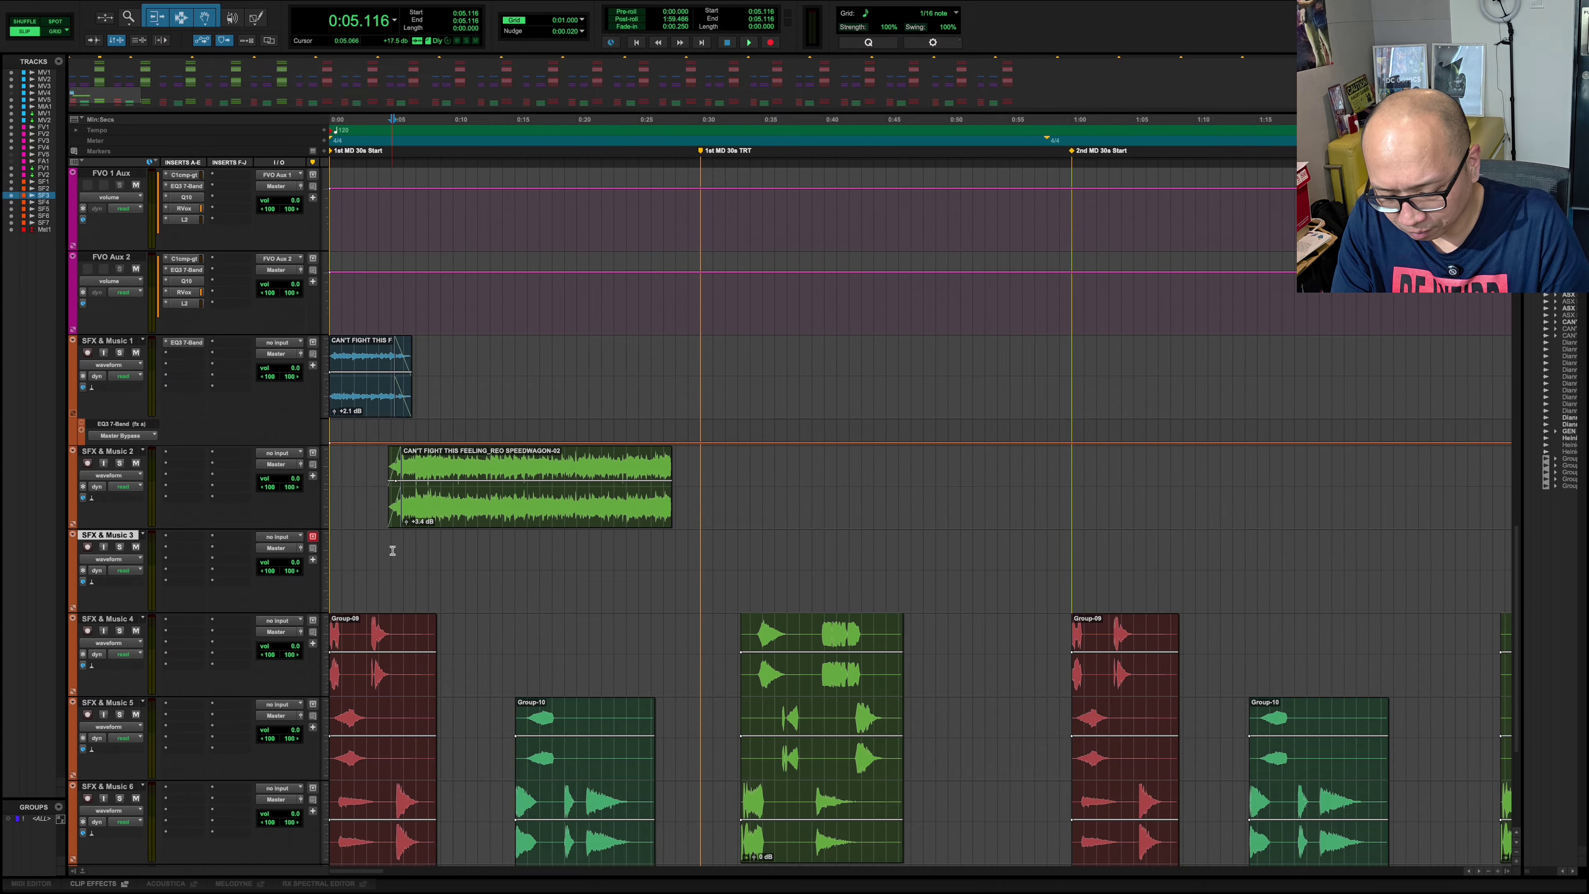
{"action": "key", "text": "super+bracketright"}
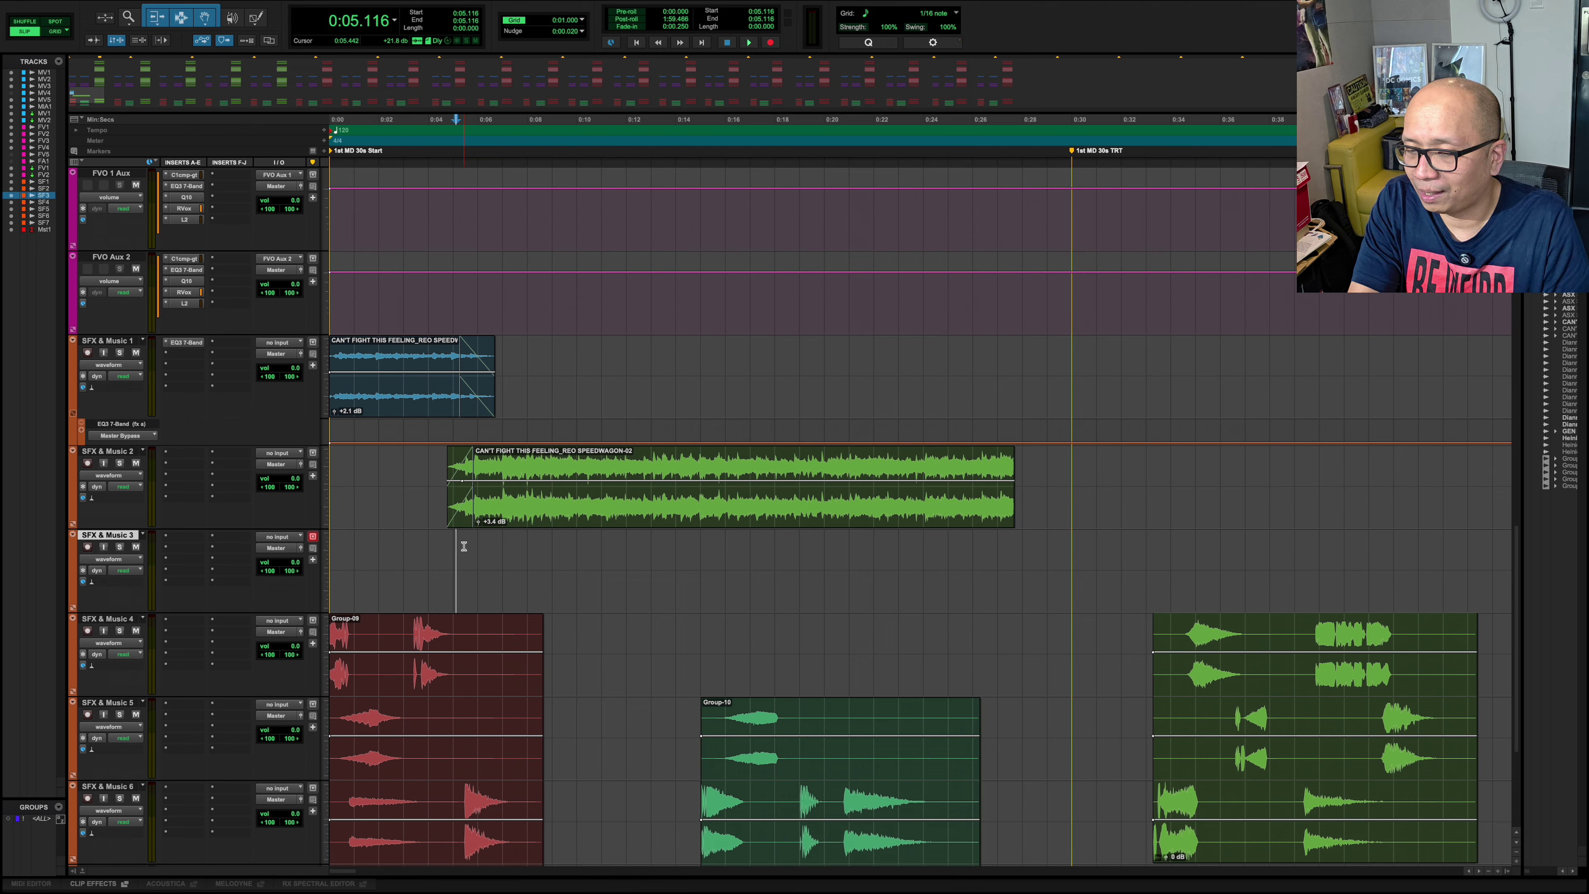
{"action": "key", "text": "space"}
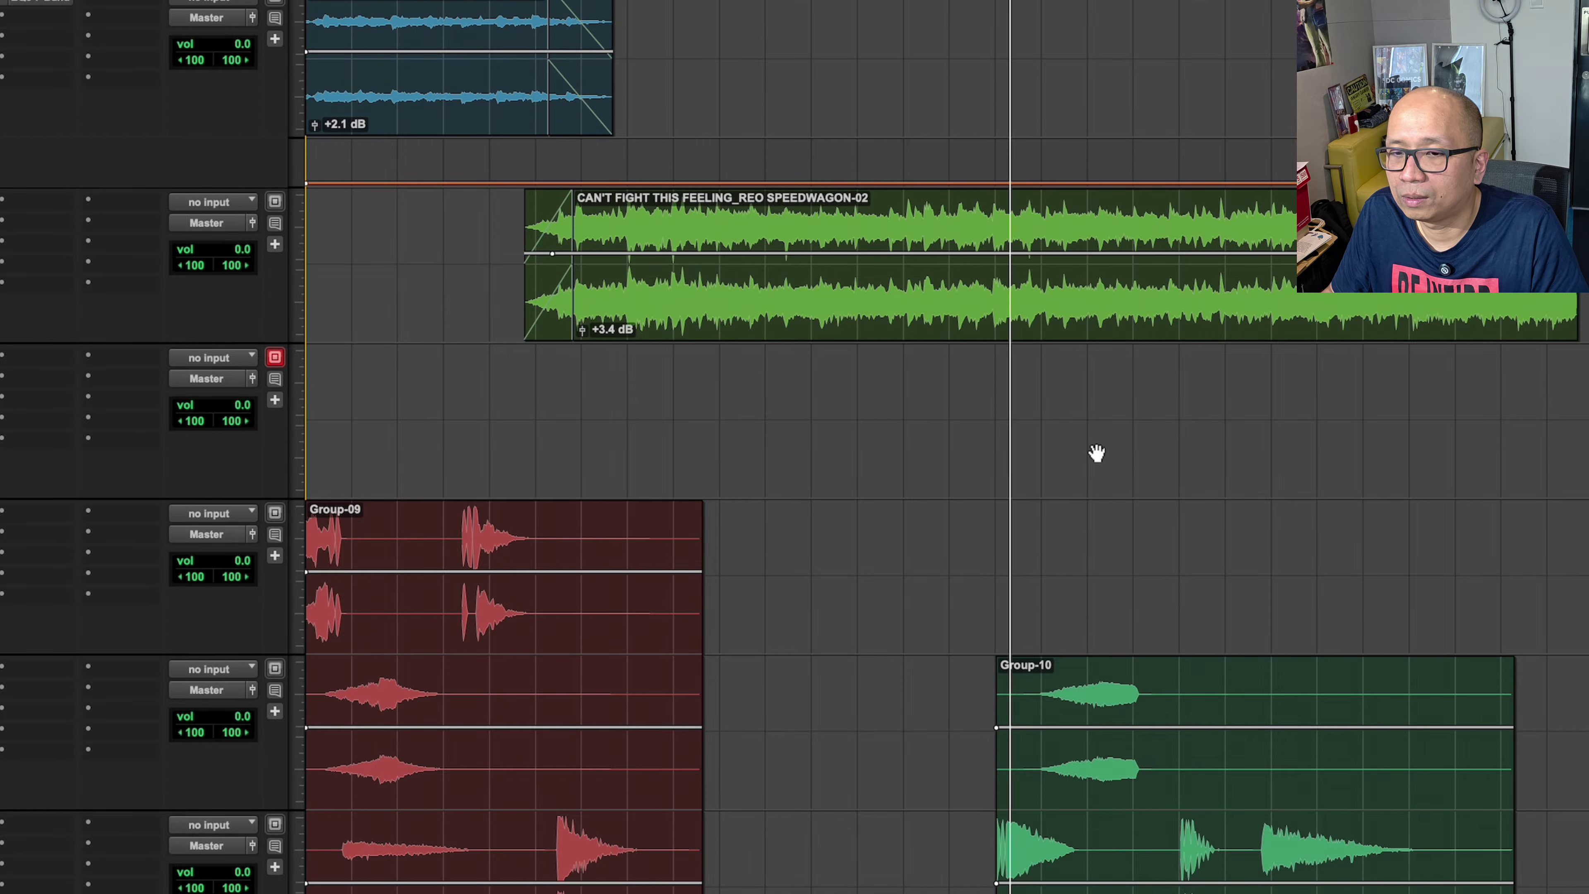
- Move the Group-10 clips later to about 0:16.6 and play the music leading into them
{"action": "left_click", "coordinate": [1129, 771]}
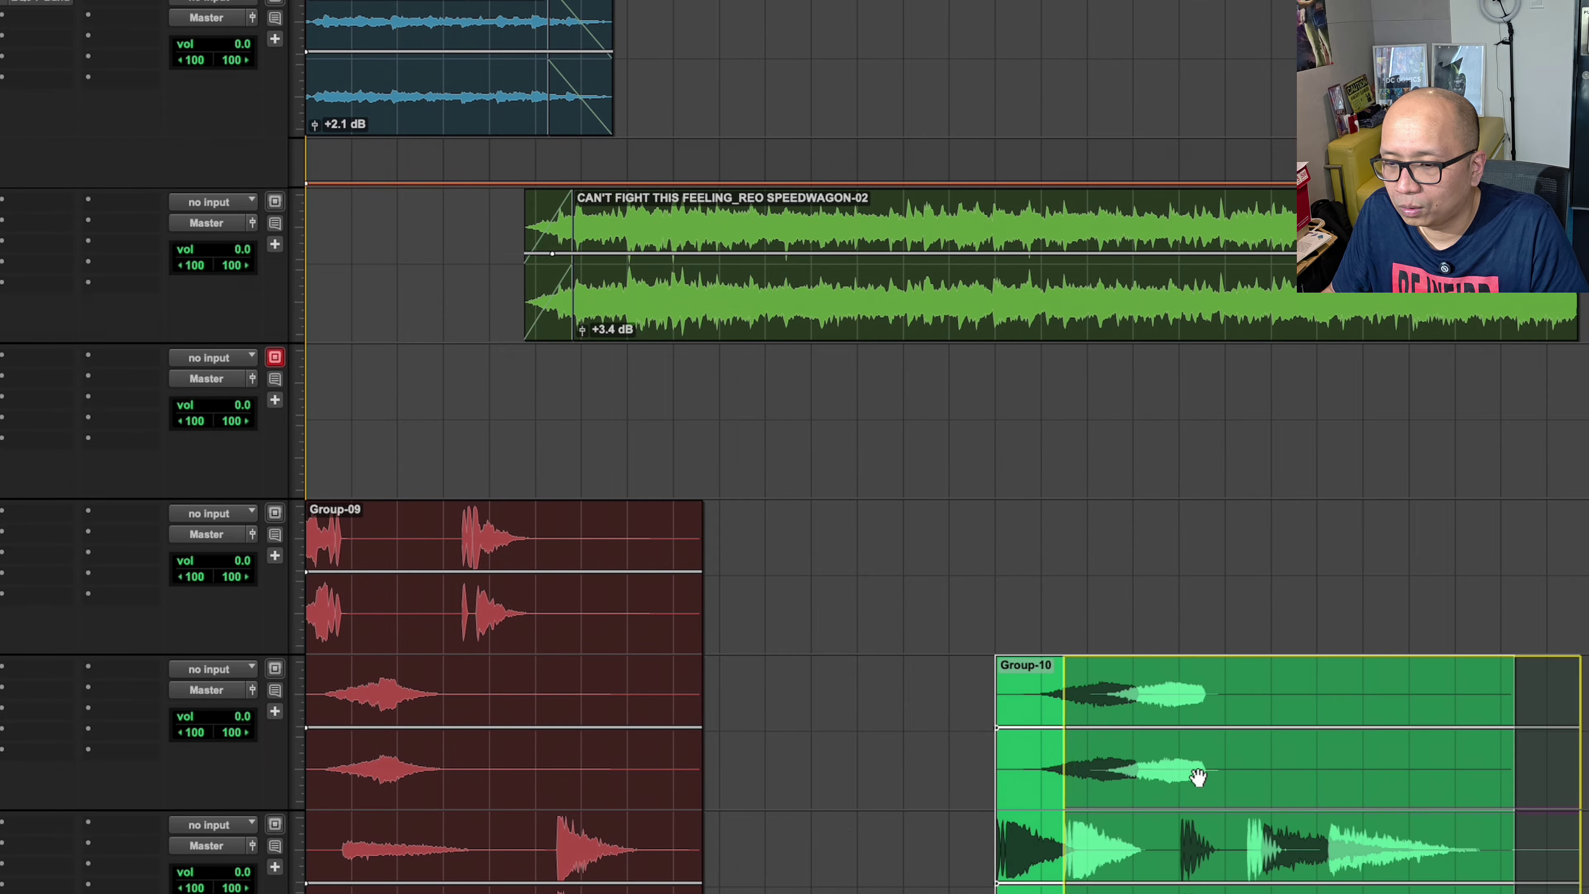
{"action": "left_click_drag", "start_coordinate": [1195, 774], "coordinate": [1270, 774]}
{"action": "left_click", "coordinate": [893, 542]}
{"action": "key", "text": "space"}
{"action": "key", "text": "t"}
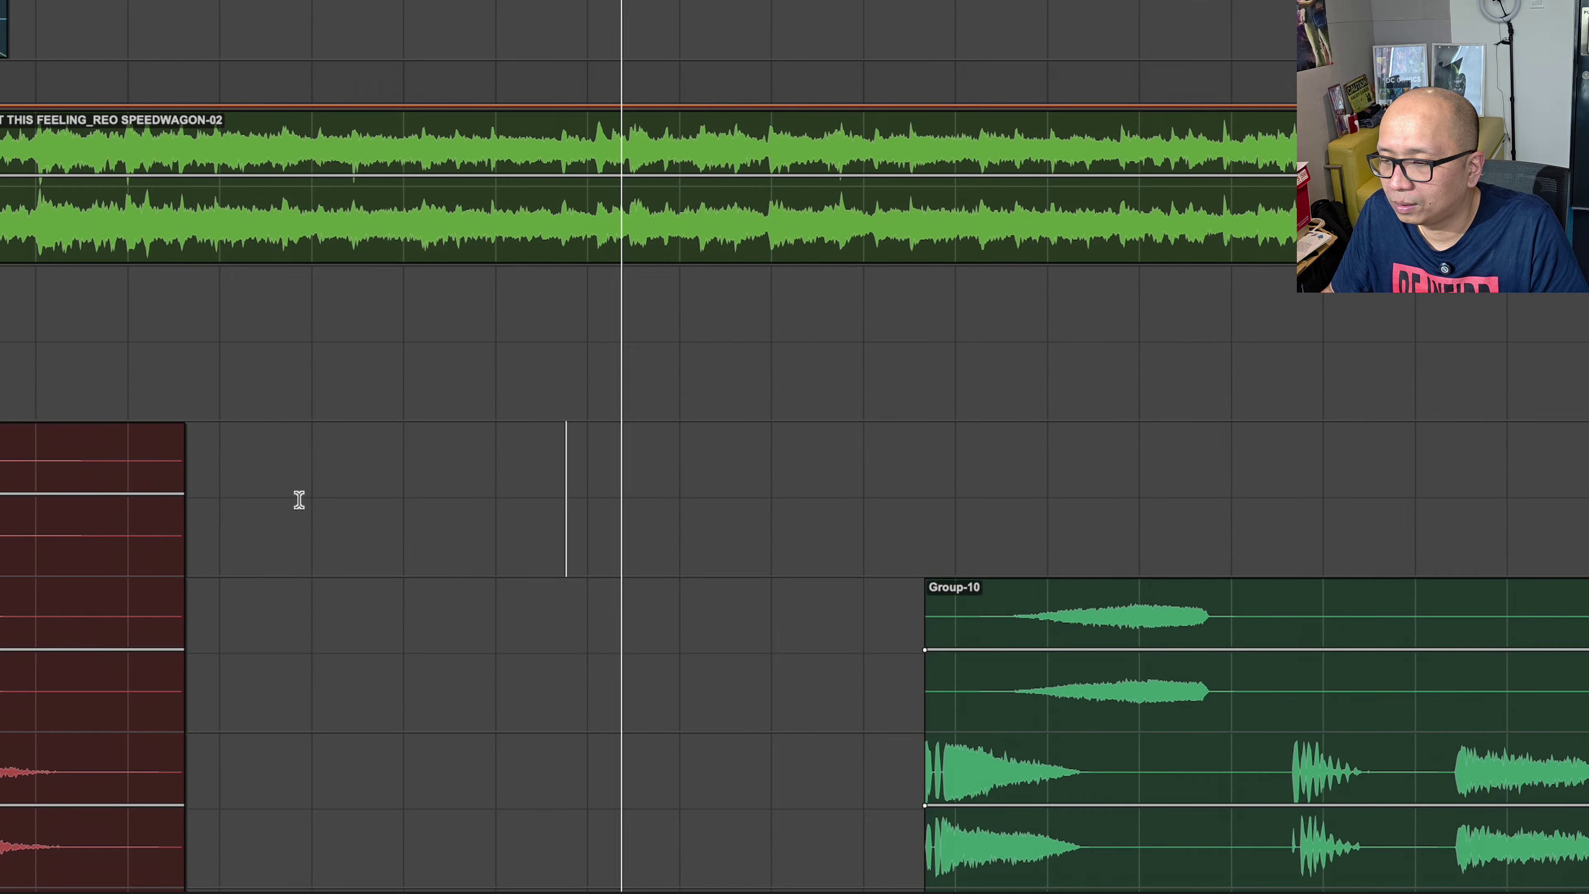
{"action": "scroll", "coordinate": [298, 501], "scroll_direction": "right", "scroll_amount": 8}
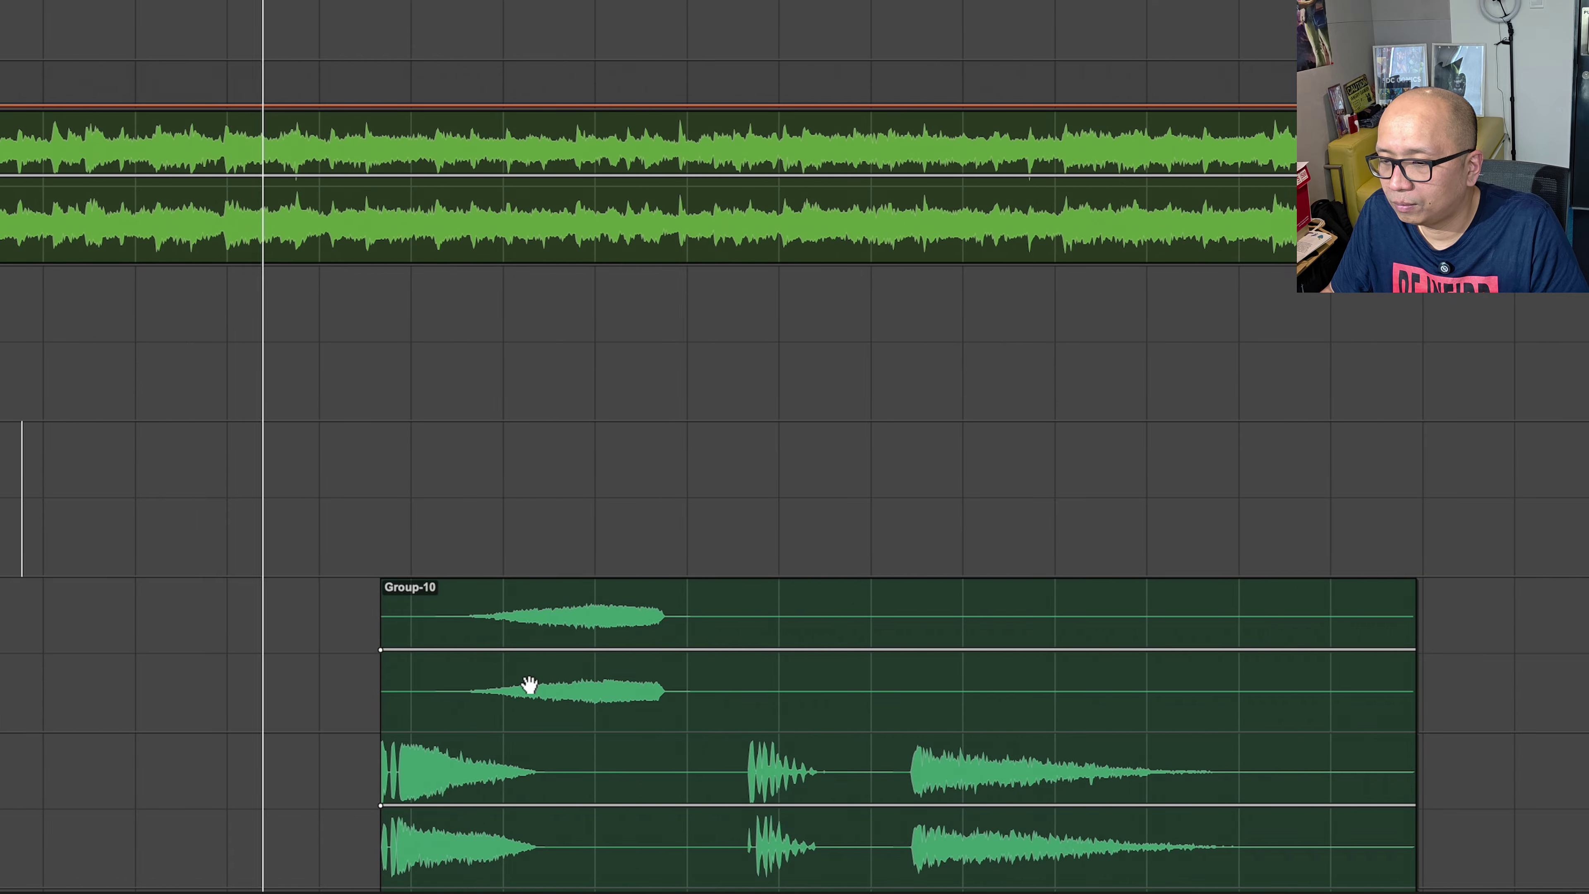
{"action": "key", "text": "space"}
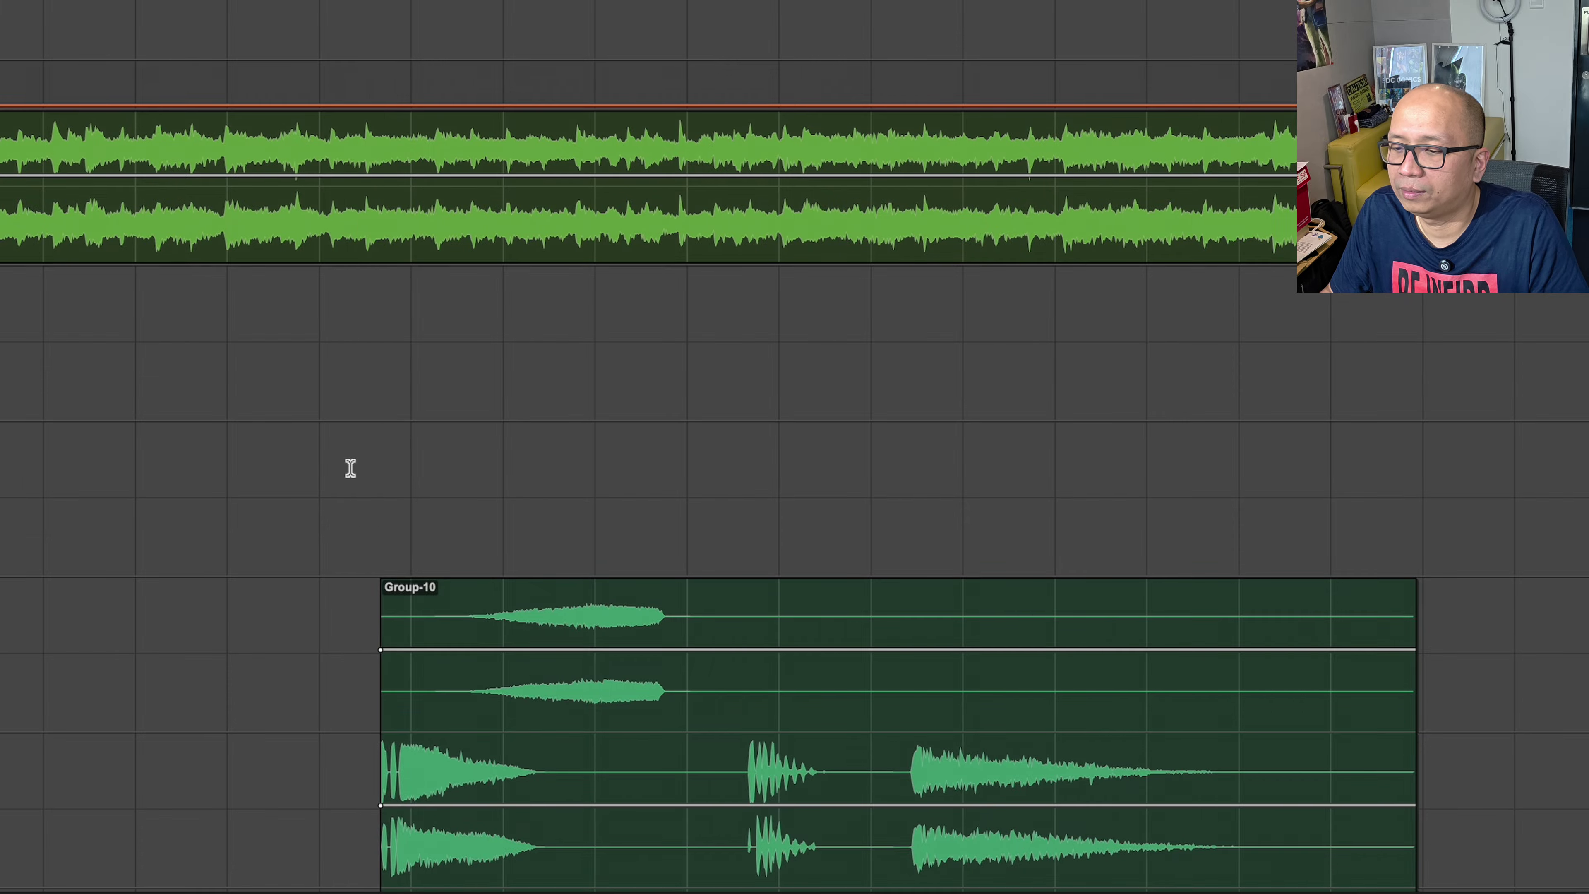
- Fine-tune Group-10 against the music by sliding it slightly earlier to about 0:16.3 and playing the passage around its start
{"action": "left_click", "coordinate": [348, 468]}
{"action": "key", "text": "t"}
{"action": "key", "text": "t"}
{"action": "left_click", "coordinate": [305, 468]}
{"action": "key", "text": "space"}
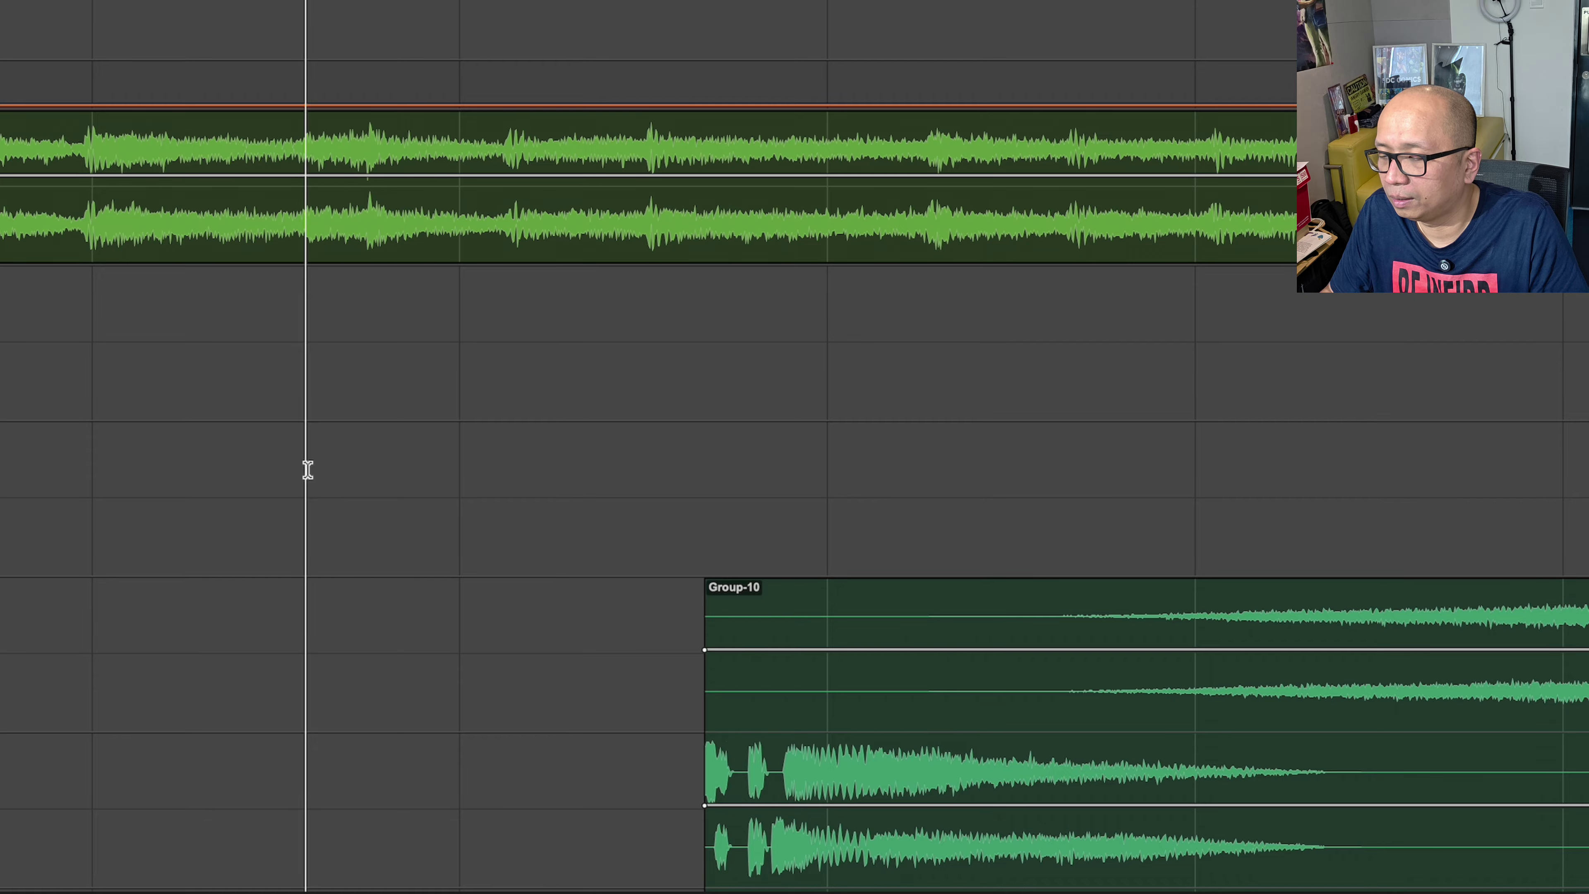
{"action": "left_click_drag", "start_coordinate": [835, 699], "coordinate": [703, 695]}
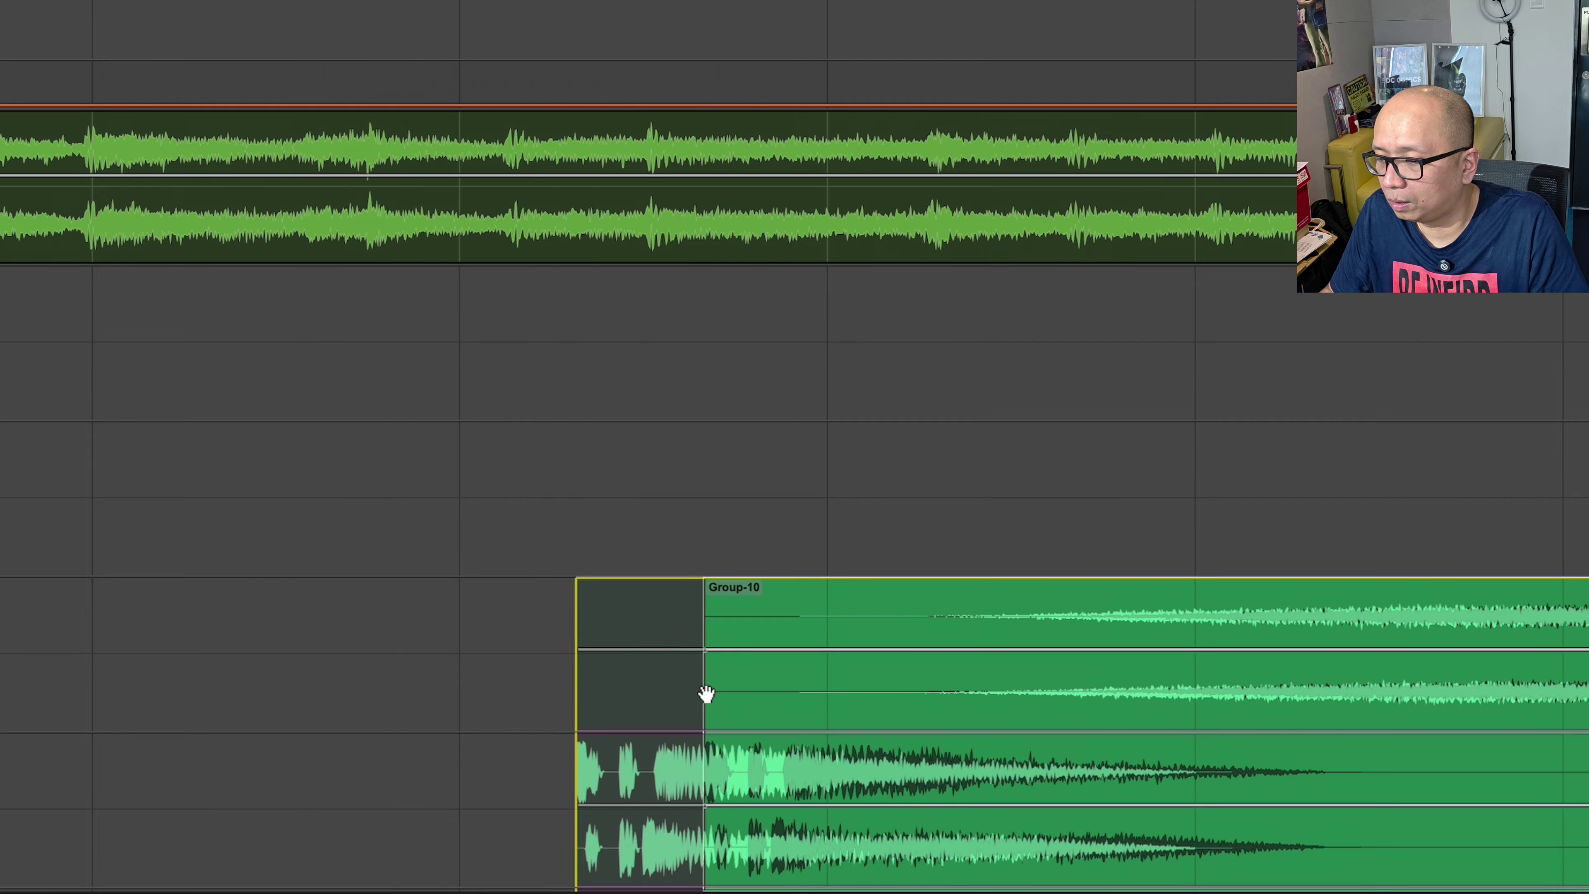
{"action": "key", "text": "t"}
{"action": "key", "text": "space"}
{"action": "left_click_drag", "start_coordinate": [844, 710], "coordinate": [855, 712]}
{"action": "key", "text": "space"}
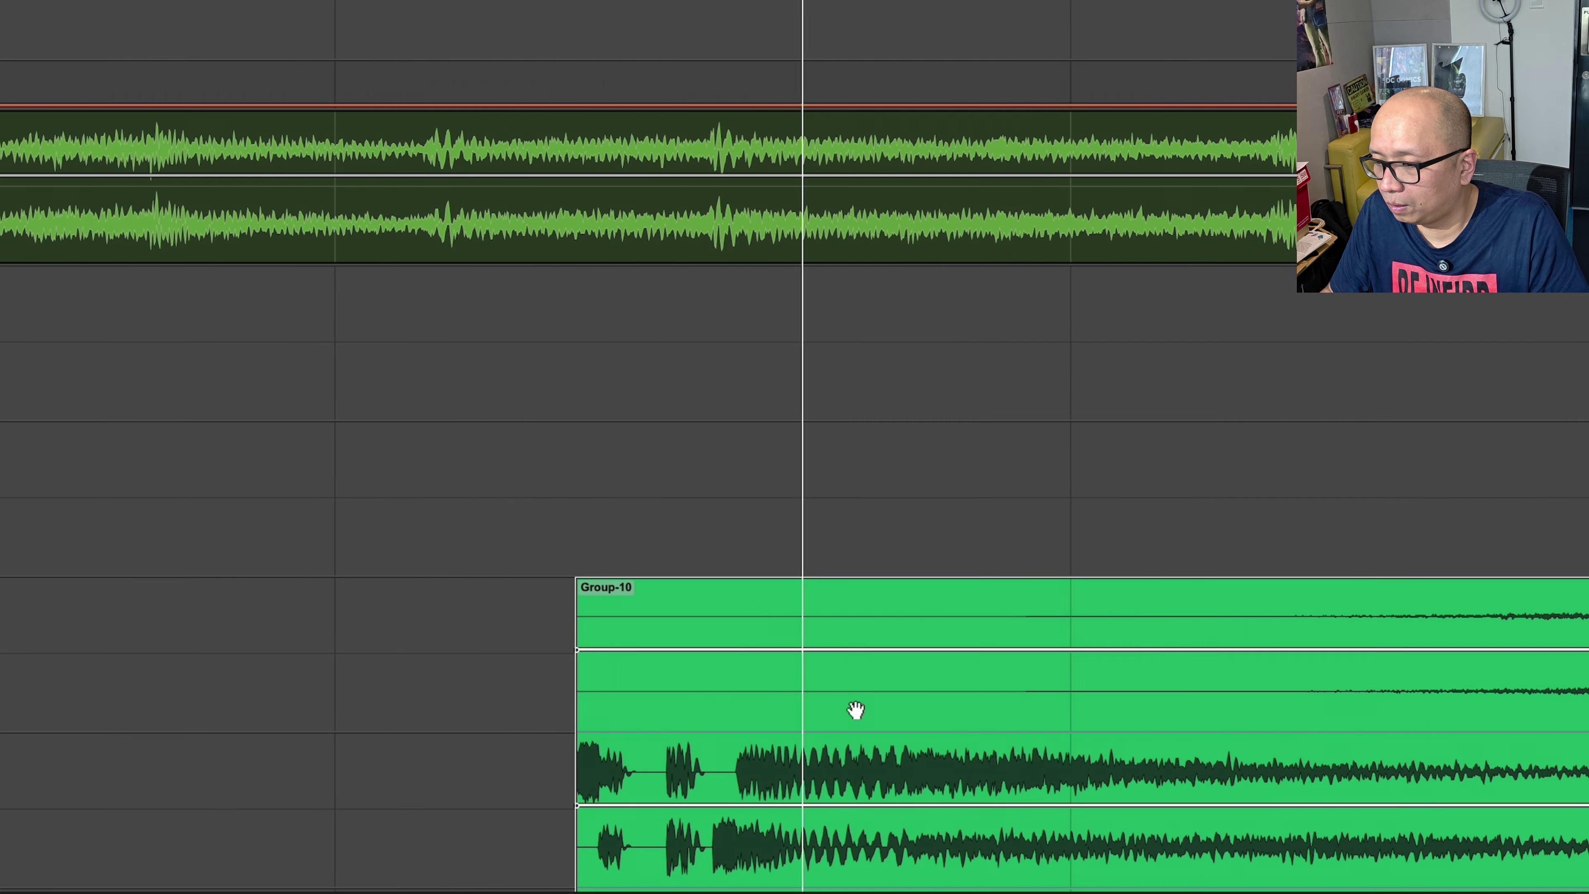
{"action": "key", "text": "r"}
{"action": "key", "text": "r"}
{"action": "key", "text": "r"}
{"action": "key", "text": "r"}
{"action": "key", "text": "r"}
{"action": "scroll", "coordinate": [739, 611], "scroll_direction": "right", "scroll_amount": 10}
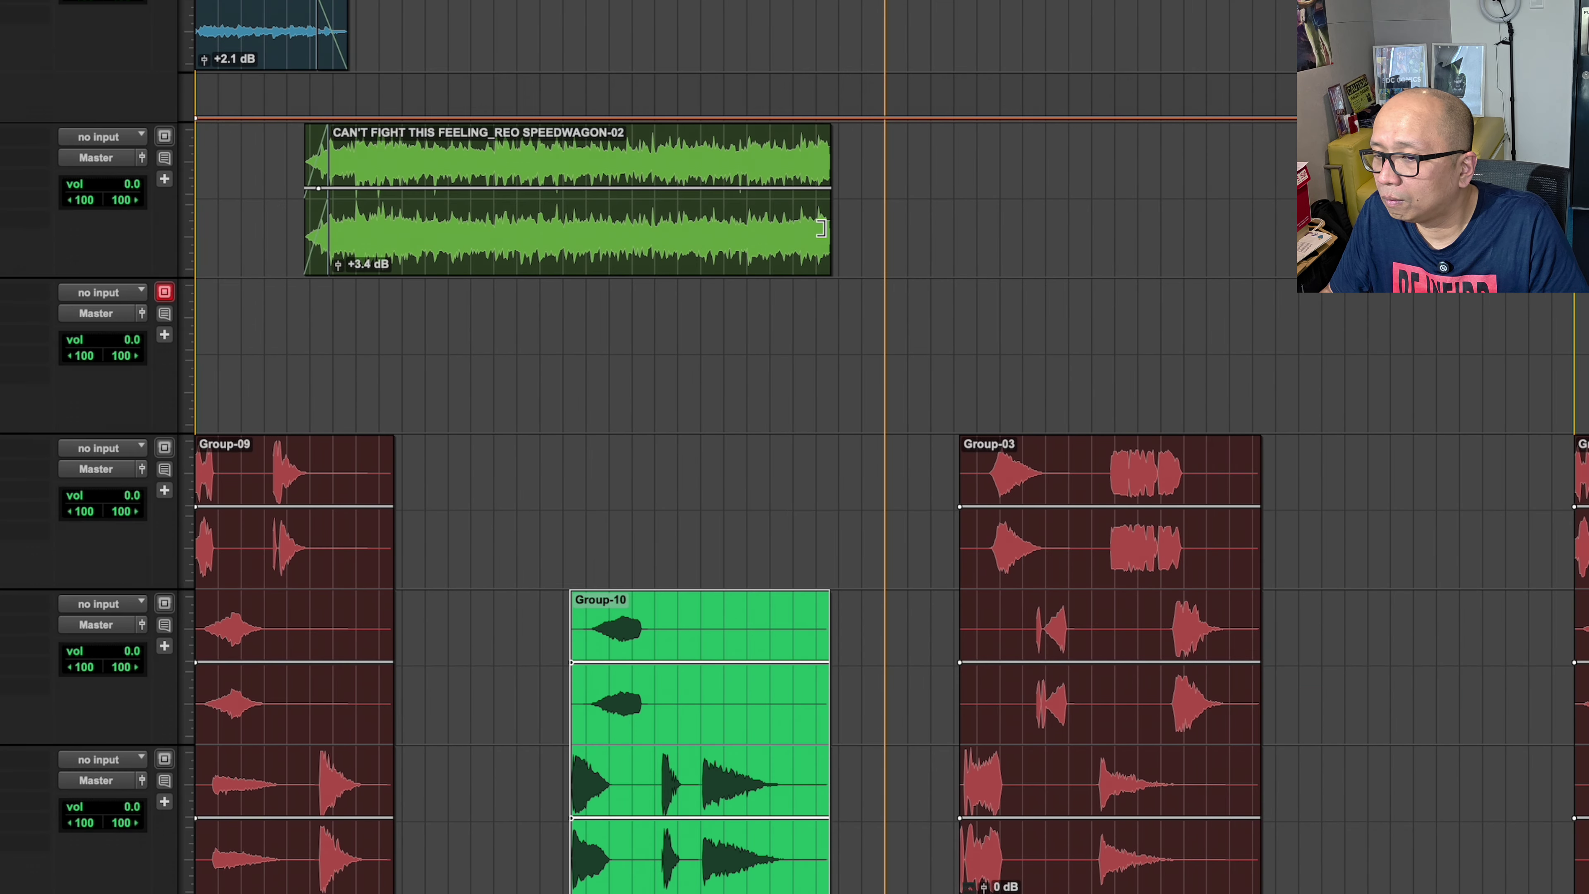
{"action": "left_click_drag", "start_coordinate": [820, 229], "coordinate": [649, 234]}
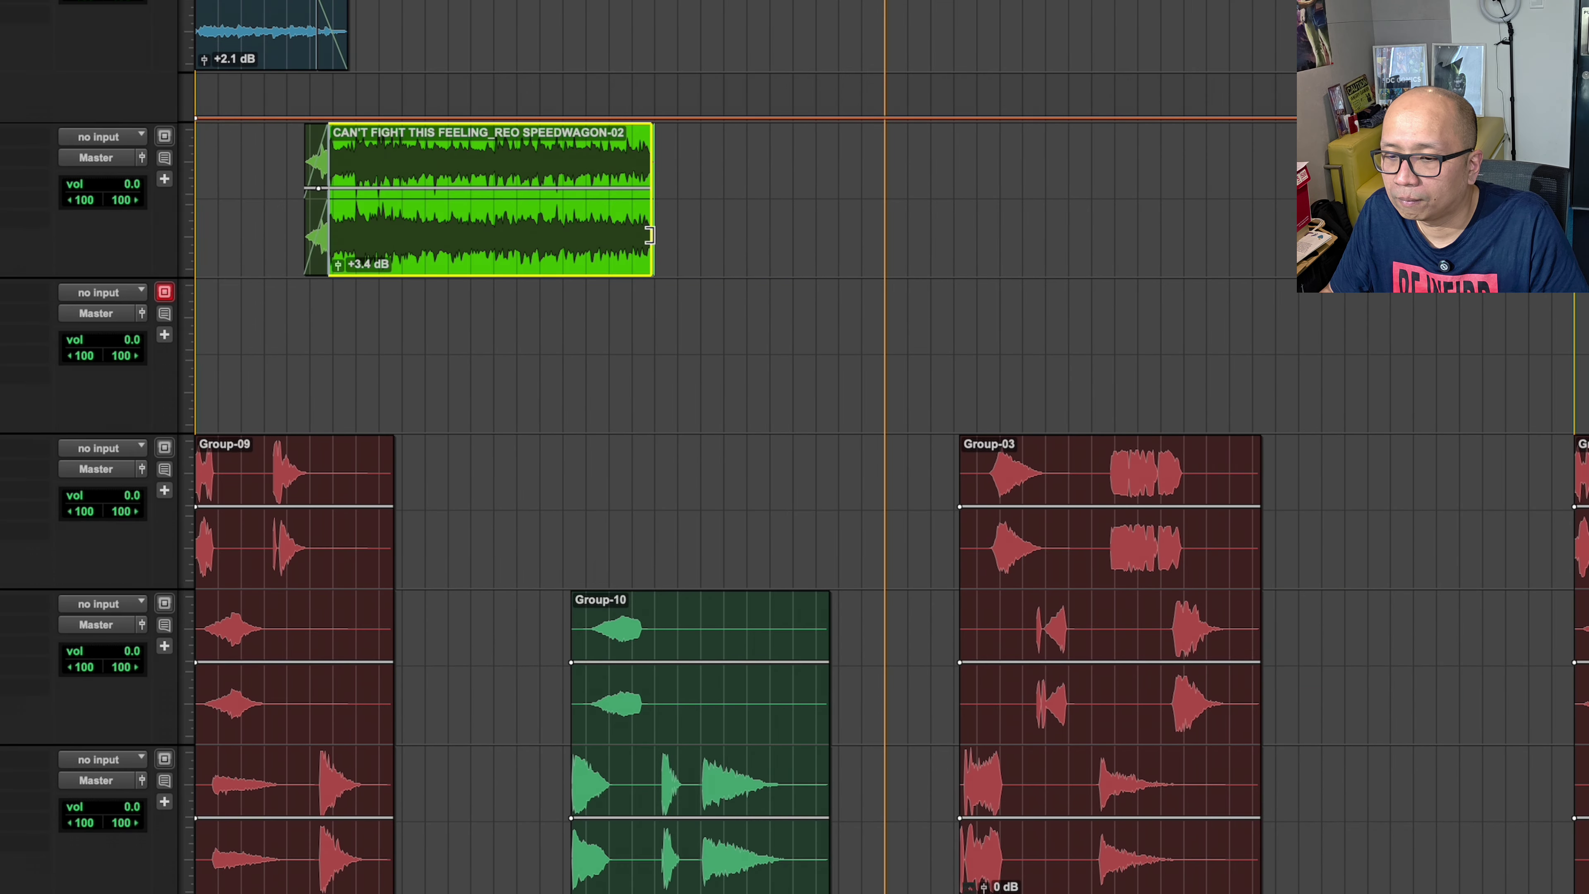
{"action": "key", "text": "ctrl+z"}
- Play the first spot from 0:14.144 to check how the music sits under Group-10
{"action": "left_click", "coordinate": [545, 319]}
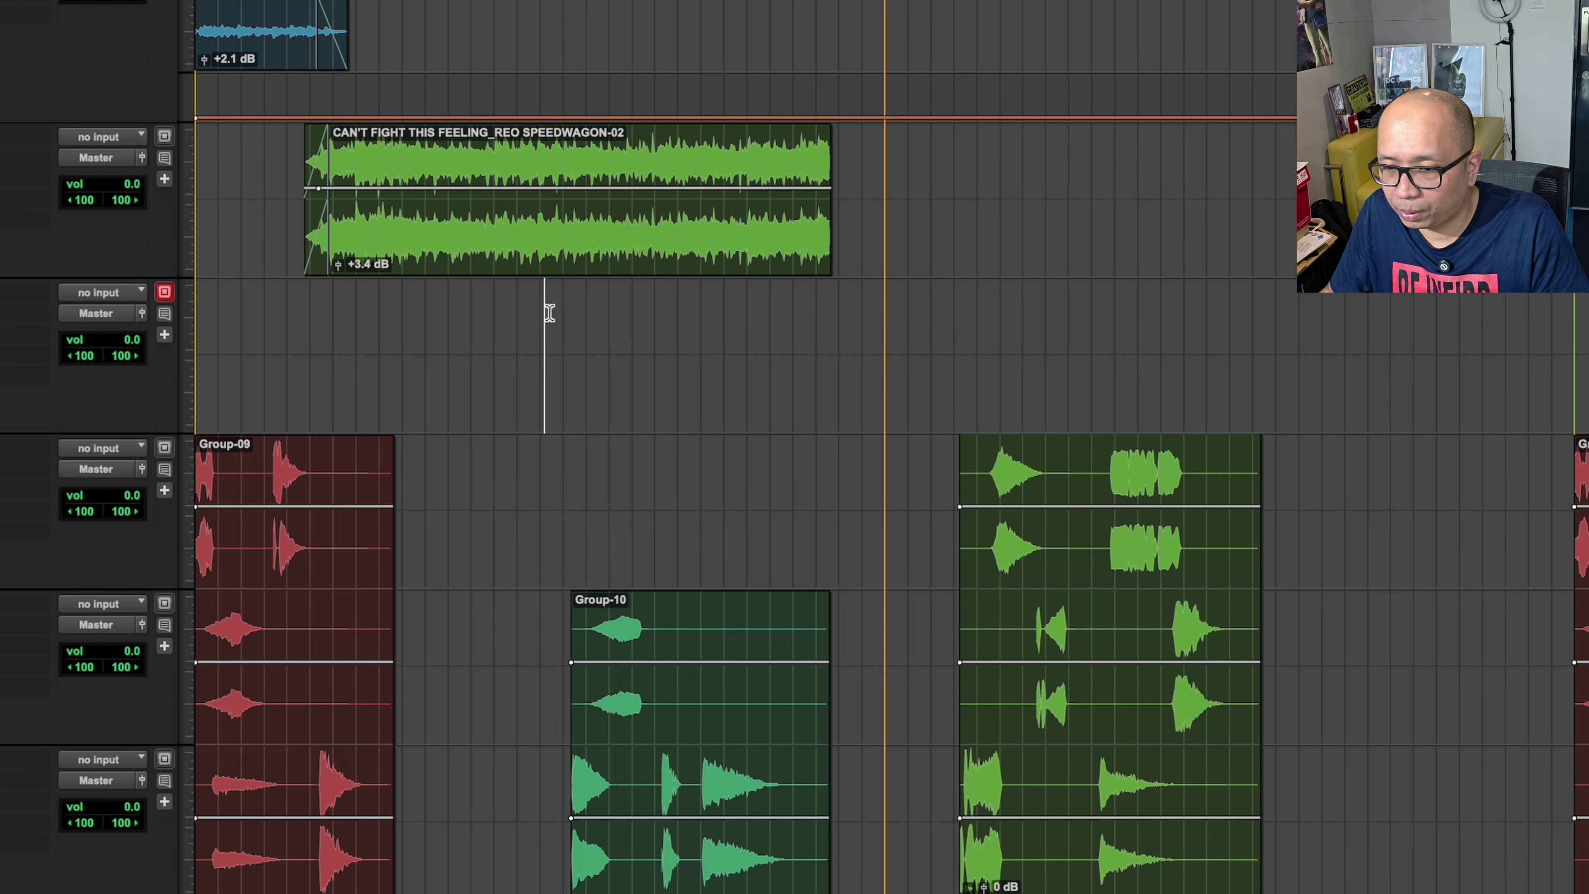
{"action": "key", "text": "super+bracketright"}
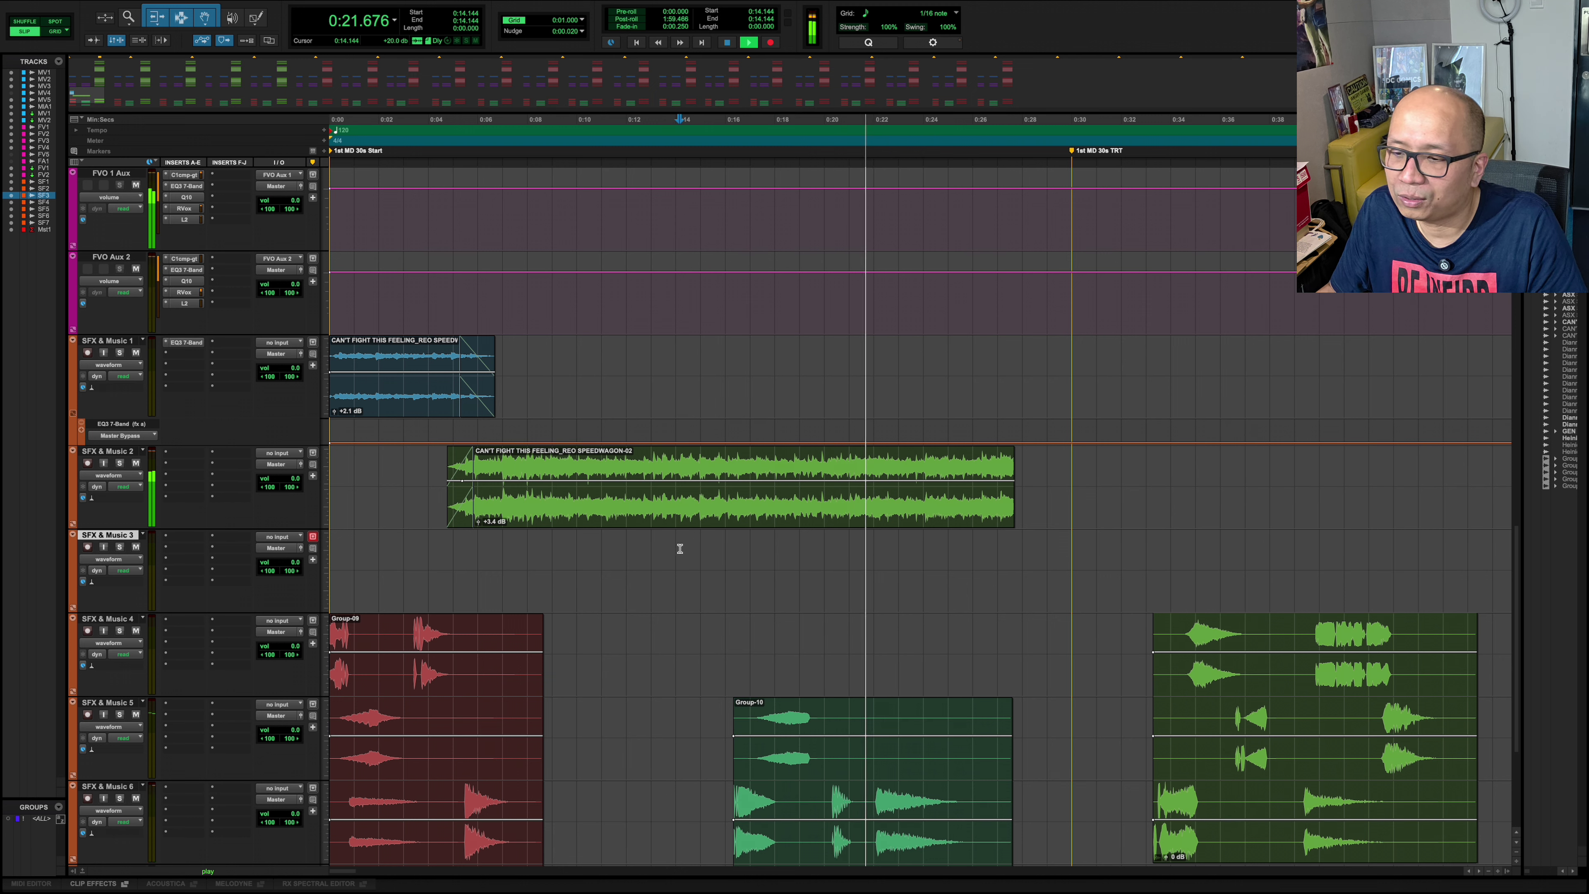
{"action": "key", "text": "space"}
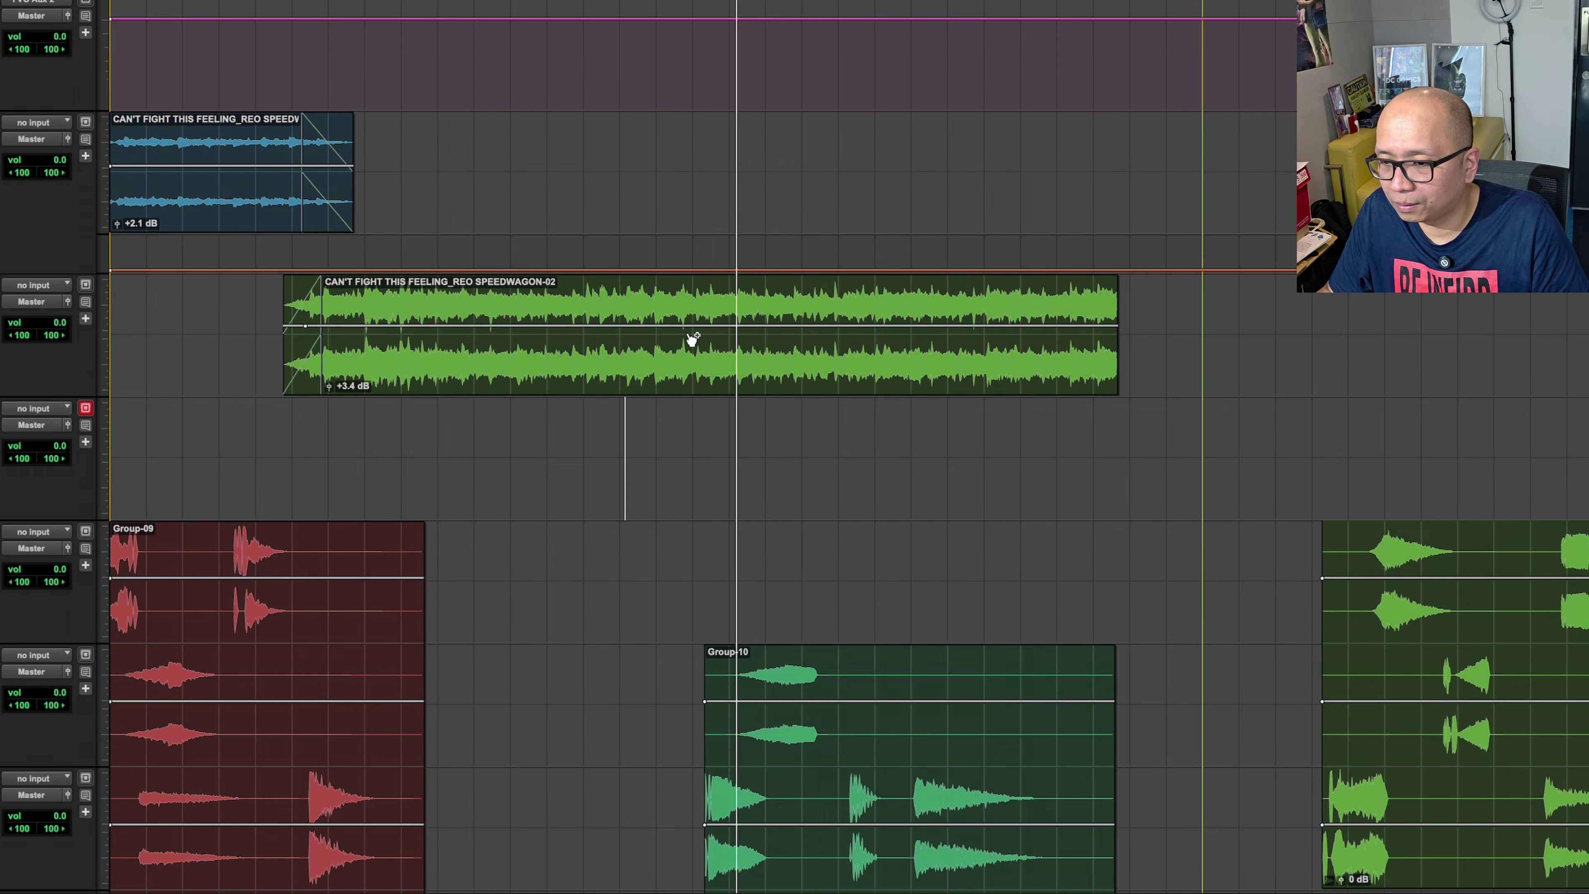
{"action": "key", "text": "space"}
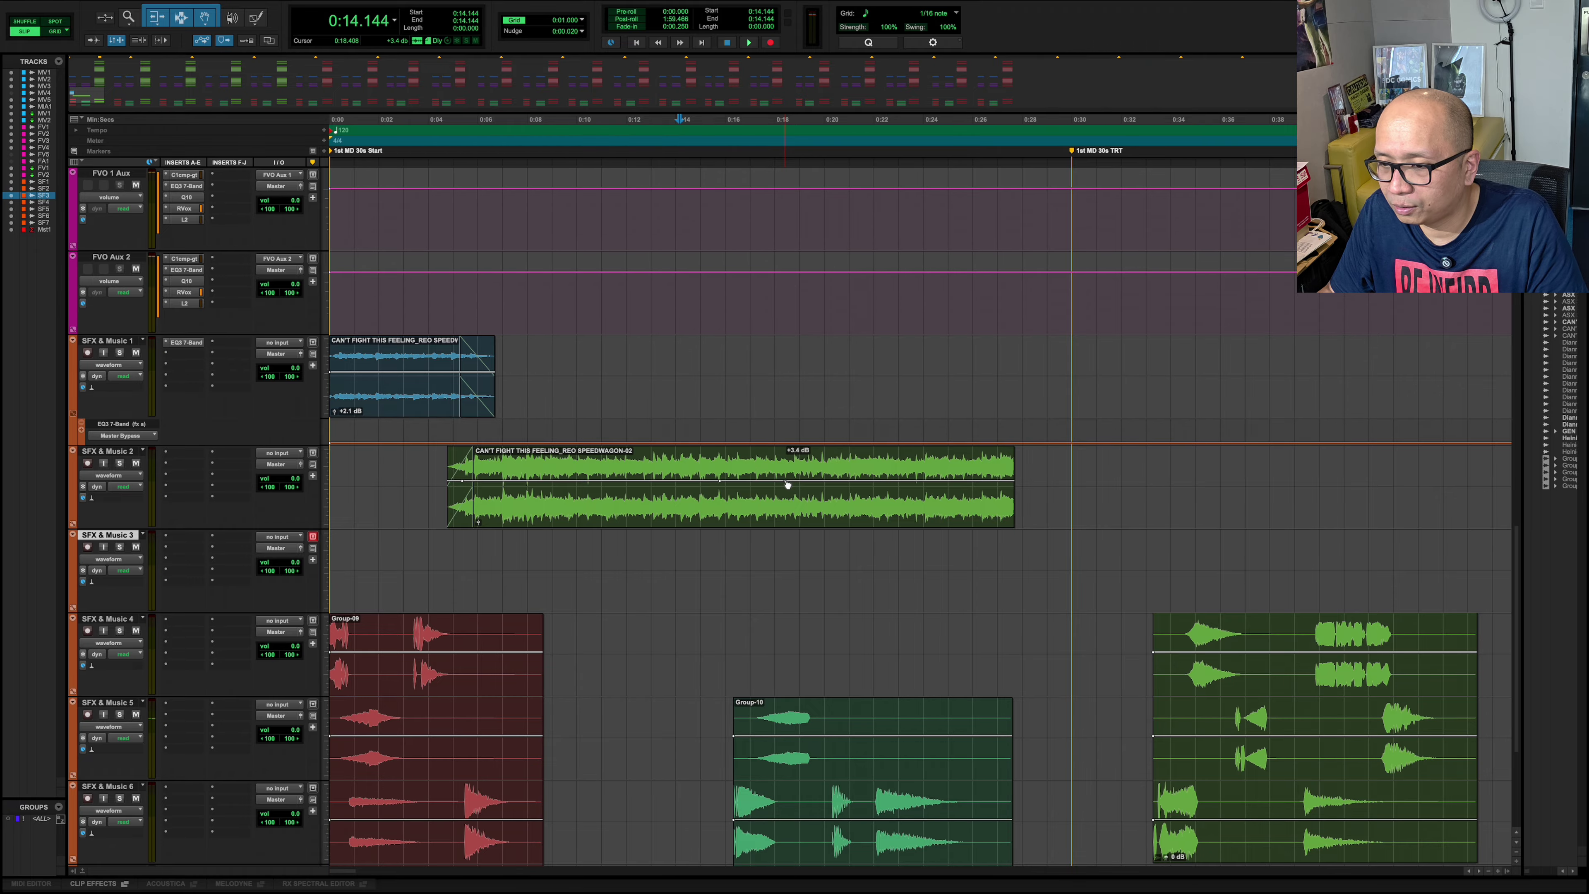
- Ramp down the clip gain of the SFX & Music 2 song part under Group-10, reaching the lower level at about 0:19, and play it
{"action": "left_click_drag", "start_coordinate": [799, 485], "coordinate": [802, 487]}
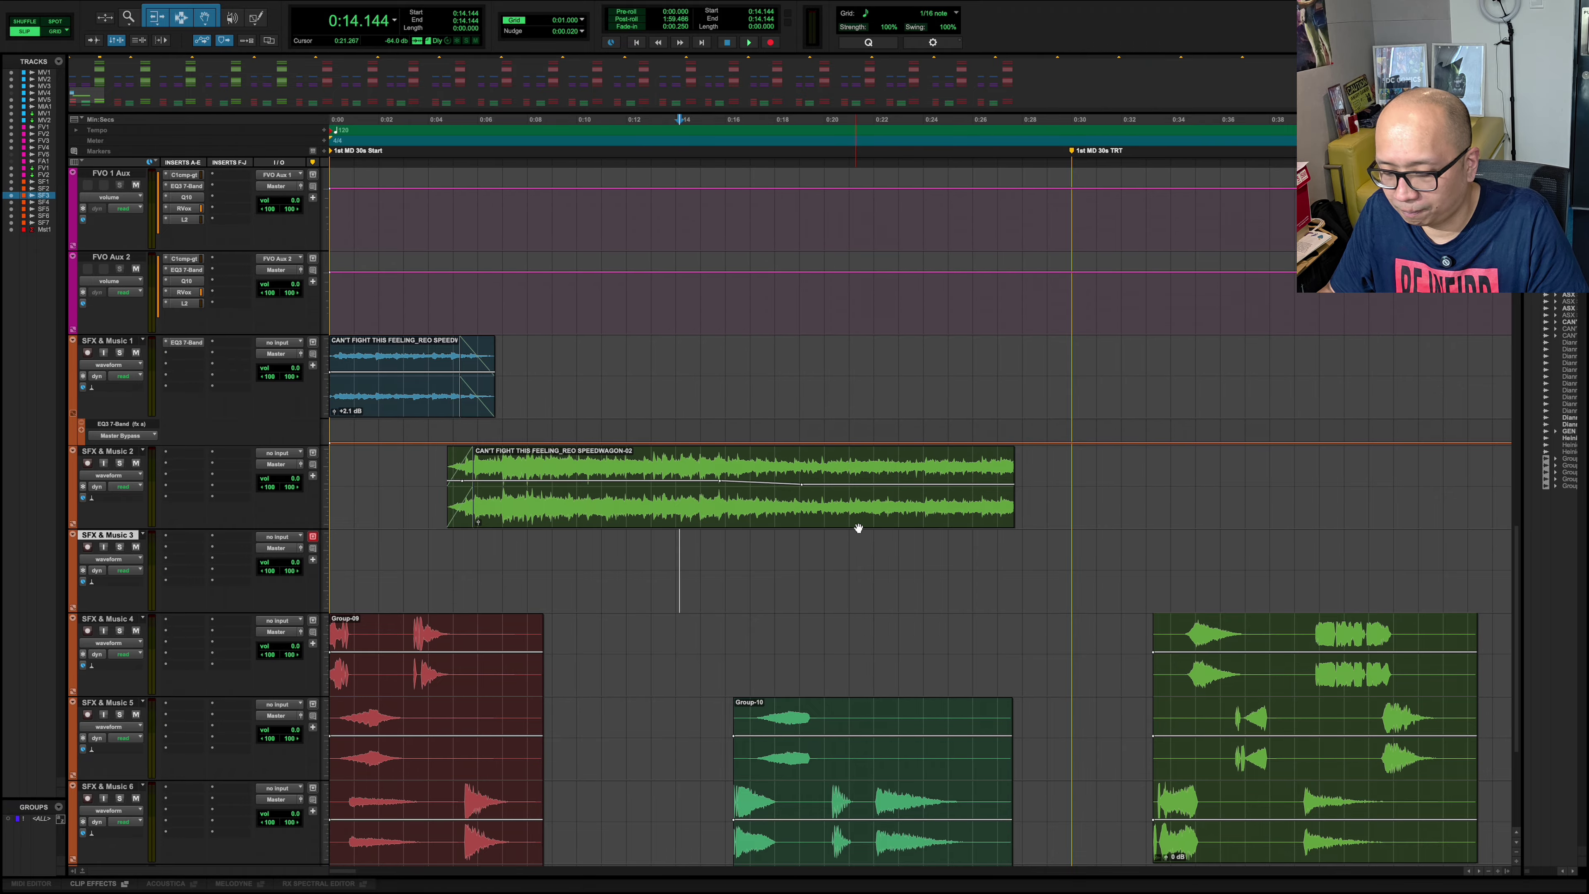
{"action": "key", "text": "space"}
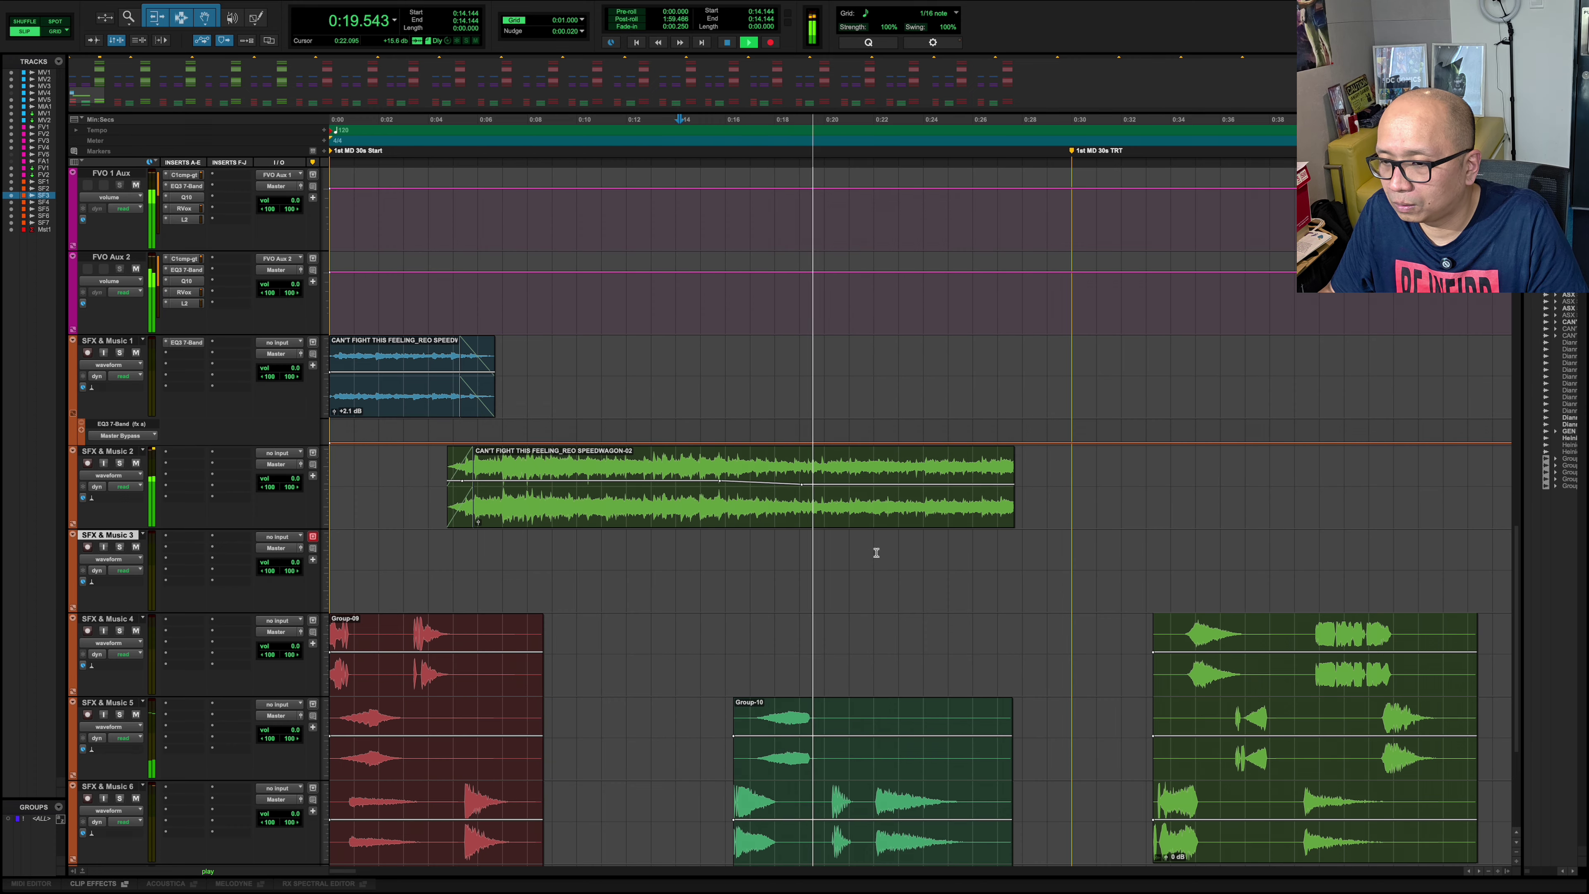
{"action": "key", "text": "space"}
- Play the spot from 0:15.900 and check the Group-10 voice-over tracks against the lowered music and sound effects
{"action": "left_click", "coordinate": [773, 549]}
{"action": "scroll", "coordinate": [774, 549], "scroll_direction": "up", "scroll_amount": 12}
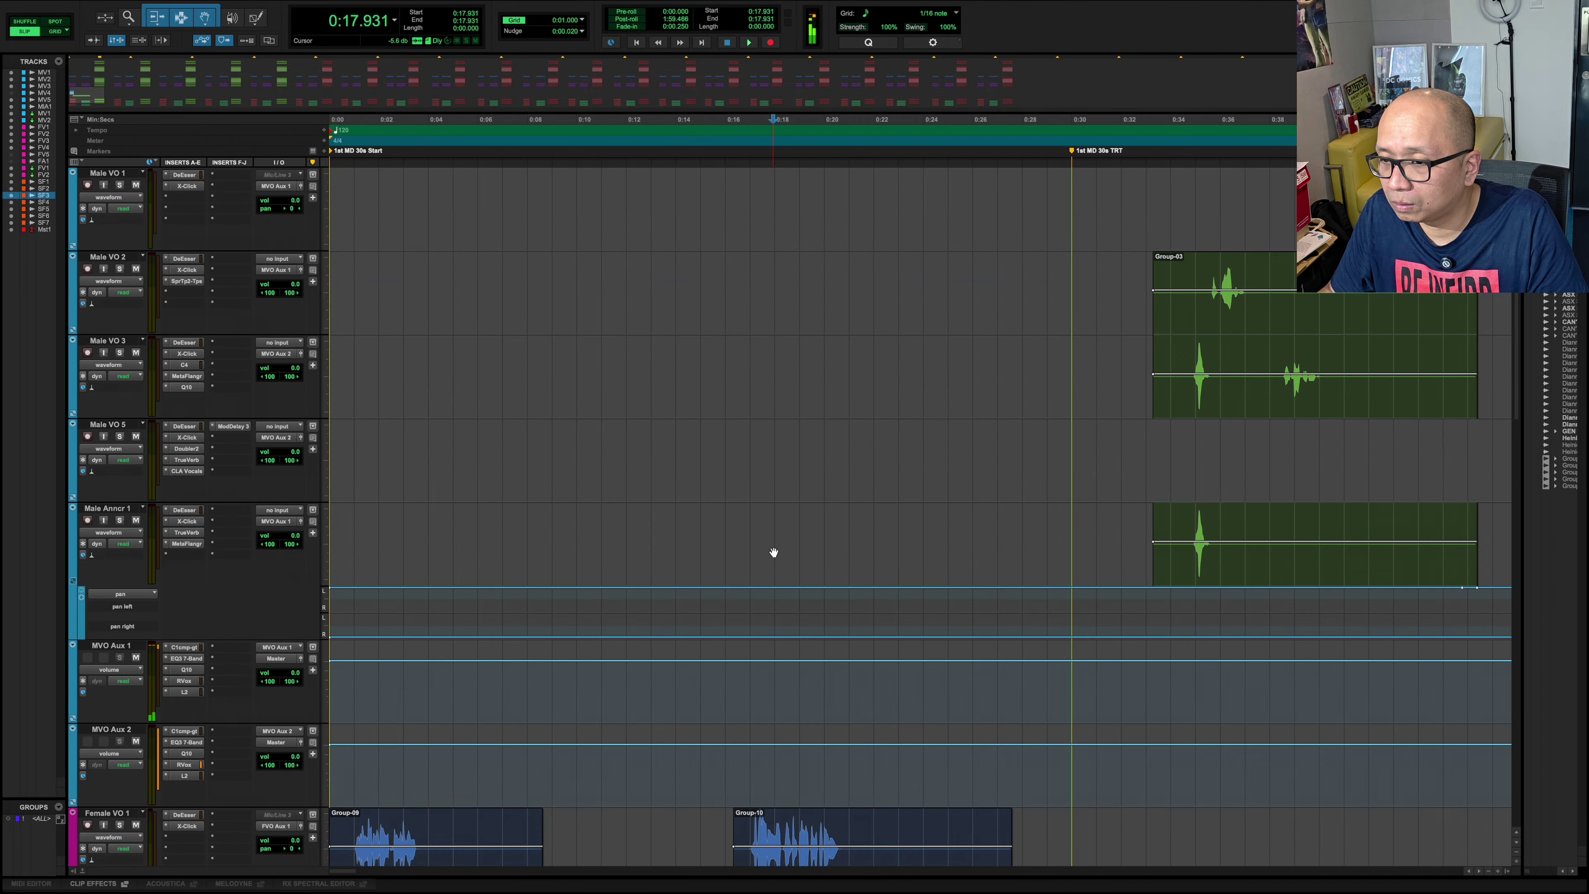
{"action": "scroll", "coordinate": [773, 550], "scroll_direction": "down", "scroll_amount": 2}
{"action": "scroll", "coordinate": [773, 550], "scroll_direction": "down", "scroll_amount": 5}
{"action": "left_click", "coordinate": [722, 596]}
{"action": "key", "text": "space"}
{"action": "scroll", "coordinate": [722, 596], "scroll_direction": "up", "scroll_amount": 8}
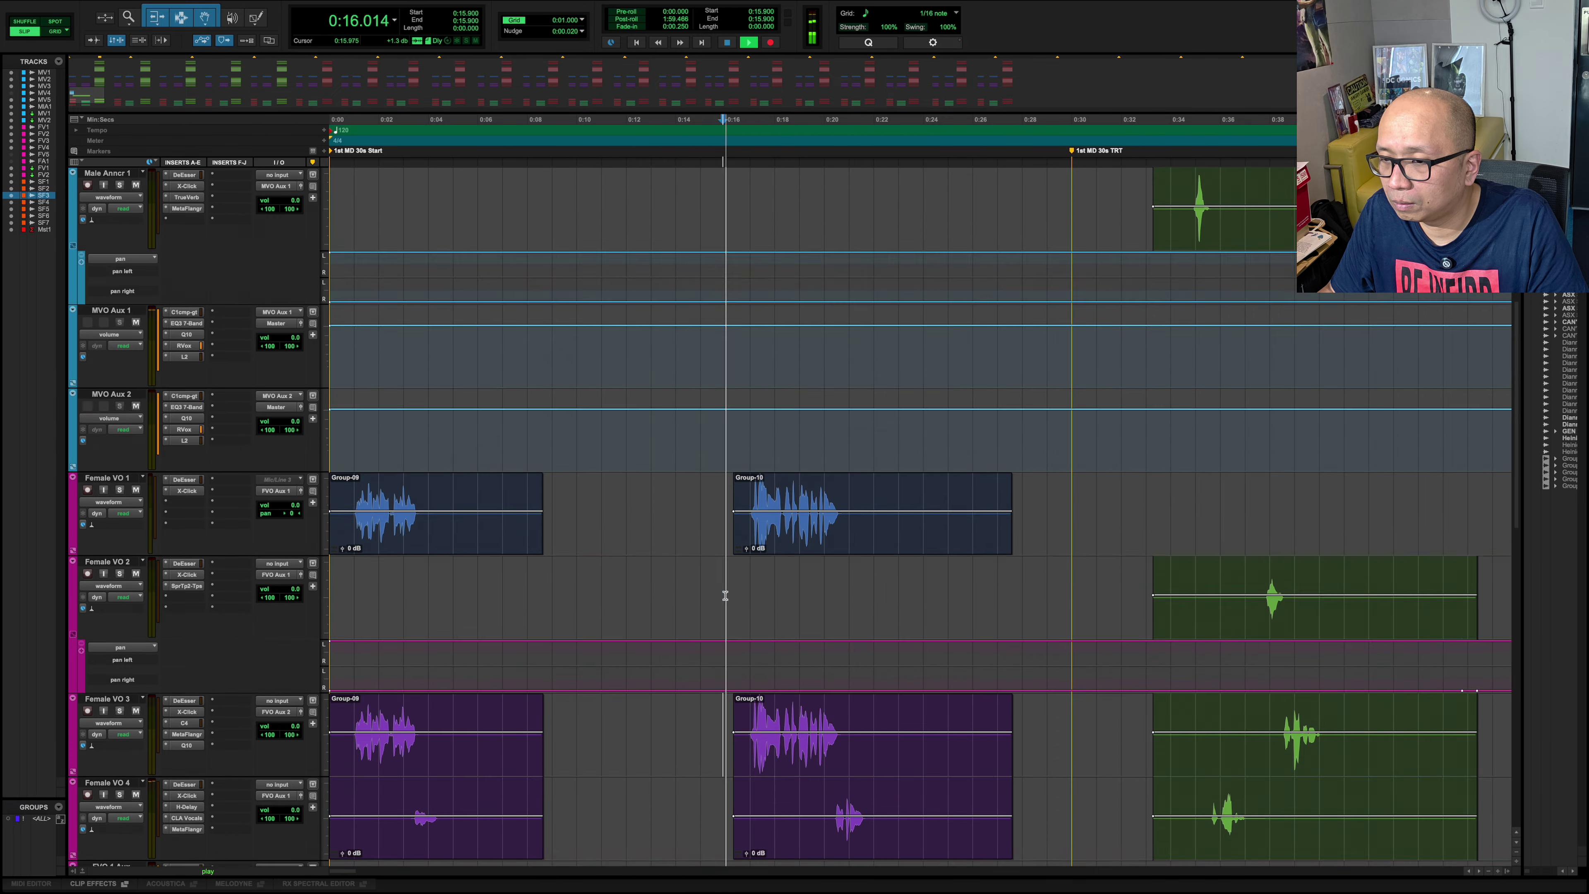
{"action": "scroll", "coordinate": [724, 597], "scroll_direction": "down", "scroll_amount": 20}
{"action": "scroll", "coordinate": [726, 598], "scroll_direction": "down", "scroll_amount": 2}
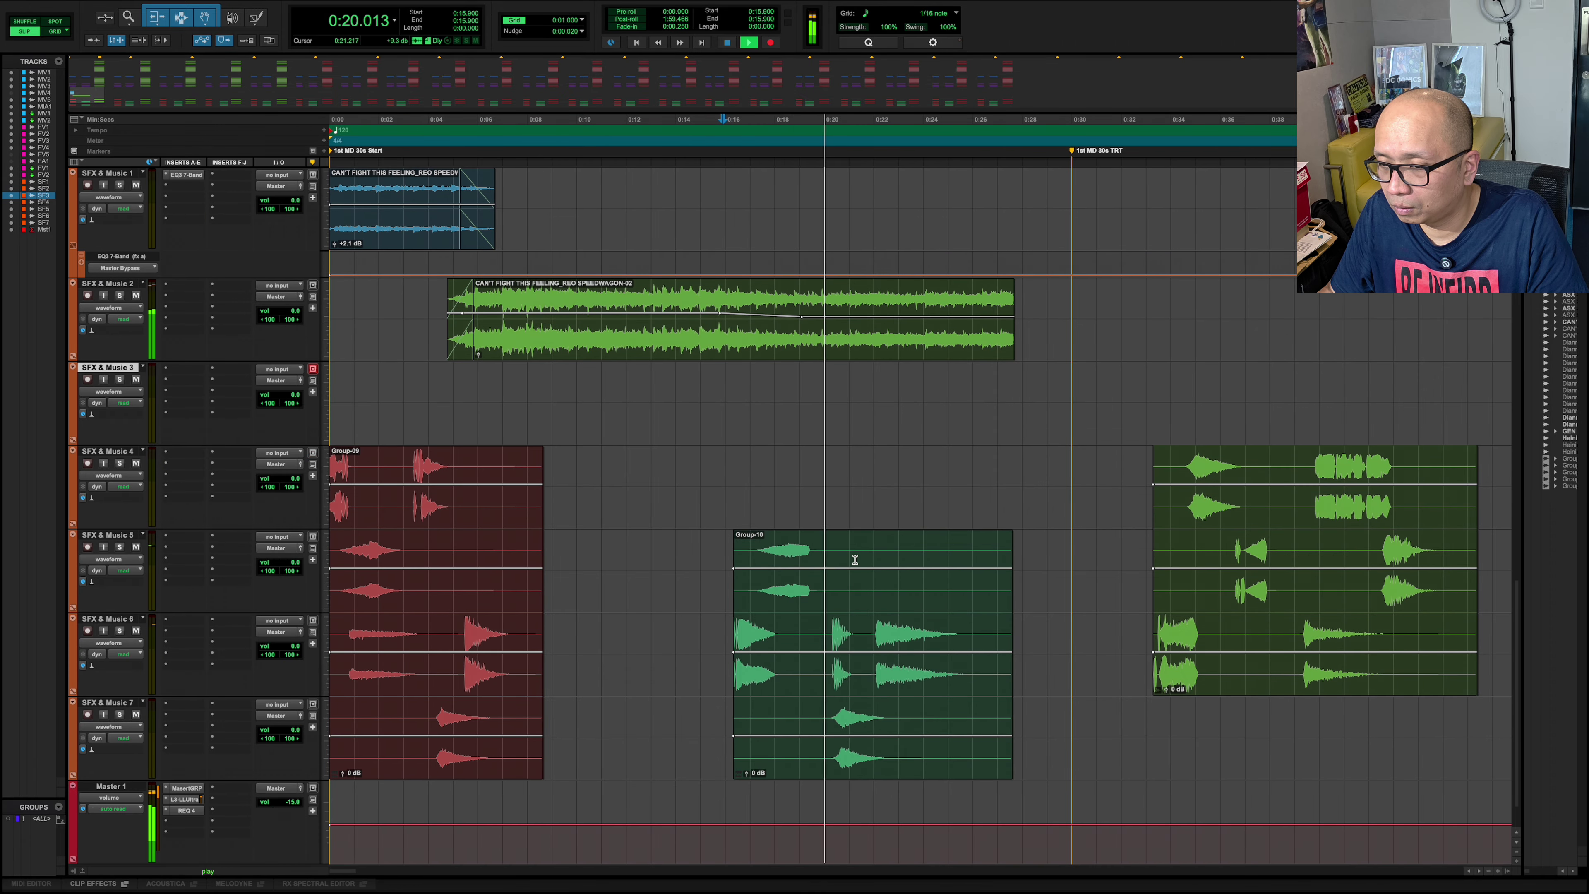
- Show the hidden Male VO 5 and Male VO 4 tracks and play the spot from 0:15.900
{"action": "scroll", "coordinate": [852, 556], "scroll_direction": "down", "scroll_amount": 1}
{"action": "key", "text": "space"}
{"action": "scroll", "coordinate": [834, 559], "scroll_direction": "up", "scroll_amount": 10}
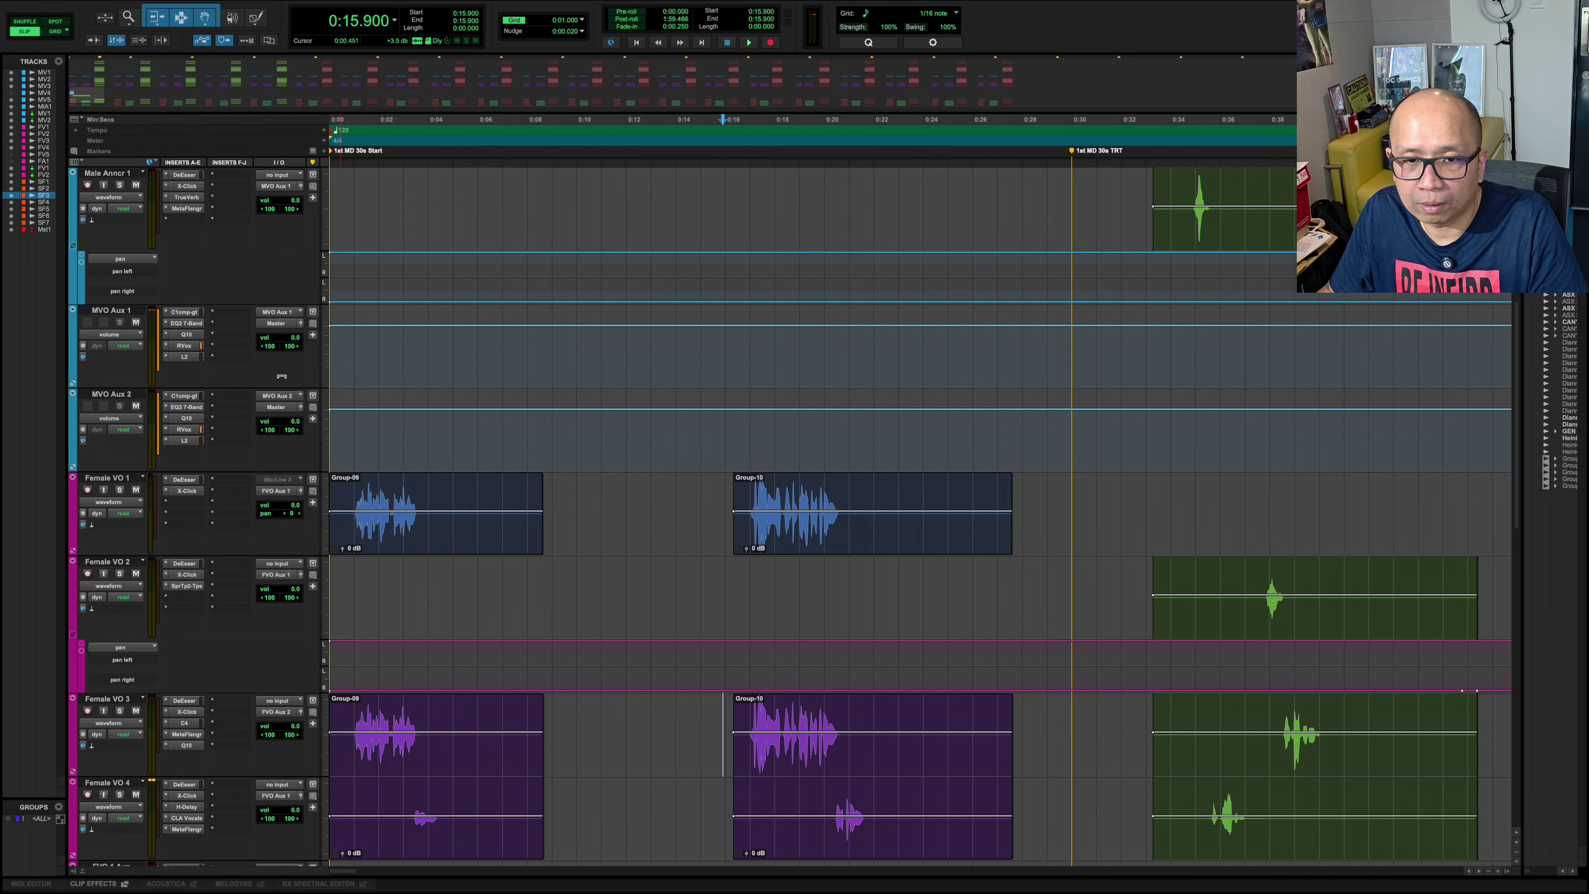
{"action": "left_click", "coordinate": [12, 98]}
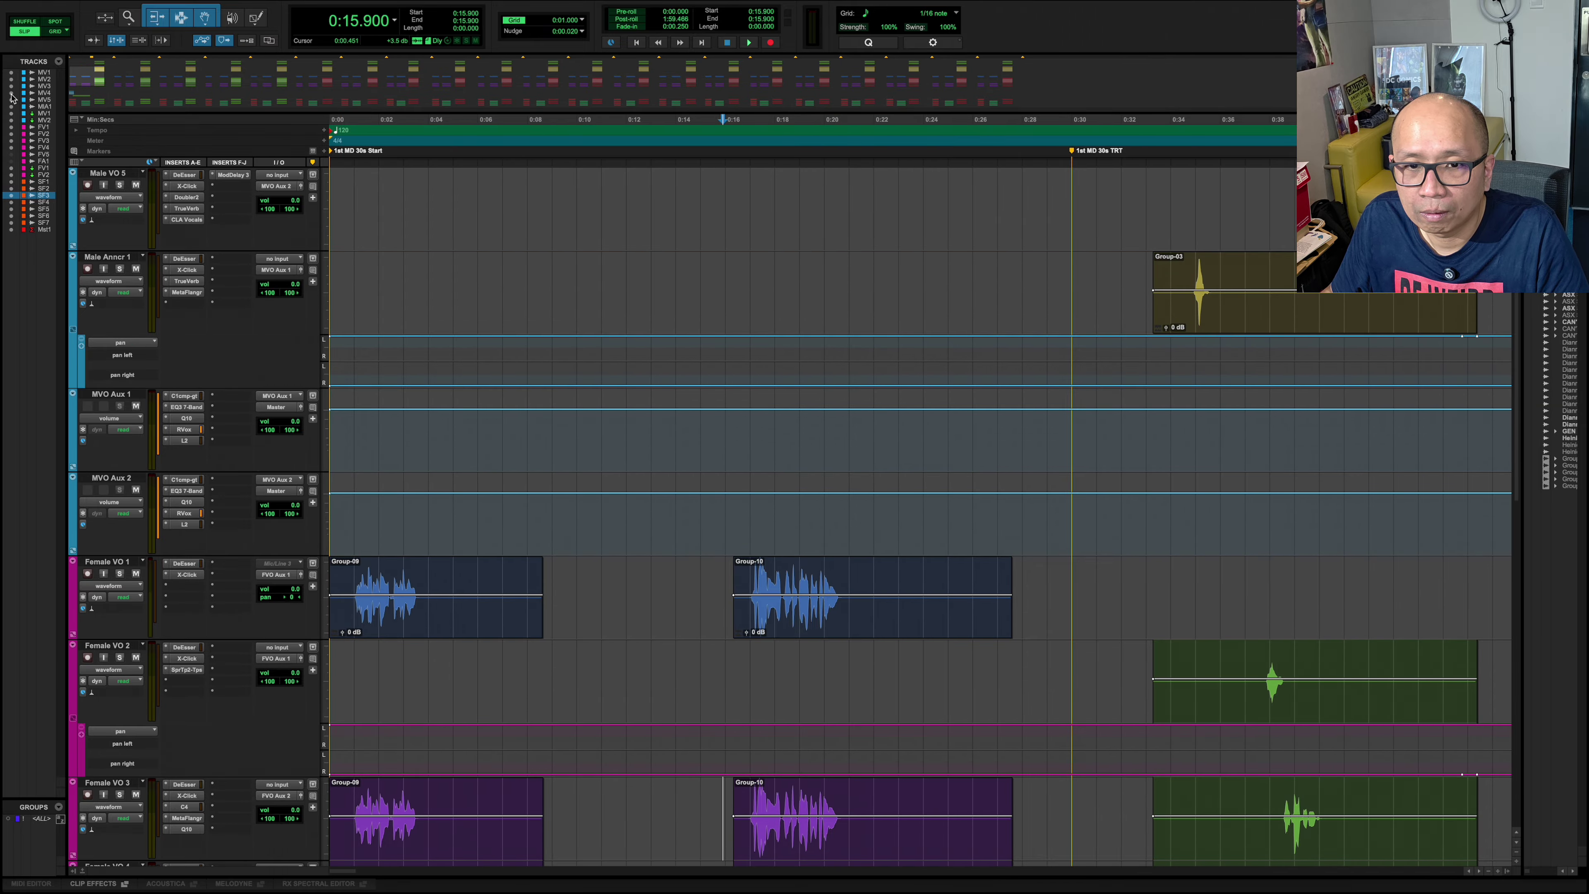
{"action": "left_click", "coordinate": [11, 93]}
{"action": "key", "text": "space"}
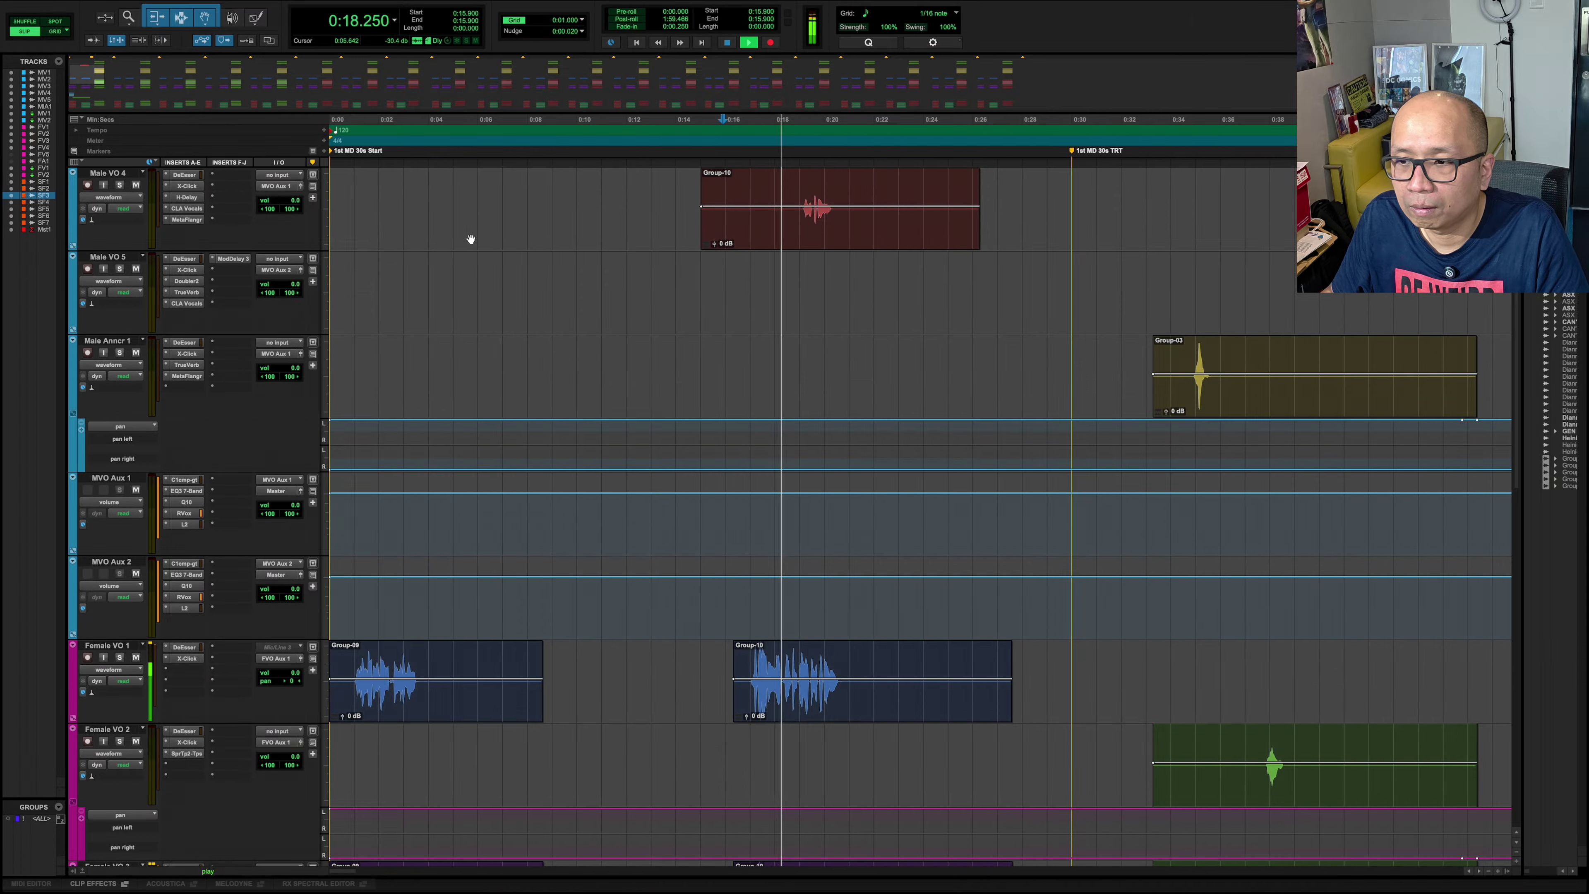
{"action": "scroll", "coordinate": [467, 238], "scroll_direction": "up", "scroll_amount": 3}
{"action": "scroll", "coordinate": [467, 238], "scroll_direction": "down", "scroll_amount": 3}
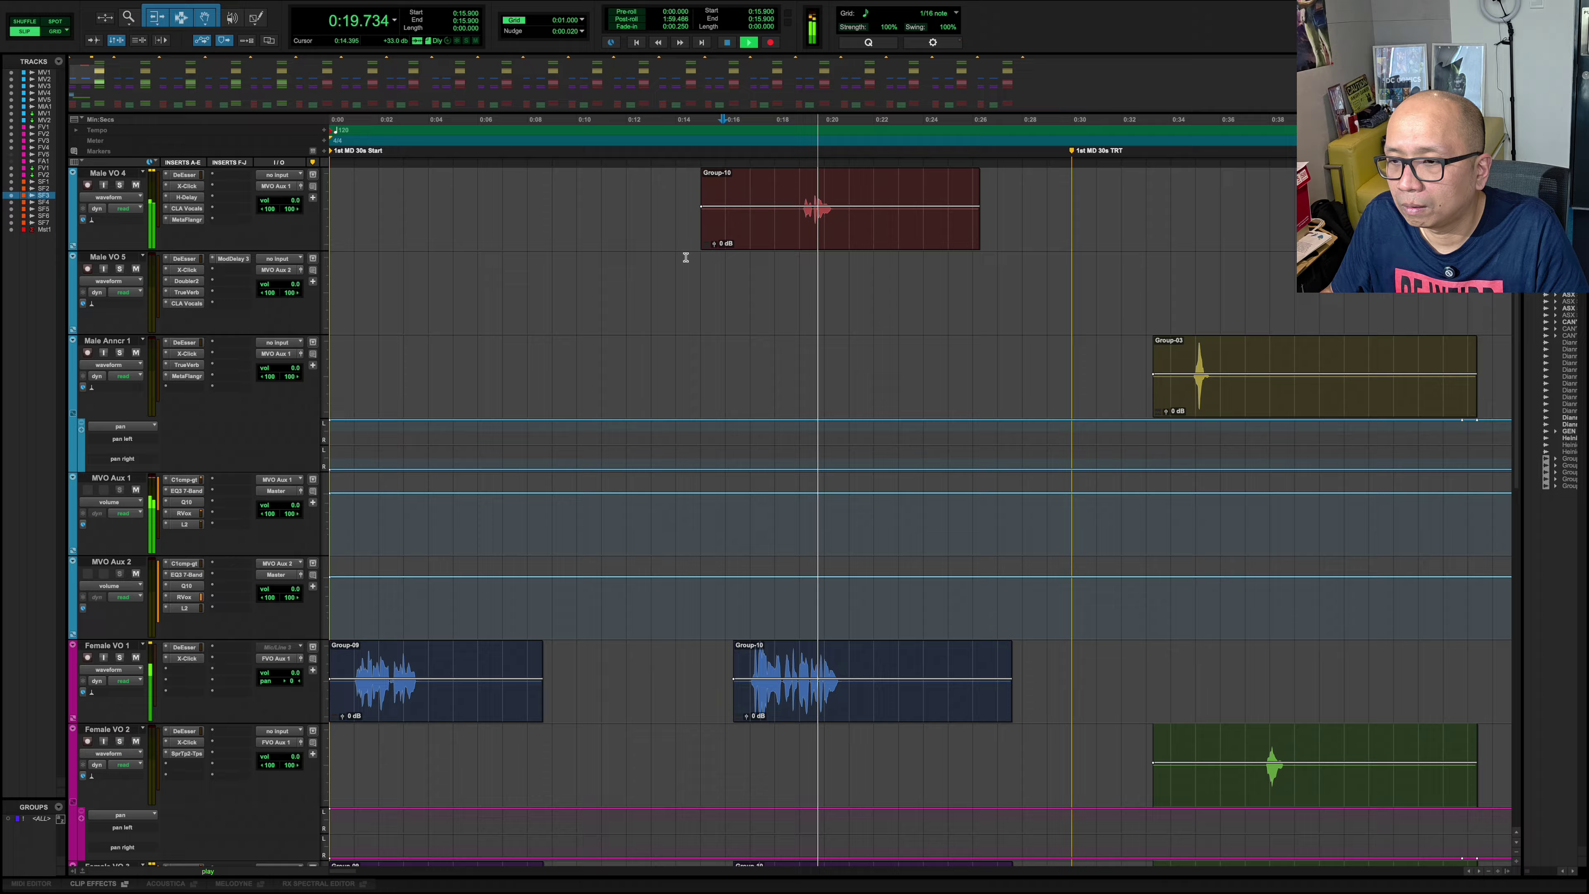
- Examine the Group-10 clip on Male VO 4 and compare it with the voice-over clips of the other spots
{"action": "left_click", "coordinate": [771, 241]}
{"action": "key", "text": "r"}
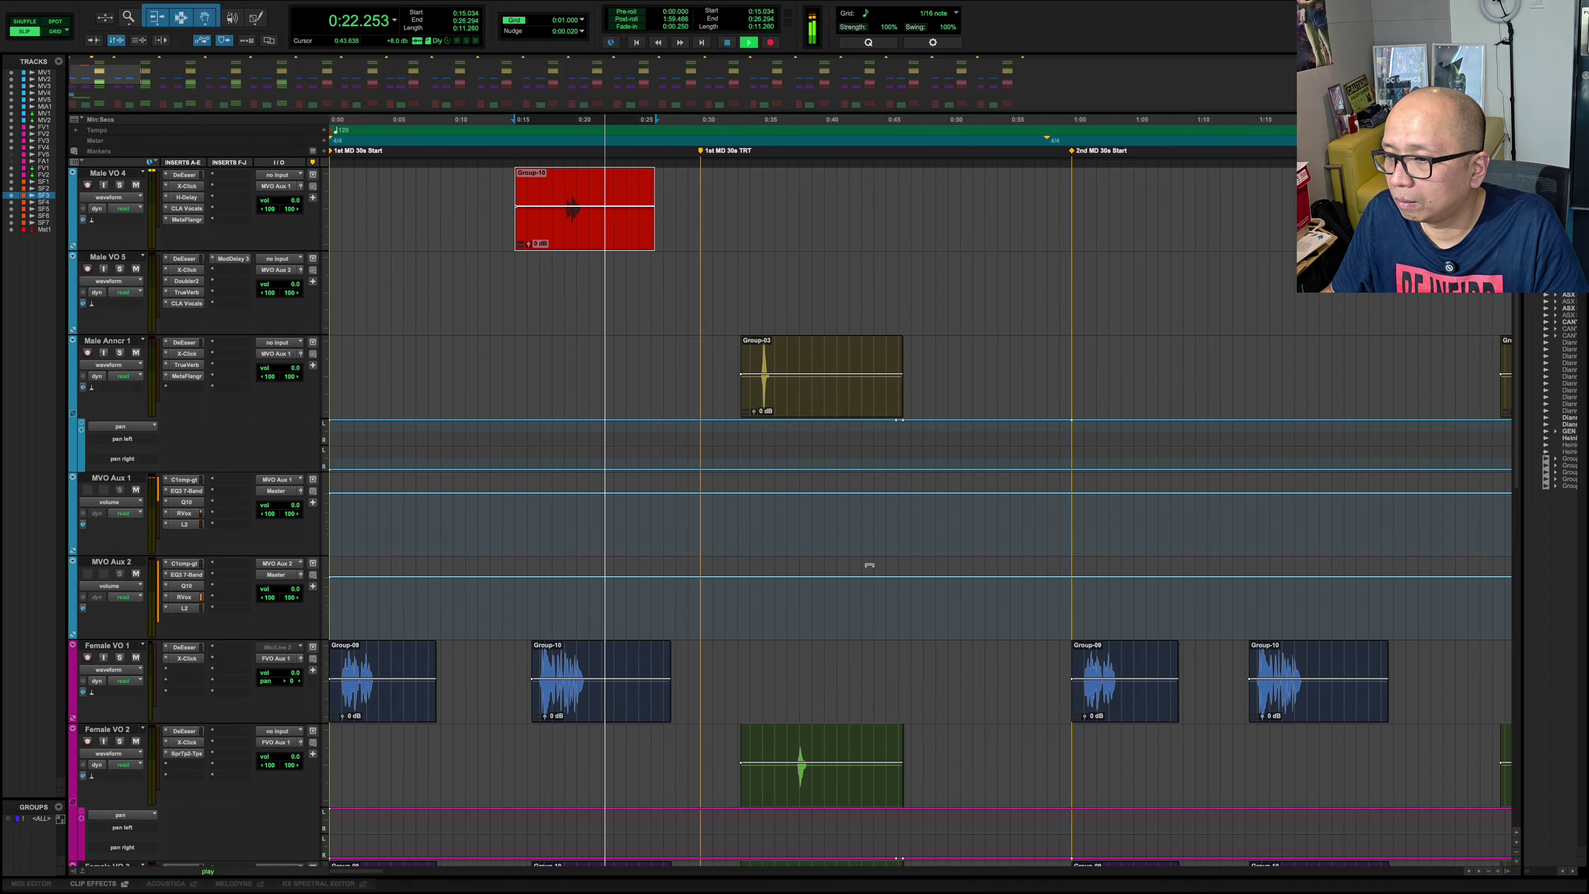
{"action": "scroll", "coordinate": [878, 564], "scroll_direction": "up", "scroll_amount": 3}
{"action": "key", "text": "r"}
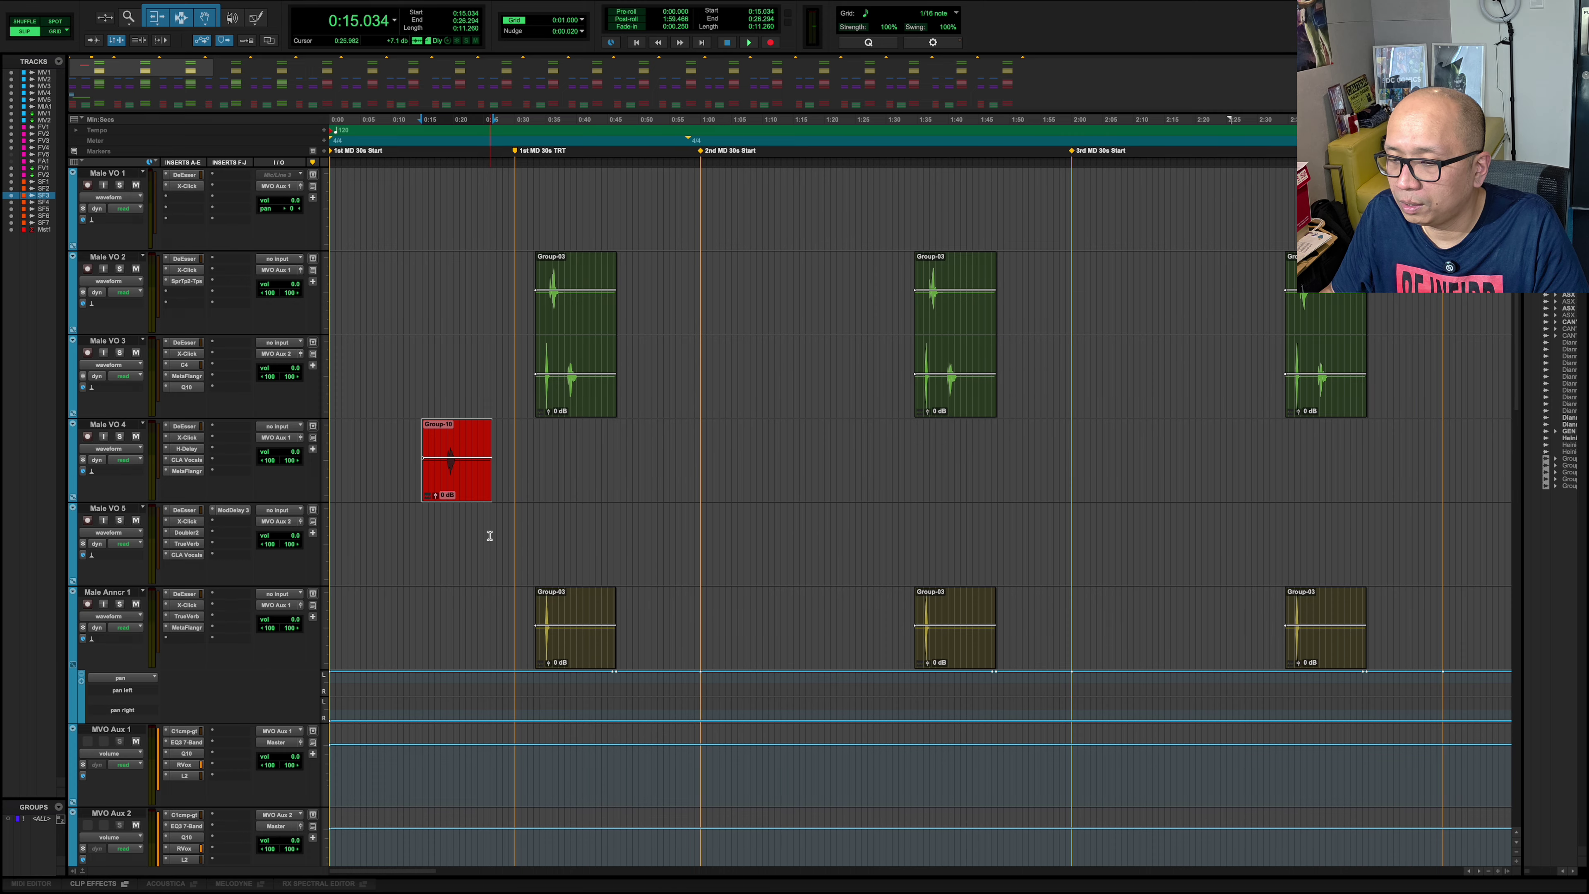
{"action": "scroll", "coordinate": [490, 536], "scroll_direction": "down", "scroll_amount": 2}
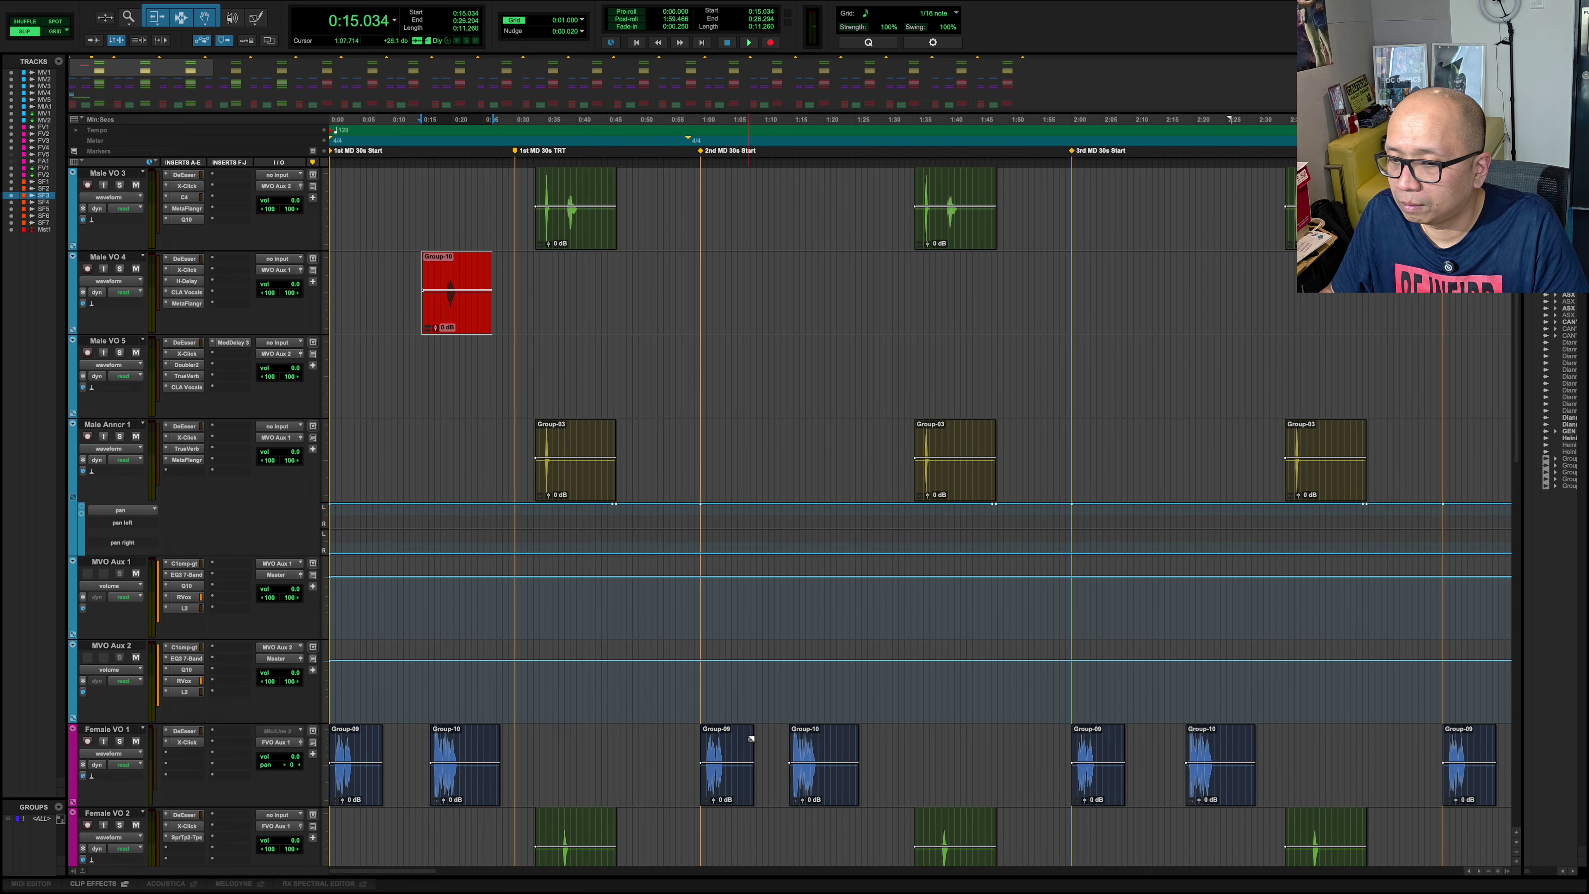
{"action": "scroll", "coordinate": [750, 738], "scroll_direction": "down", "scroll_amount": 4}
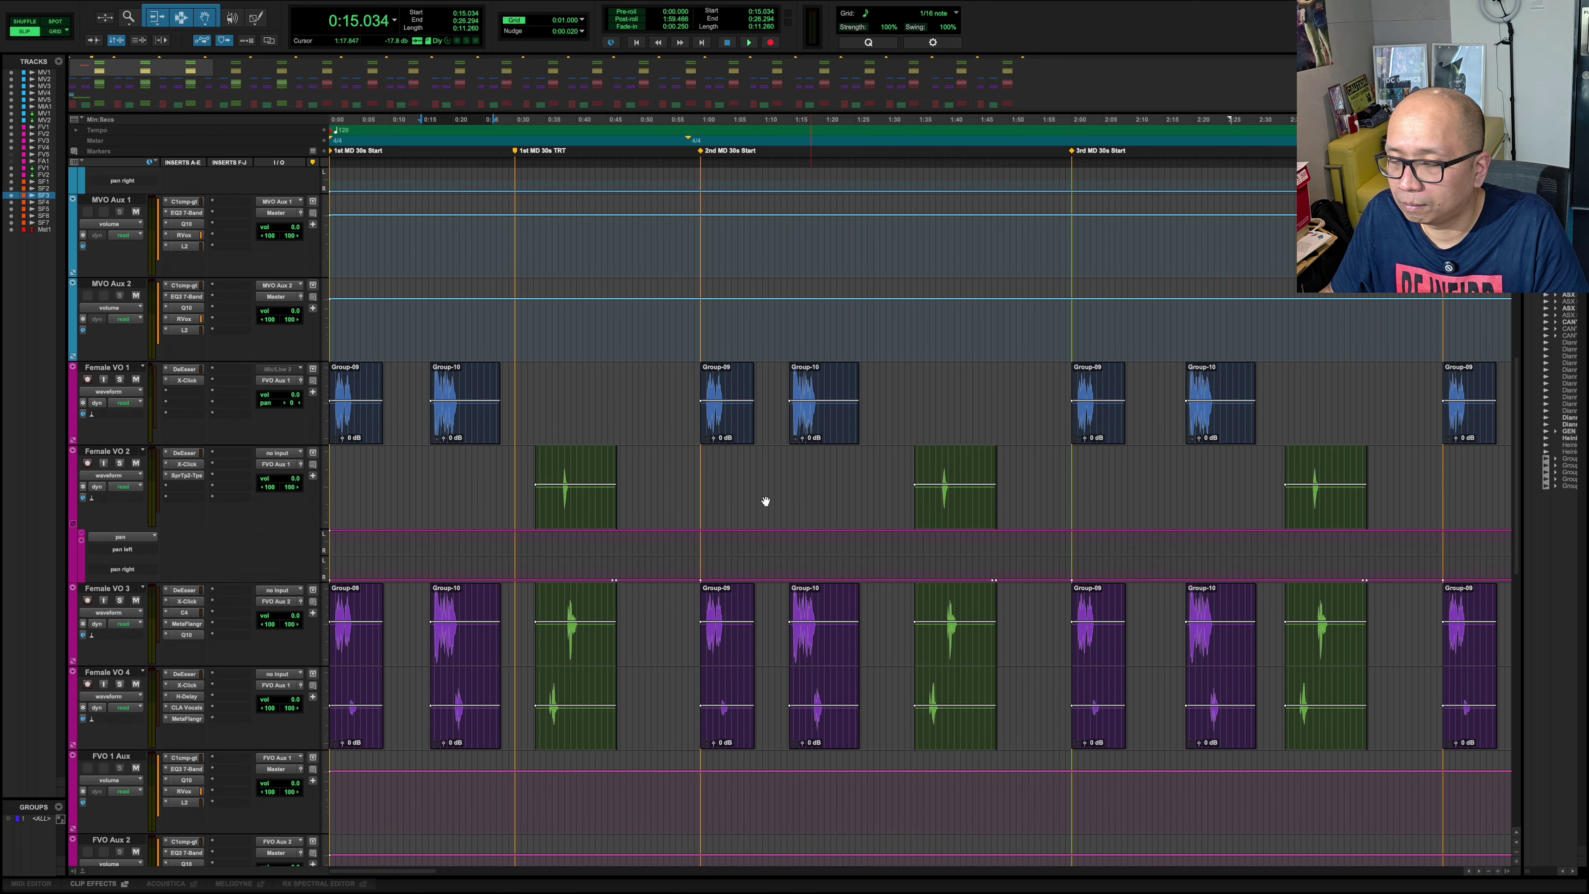
{"action": "key", "text": "t"}
{"action": "key", "text": "t"}
{"action": "scroll", "coordinate": [740, 495], "scroll_direction": "up", "scroll_amount": 6}
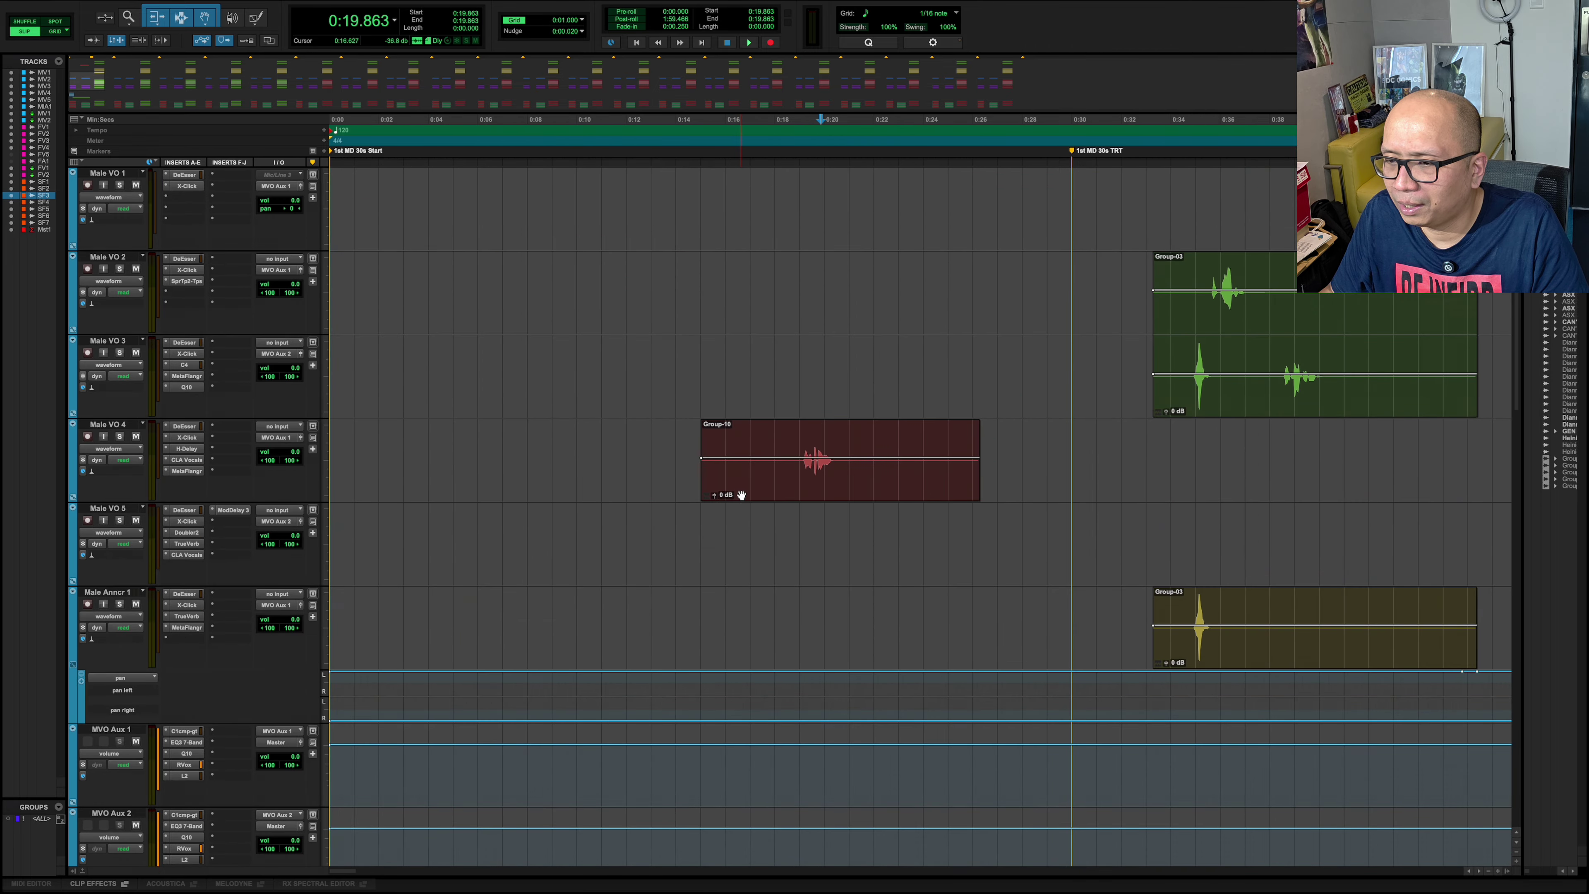
{"action": "key", "text": "r"}
{"action": "key", "text": "r"}
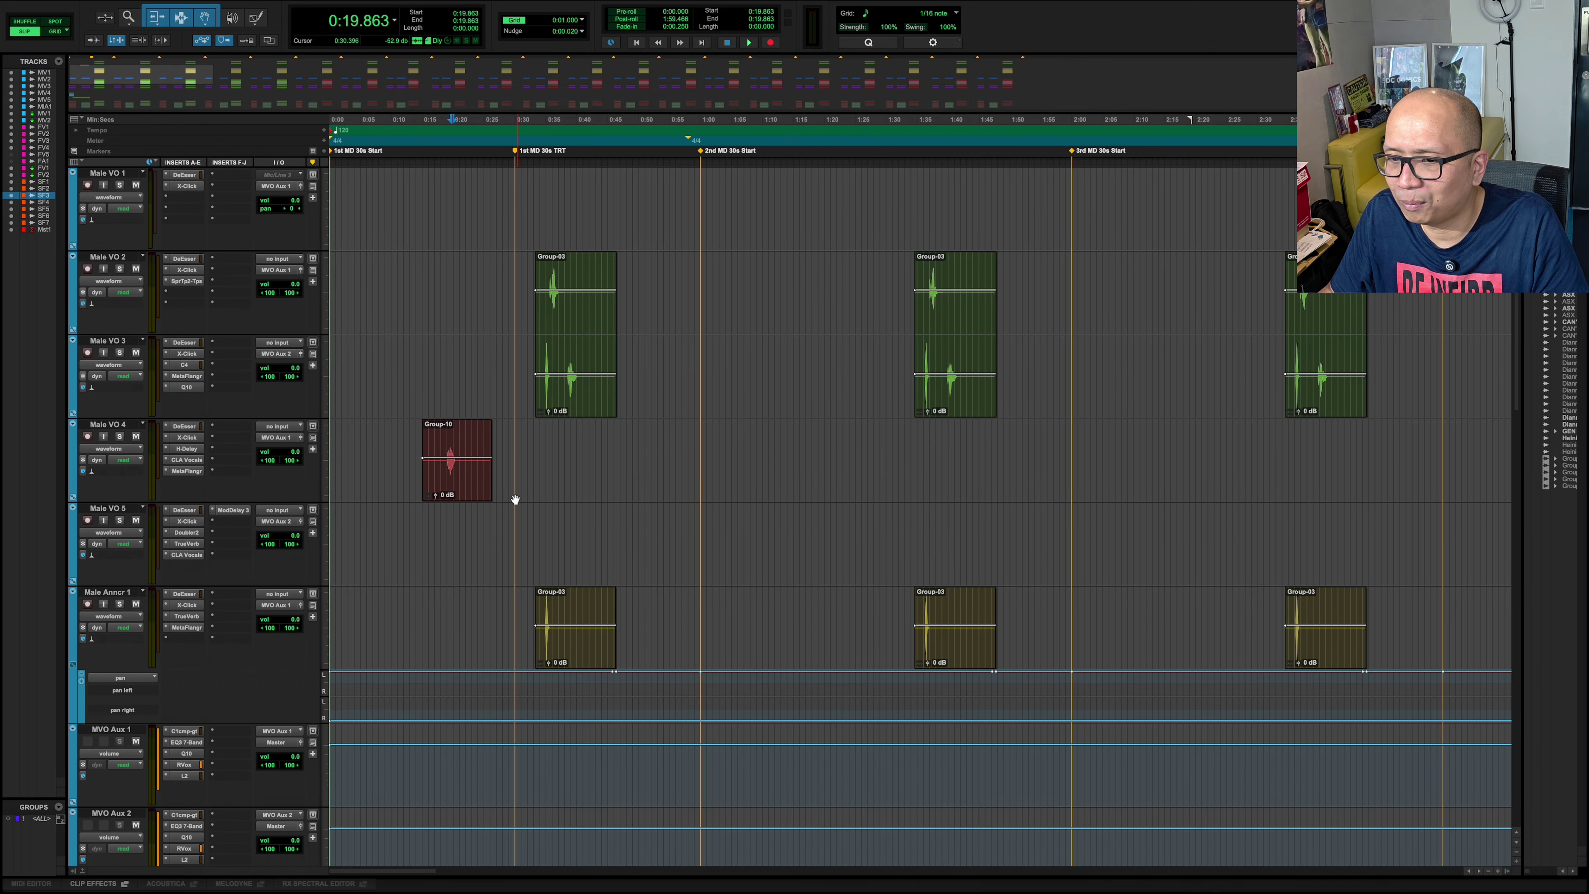
{"action": "left_click", "coordinate": [488, 495]}
{"action": "scroll", "coordinate": [507, 494], "scroll_direction": "down", "scroll_amount": 3}
{"action": "scroll", "coordinate": [507, 494], "scroll_direction": "up", "scroll_amount": 3}
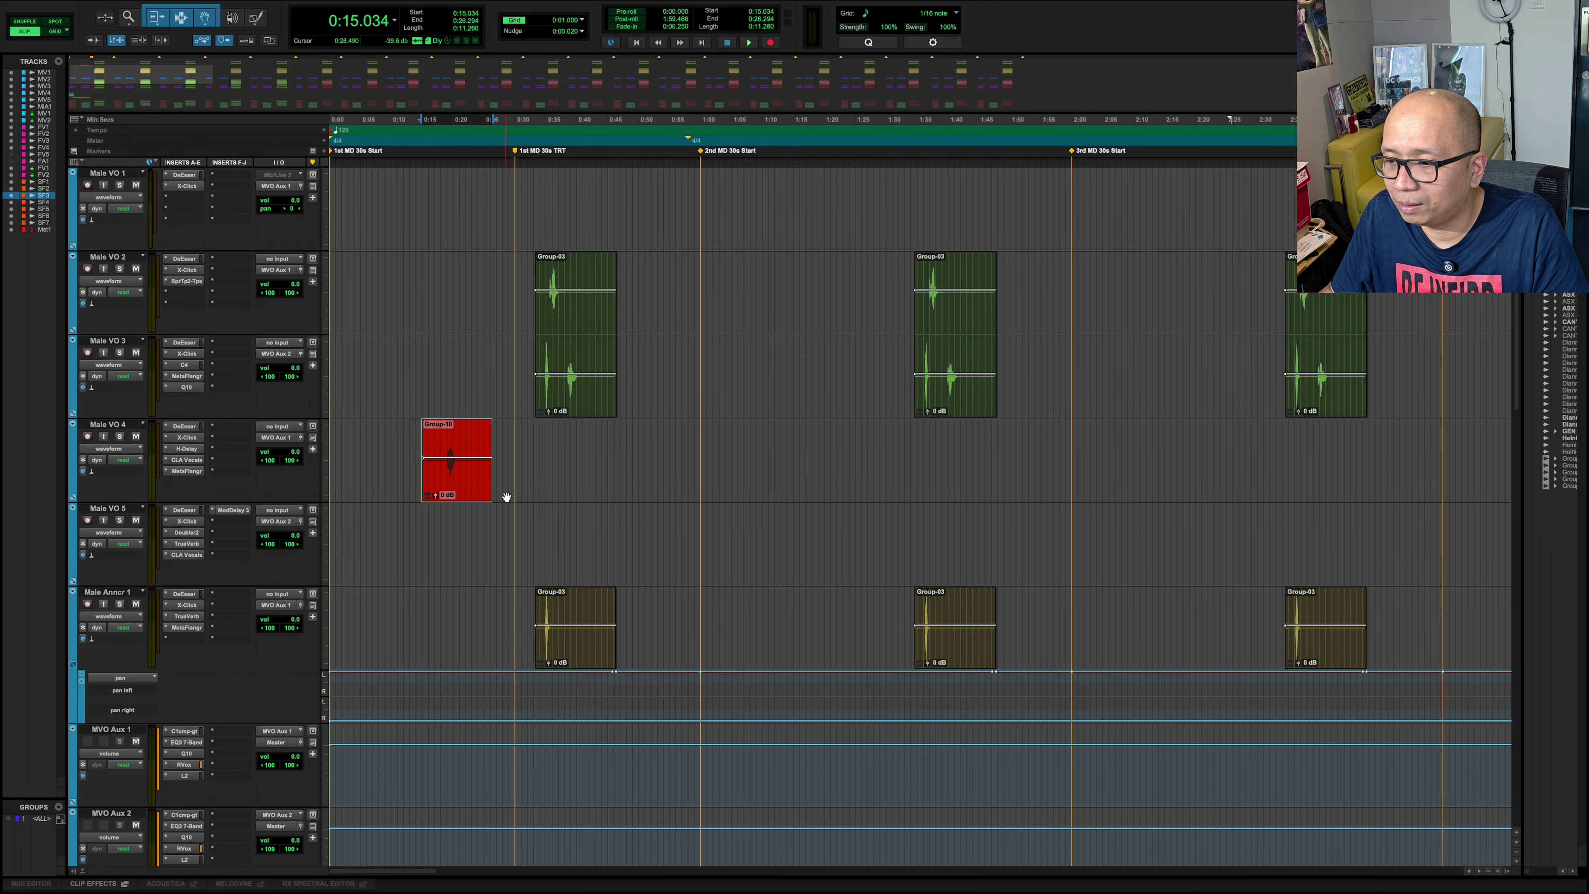
- Play briefly from 1:39.565 and 2:21.850 and check the male voice-over tracks in the following spots
{"action": "left_click", "coordinate": [944, 451]}
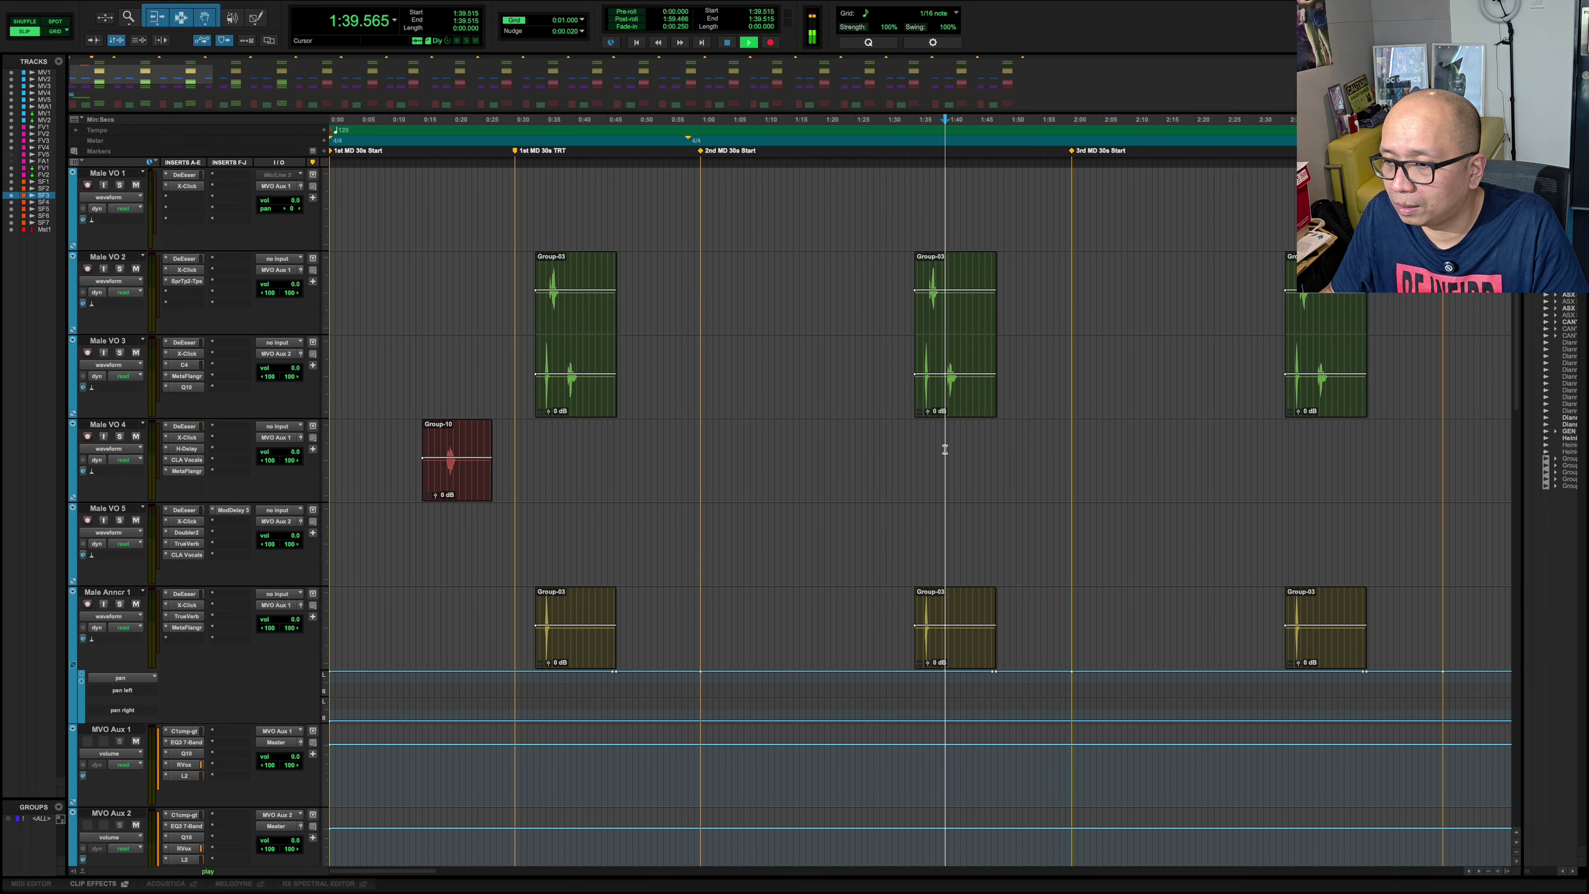
{"action": "key", "text": "space"}
{"action": "key", "text": "space"}
{"action": "left_click", "coordinate": [945, 448]}
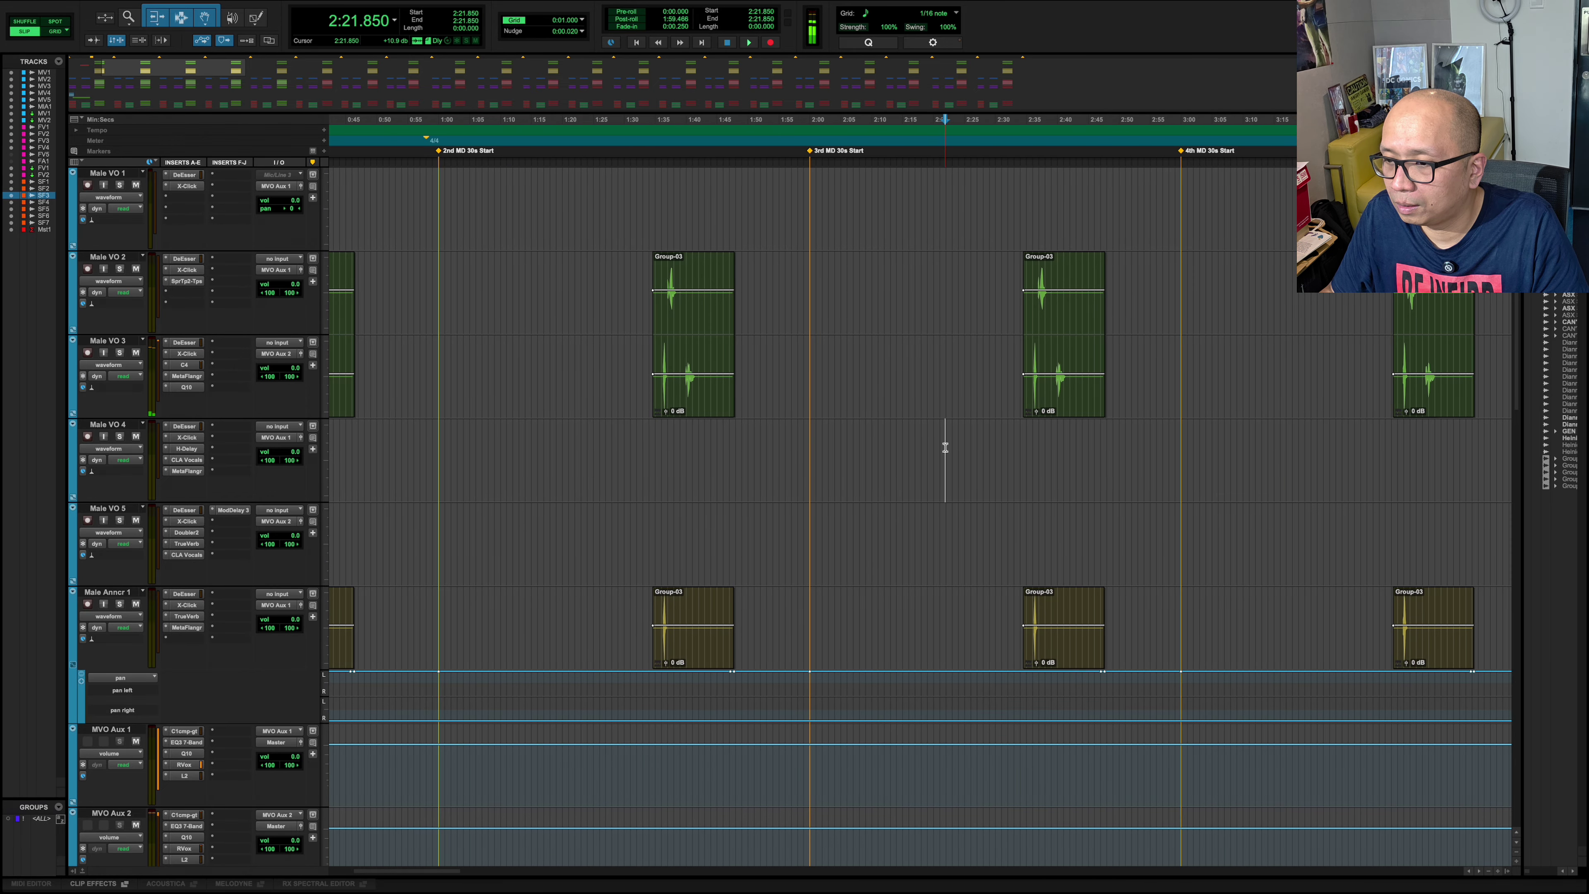
{"action": "key", "text": "space"}
{"action": "scroll", "coordinate": [945, 447], "scroll_direction": "left", "scroll_amount": 5}
{"action": "scroll", "coordinate": [945, 446], "scroll_direction": "down", "scroll_amount": 3}
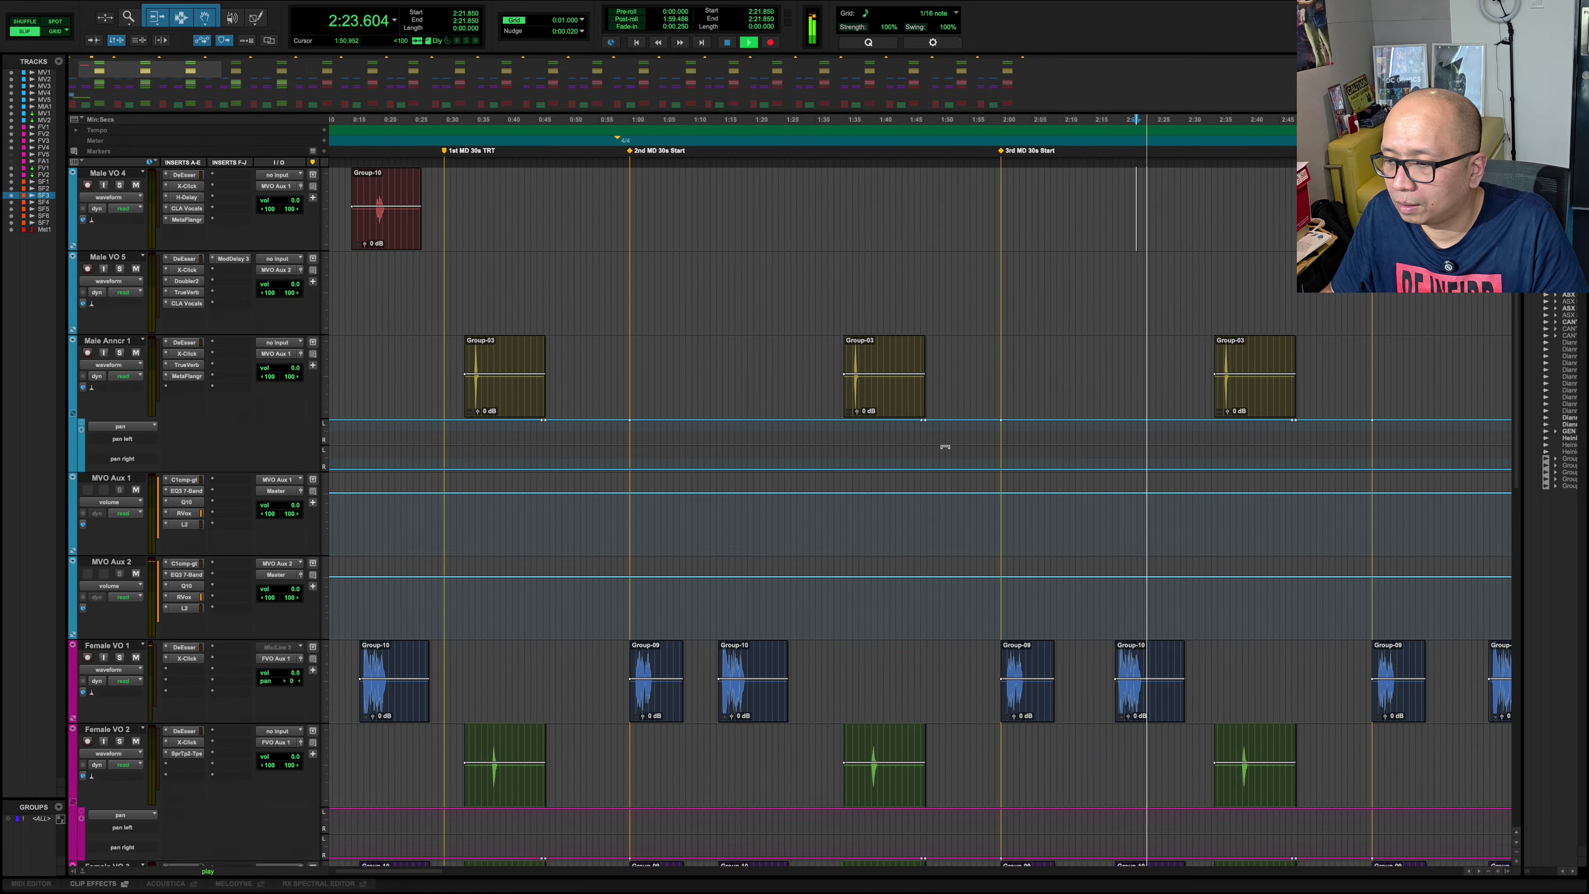
{"action": "scroll", "coordinate": [944, 446], "scroll_direction": "up", "scroll_amount": 3}
{"action": "key", "text": "space"}
{"action": "scroll", "coordinate": [785, 470], "scroll_direction": "left", "scroll_amount": 2}
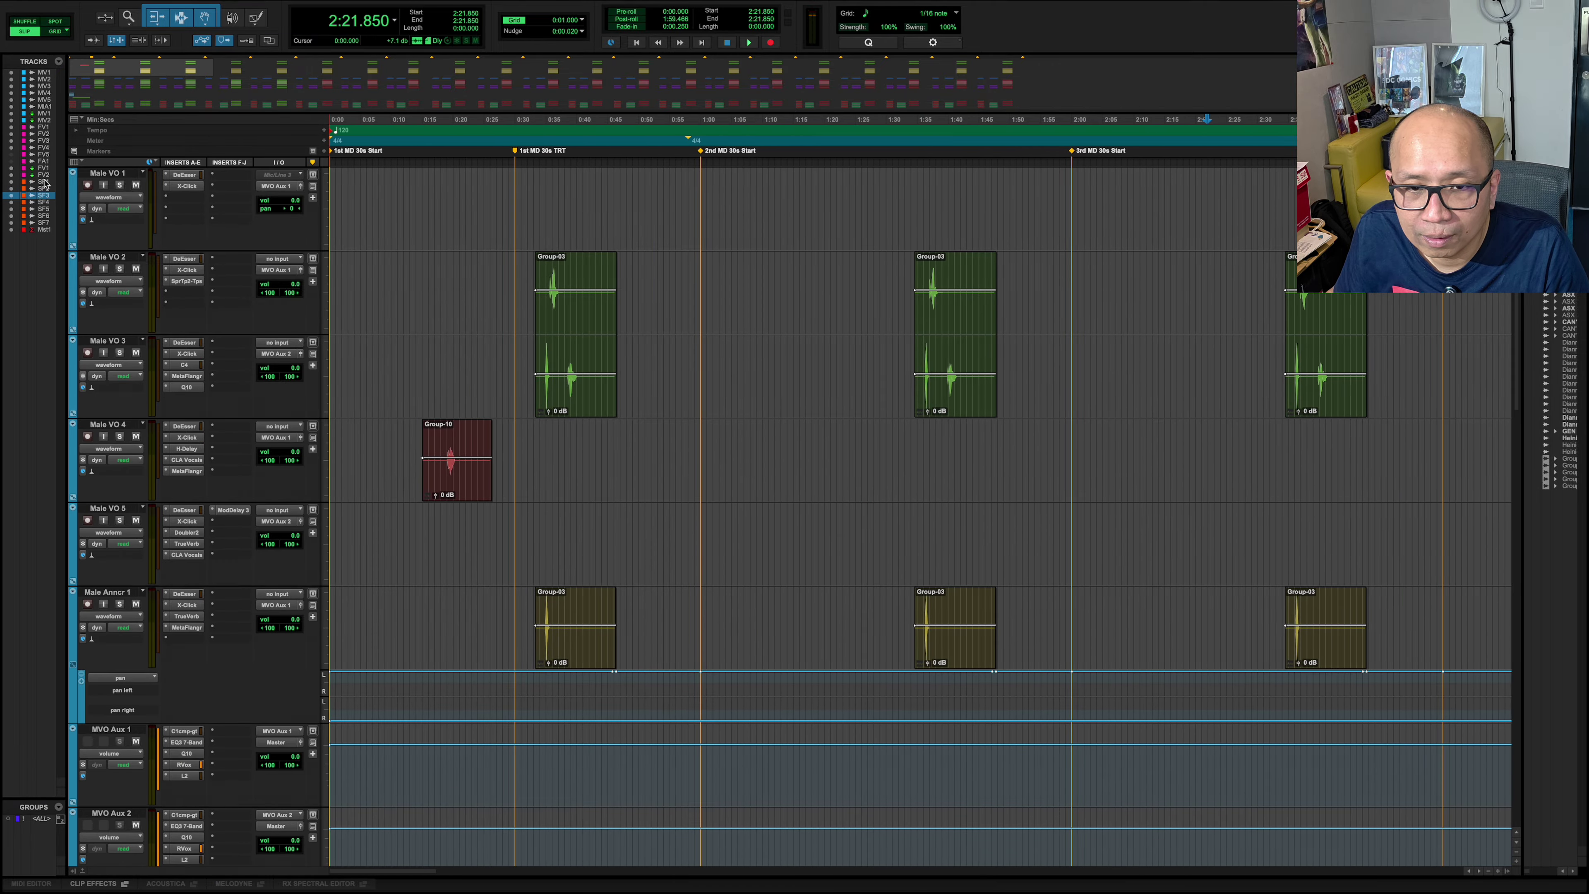
- Show the hidden Female VO 5 track and check the Male VO 4 Group-10 clip against the tracks below it
{"action": "left_click", "coordinate": [11, 155]}
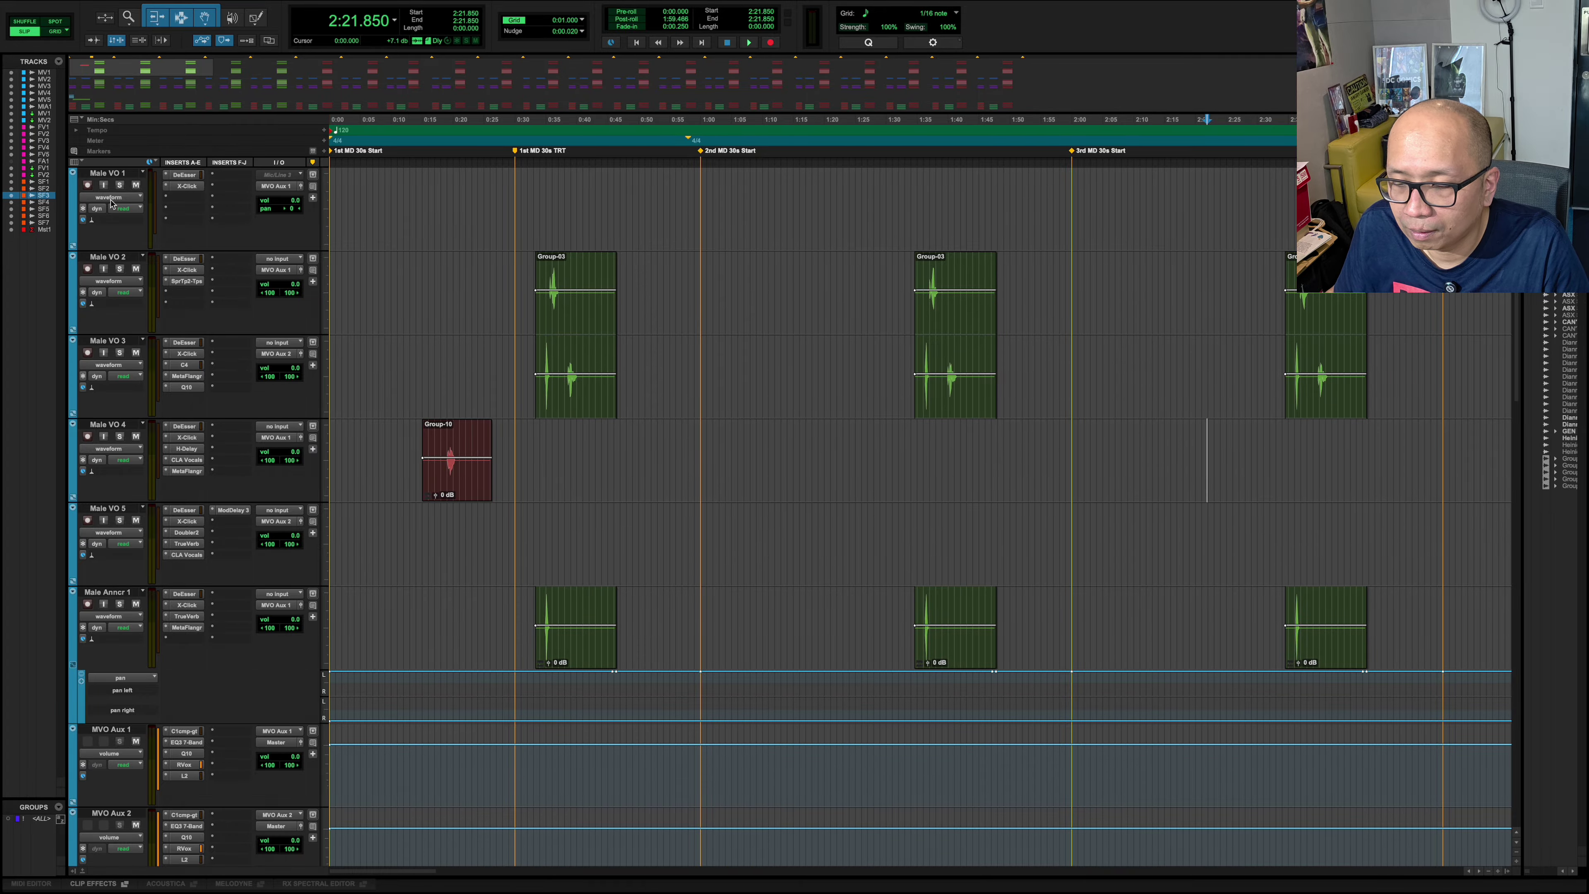
{"action": "scroll", "coordinate": [675, 437], "scroll_direction": "down", "scroll_amount": 5}
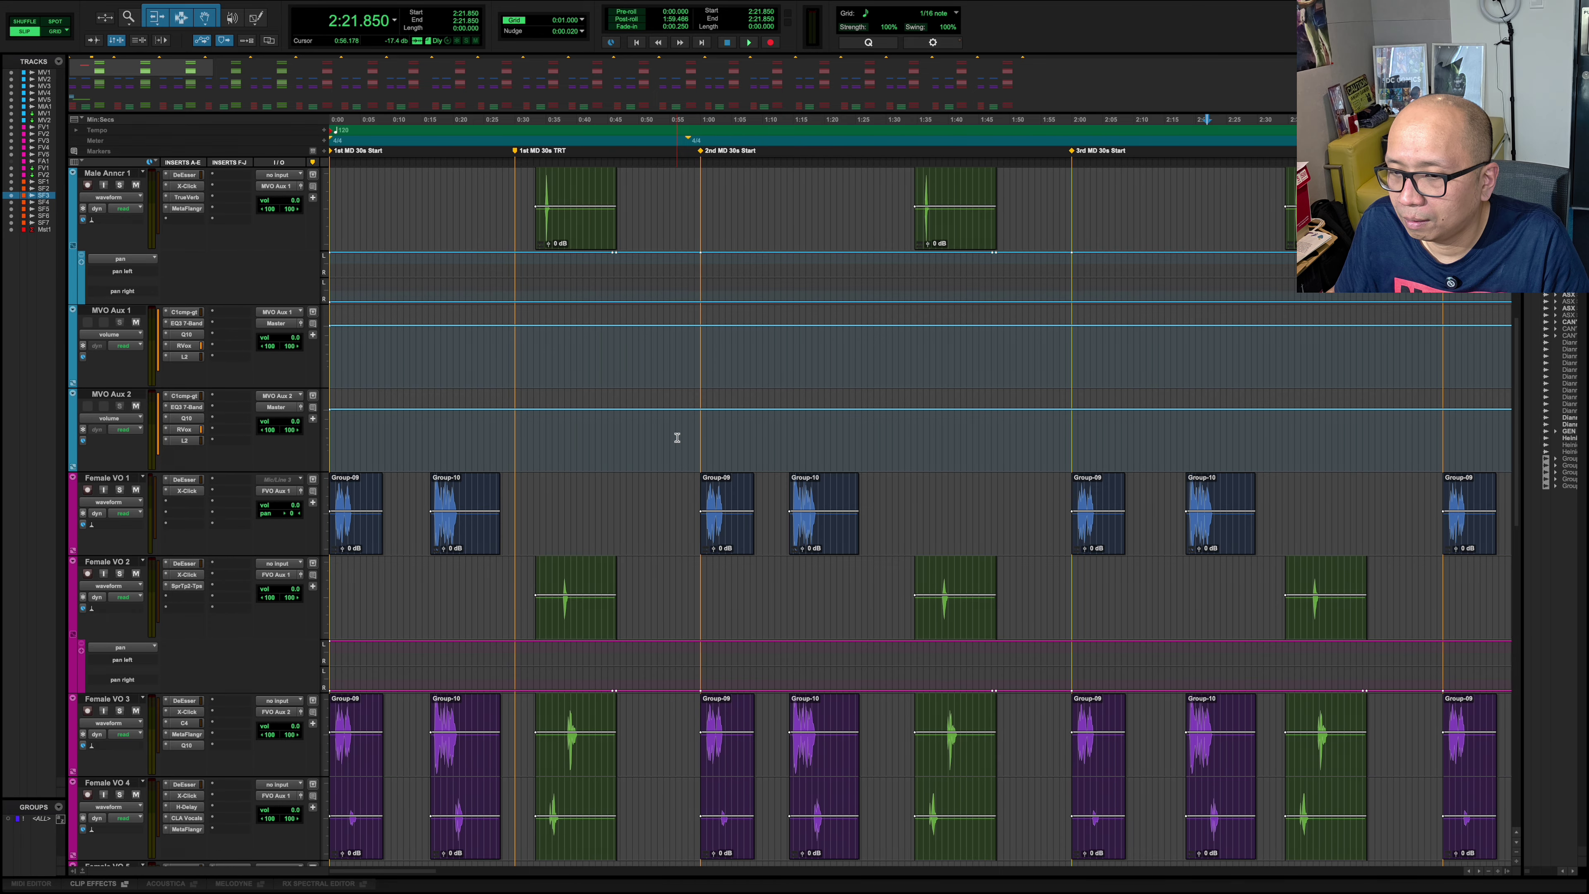
{"action": "scroll", "coordinate": [677, 437], "scroll_direction": "up", "scroll_amount": 2}
{"action": "scroll", "coordinate": [677, 437], "scroll_direction": "down", "scroll_amount": 1}
{"action": "scroll", "coordinate": [676, 437], "scroll_direction": "up", "scroll_amount": 1}
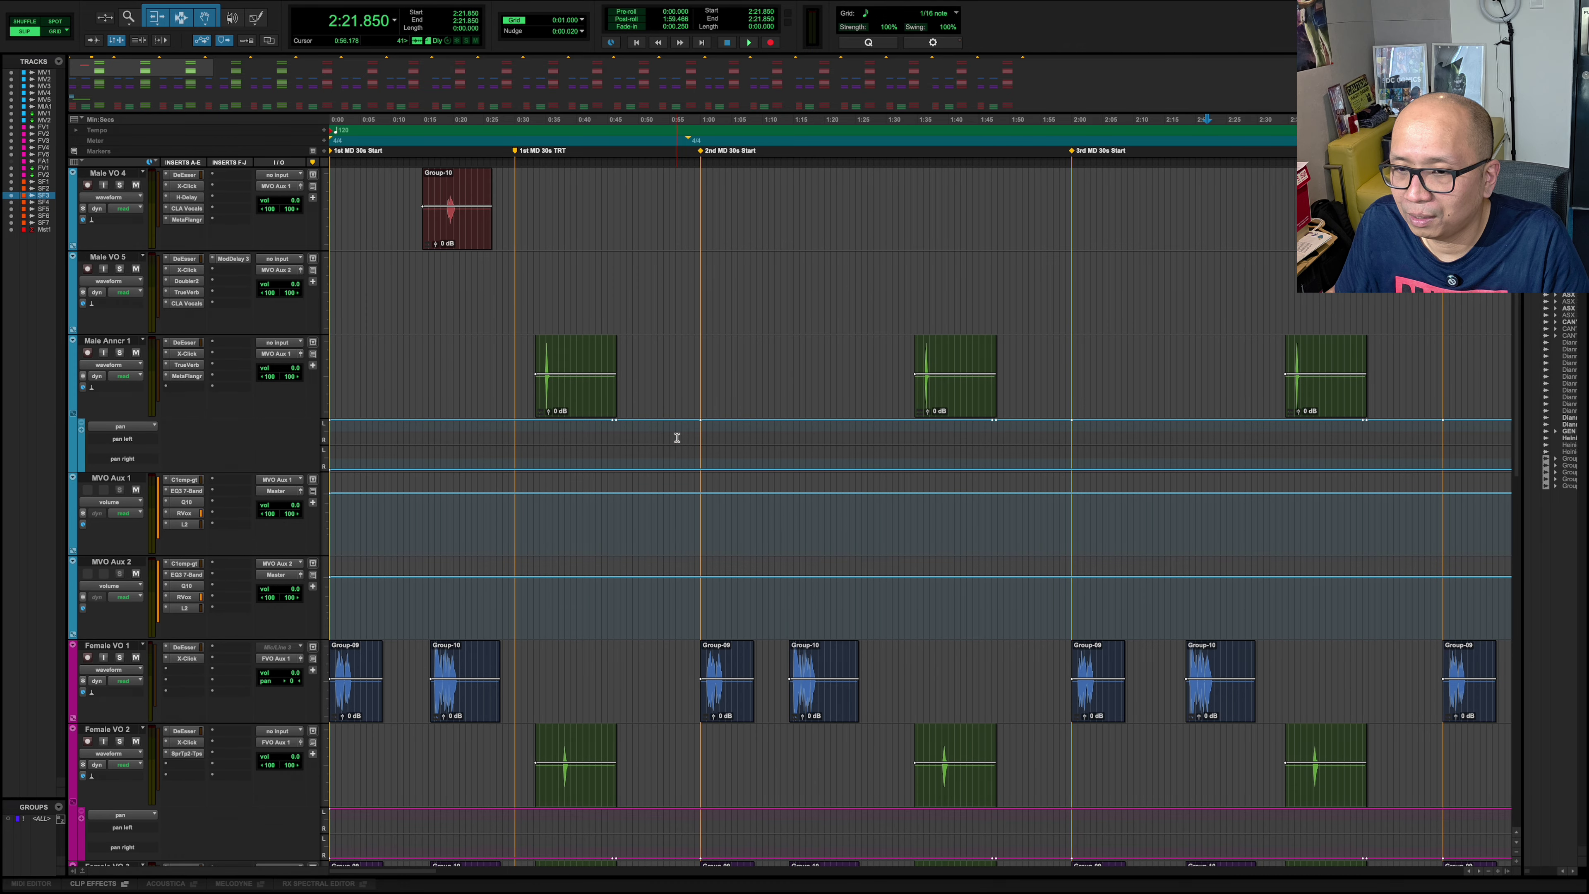
{"action": "left_click", "coordinate": [466, 243]}
{"action": "scroll", "coordinate": [542, 415], "scroll_direction": "down", "scroll_amount": 8}
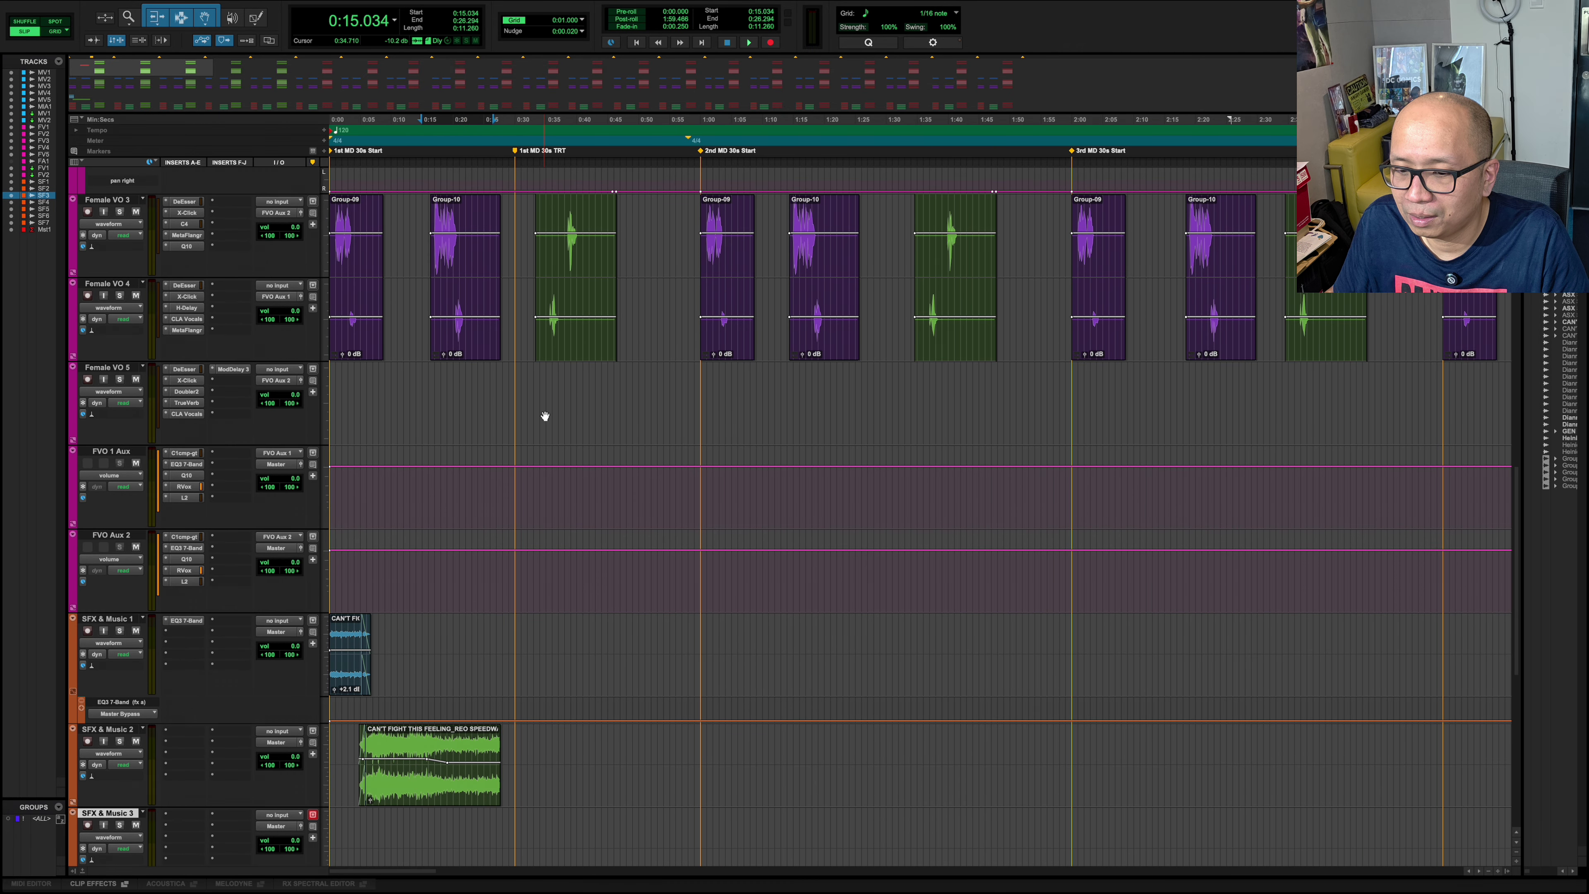
{"action": "scroll", "coordinate": [544, 413], "scroll_direction": "down", "scroll_amount": 6}
{"action": "scroll", "coordinate": [543, 413], "scroll_direction": "up", "scroll_amount": 8}
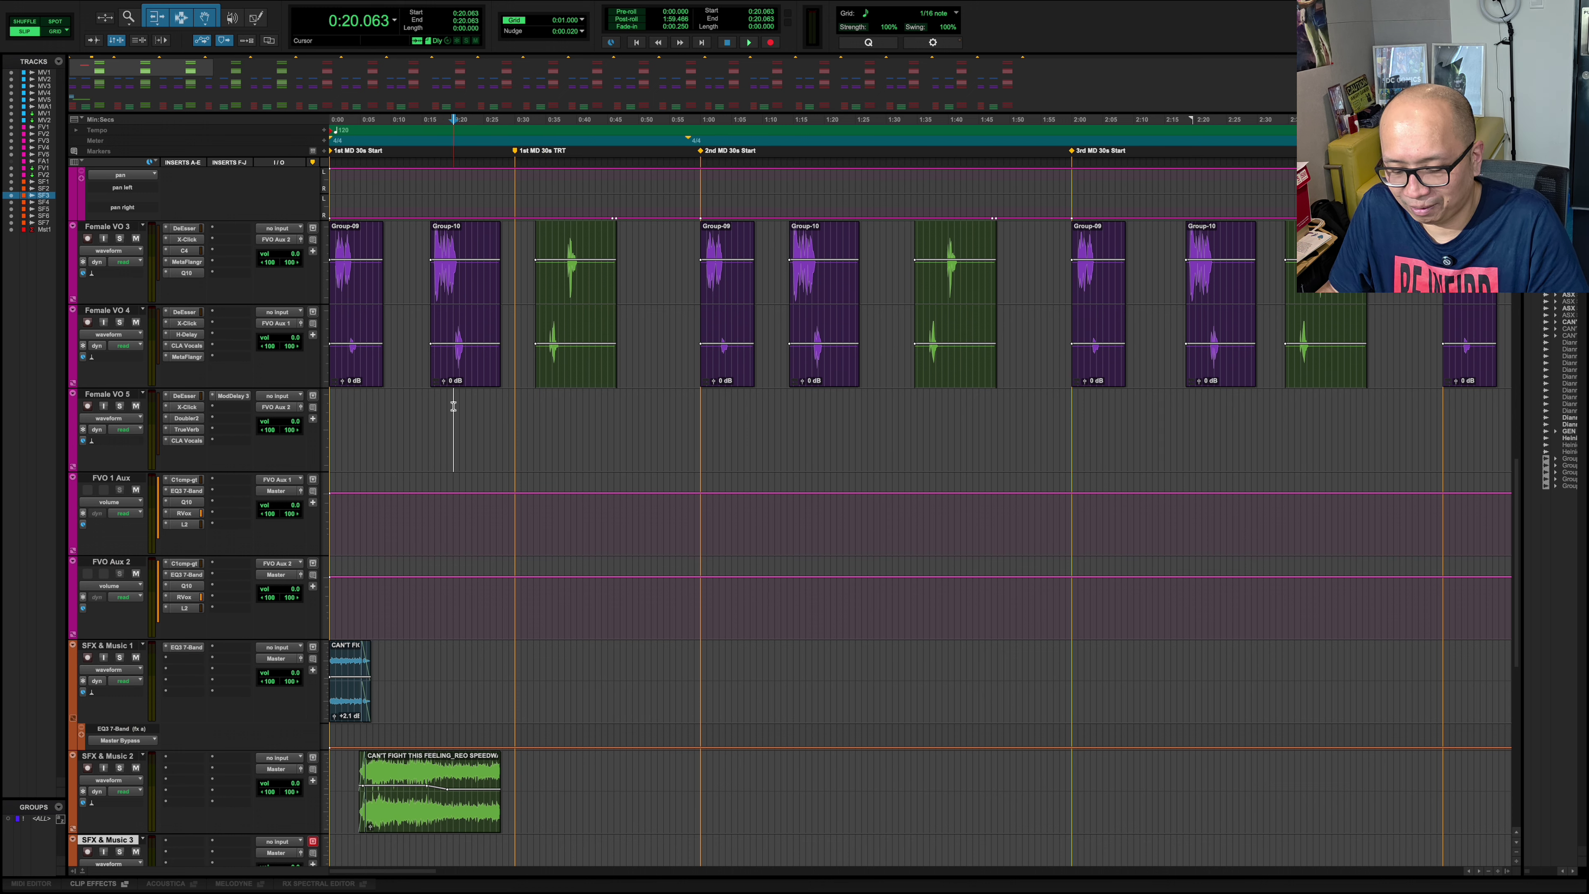
- Play the first spot from 0:19.110 to check the end of the Group-10 voice-over against the lowered song
{"action": "key", "text": "t"}
{"action": "left_click", "coordinate": [566, 424]}
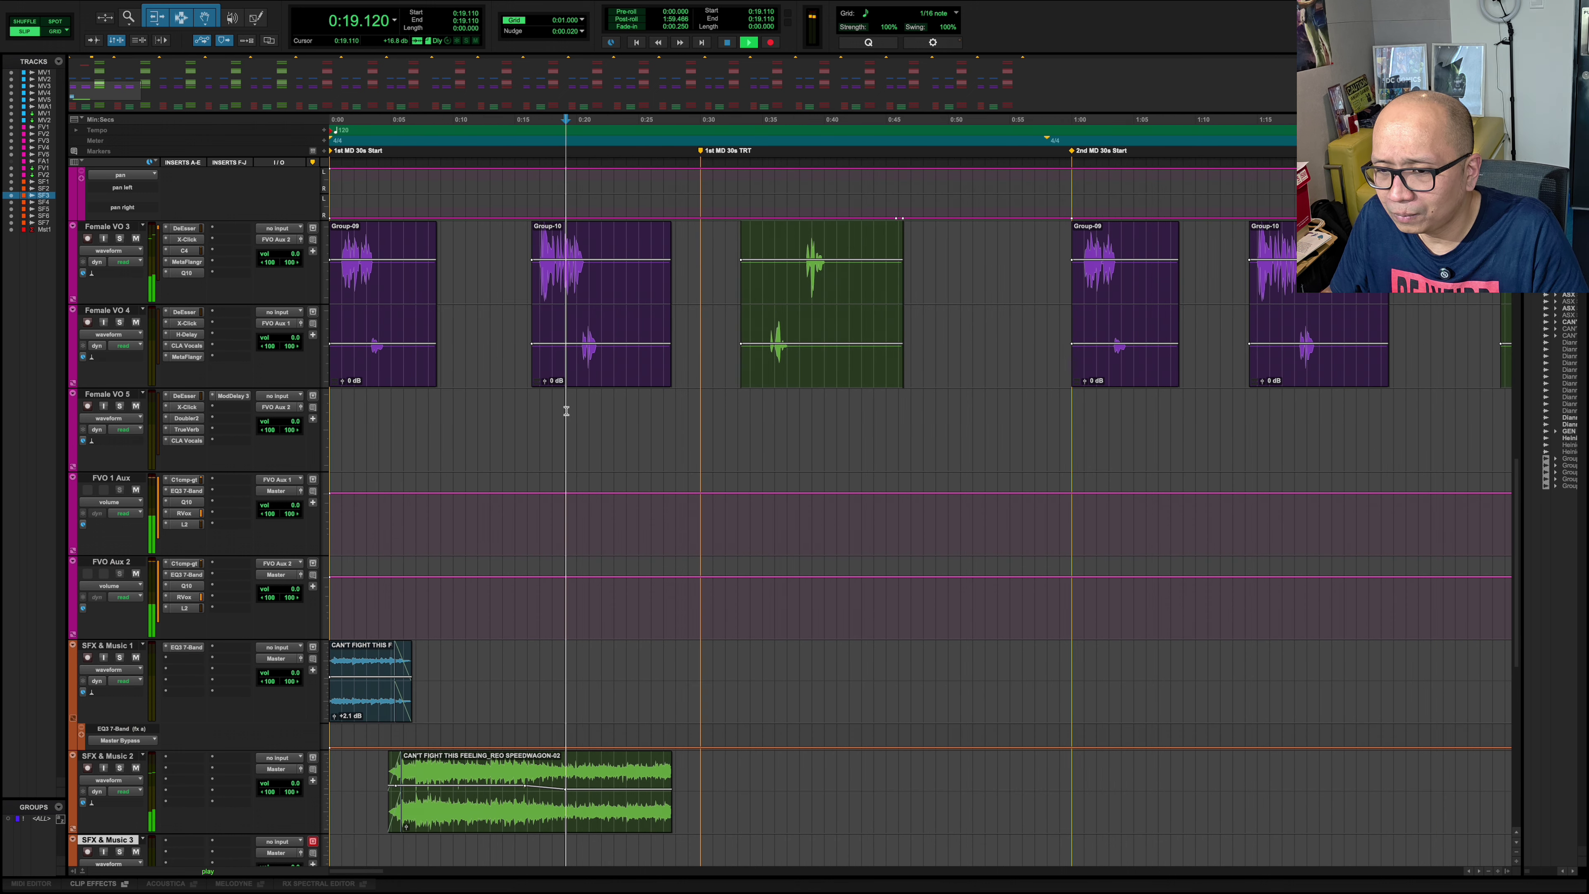
{"action": "key", "text": "t"}
{"action": "key", "text": "space"}
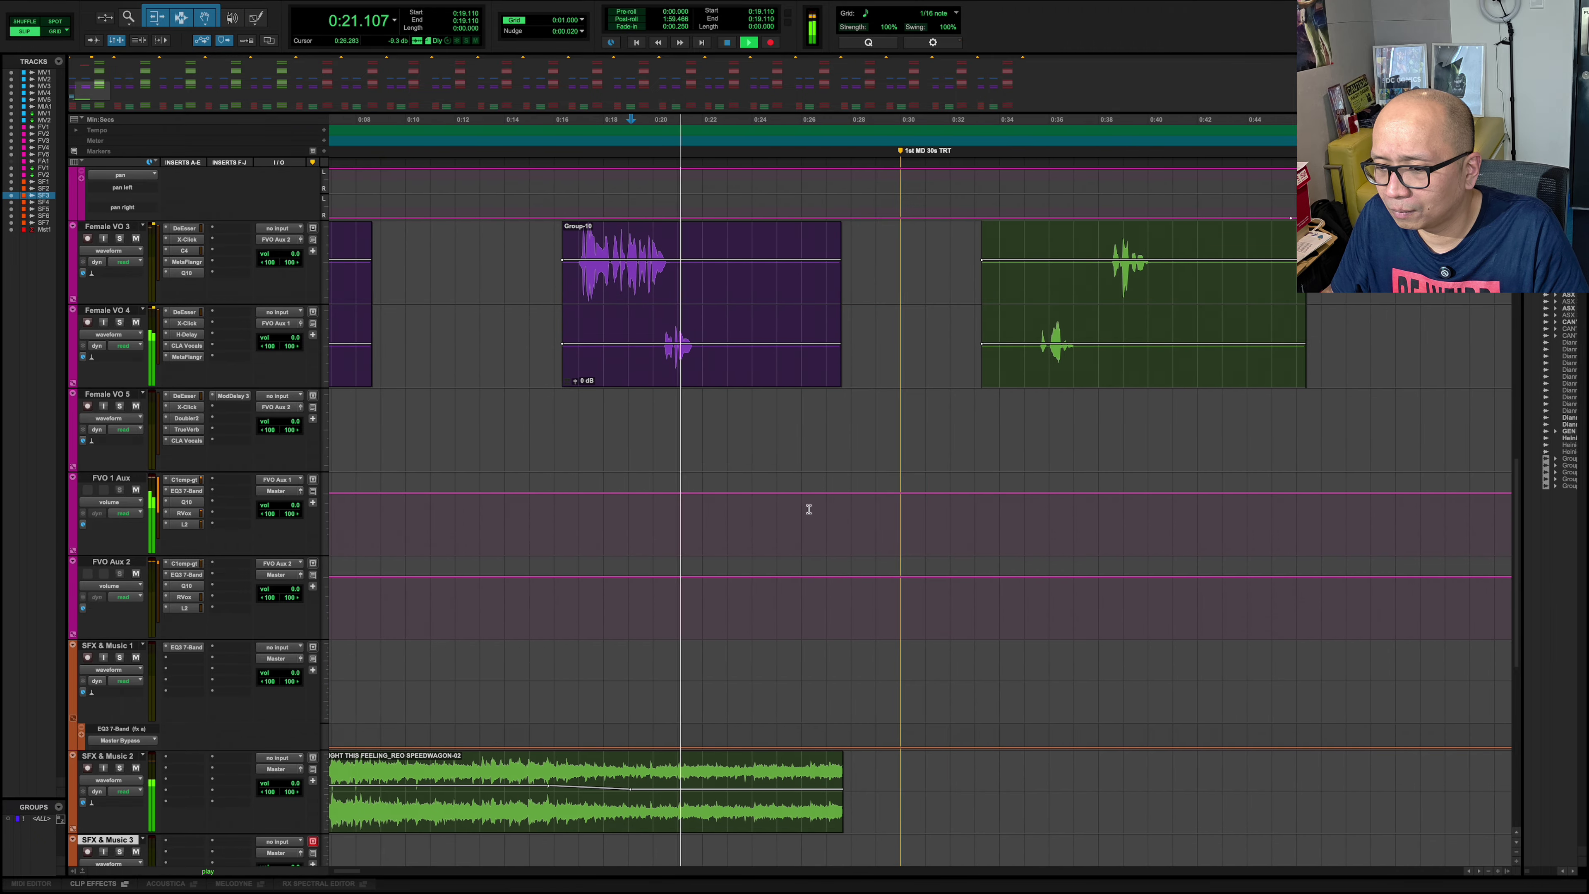
{"action": "scroll", "coordinate": [812, 510], "scroll_direction": "down", "scroll_amount": 5}
{"action": "key", "text": "space"}
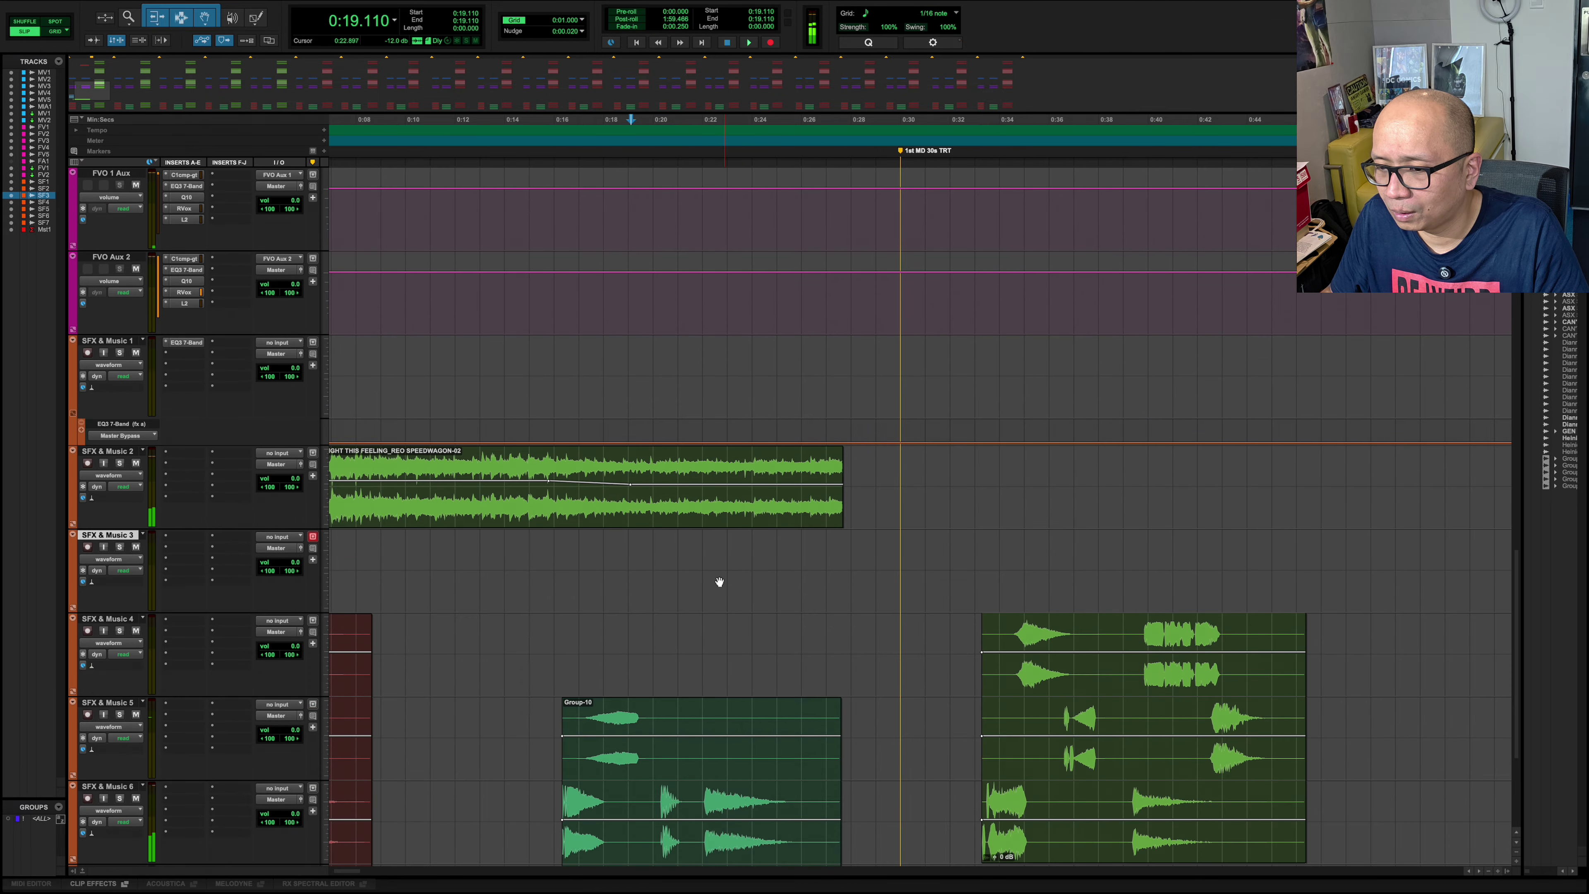
- Trim the end of the CAN'T FIGHT THIS FEELING clip on SFX & Music 2 back to about 0:25.5
{"action": "key", "text": "t"}
{"action": "scroll", "coordinate": [798, 575], "scroll_direction": "right", "scroll_amount": 3}
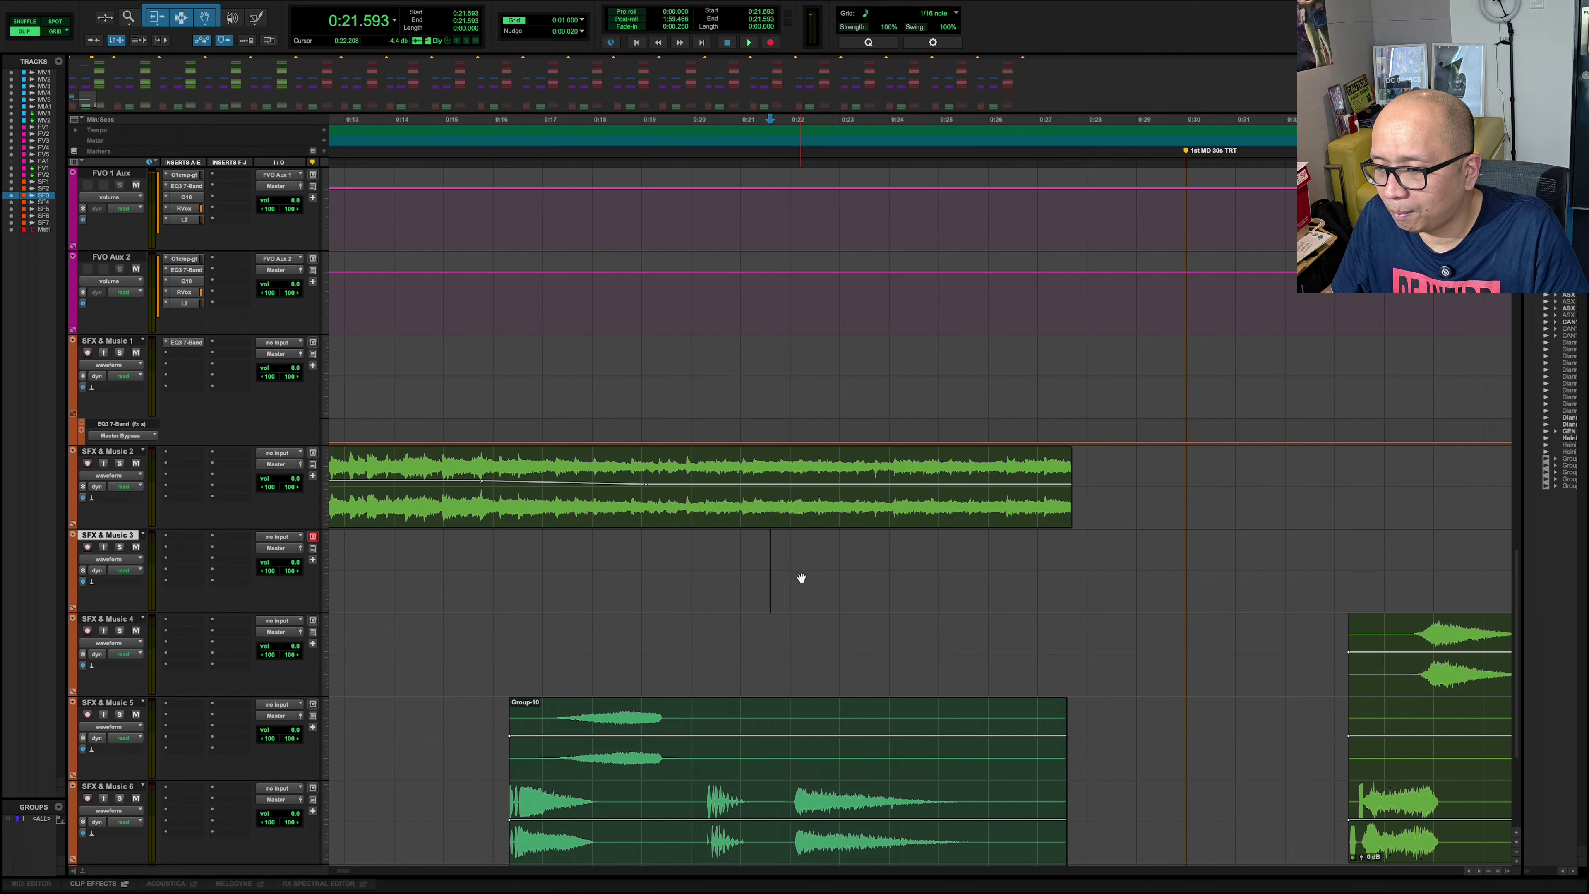
{"action": "left_click_drag", "start_coordinate": [1067, 504], "coordinate": [972, 507]}
{"action": "left_click", "coordinate": [804, 560]}
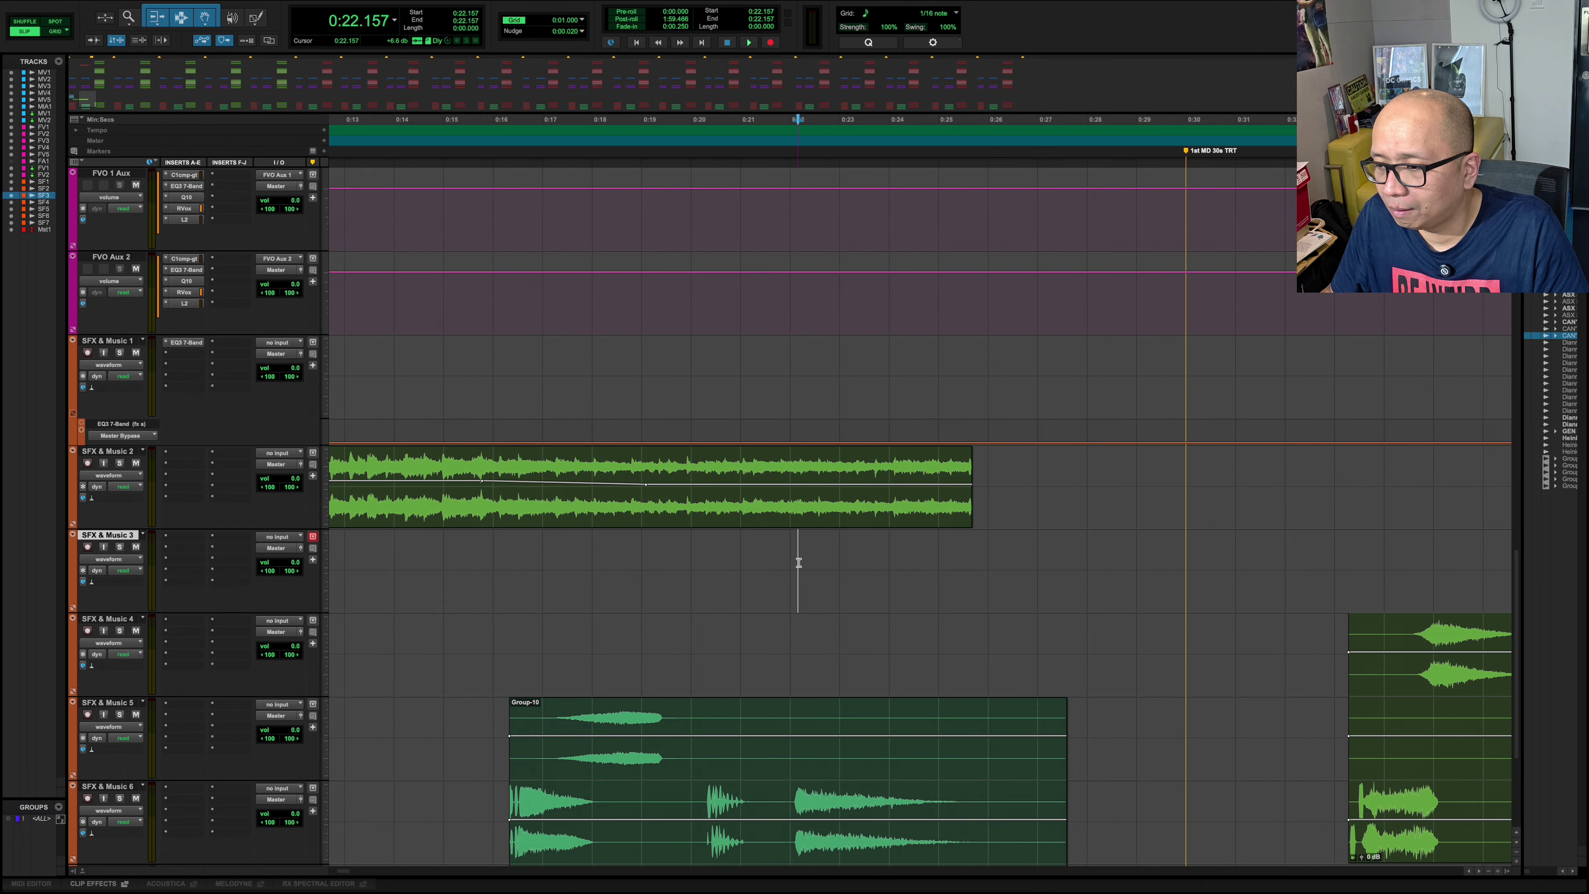
- Delete the first ALL I NEED_JACK WAGNER clip at 28:23.006 on SFX & Music 2, beyond the last spot
{"action": "key", "text": "r"}
{"action": "key", "text": "r"}
{"action": "key", "text": "r"}
{"action": "key", "text": "r"}
{"action": "key", "text": "r"}
{"action": "scroll", "coordinate": [1023, 564], "scroll_direction": "right", "scroll_amount": 10}
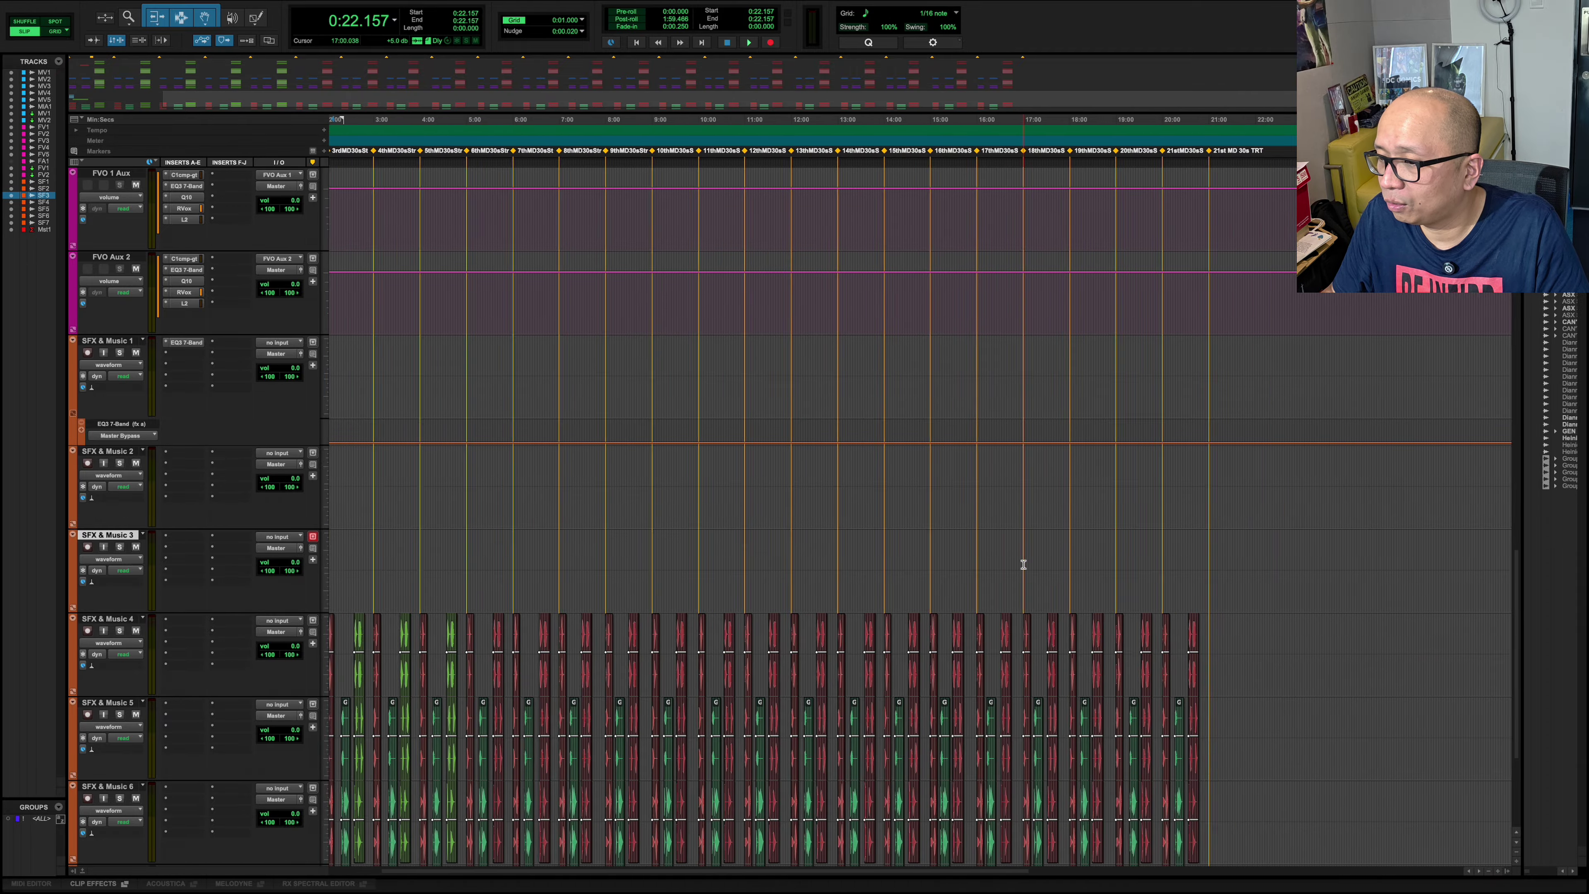
{"action": "left_click", "coordinate": [1162, 521]}
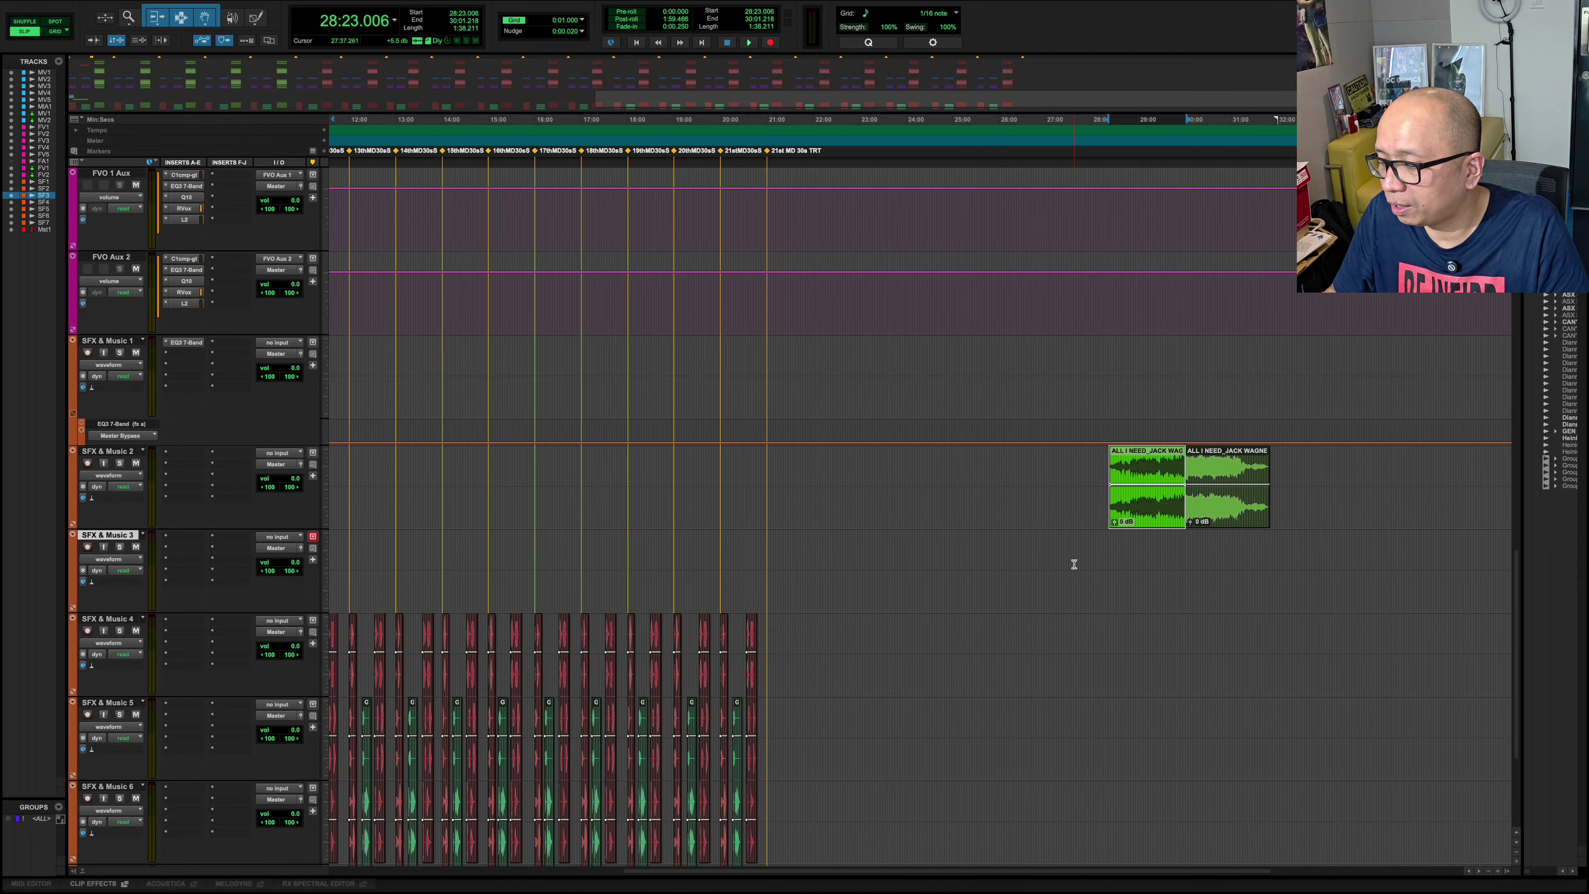
{"action": "key", "text": "Delete"}
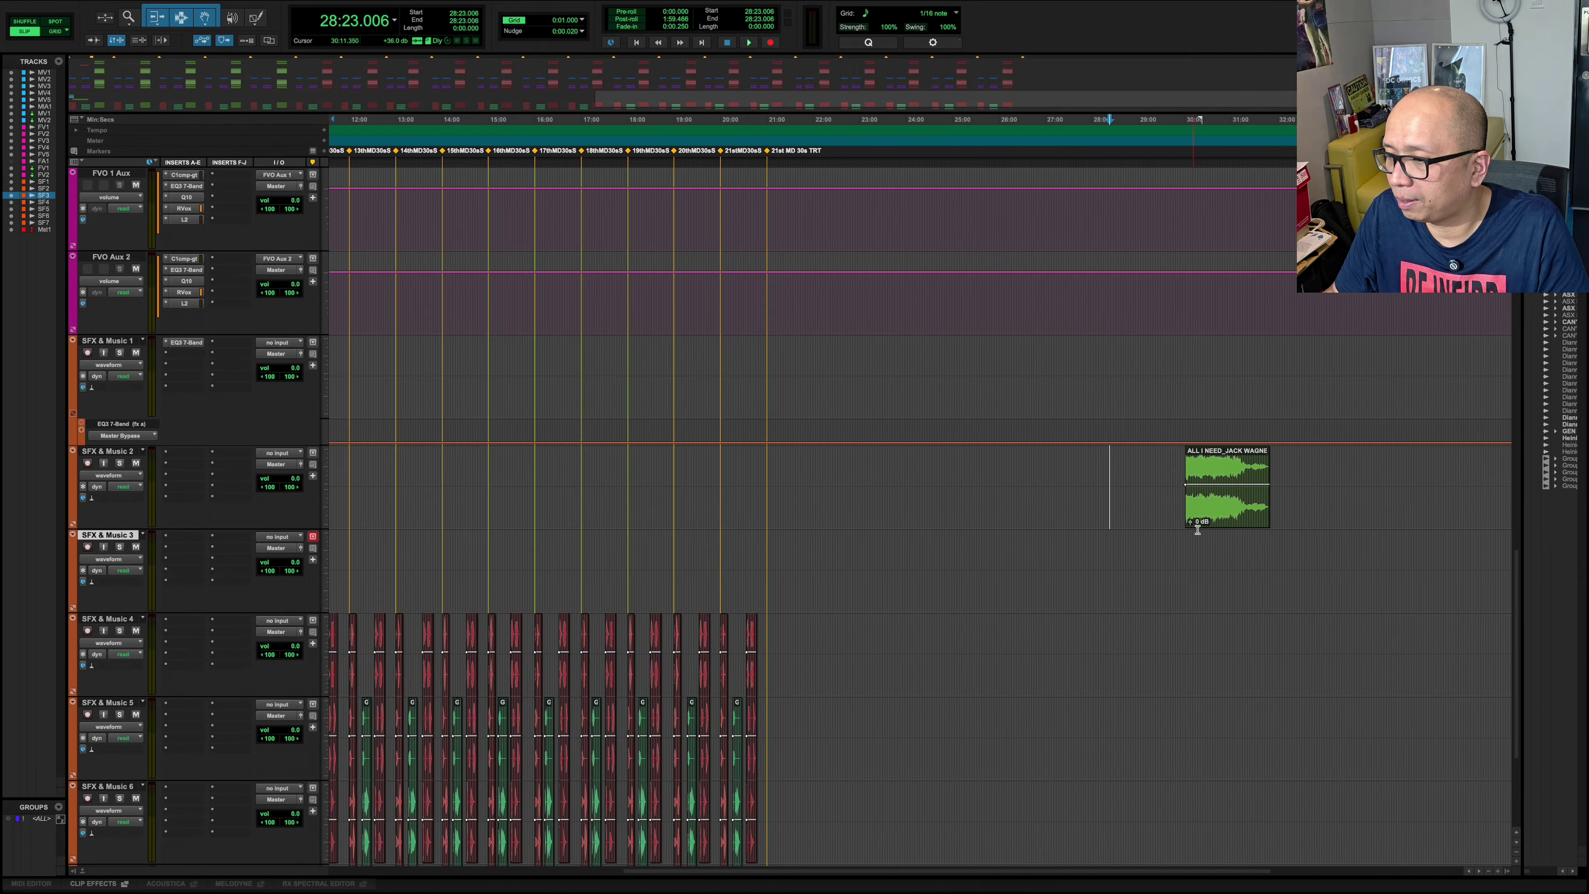
- Move the remaining ALL I NEED_JACK WAGNER clip to SFX & Music 3 in the first spot, starting at about 0:22.8
{"action": "left_click_drag", "start_coordinate": [1196, 529], "coordinate": [372, 549]}
{"action": "left_click", "coordinate": [337, 553]}
{"action": "key", "text": "t"}
{"action": "key", "text": "t"}
{"action": "key", "text": "t"}
{"action": "key", "text": "t"}
{"action": "key", "text": "t"}
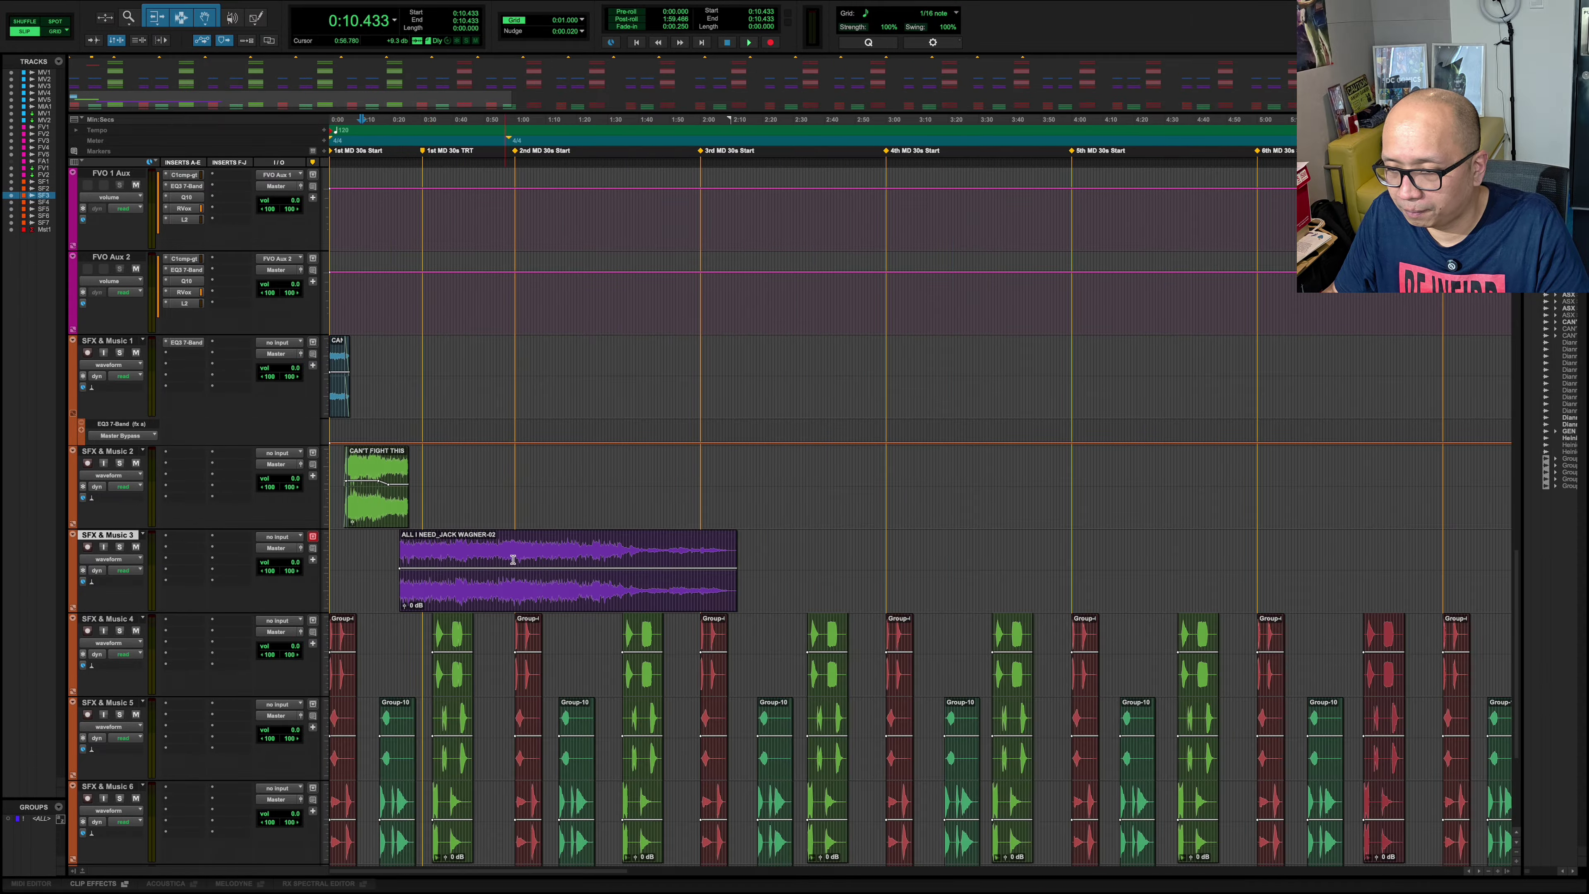
- Play the first spot from 0:15.800 and again from 0:22.383 to check where ALL I NEED overlaps the first song
{"action": "key", "text": "t"}
{"action": "key", "text": "t"}
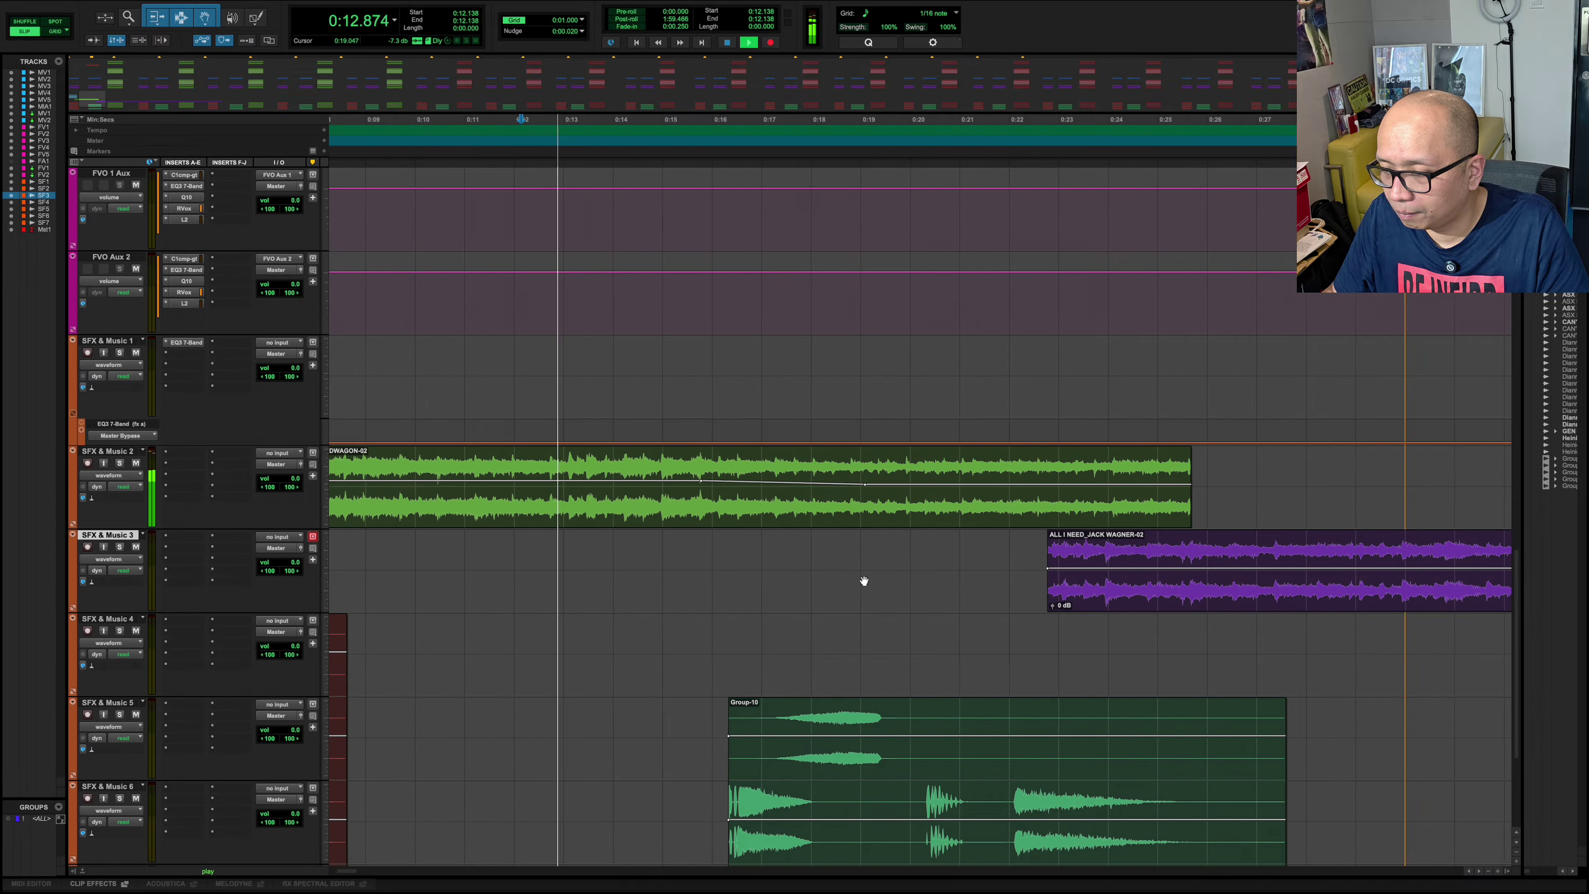
{"action": "left_click", "coordinate": [679, 557]}
{"action": "key", "text": "space"}
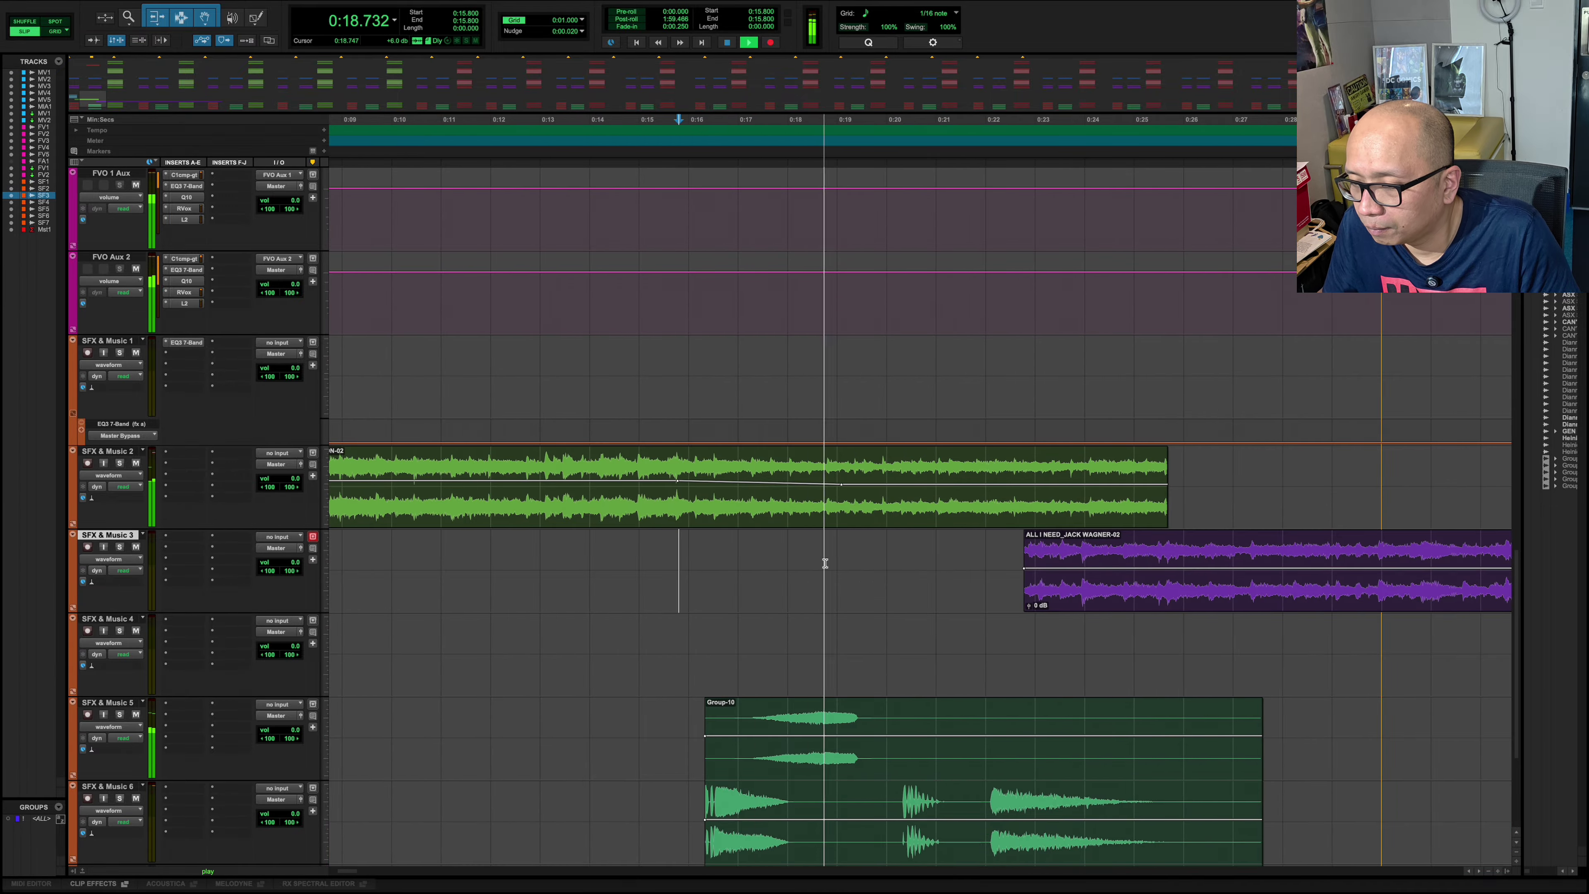
{"action": "scroll", "coordinate": [825, 560], "scroll_direction": "right", "scroll_amount": 2}
{"action": "scroll", "coordinate": [826, 562], "scroll_direction": "right", "scroll_amount": 2}
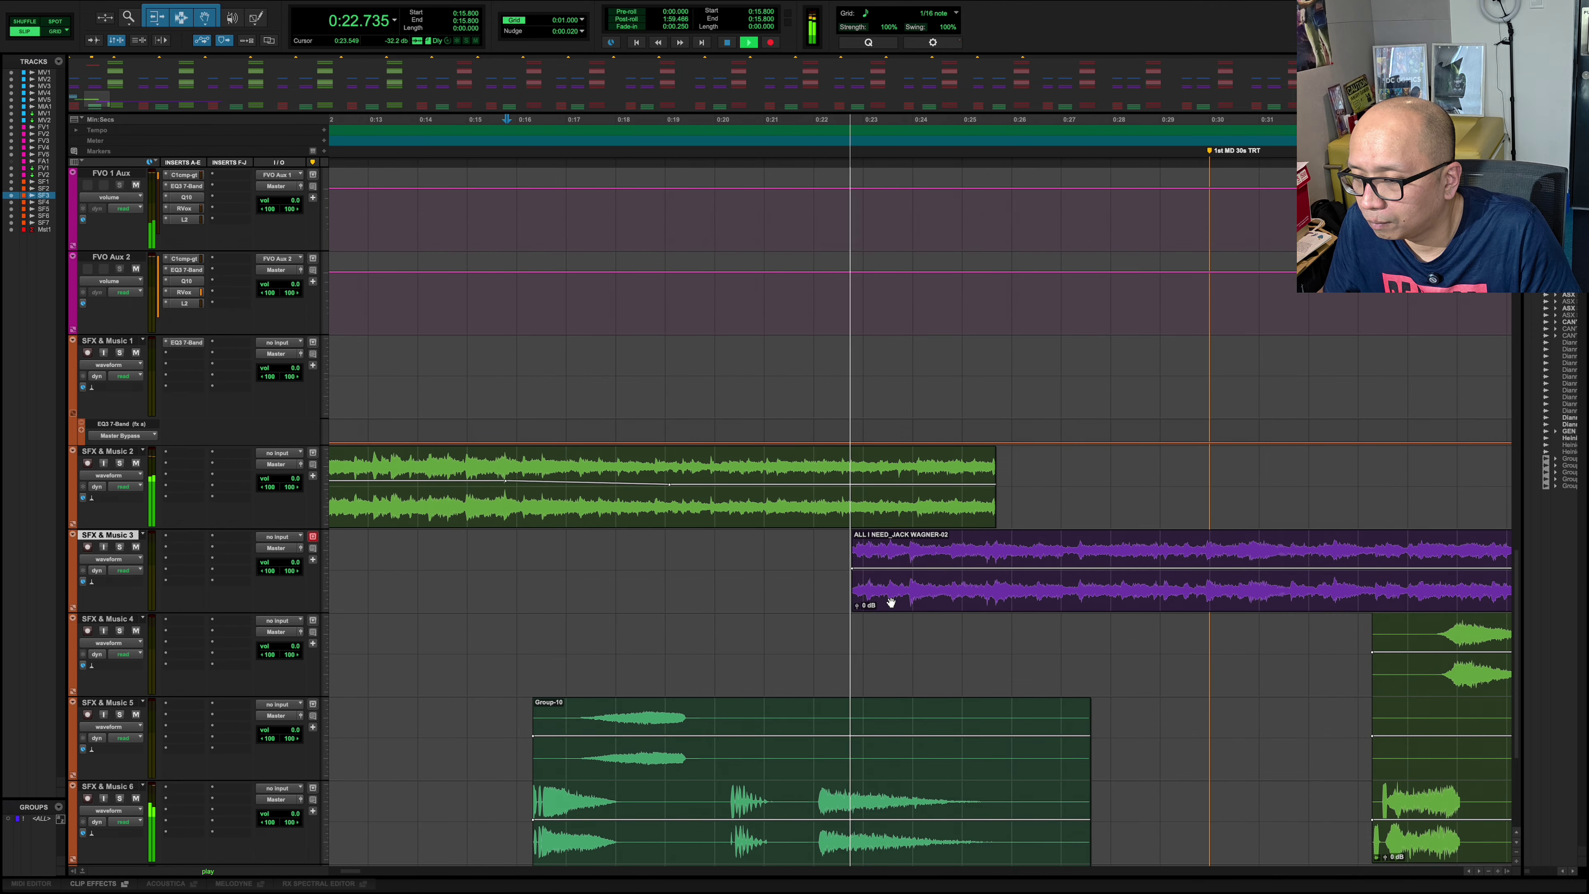
{"action": "left_click", "coordinate": [833, 562]}
{"action": "key", "text": "t"}
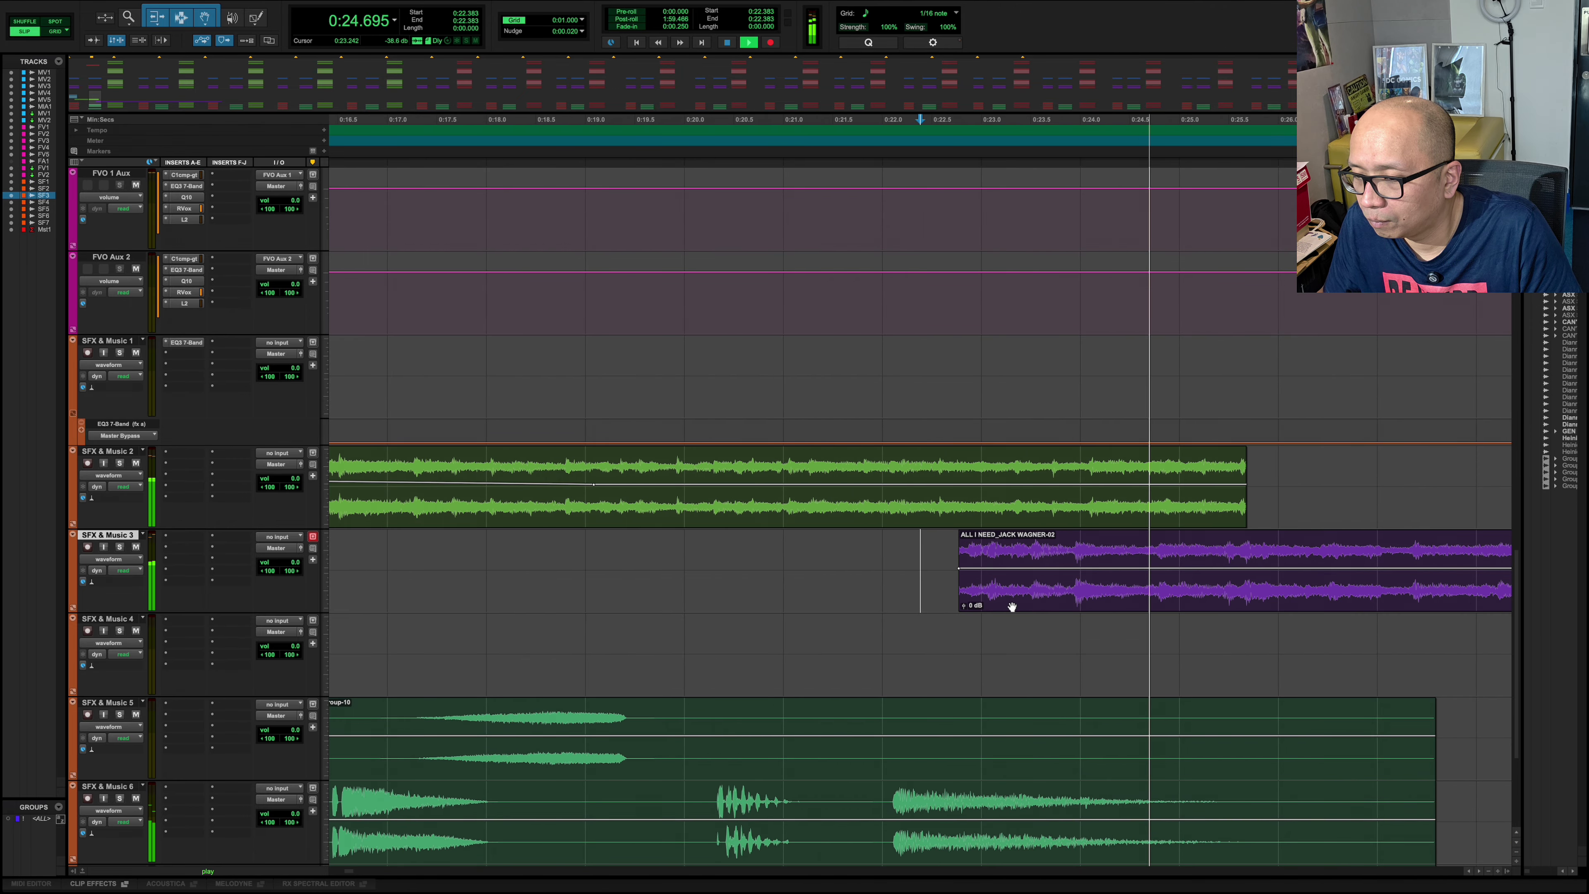
{"action": "key", "text": "space"}
- Slide the ALL I NEED clip on SFX & Music 3 earlier to about 0:22.1 and play the transition from about 0:21.0
{"action": "left_click_drag", "start_coordinate": [1021, 604], "coordinate": [954, 601]}
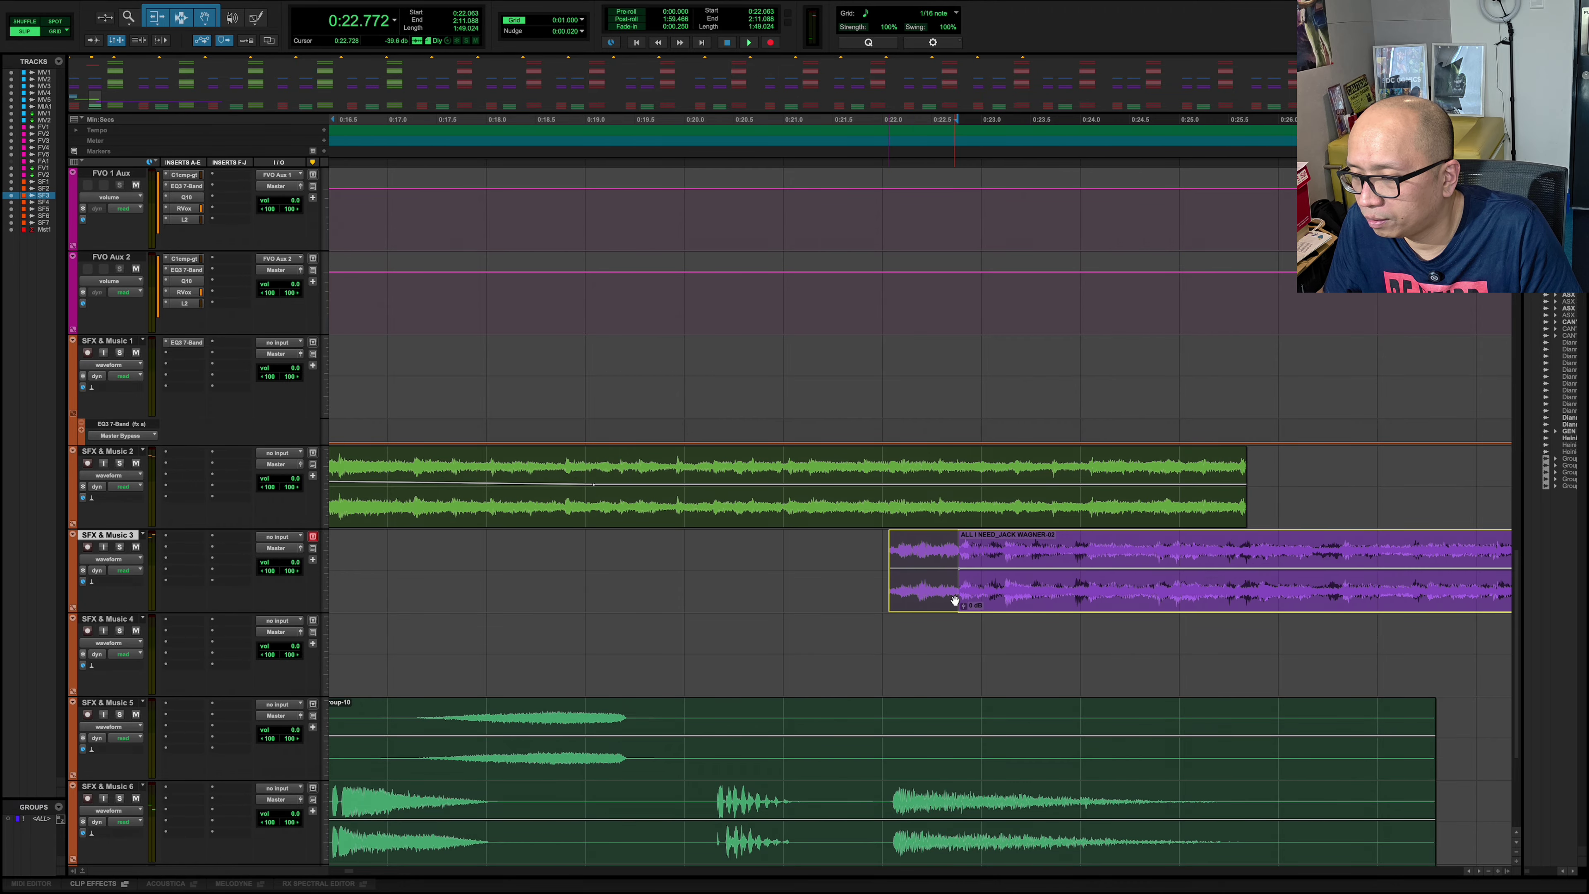
{"action": "left_click", "coordinate": [784, 554]}
{"action": "key", "text": "space"}
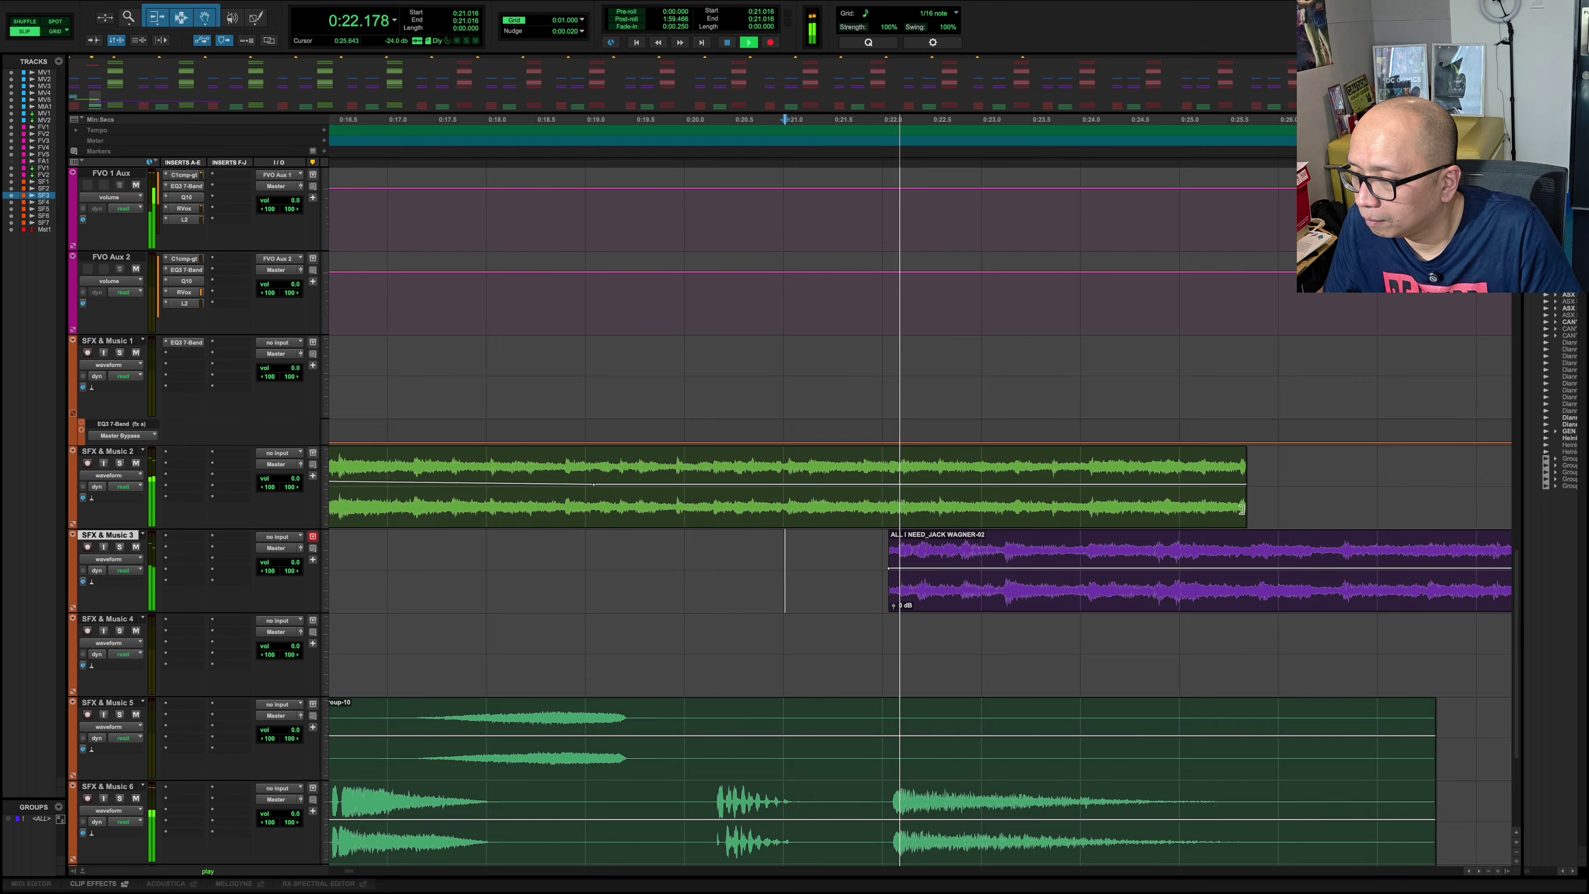
- Trim the first song on SFX & Music 2 to about 0:23.8, fade it out from about 0:21.5, and play the transition
{"action": "left_click_drag", "start_coordinate": [1242, 510], "coordinate": [851, 460]}
{"action": "key", "text": "space"}
{"action": "left_click", "coordinate": [809, 553]}
{"action": "key", "text": "space"}
{"action": "key", "text": "space"}
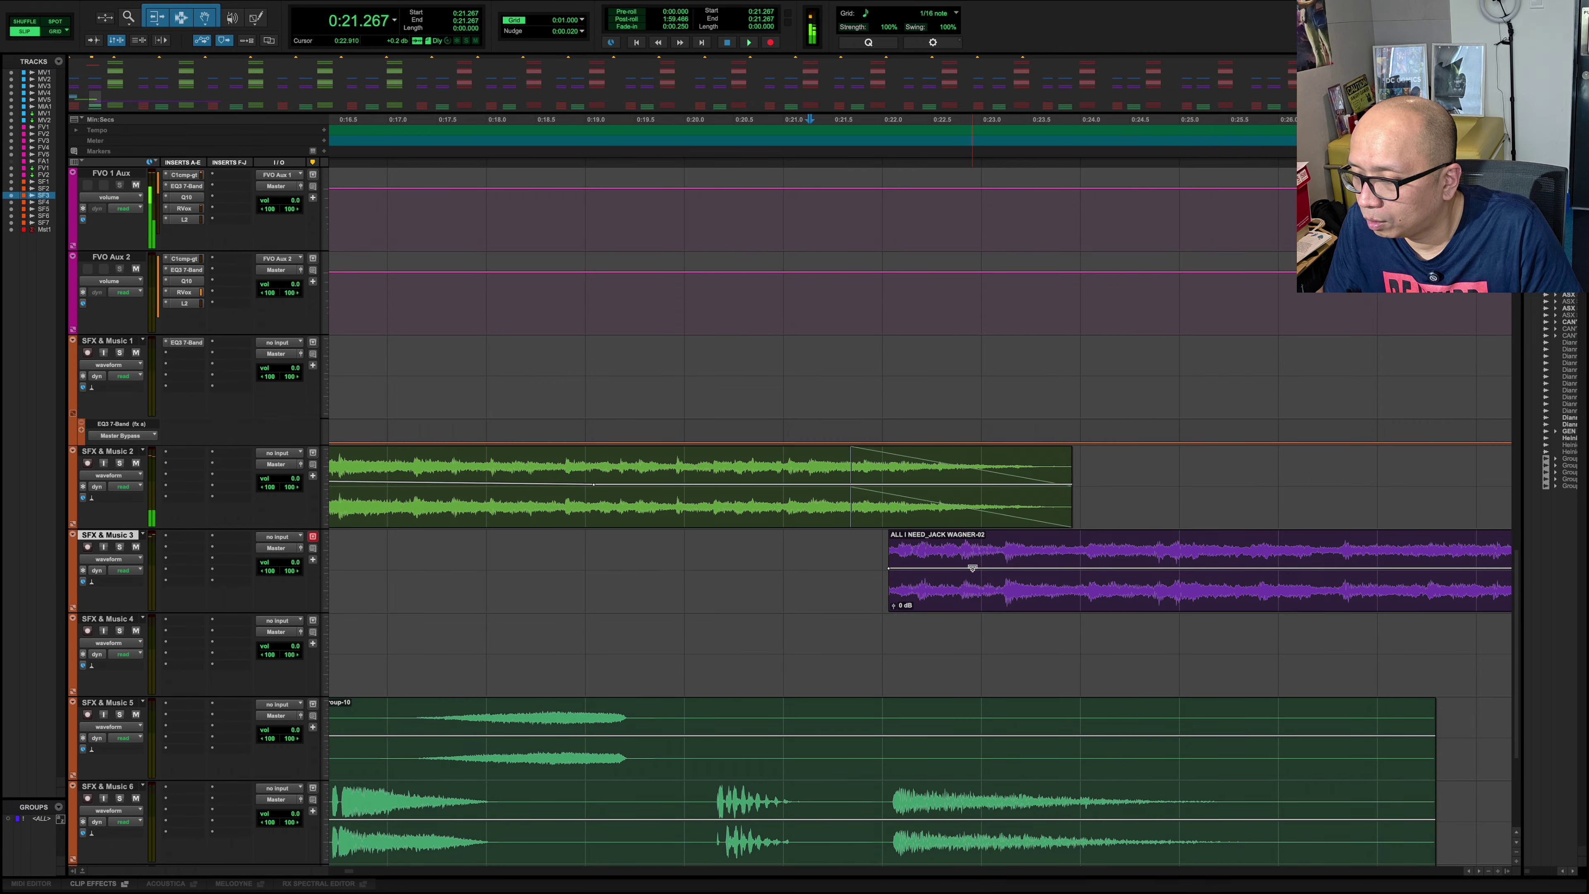
- Raise the ALL I NEED clip gain to +3.4 dB, add a curved fade-in from 0:20.671 to 0:22.082, and play from 0:20.038
{"action": "left_click_drag", "start_coordinate": [972, 568], "coordinate": [973, 566]}
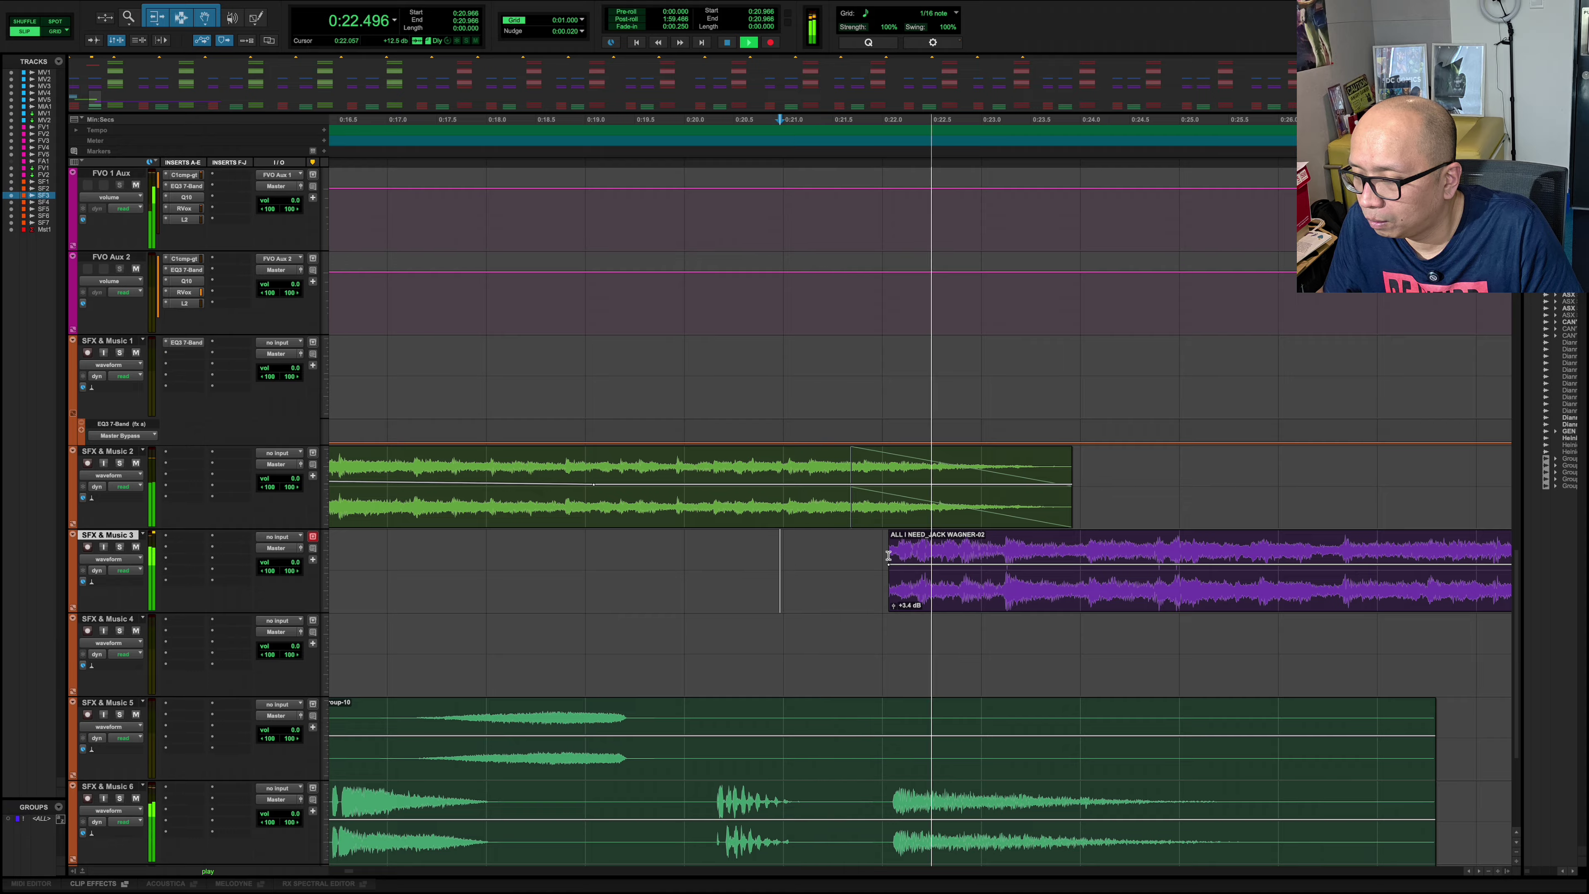
{"action": "mouse_move", "coordinate": [891, 552]}
{"action": "left_mouse_down"}
{"action": "mouse_move", "coordinate": [751, 551]}
{"action": "mouse_move", "coordinate": [890, 543]}
{"action": "left_mouse_up"}
{"action": "key", "text": "space"}
{"action": "left_click", "coordinate": [688, 567]}
{"action": "key", "text": "space"}
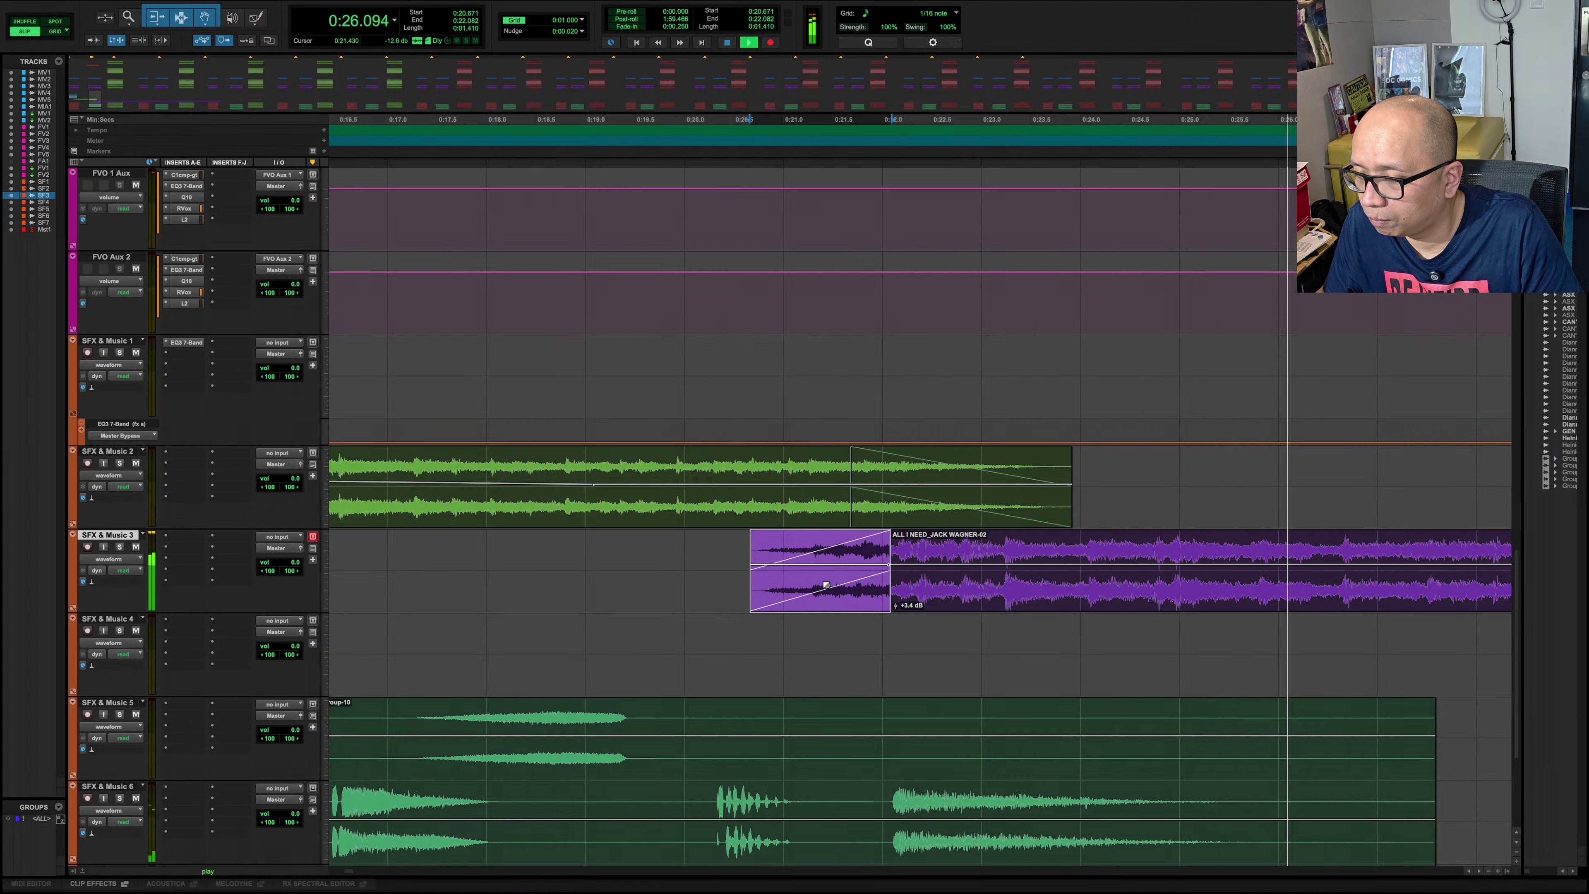
{"action": "left_click", "coordinate": [688, 552]}
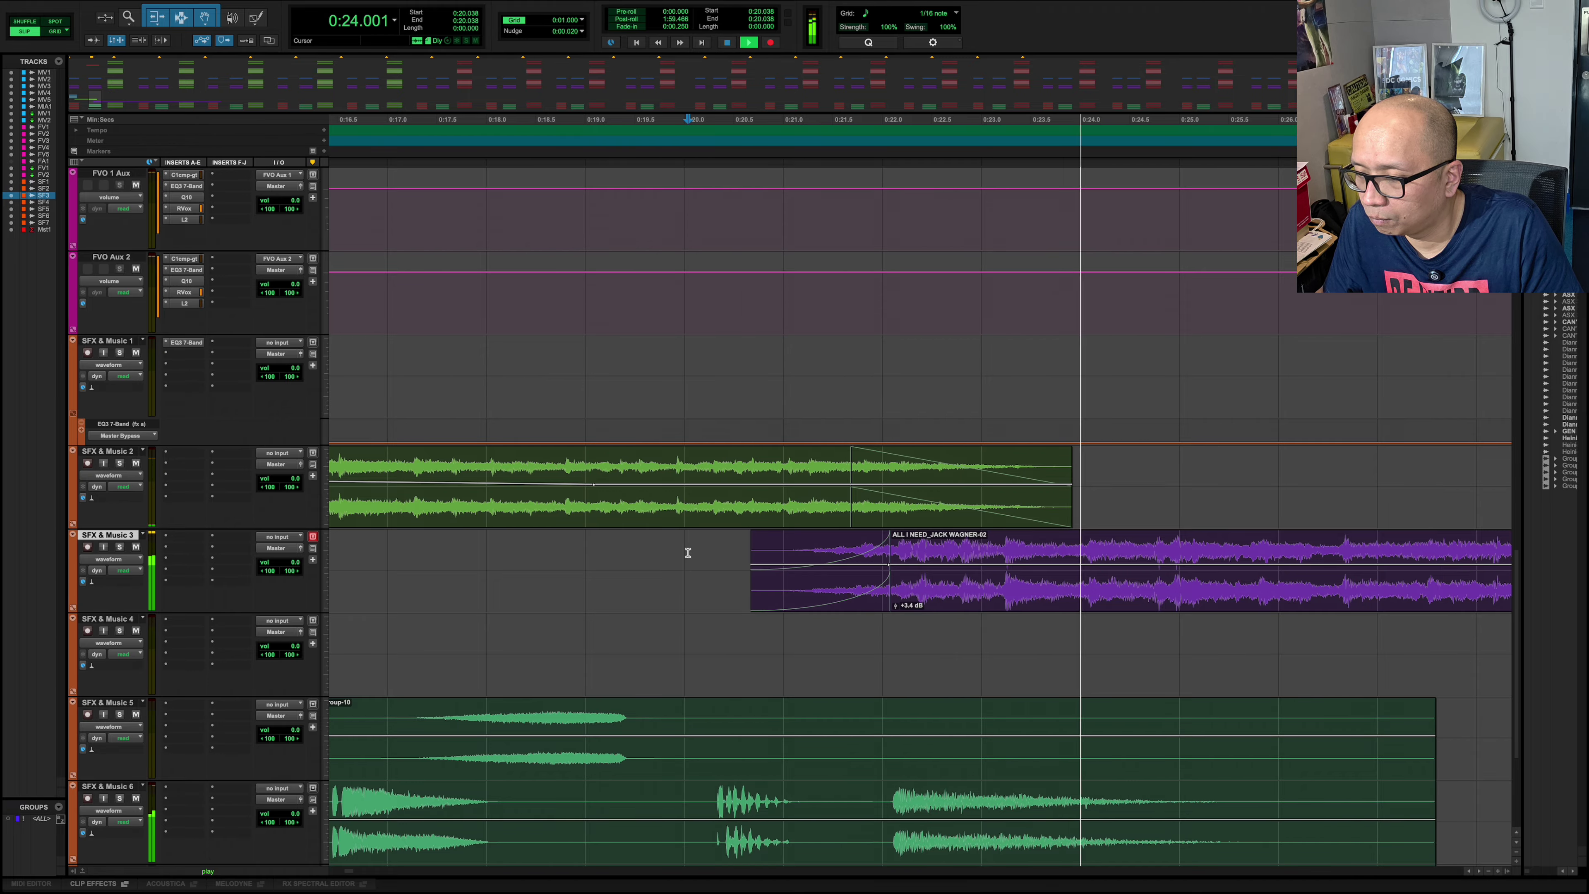
- Move Group-03 in the first spot to 0:40.600 on SFX & Music 4 to 6 while ALL I NEED plays on
{"action": "key", "text": "r"}
{"action": "key", "text": "r"}
{"action": "key", "text": "r"}
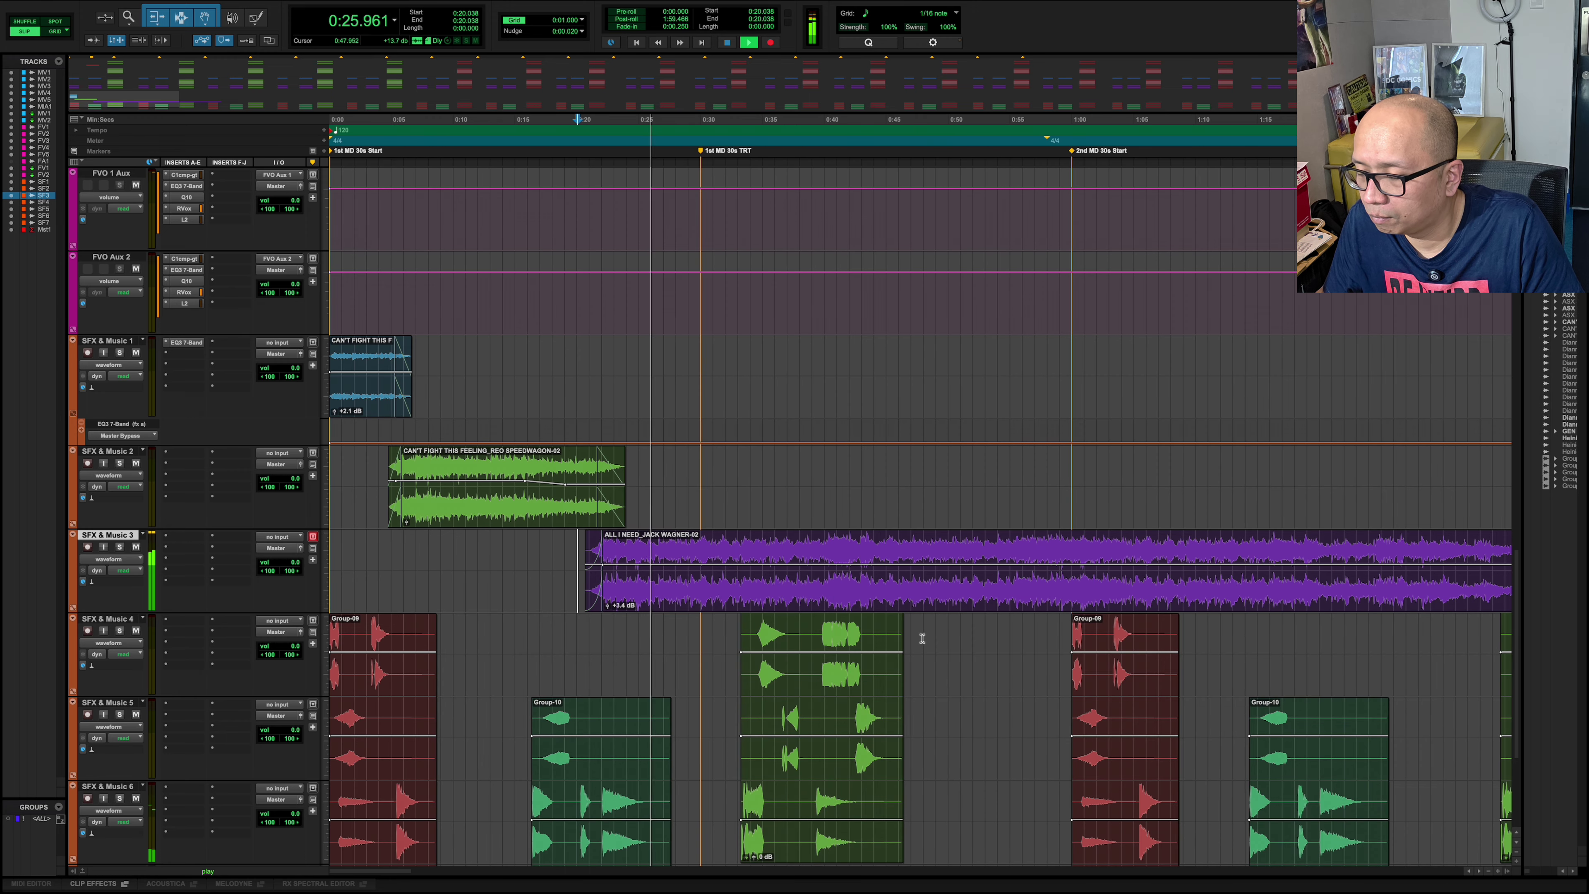
{"action": "key", "text": "r"}
{"action": "key", "text": "t"}
{"action": "key", "text": "t"}
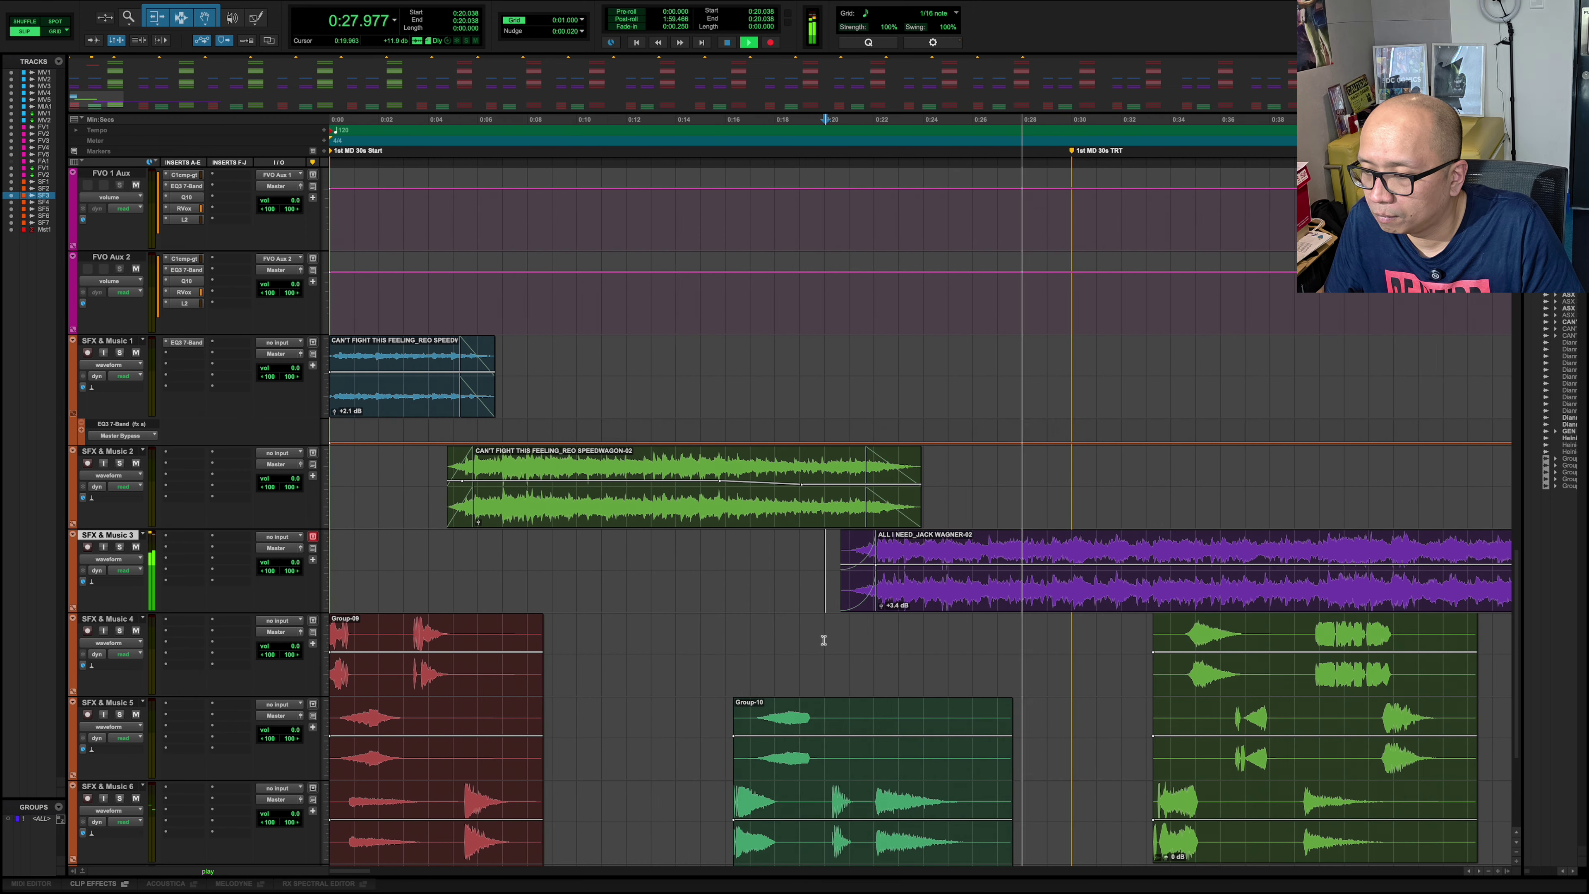
{"action": "key", "text": "r"}
{"action": "left_click", "coordinate": [922, 691]}
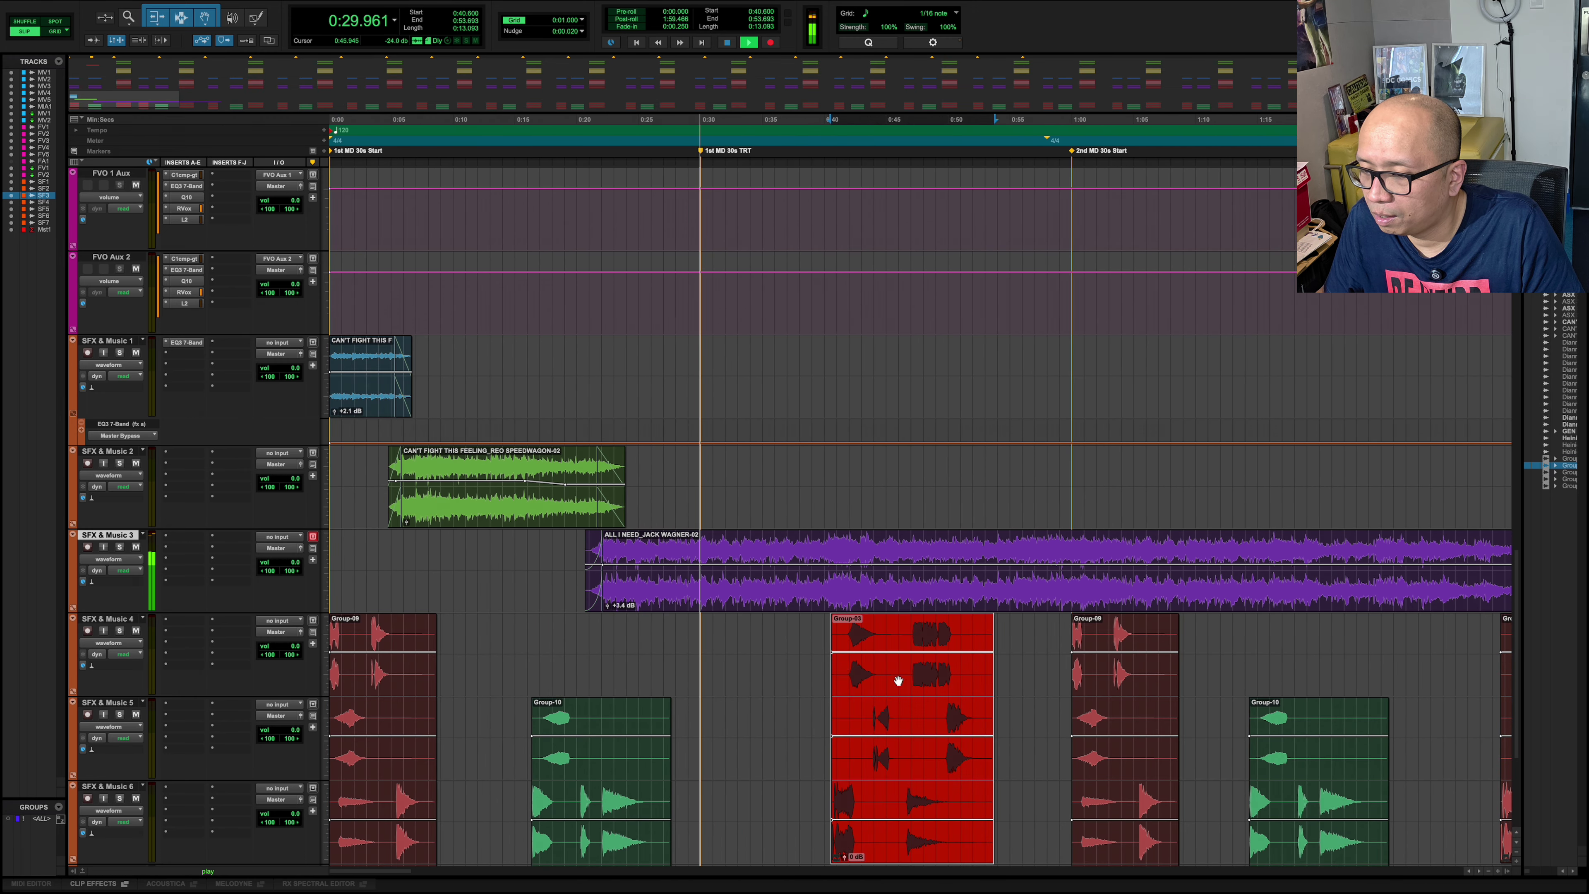
{"action": "left_click", "coordinate": [738, 636]}
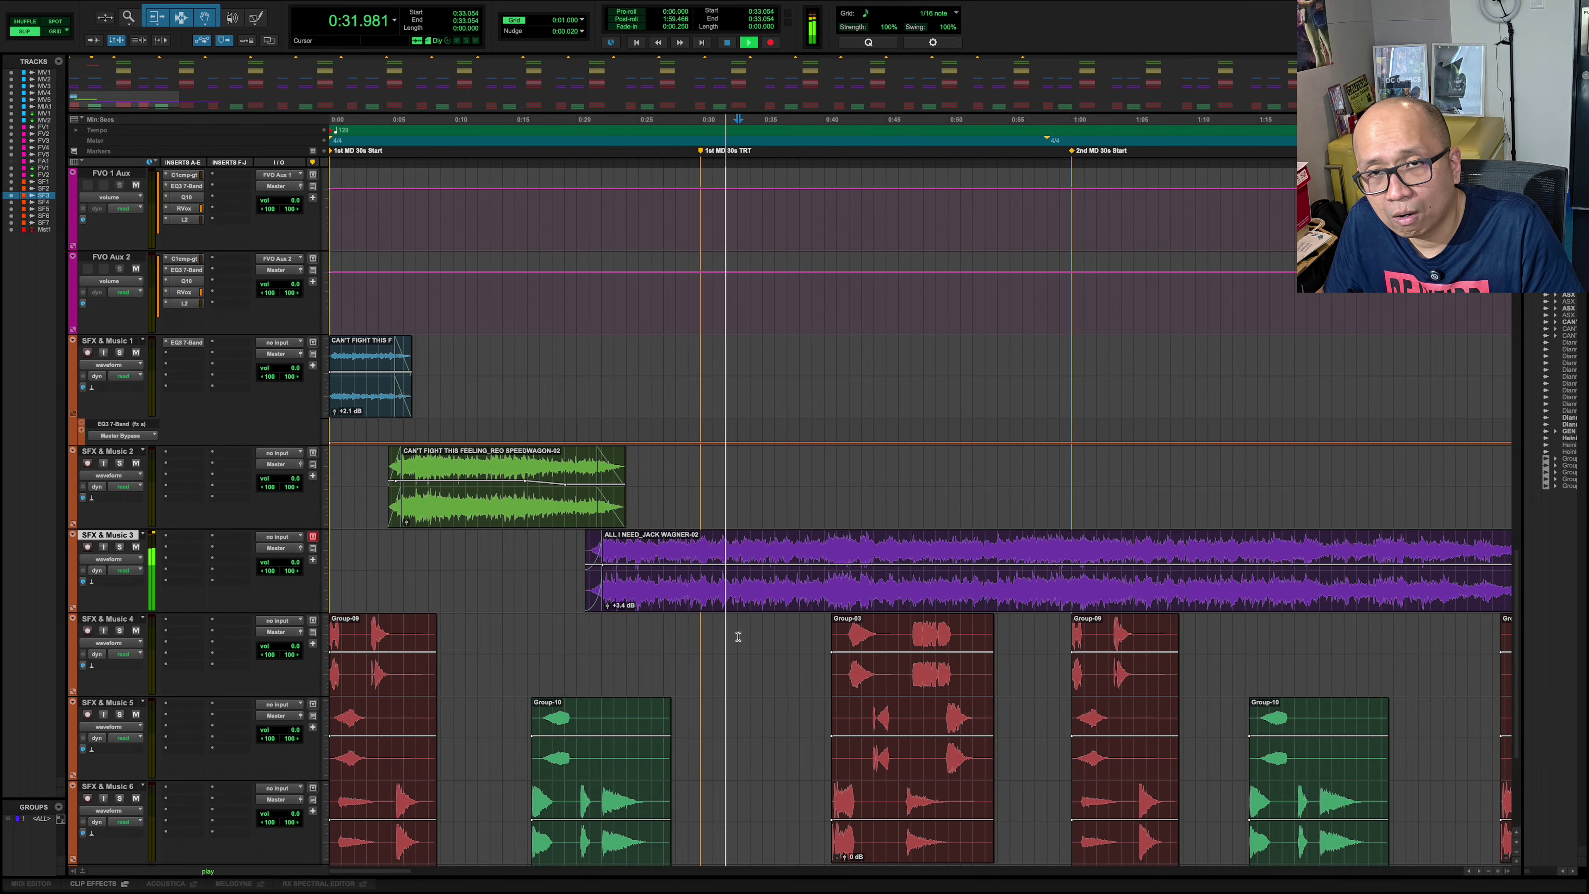
{"action": "left_click", "coordinate": [744, 631]}
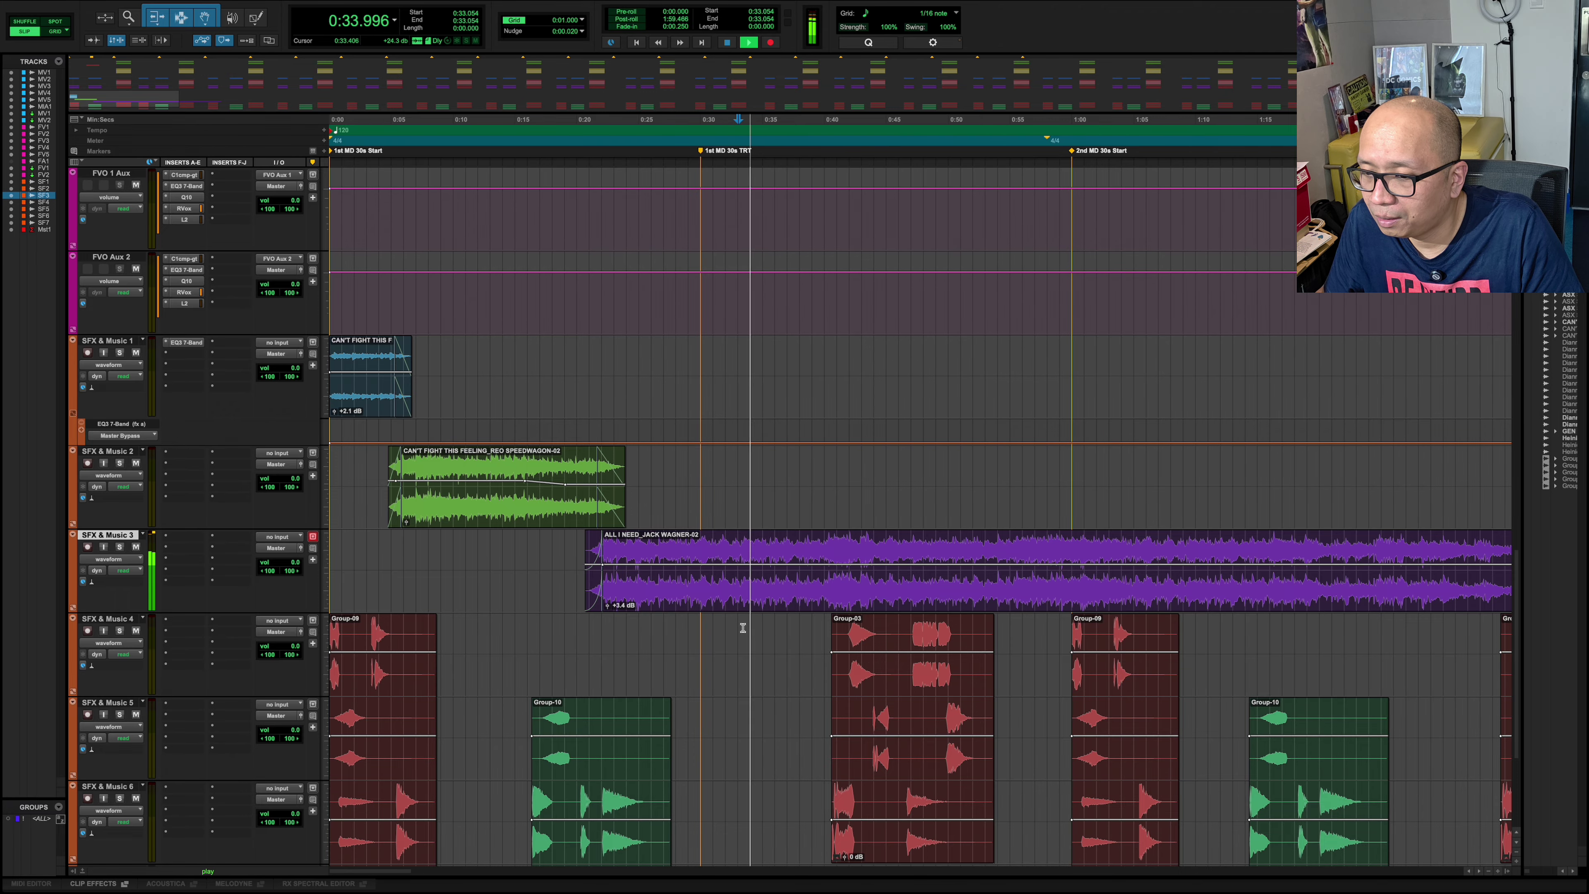
- Move Group-03 earlier to start at 0:33.014 on SFX & Music 4 to 6, checking its placement against ALL I NEED
{"action": "key", "text": "t"}
{"action": "key", "text": "r"}
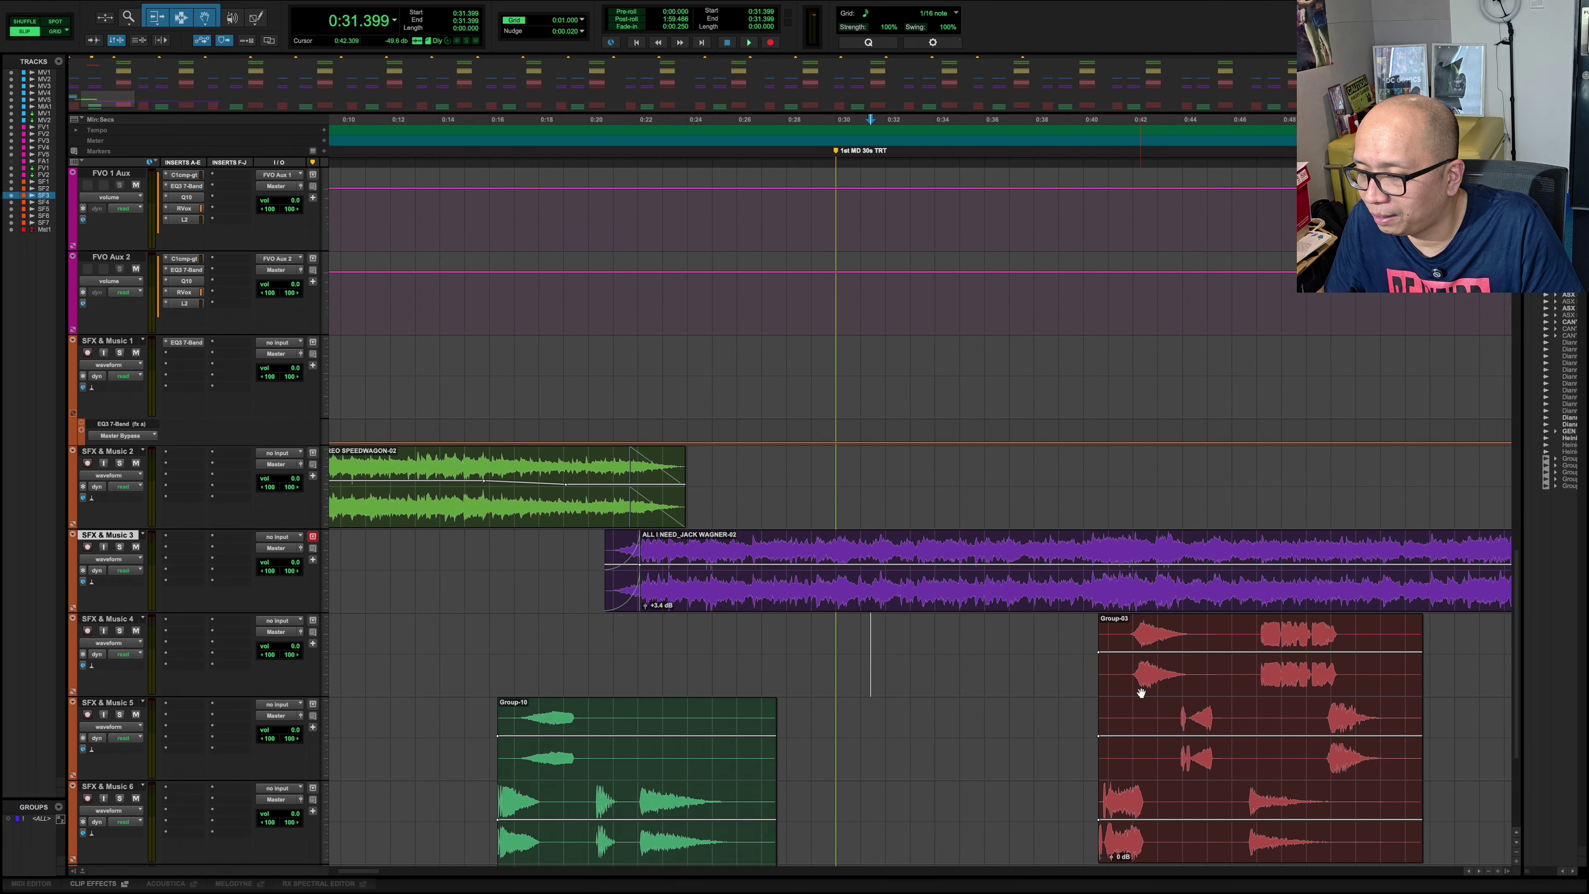
{"action": "left_click_drag", "start_coordinate": [1140, 692], "coordinate": [1067, 689]}
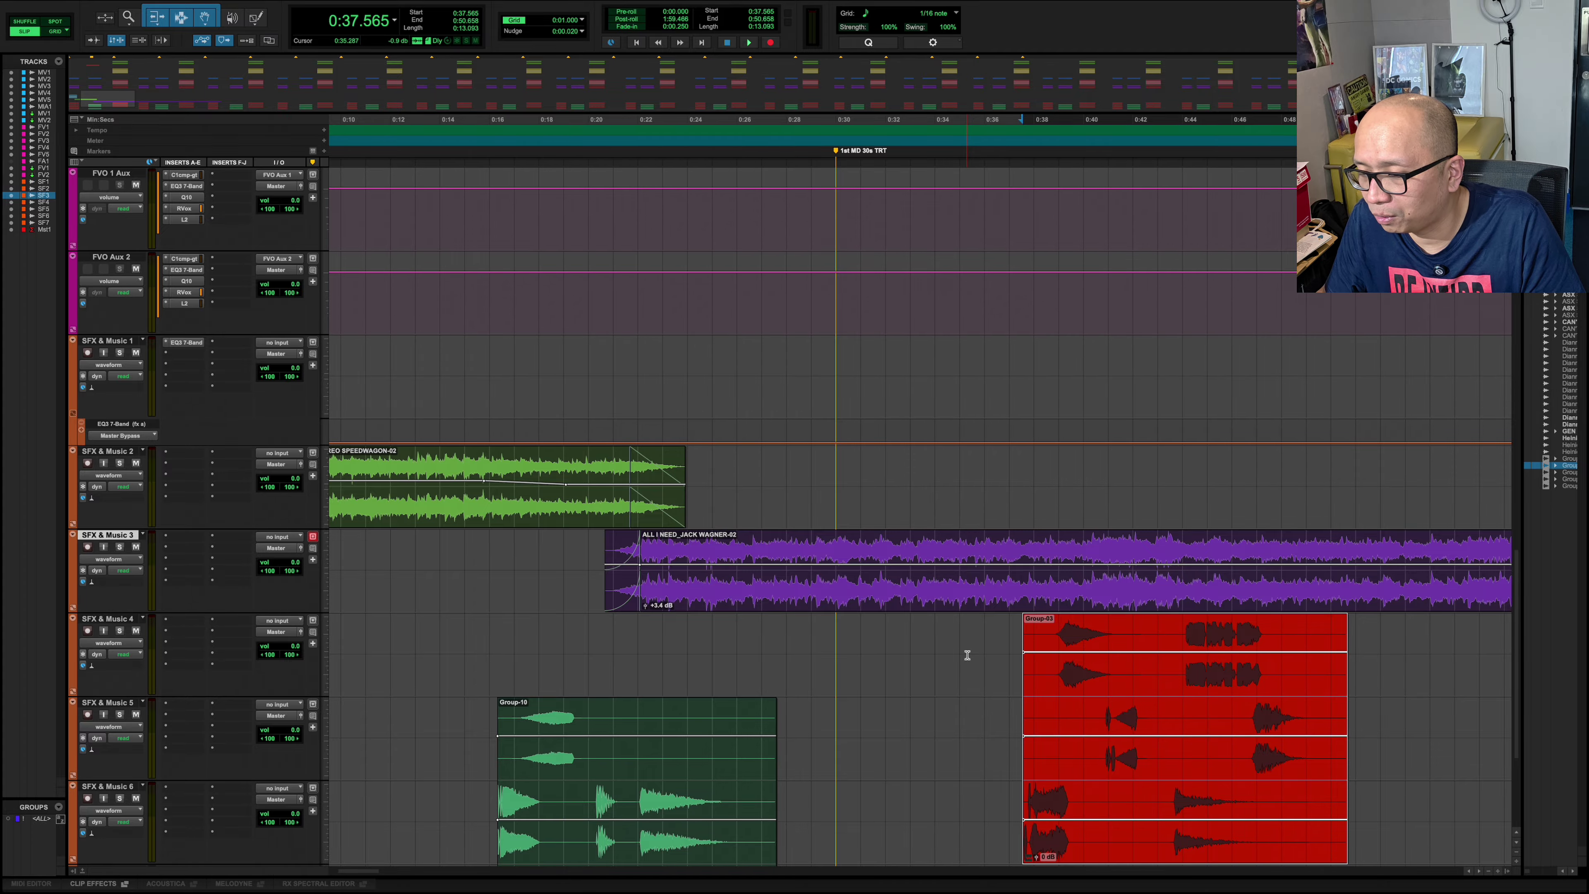
{"action": "left_click", "coordinate": [917, 638]}
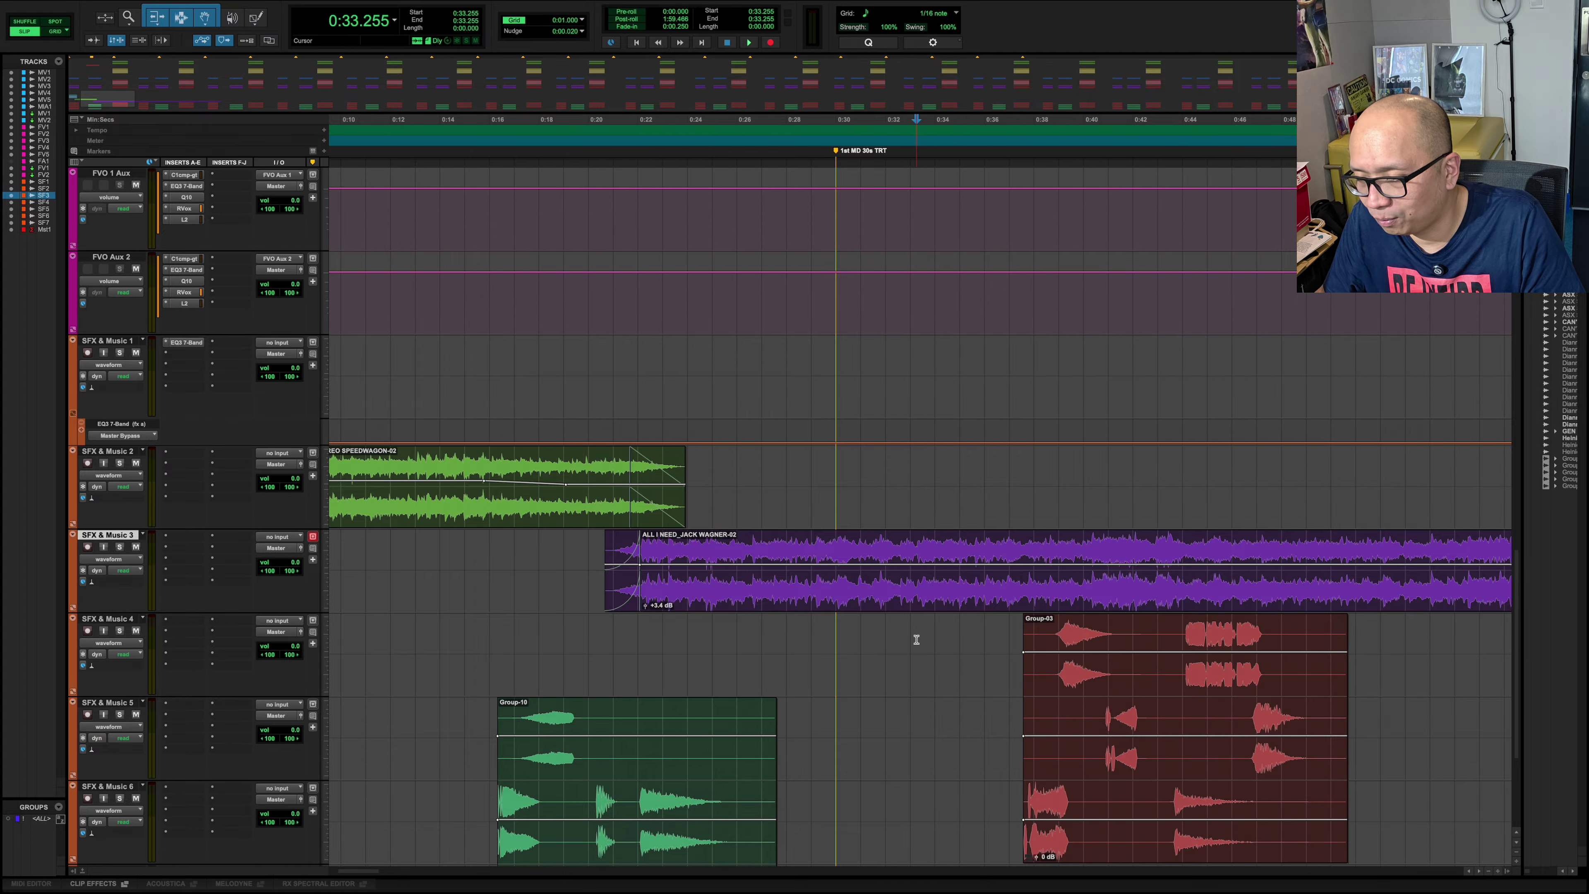
{"action": "key", "text": "t"}
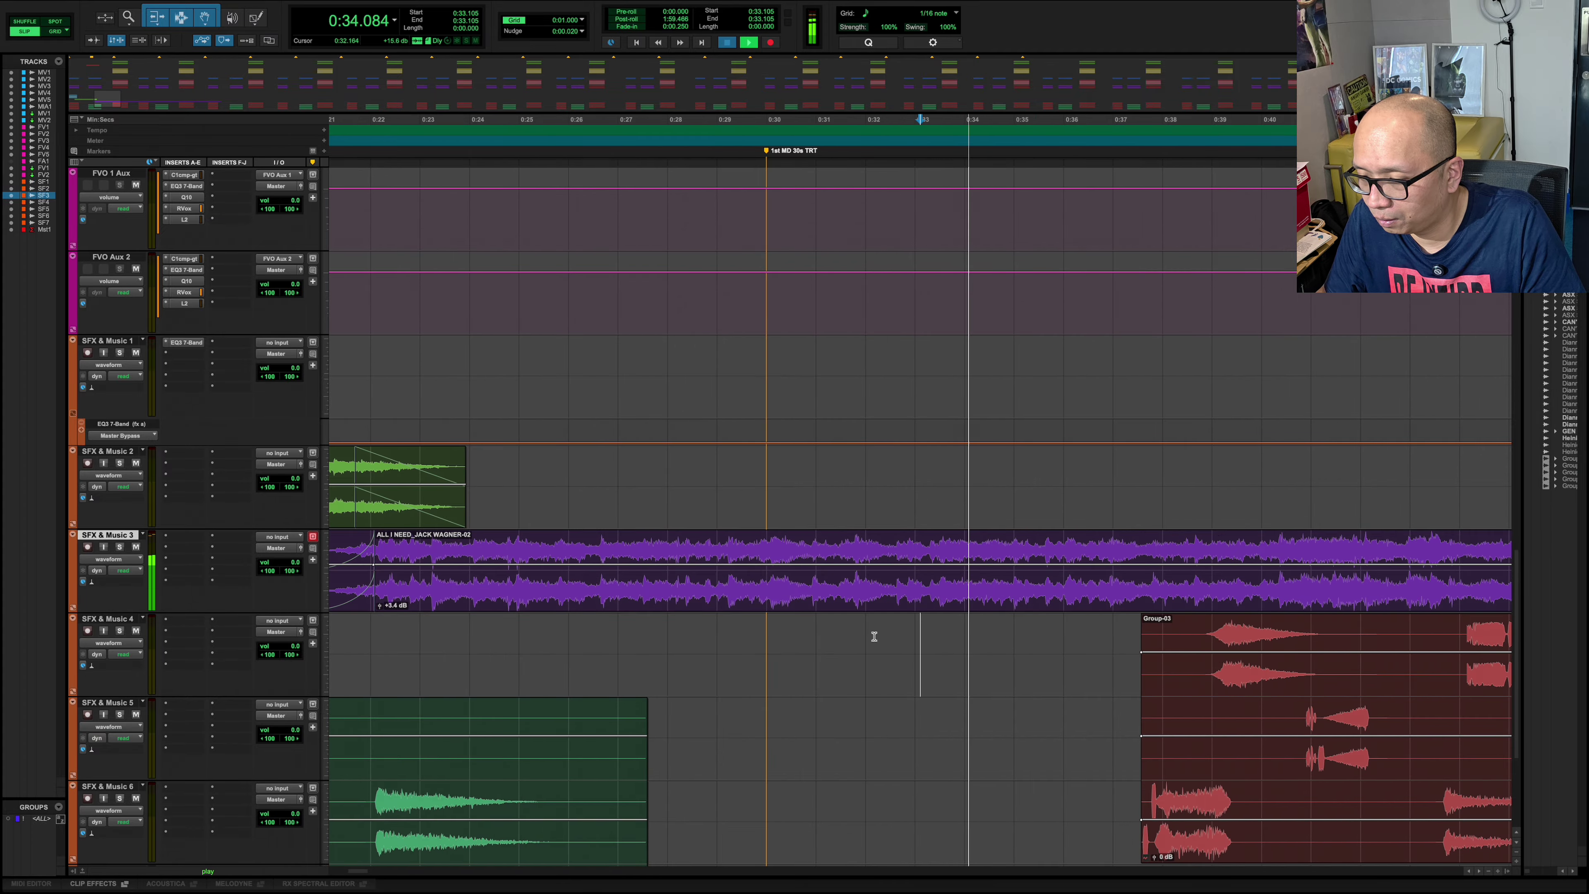
{"action": "left_click", "coordinate": [873, 638]}
{"action": "left_click_drag", "start_coordinate": [1182, 683], "coordinate": [929, 681]}
{"action": "key", "text": "t"}
{"action": "key", "text": "t"}
{"action": "left_click", "coordinate": [962, 632]}
{"action": "key", "text": "t"}
{"action": "key", "text": "r"}
{"action": "key", "text": "r"}
{"action": "key", "text": "r"}
{"action": "key", "text": "r"}
{"action": "key", "text": "r"}
{"action": "key", "text": "r"}
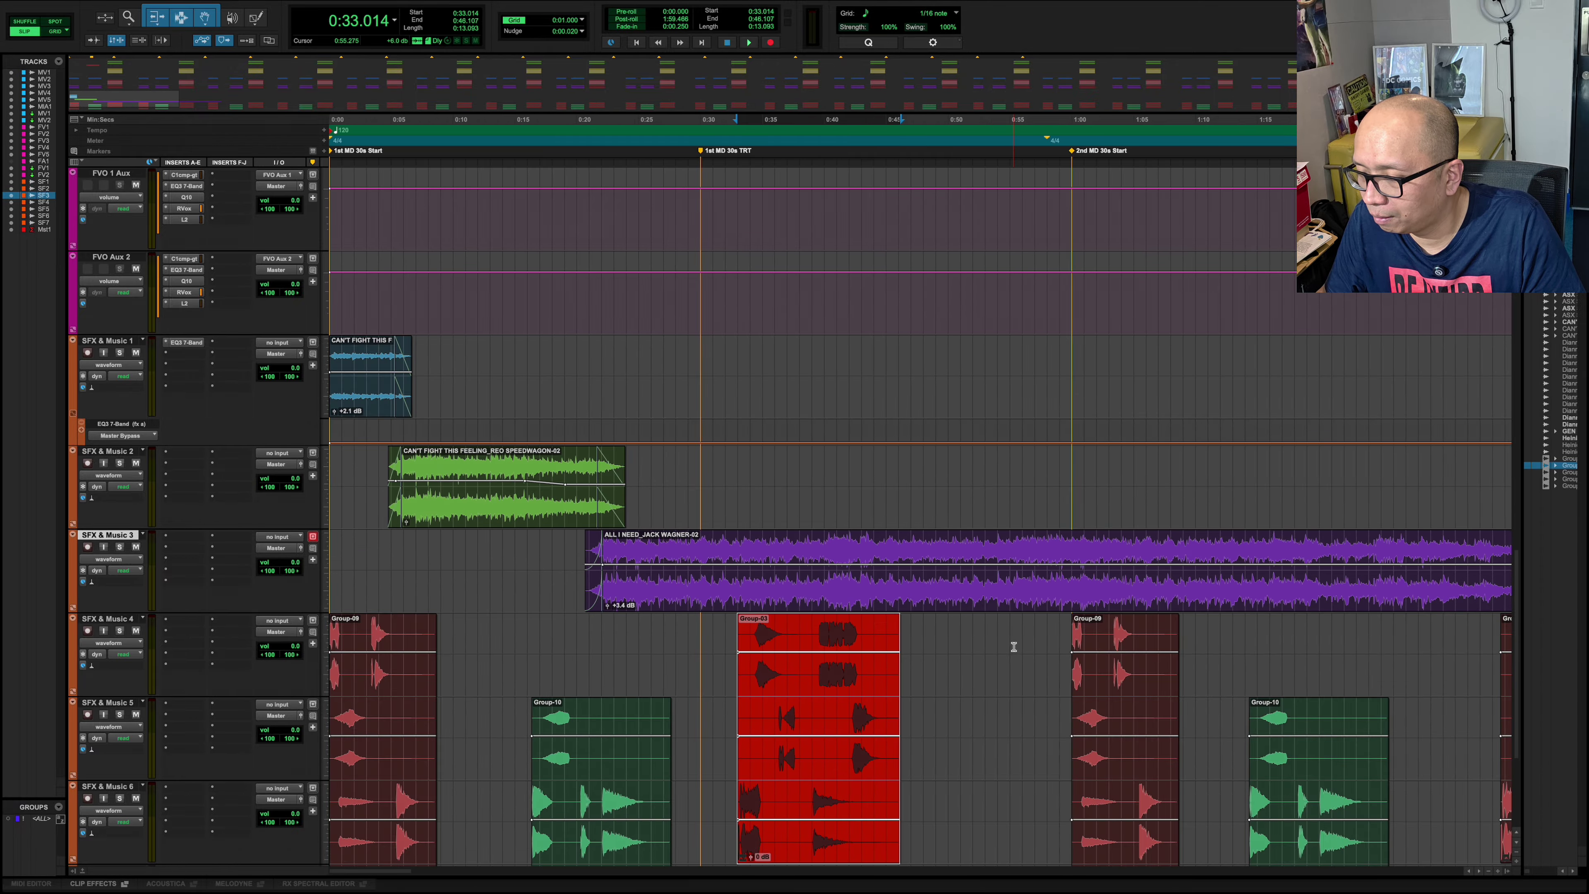
- Trim the end of the ALL I NEED clip on SFX & Music 3 back to 0:45.644
{"action": "key", "text": "r"}
{"action": "left_click_drag", "start_coordinate": [1133, 589], "coordinate": [608, 596]}
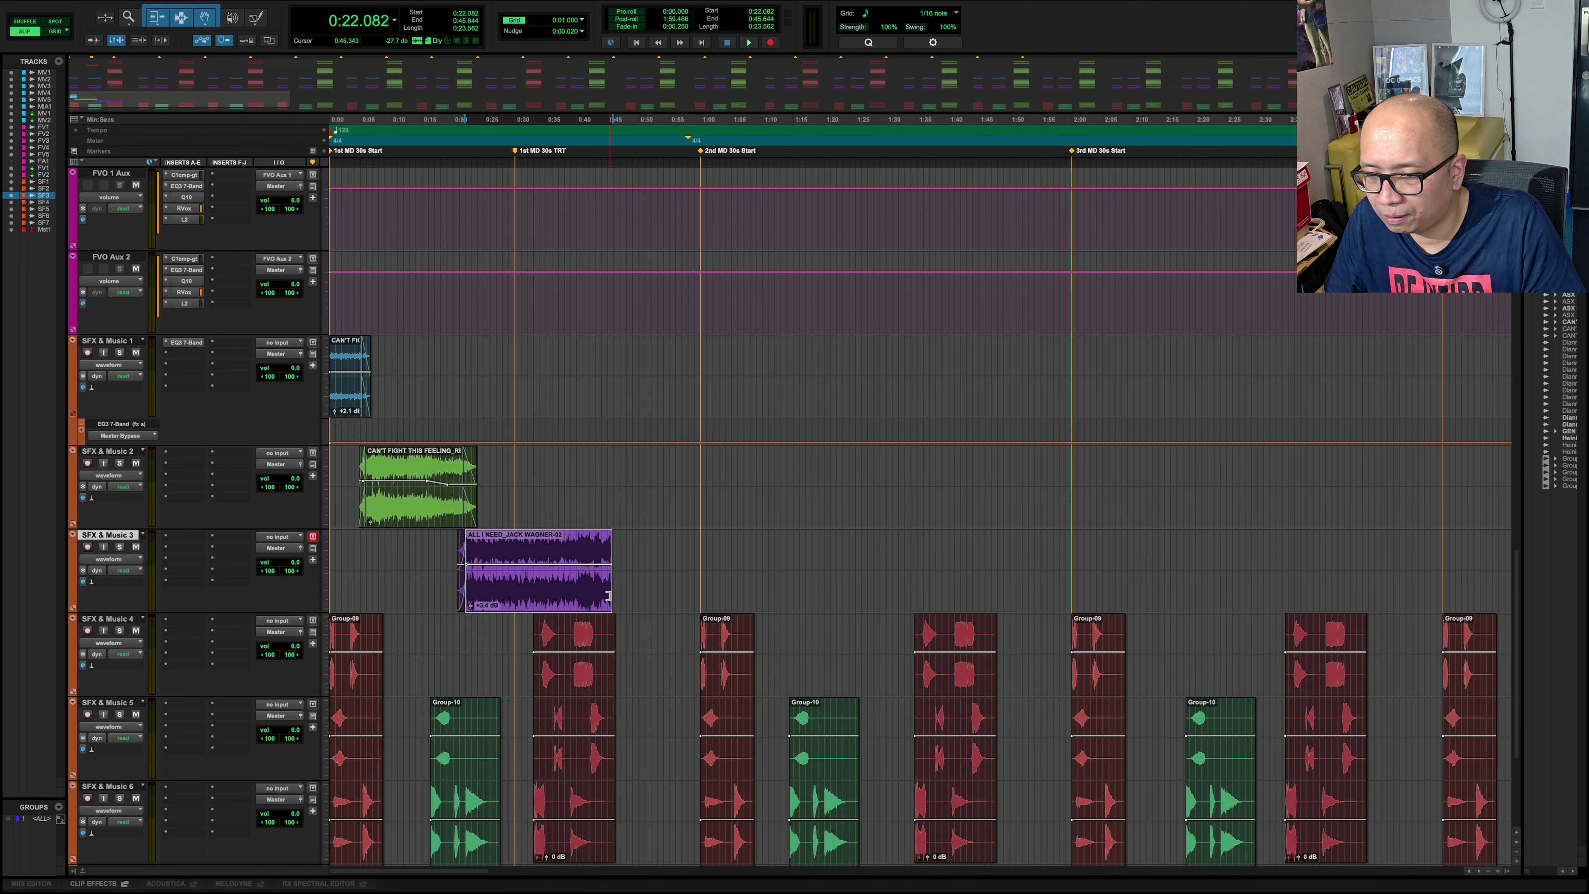
{"action": "left_click", "coordinate": [542, 550]}
{"action": "left_click", "coordinate": [527, 550]}
- Play from 0:32.565 and lower the ALL I NEED clip gain under Group-03, ramping down from about 0:33.0 to 0:35.0
{"action": "key", "text": "t"}
{"action": "key", "text": "t"}
{"action": "key", "text": "t"}
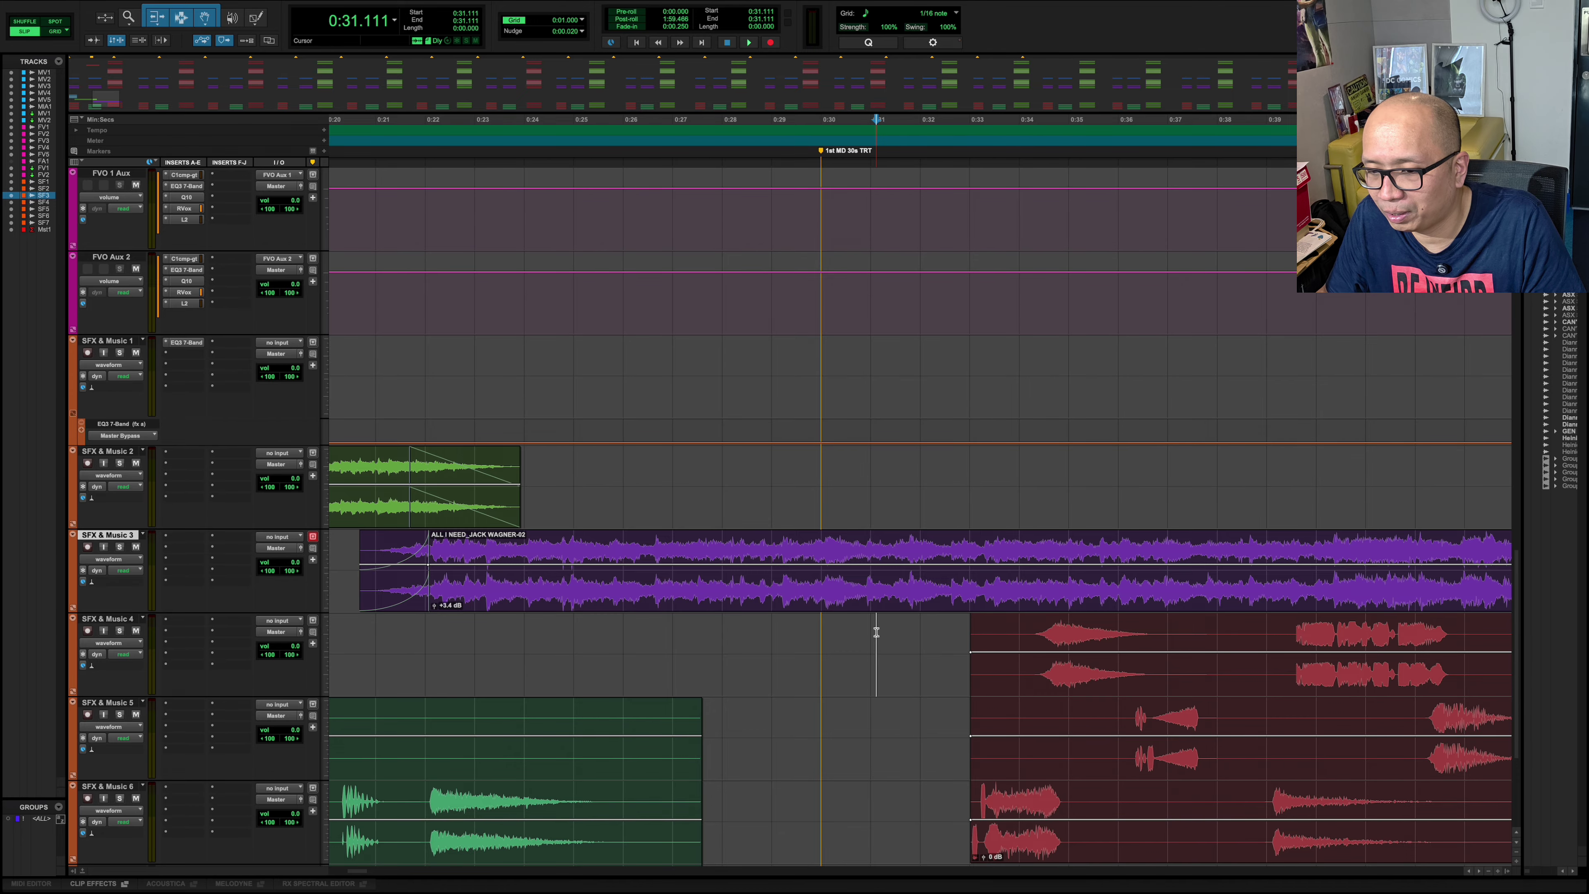
{"action": "scroll", "coordinate": [877, 633], "scroll_direction": "right", "scroll_amount": 3}
{"action": "key", "text": "t"}
{"action": "scroll", "coordinate": [885, 637], "scroll_direction": "right", "scroll_amount": 5}
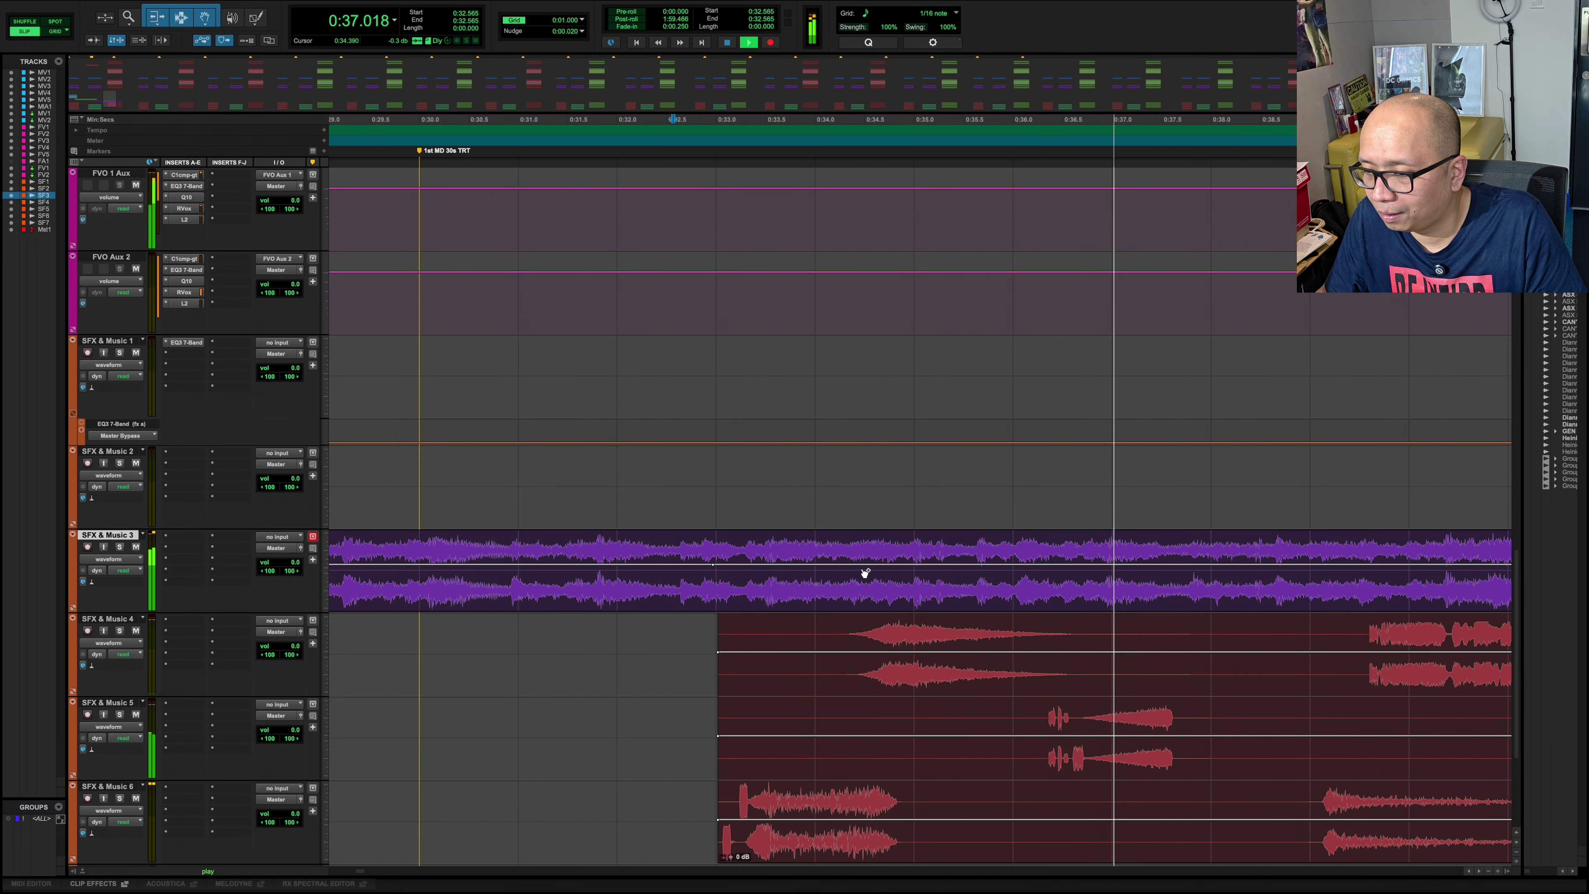
{"action": "key", "text": "space"}
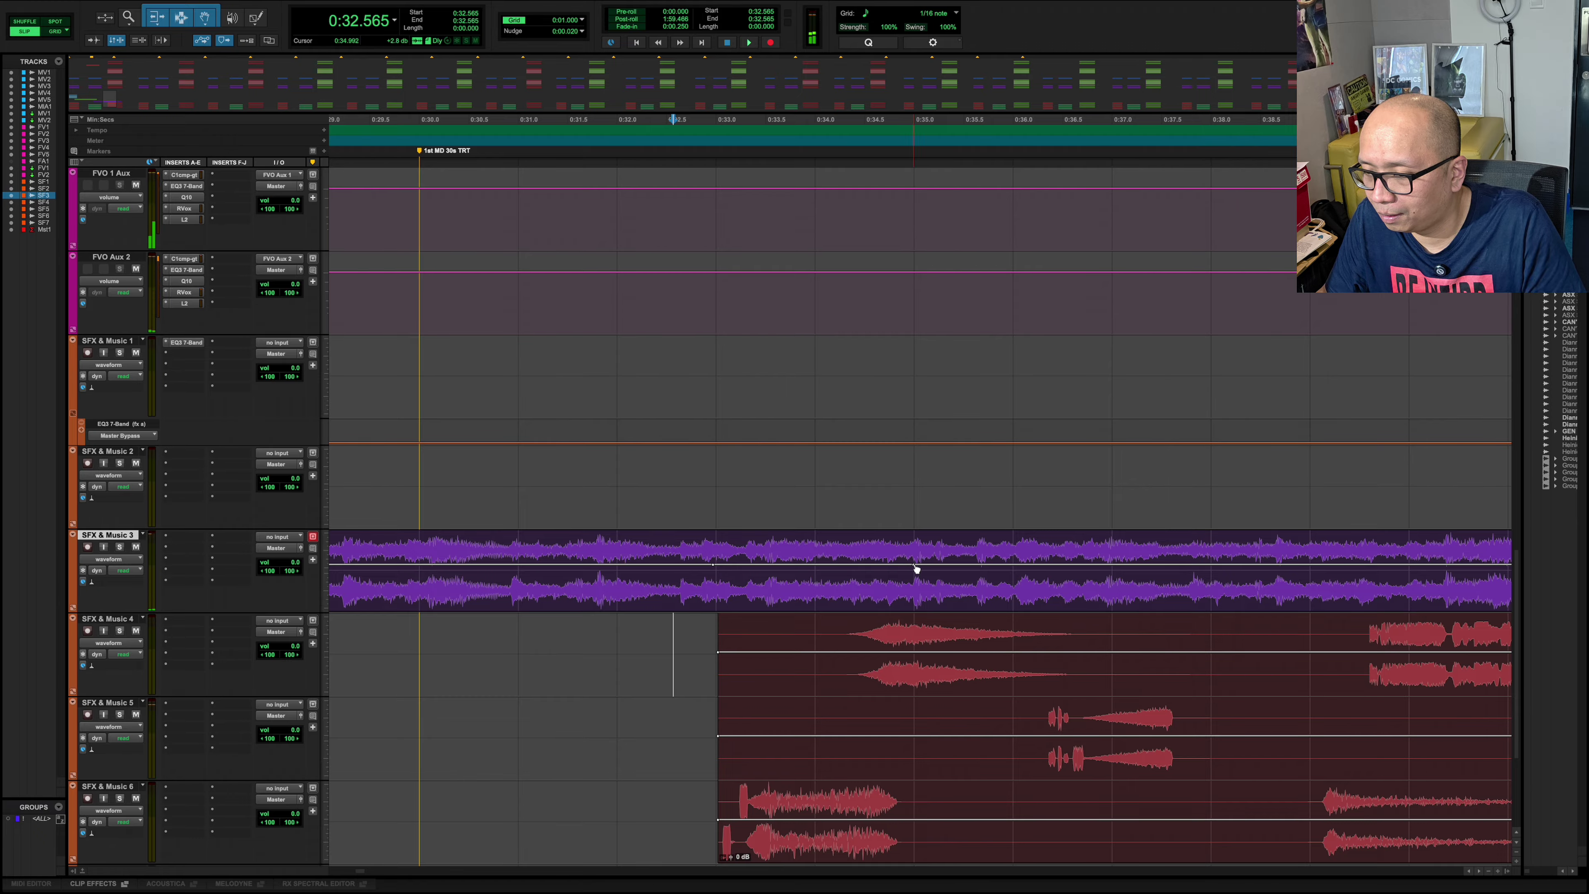
{"action": "left_click_drag", "start_coordinate": [916, 568], "coordinate": [917, 571]}
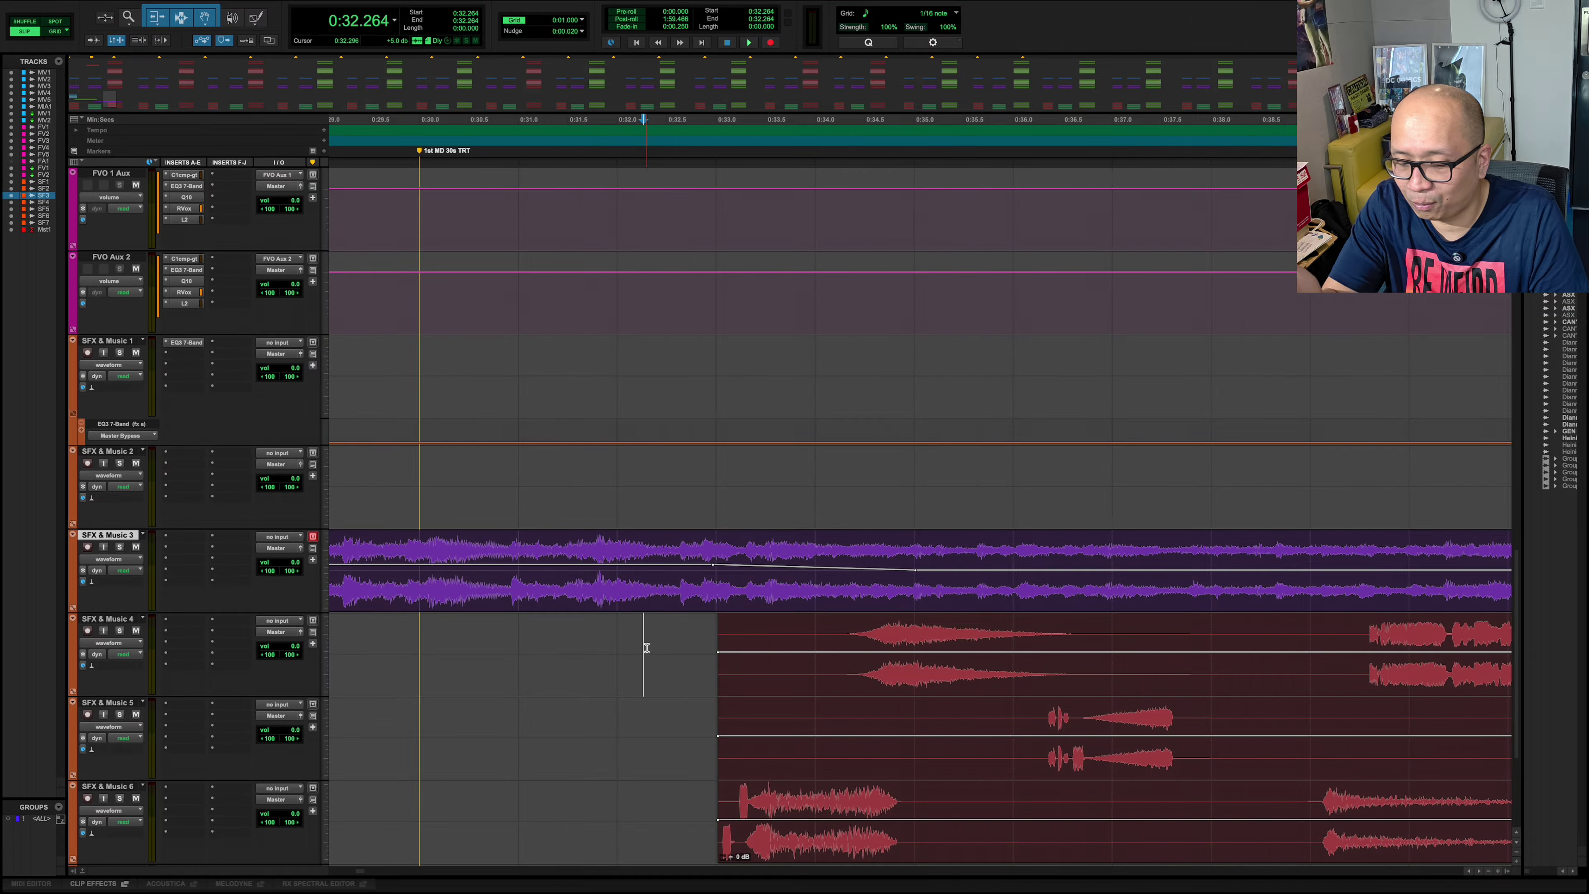
- Play the section from 0:31.826 to check the lowered ALL I NEED level underneath Group-03
{"action": "key", "text": "r"}
{"action": "key", "text": "r"}
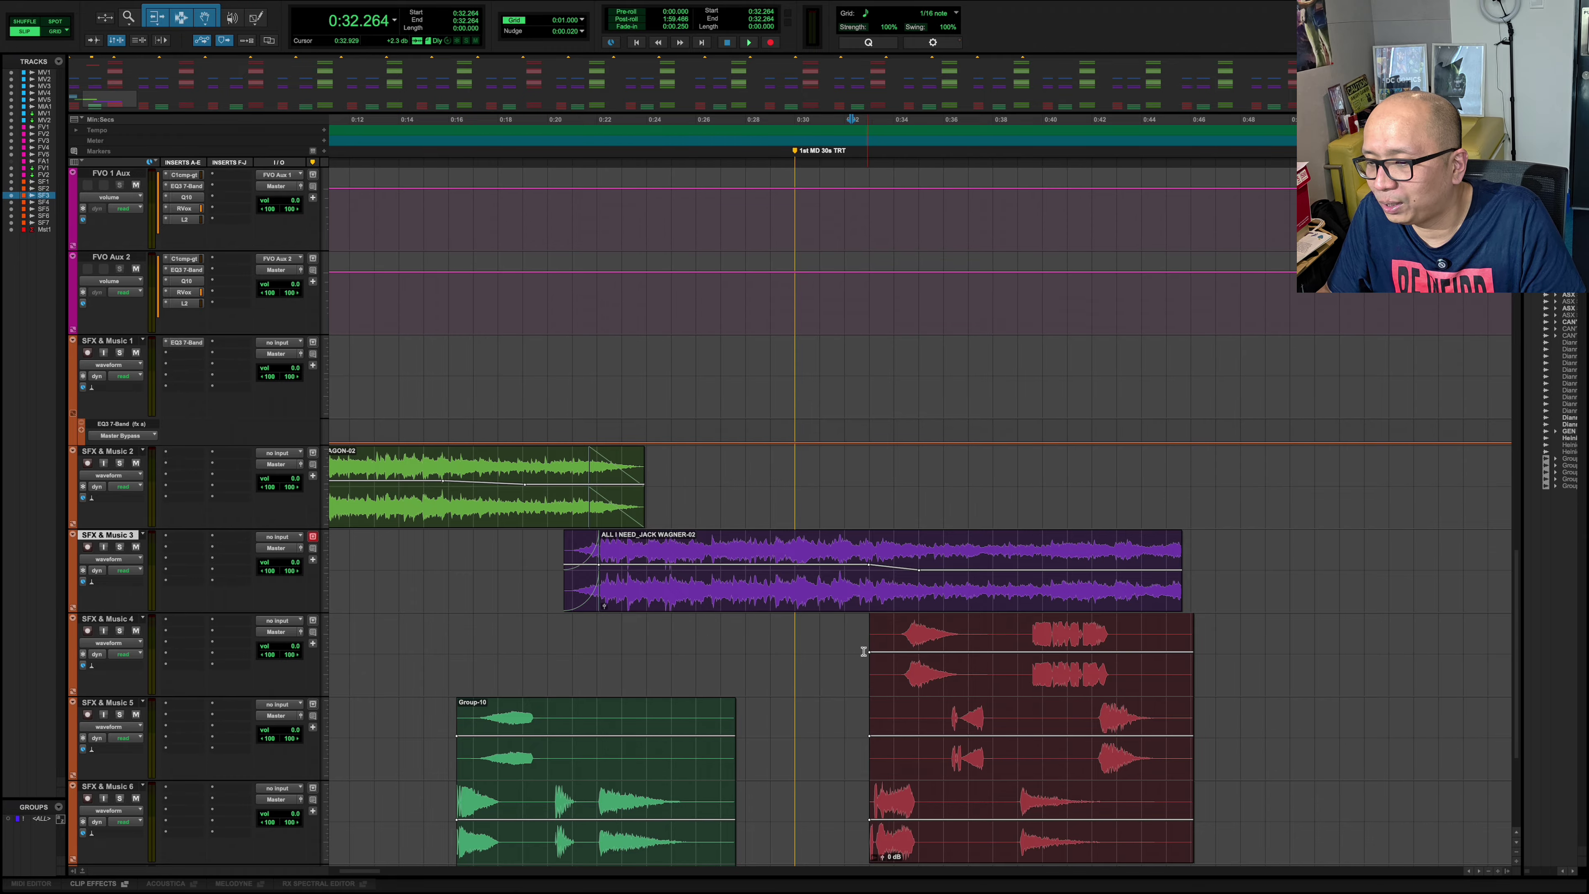
{"action": "key", "text": "t"}
{"action": "key", "text": "space"}
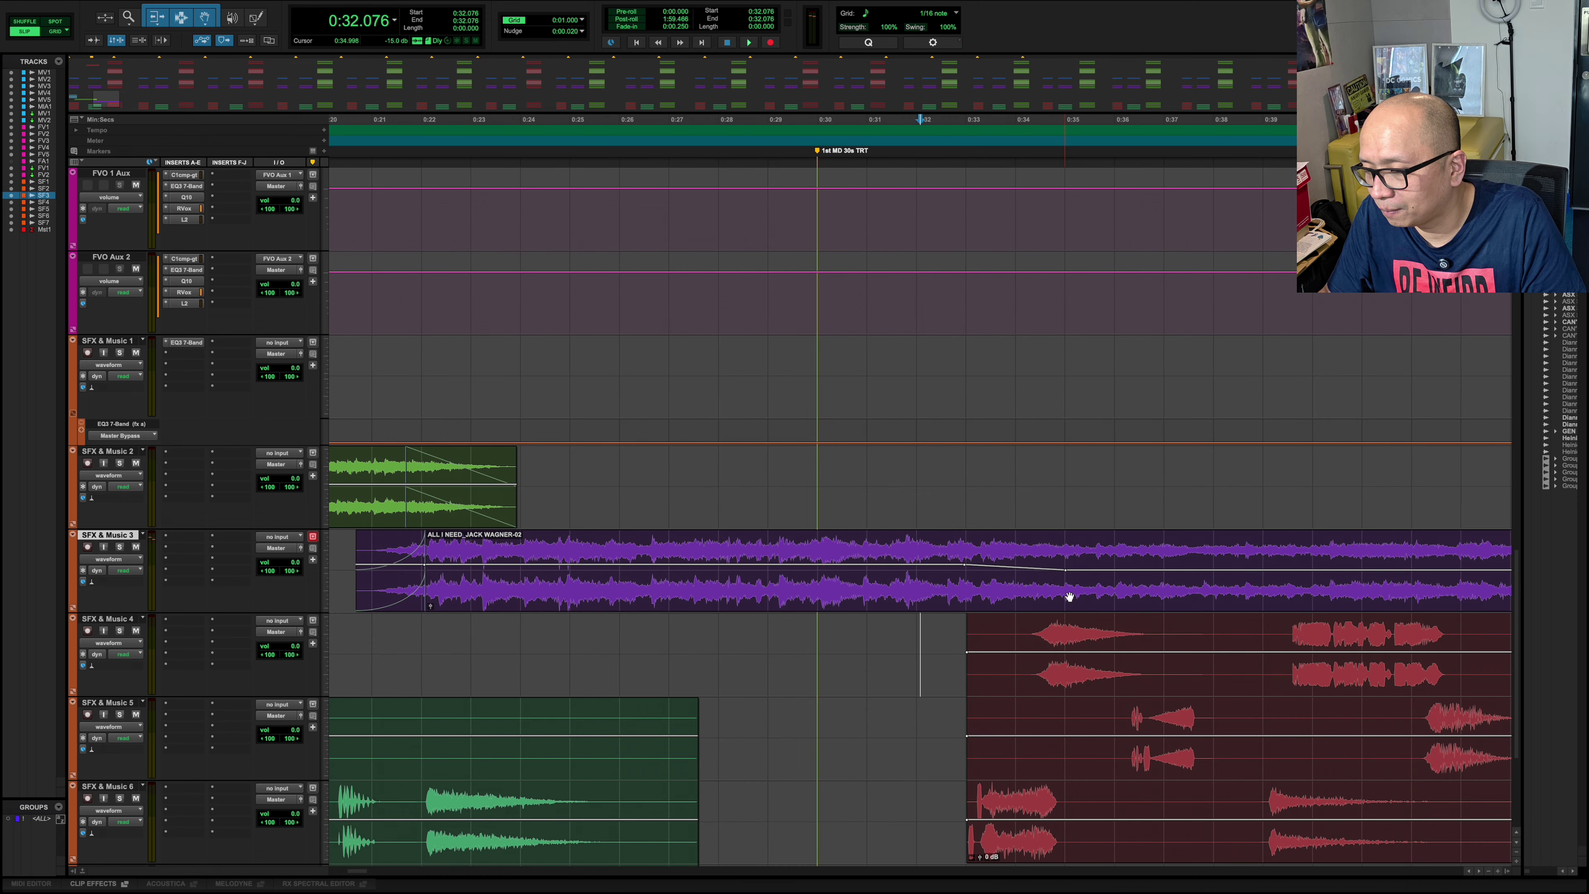
{"action": "scroll", "coordinate": [1106, 667], "scroll_direction": "right", "scroll_amount": 3}
{"action": "left_click", "coordinate": [1091, 677]}
{"action": "scroll", "coordinate": [1092, 677], "scroll_direction": "right", "scroll_amount": 10}
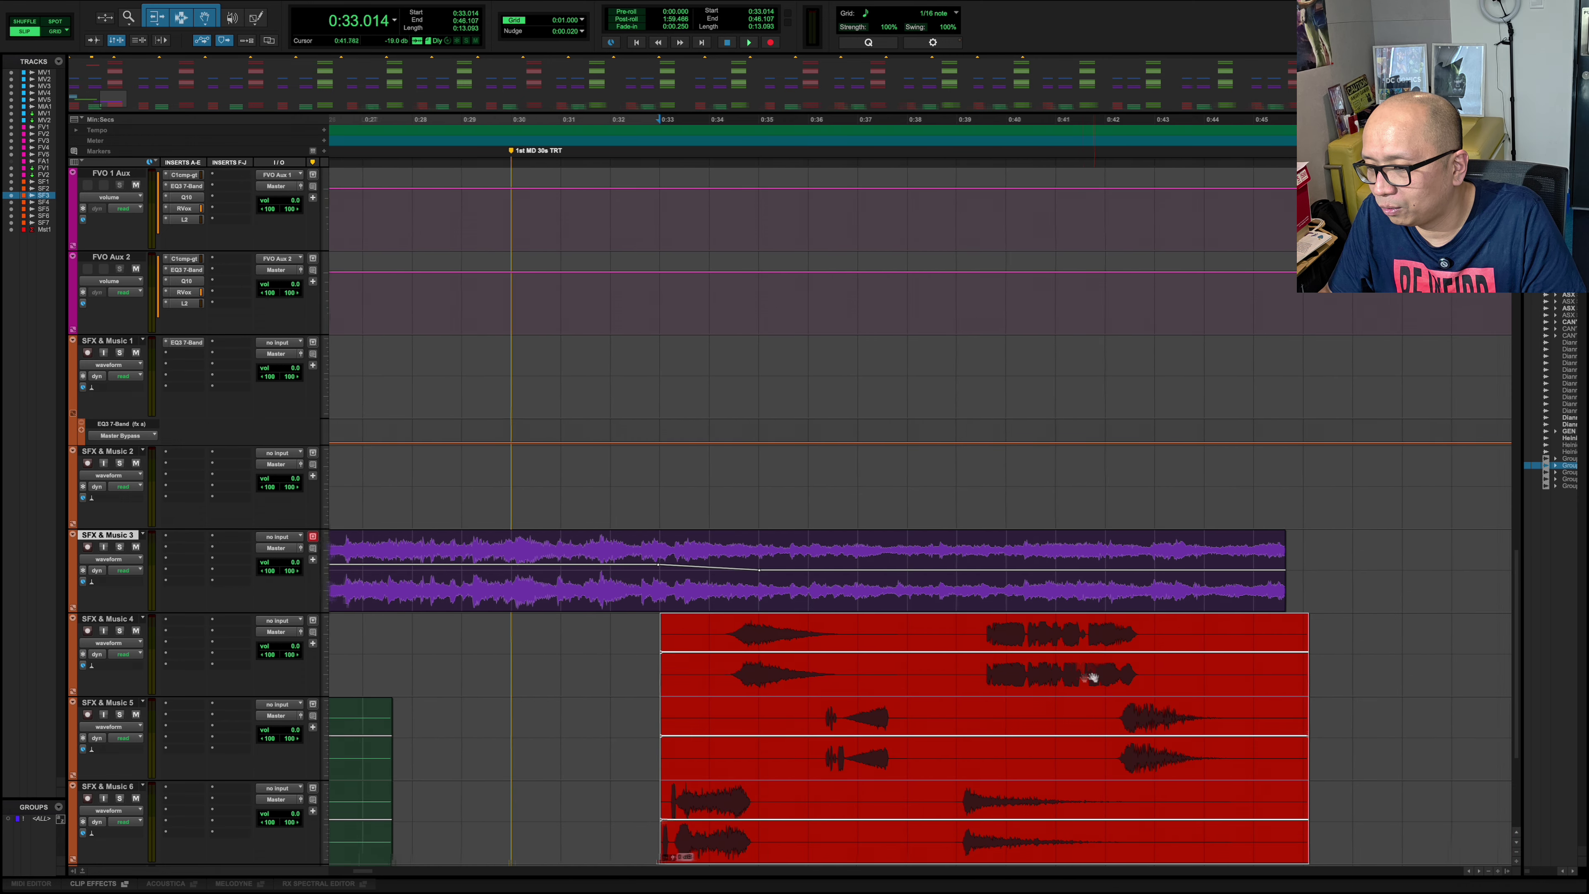
{"action": "left_click", "coordinate": [598, 632]}
{"action": "key", "text": "space"}
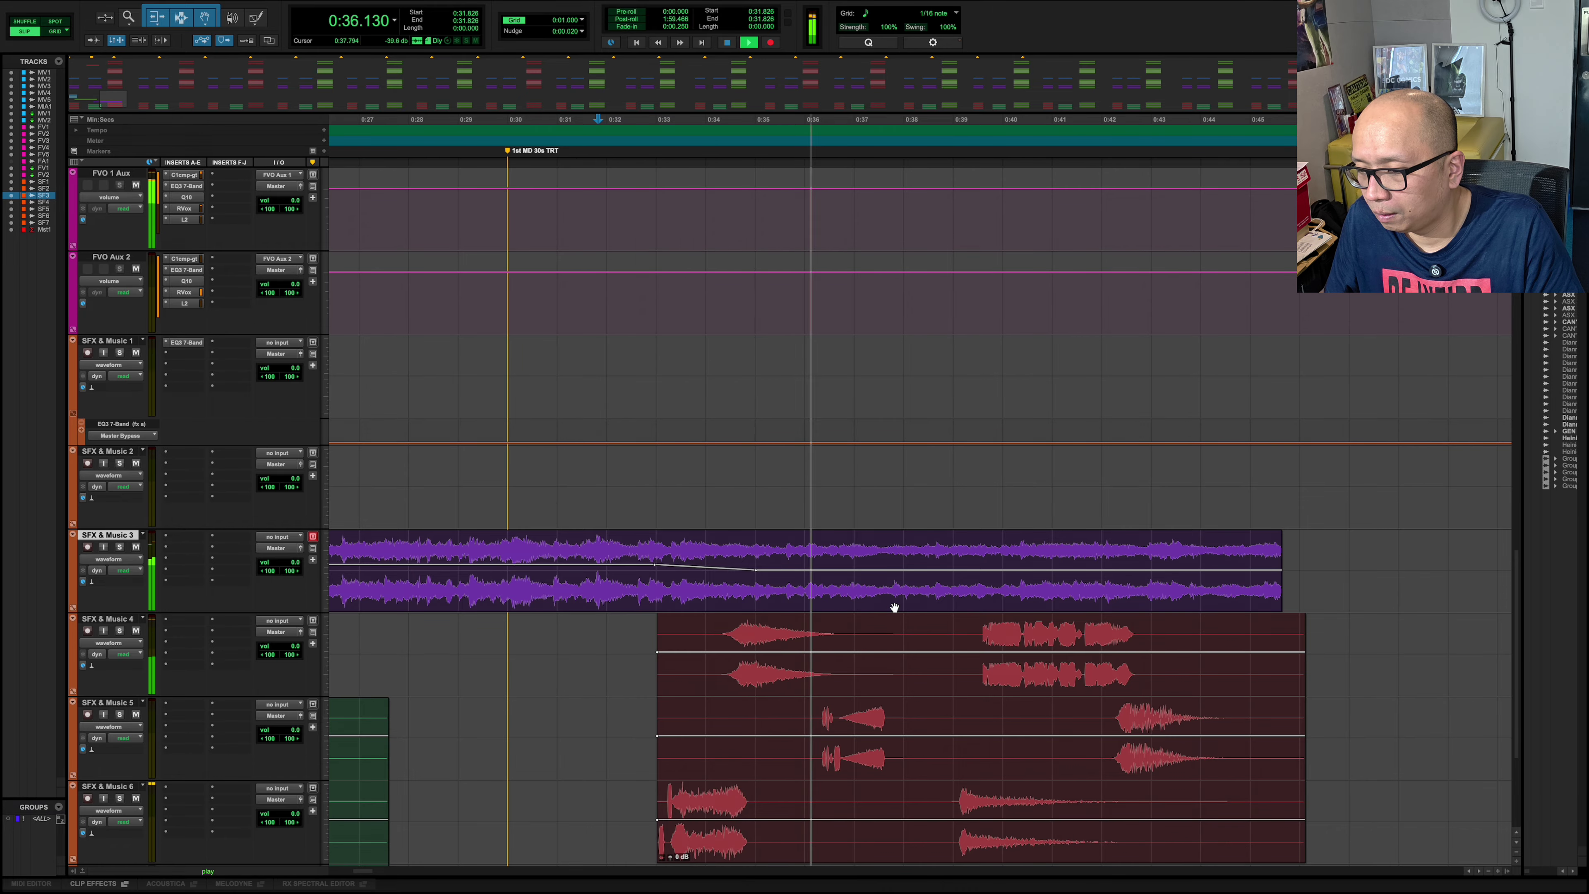
{"action": "scroll", "coordinate": [941, 597], "scroll_direction": "right", "scroll_amount": 1}
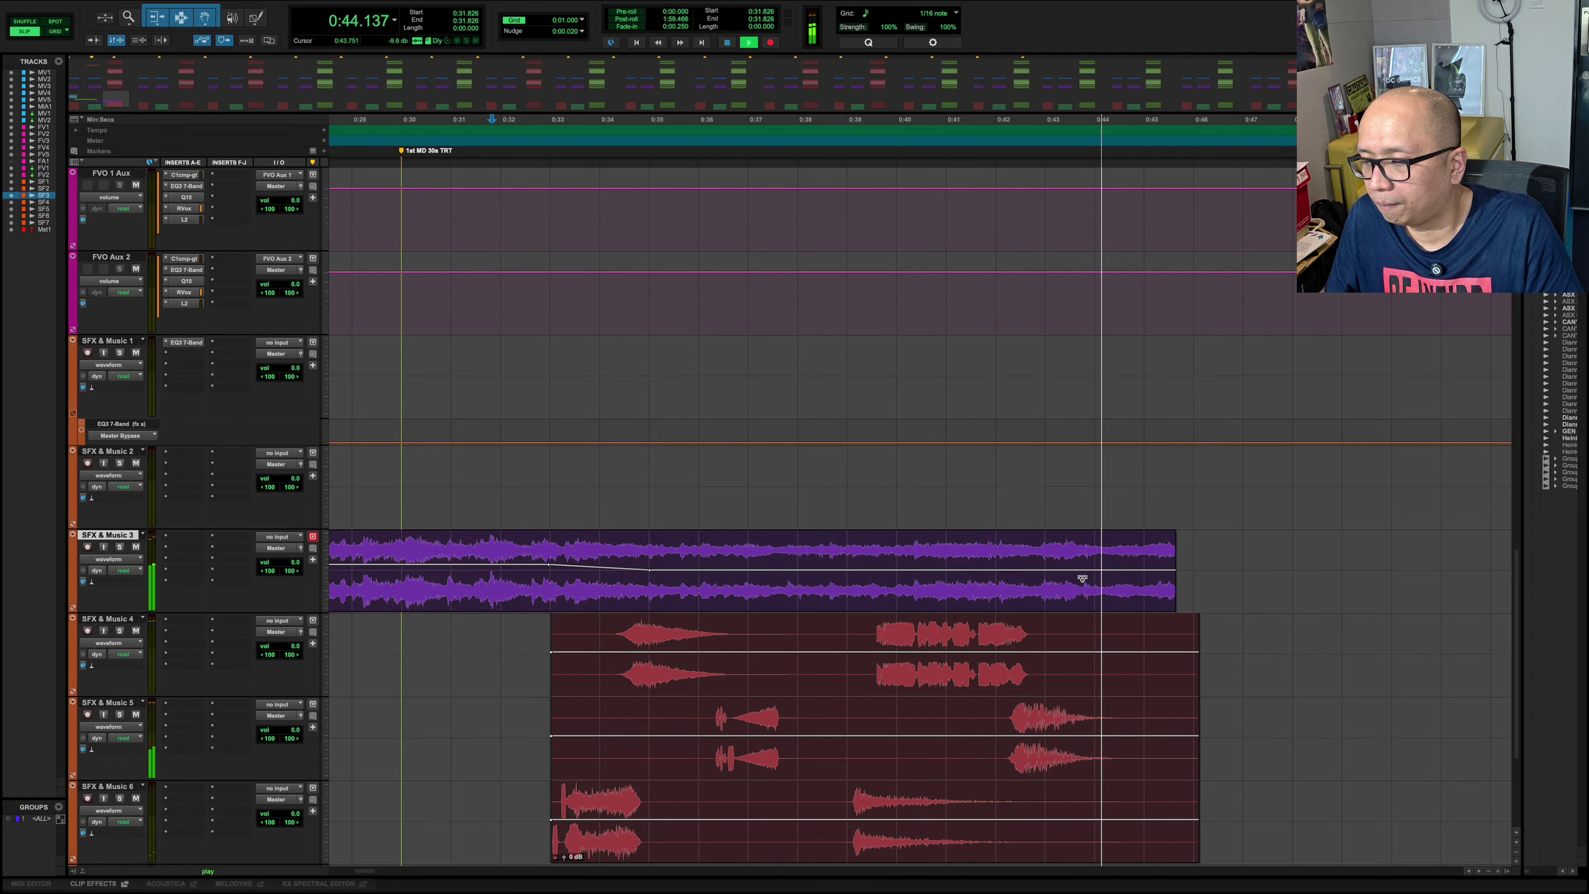
{"action": "key", "text": "space"}
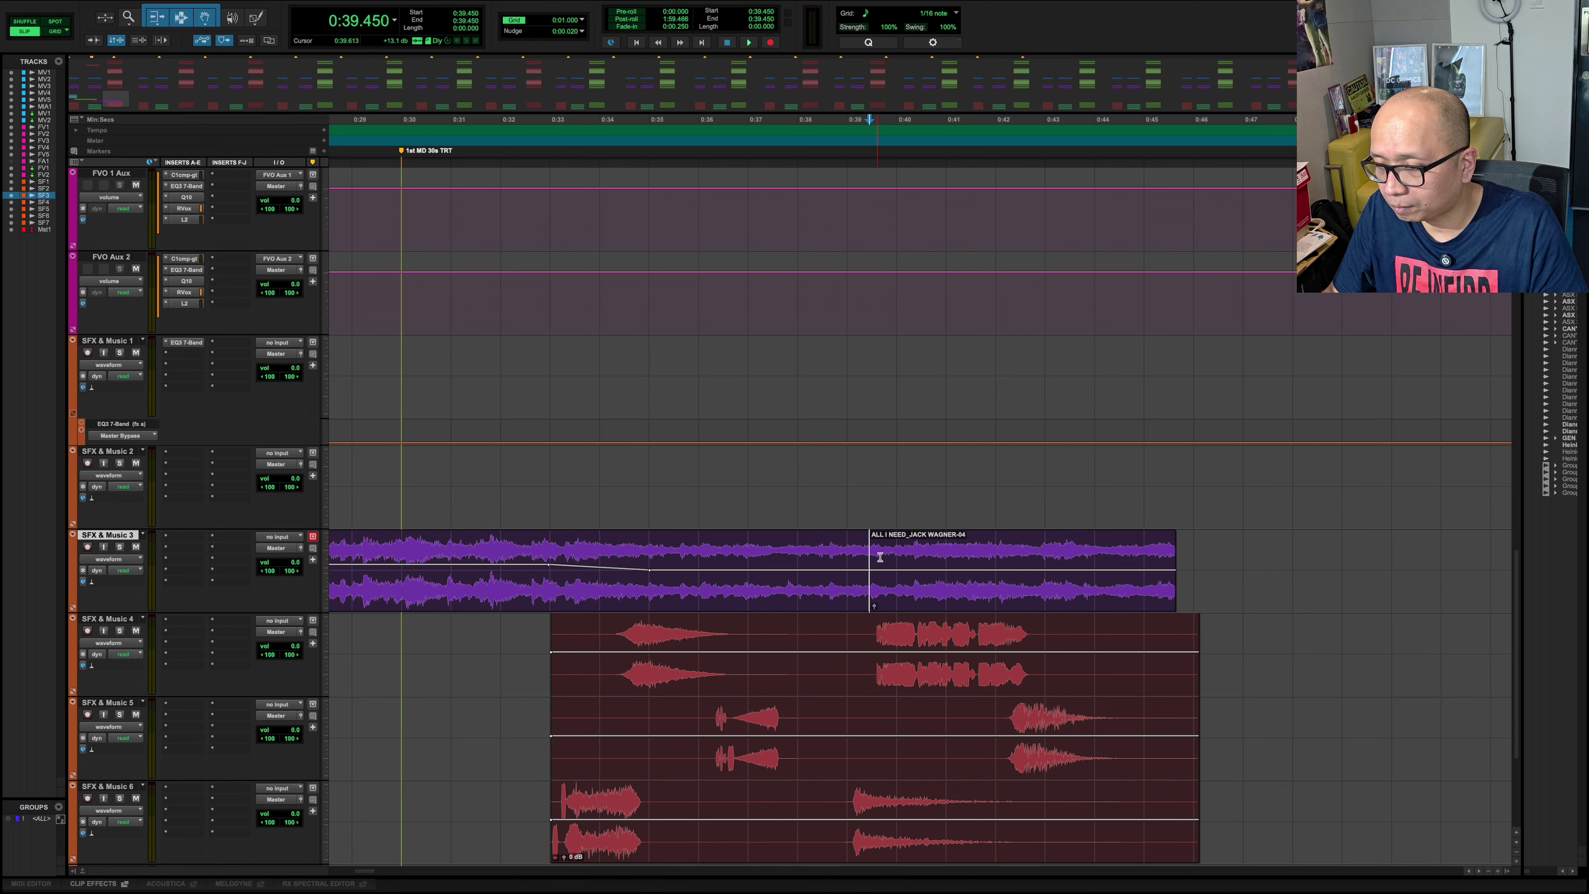
- Split ALL I NEED at 0:39.450, copy the second part up to SFX & Music 1, and fade the copy in until about 0:41.0
{"action": "left_click", "coordinate": [938, 607]}
{"action": "left_click_drag", "start_coordinate": [940, 607], "coordinate": [937, 404]}
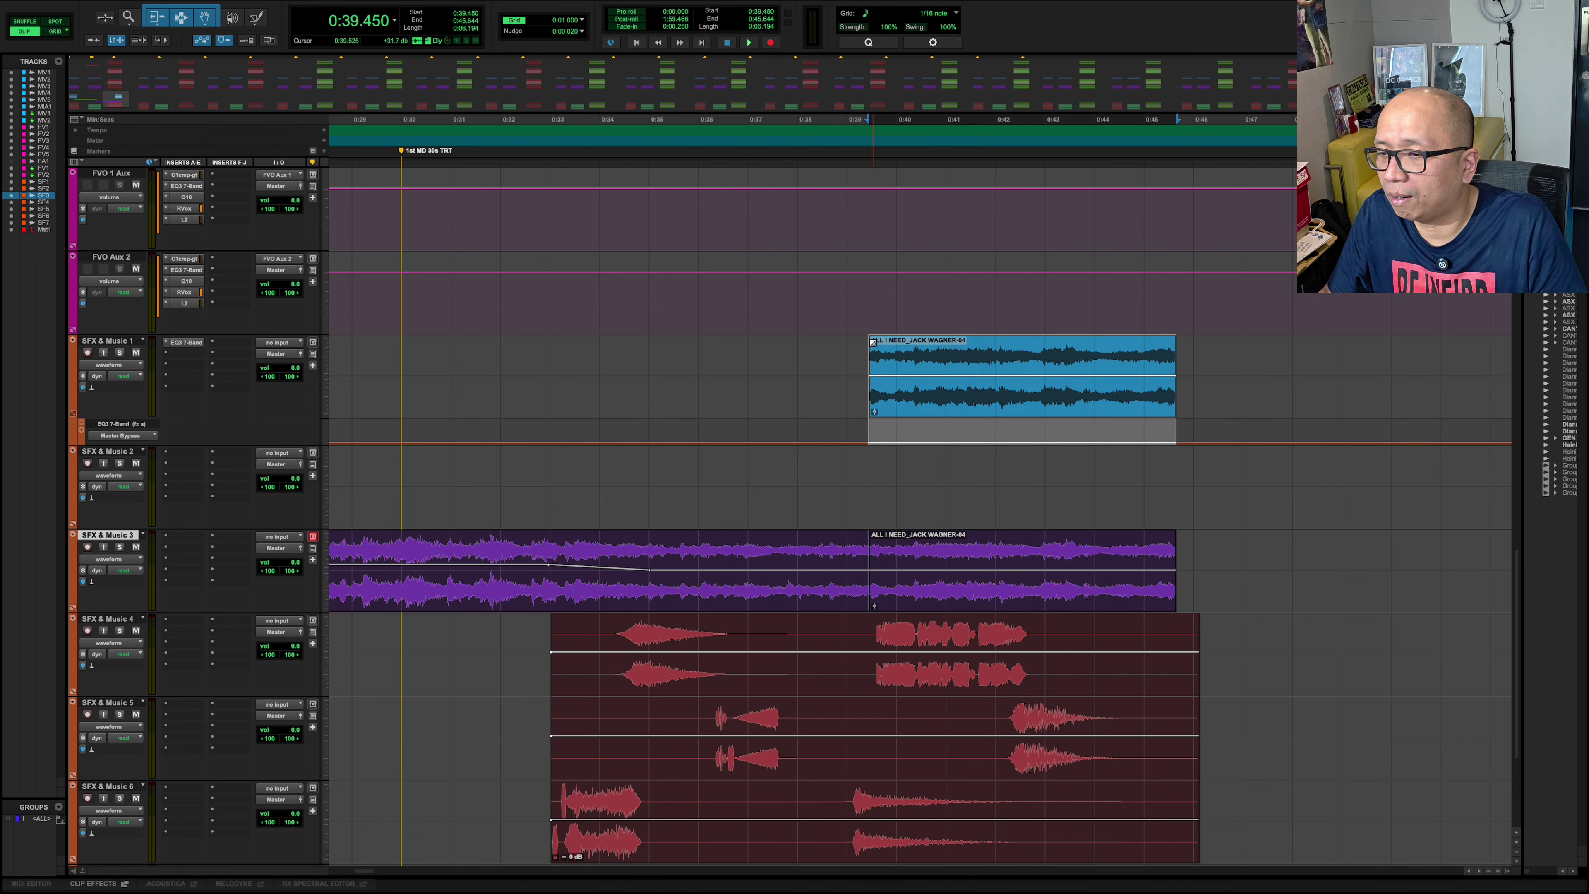
{"action": "left_click_drag", "start_coordinate": [873, 341], "coordinate": [948, 343]}
- Trim ALL I NEED on SFX & Music 3 to 0:41.970 with a fade-out, and fade out the SFX & Music 1 copy from 0:43.889
{"action": "mouse_move", "coordinate": [1168, 554]}
{"action": "left_mouse_down"}
{"action": "mouse_move", "coordinate": [1041, 562]}
{"action": "mouse_move", "coordinate": [934, 539]}
{"action": "left_mouse_up"}
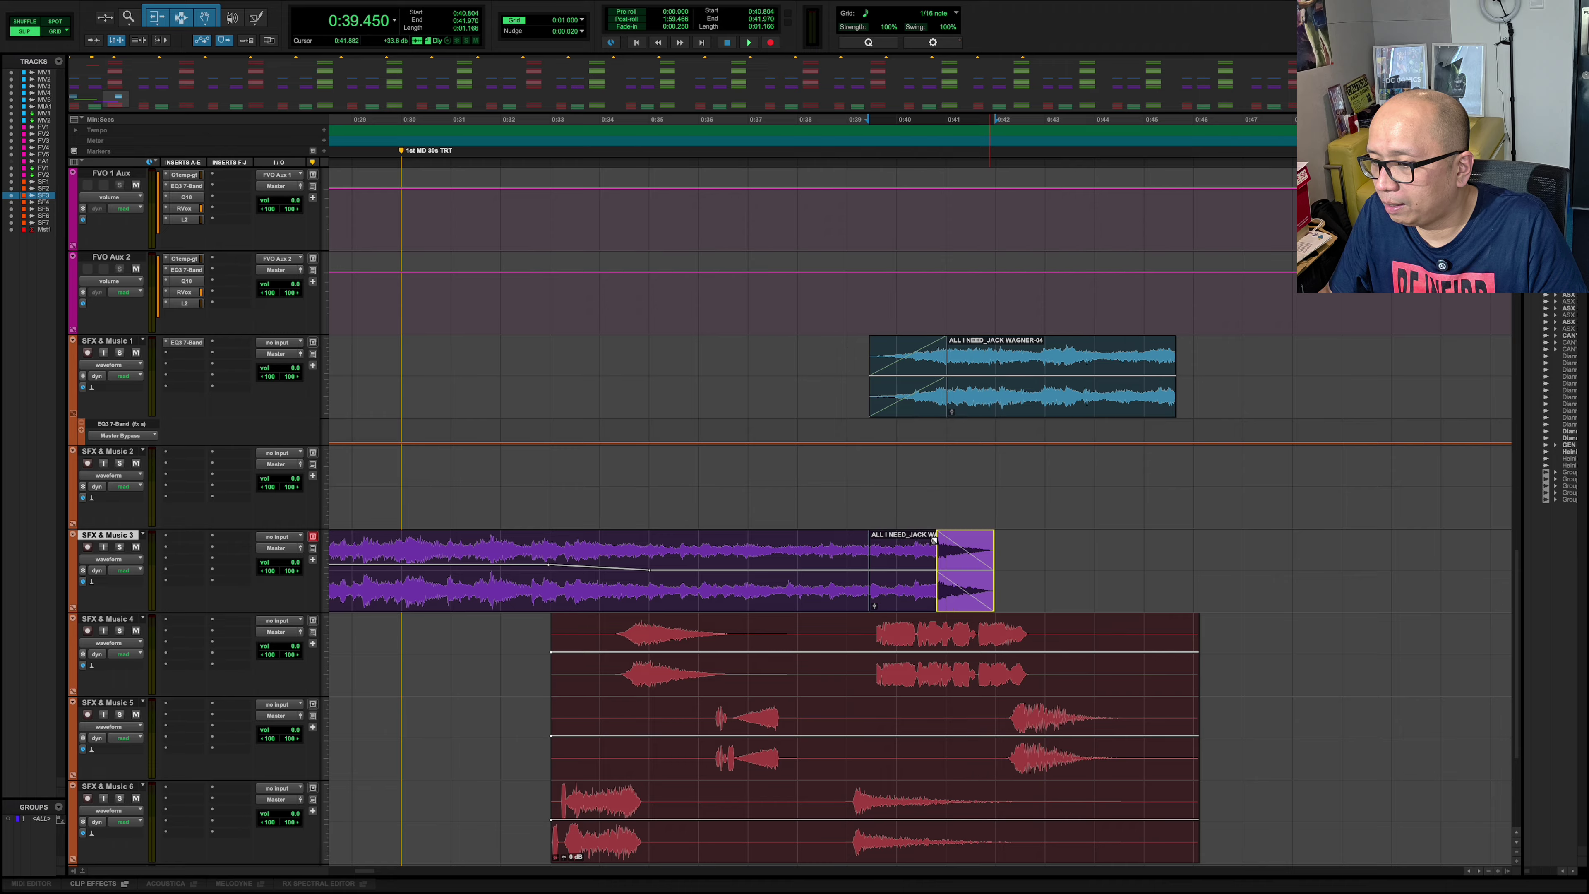
{"action": "left_click", "coordinate": [824, 479]}
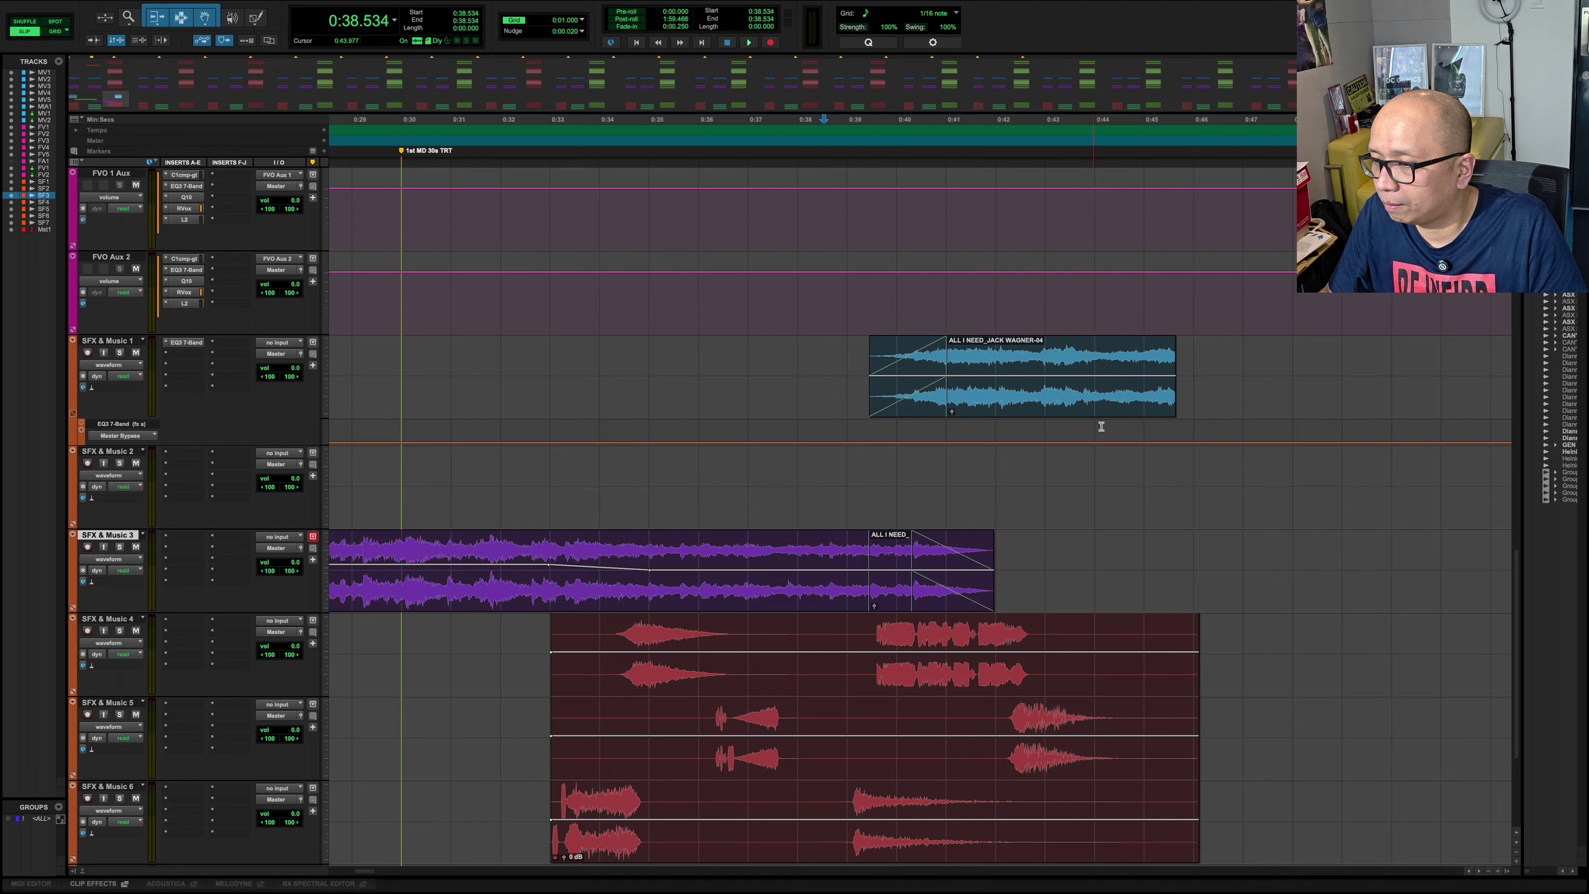
{"action": "left_click_drag", "start_coordinate": [1171, 346], "coordinate": [1088, 351]}
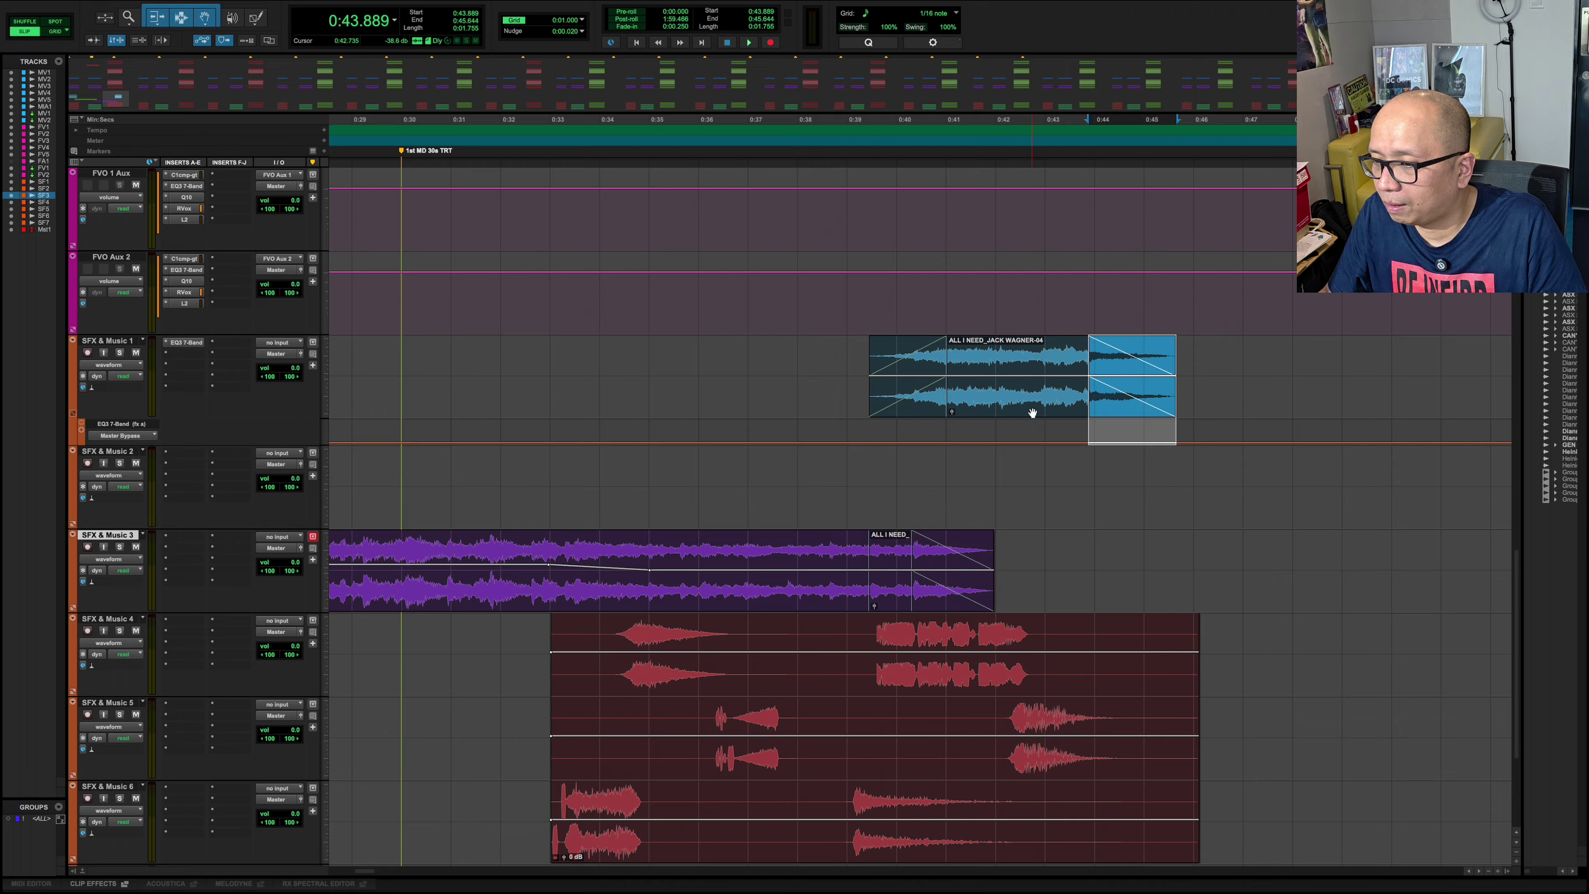
{"action": "left_click", "coordinate": [522, 469]}
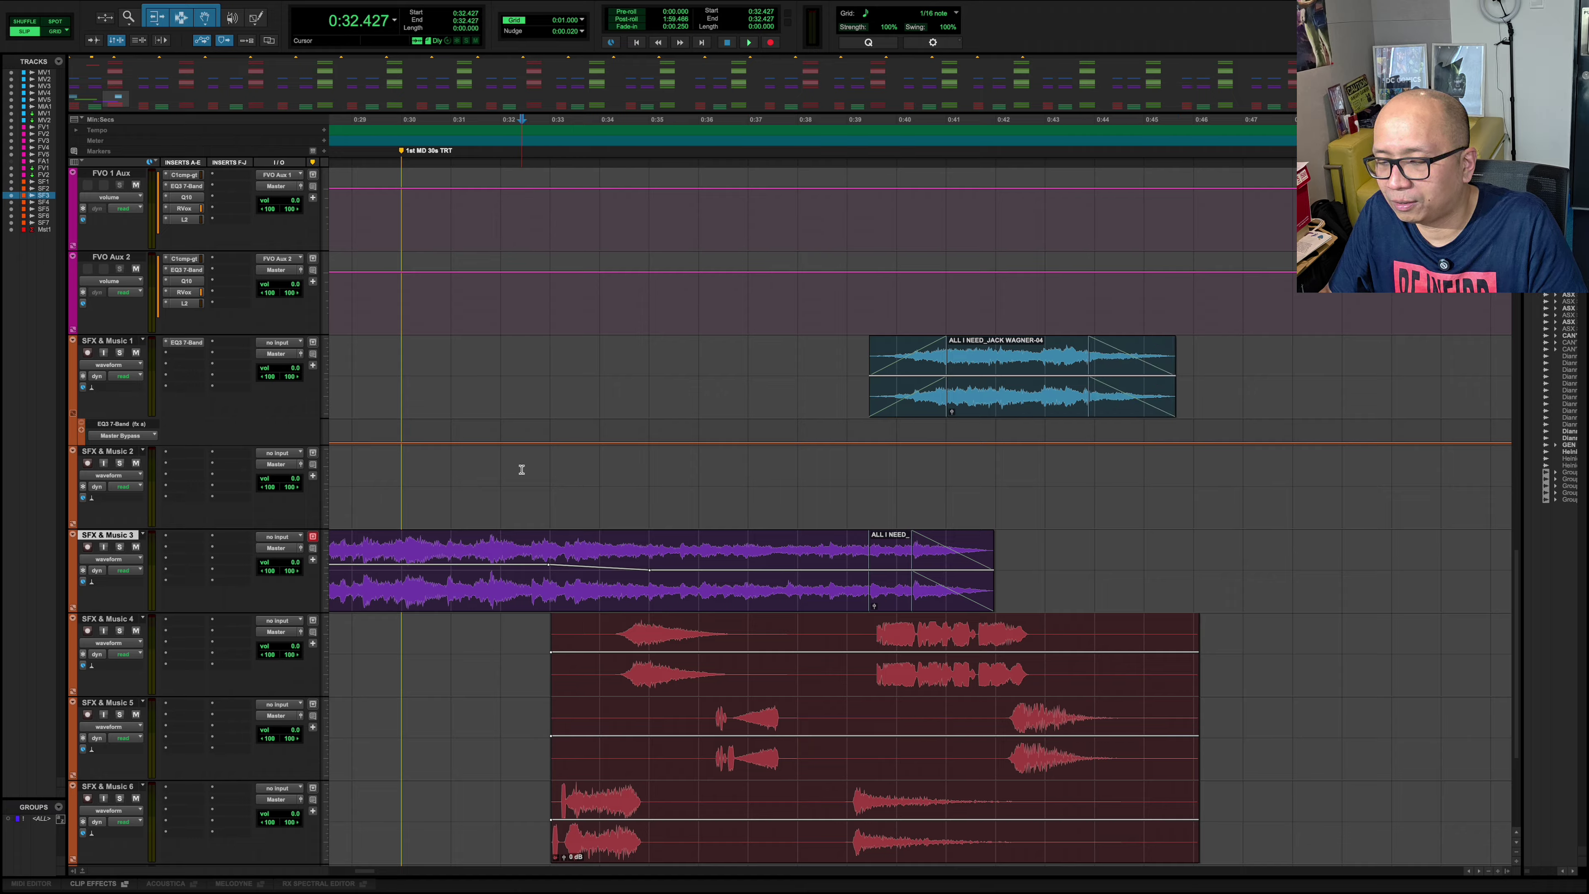
- Compare the ALL I NEED parts on SFX & Music 3 and SFX & Music 1, playing the handover from 0:29.405
{"action": "left_click", "coordinate": [681, 600]}
{"action": "left_click", "coordinate": [887, 534]}
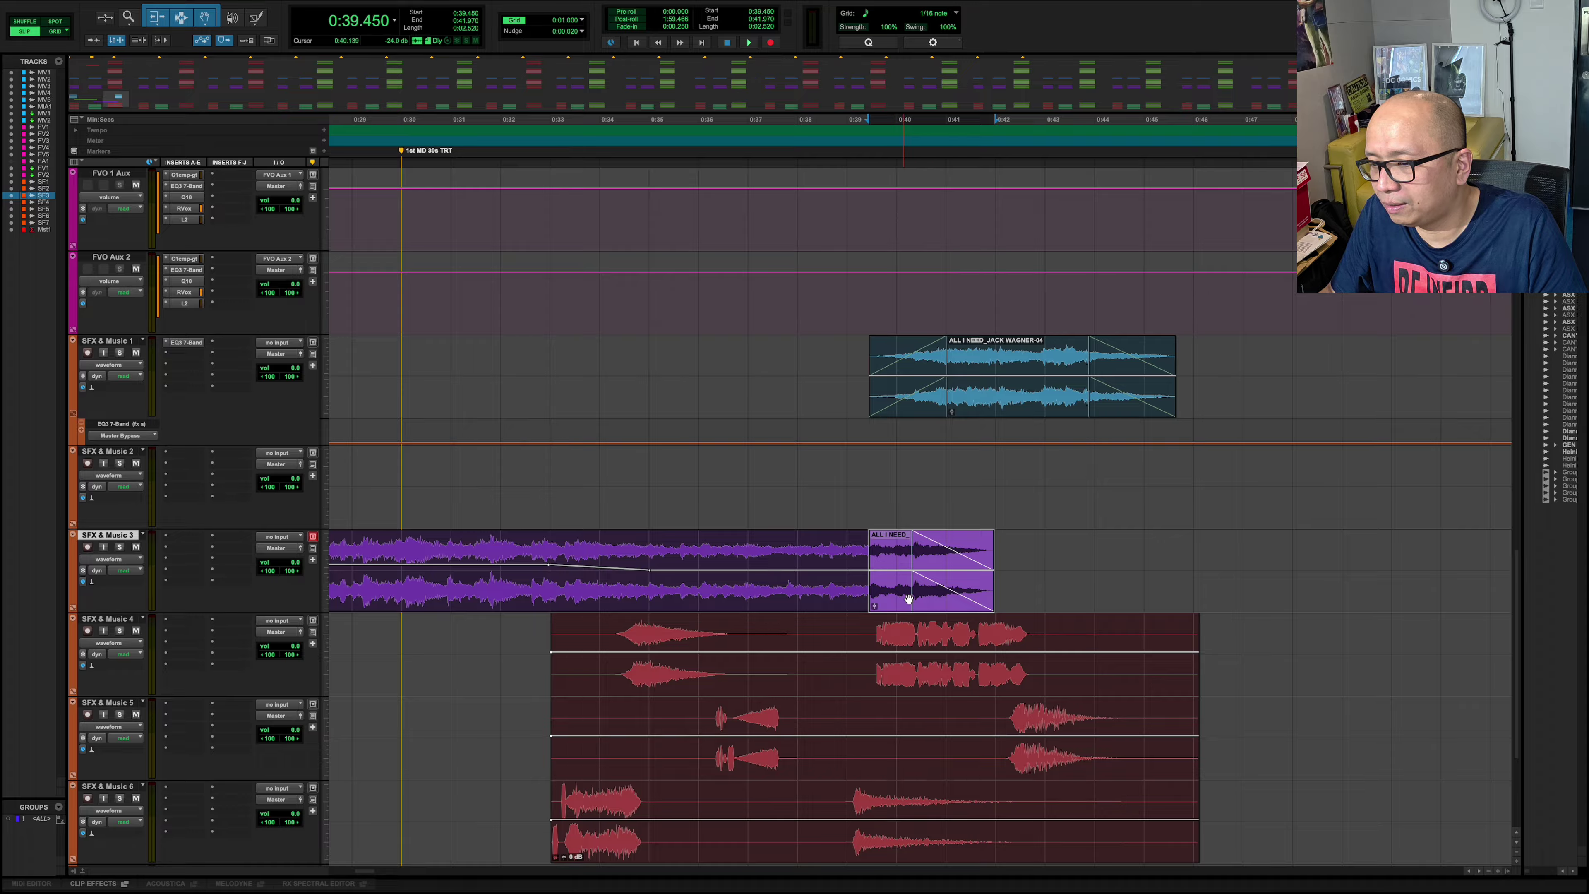
{"action": "left_click", "coordinate": [996, 406]}
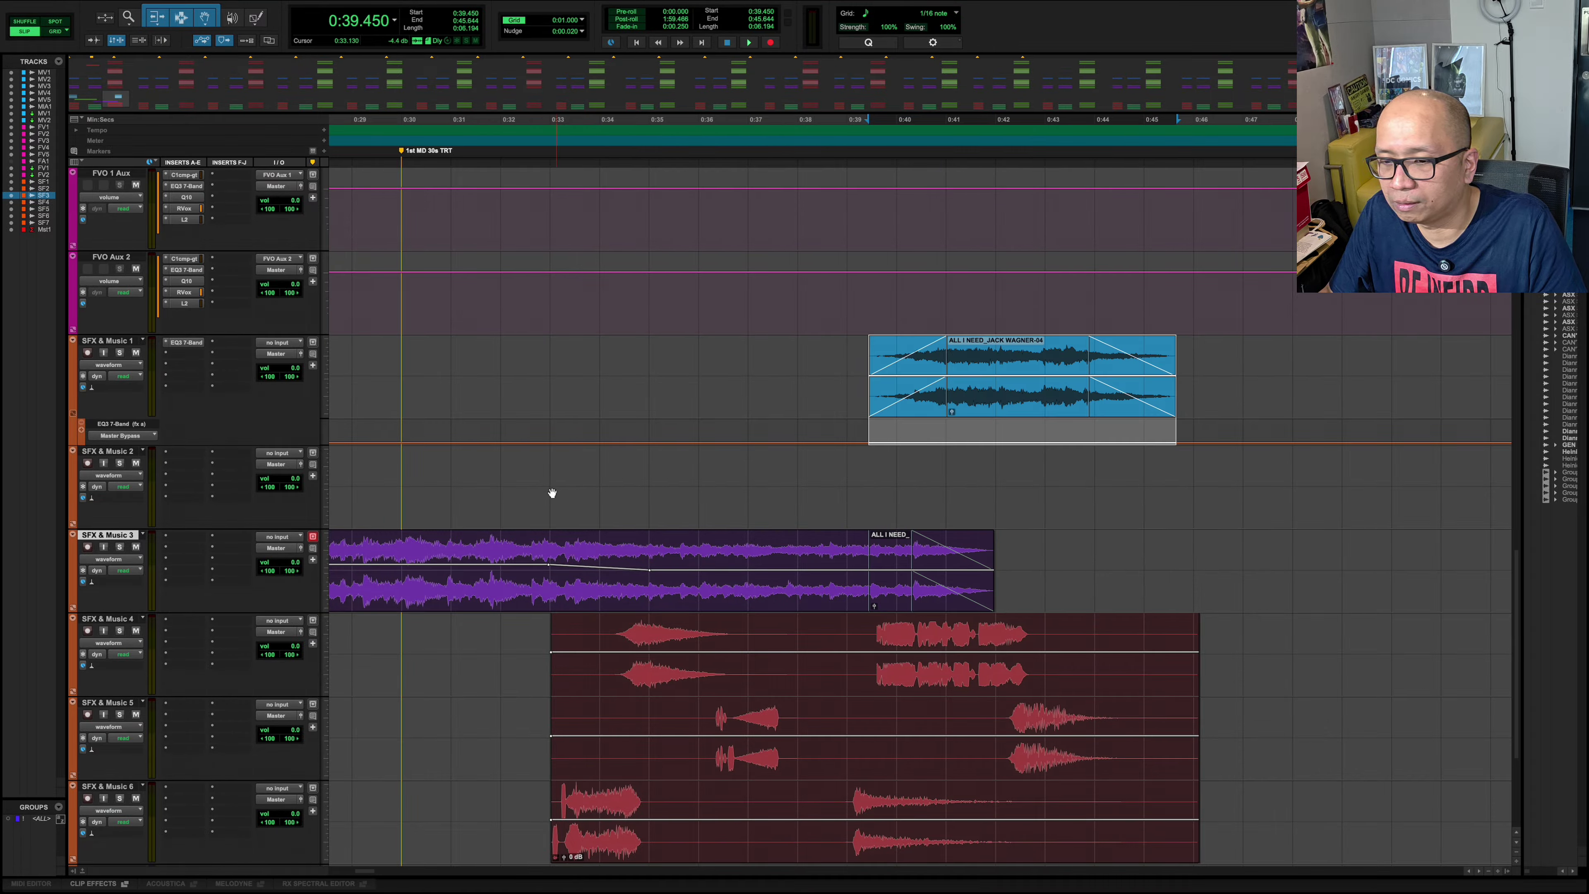
{"action": "left_click", "coordinate": [540, 481]}
{"action": "key", "text": "space"}
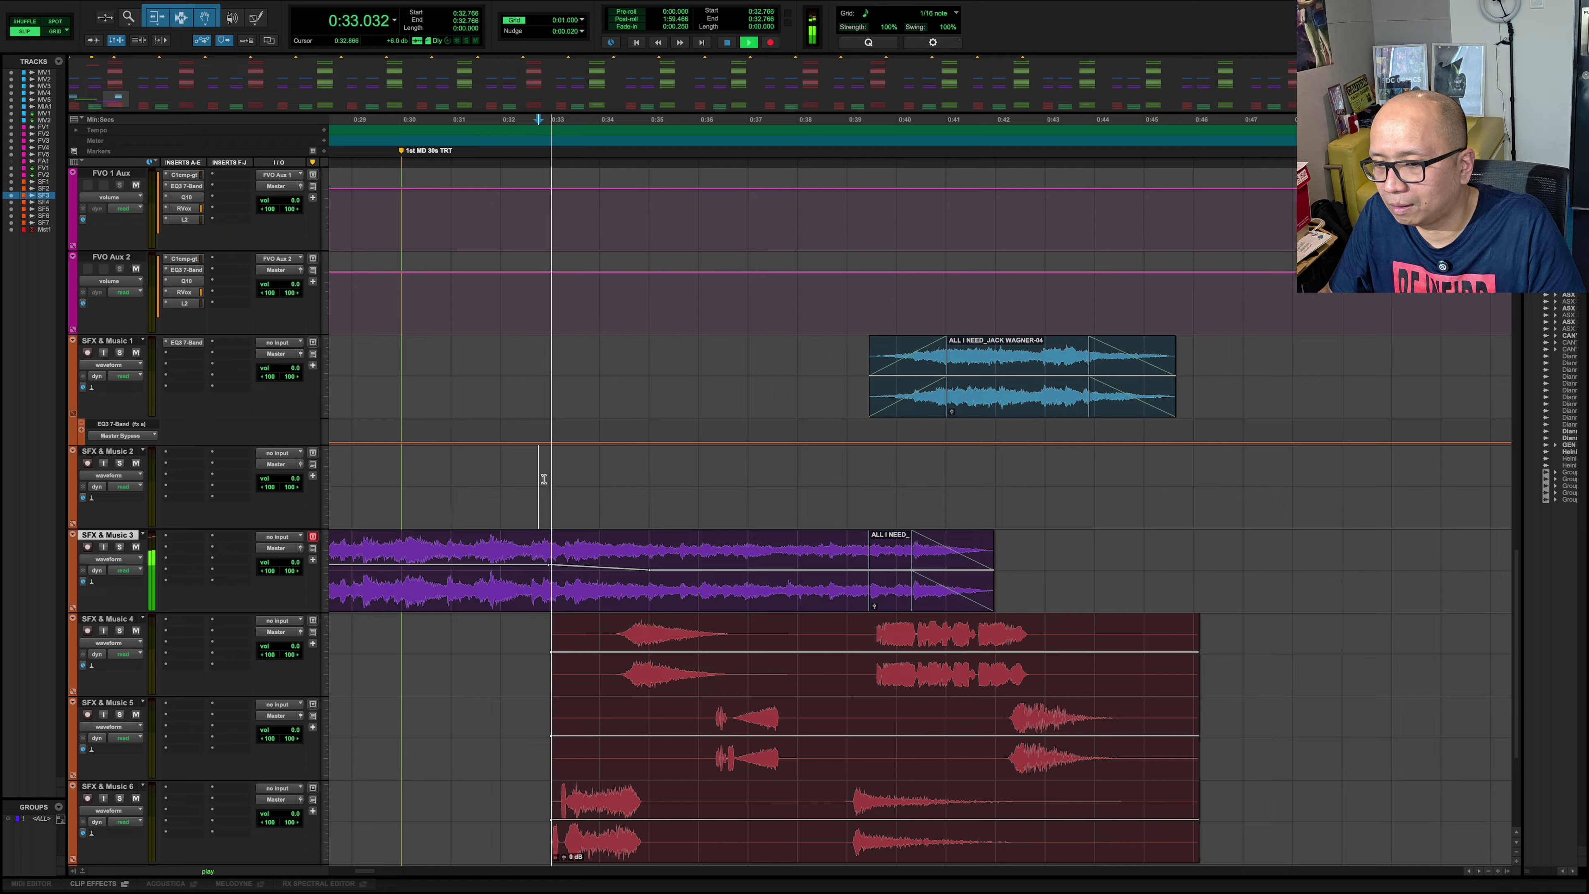
{"action": "left_click", "coordinate": [487, 475]}
{"action": "left_click", "coordinate": [372, 476]}
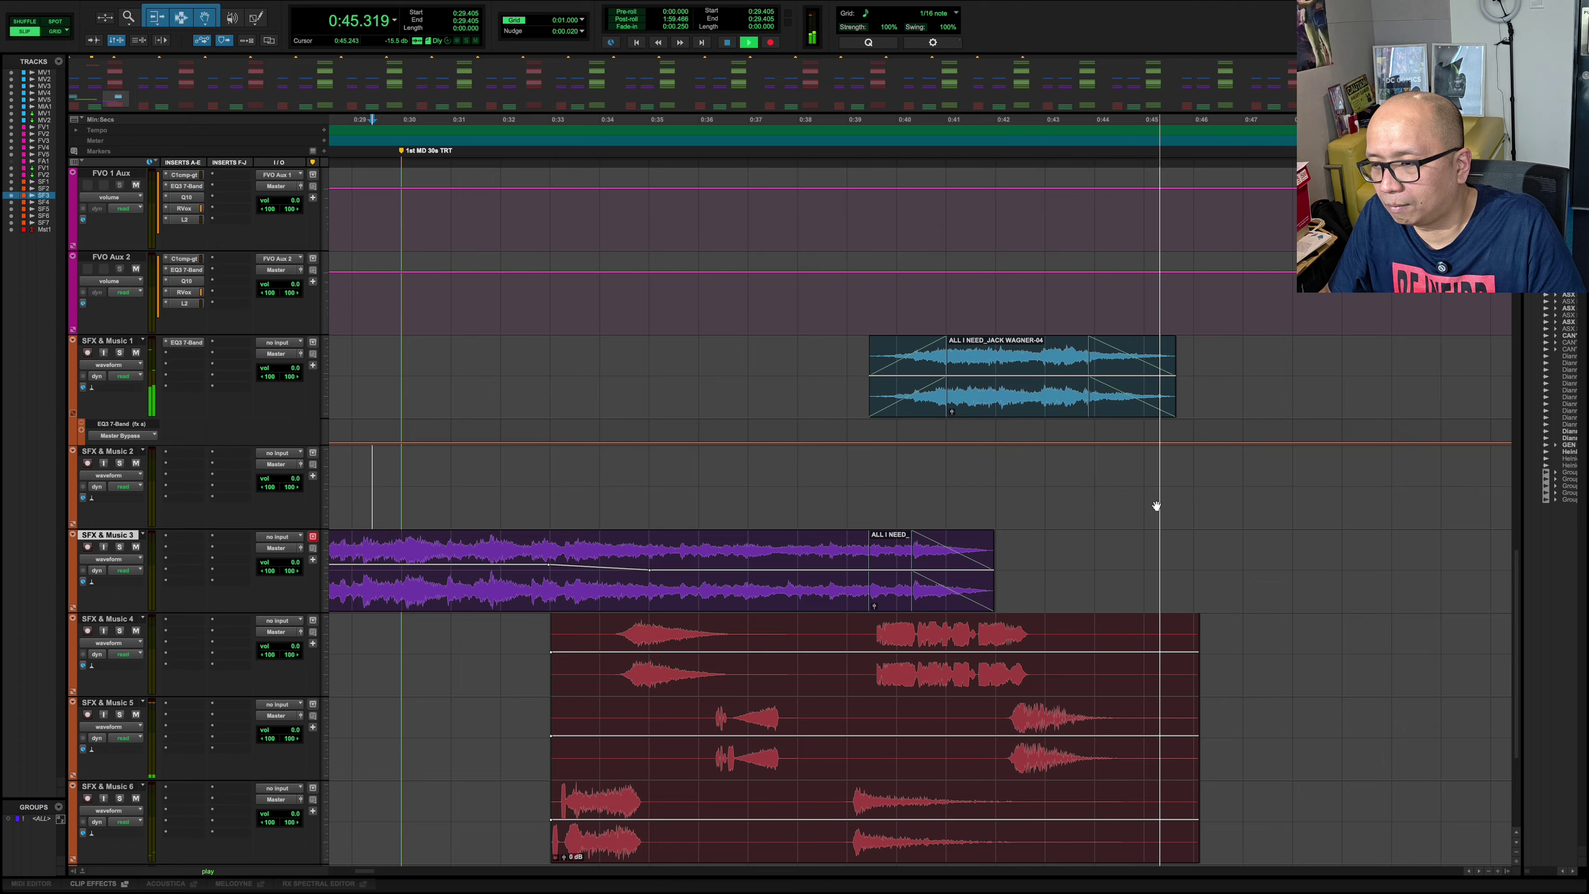
{"action": "key", "text": "space"}
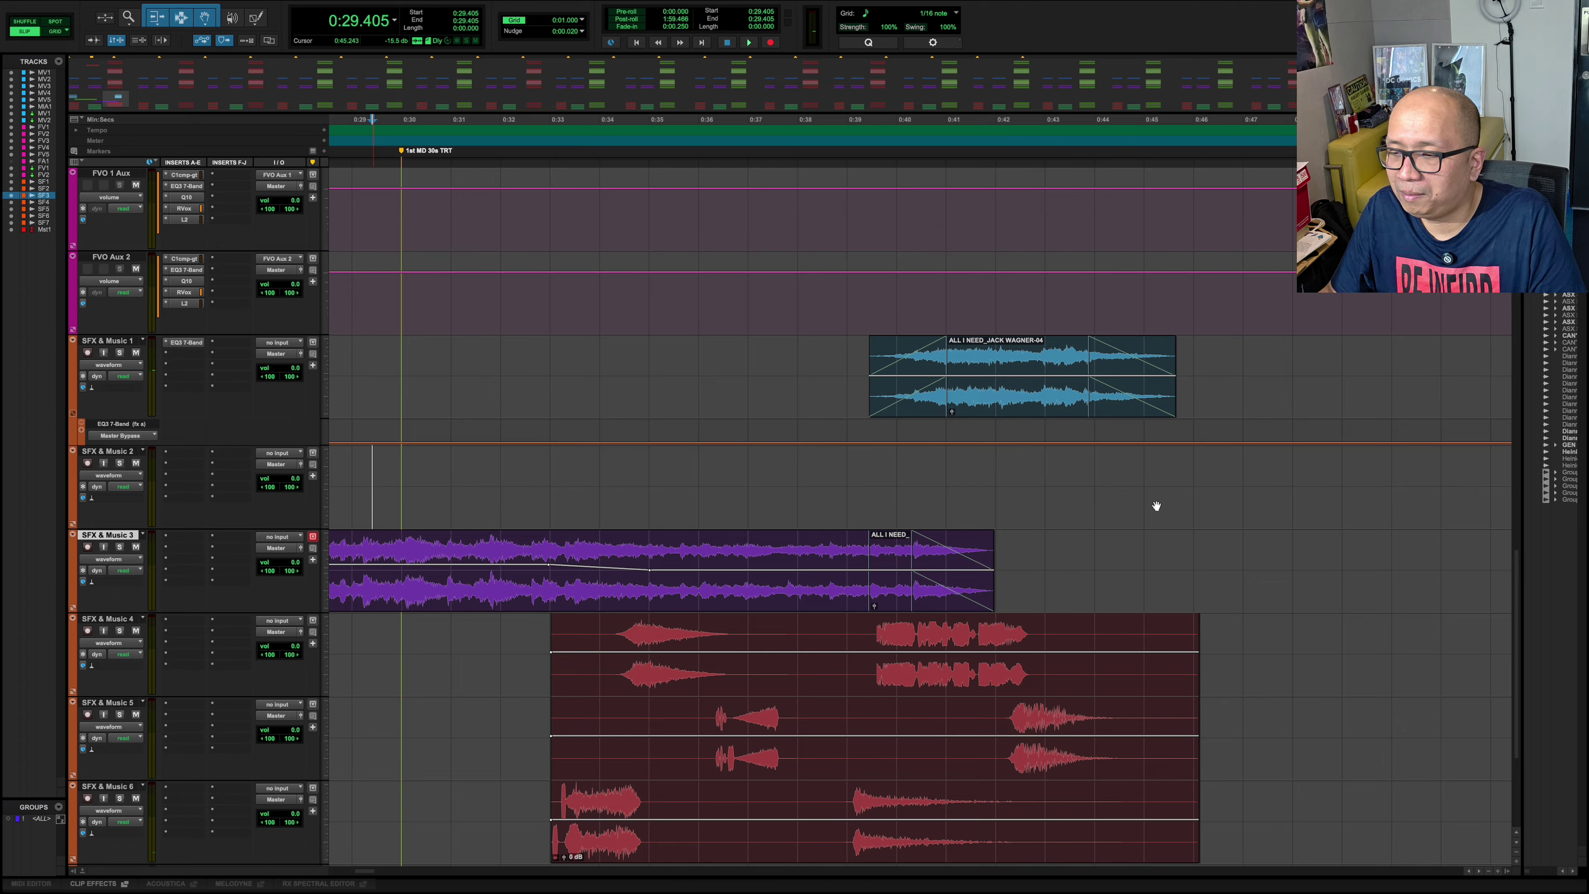
- Try ALL I NEED's faded tail muted on SFX & Music 2 with the SFX & Music 1 copy replacing it on SFX & Music 3, playing from 0:30.710
{"action": "left_click_drag", "start_coordinate": [904, 577], "coordinate": [919, 493]}
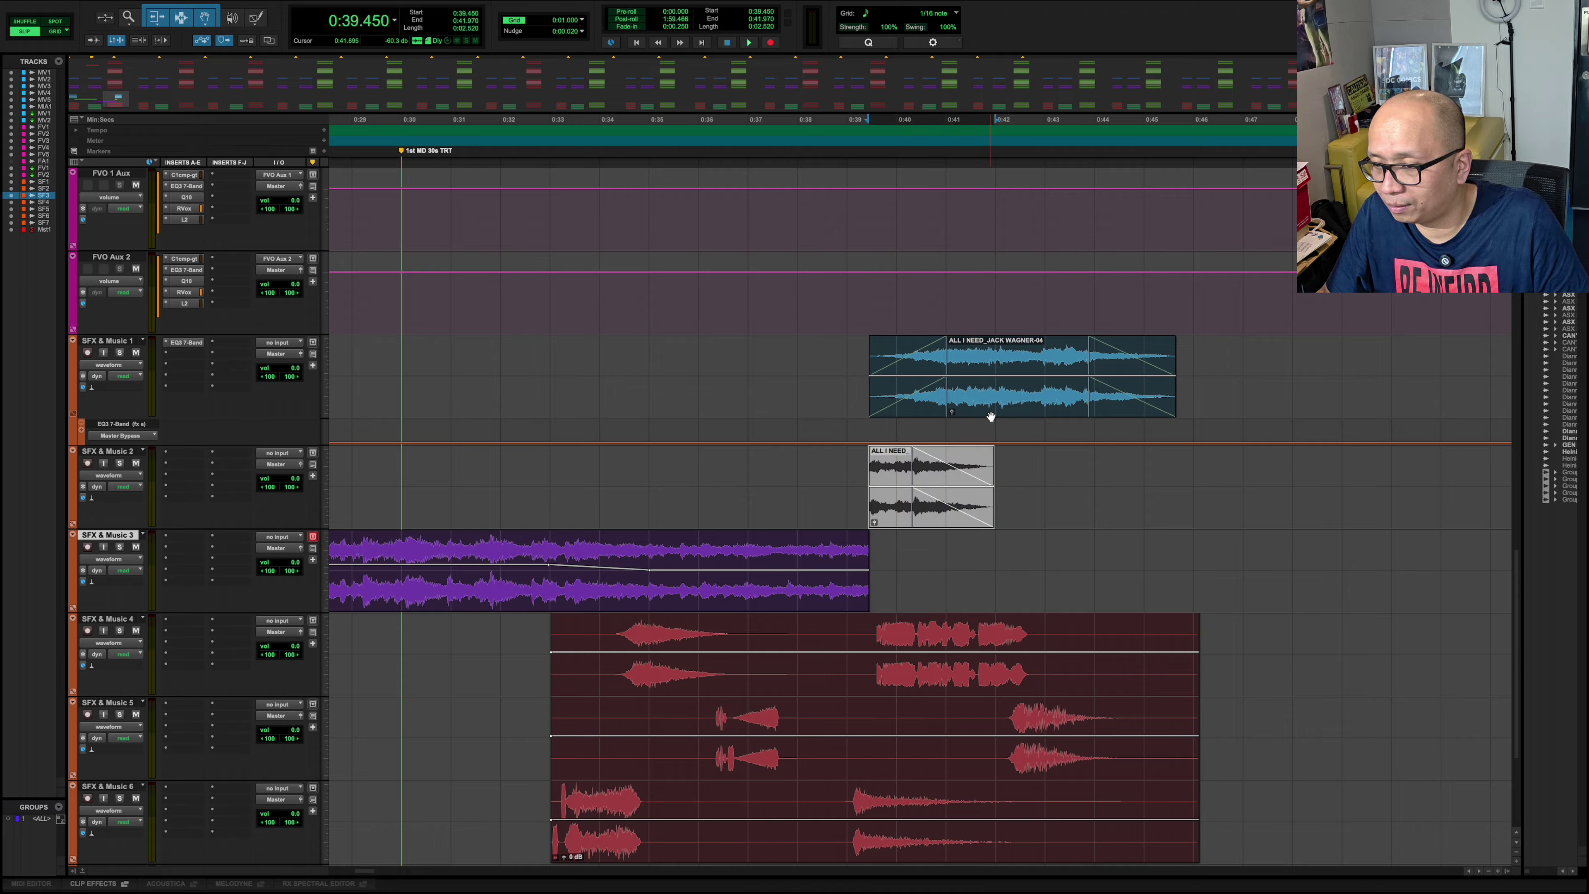
{"action": "left_click_drag", "start_coordinate": [990, 416], "coordinate": [1007, 533]}
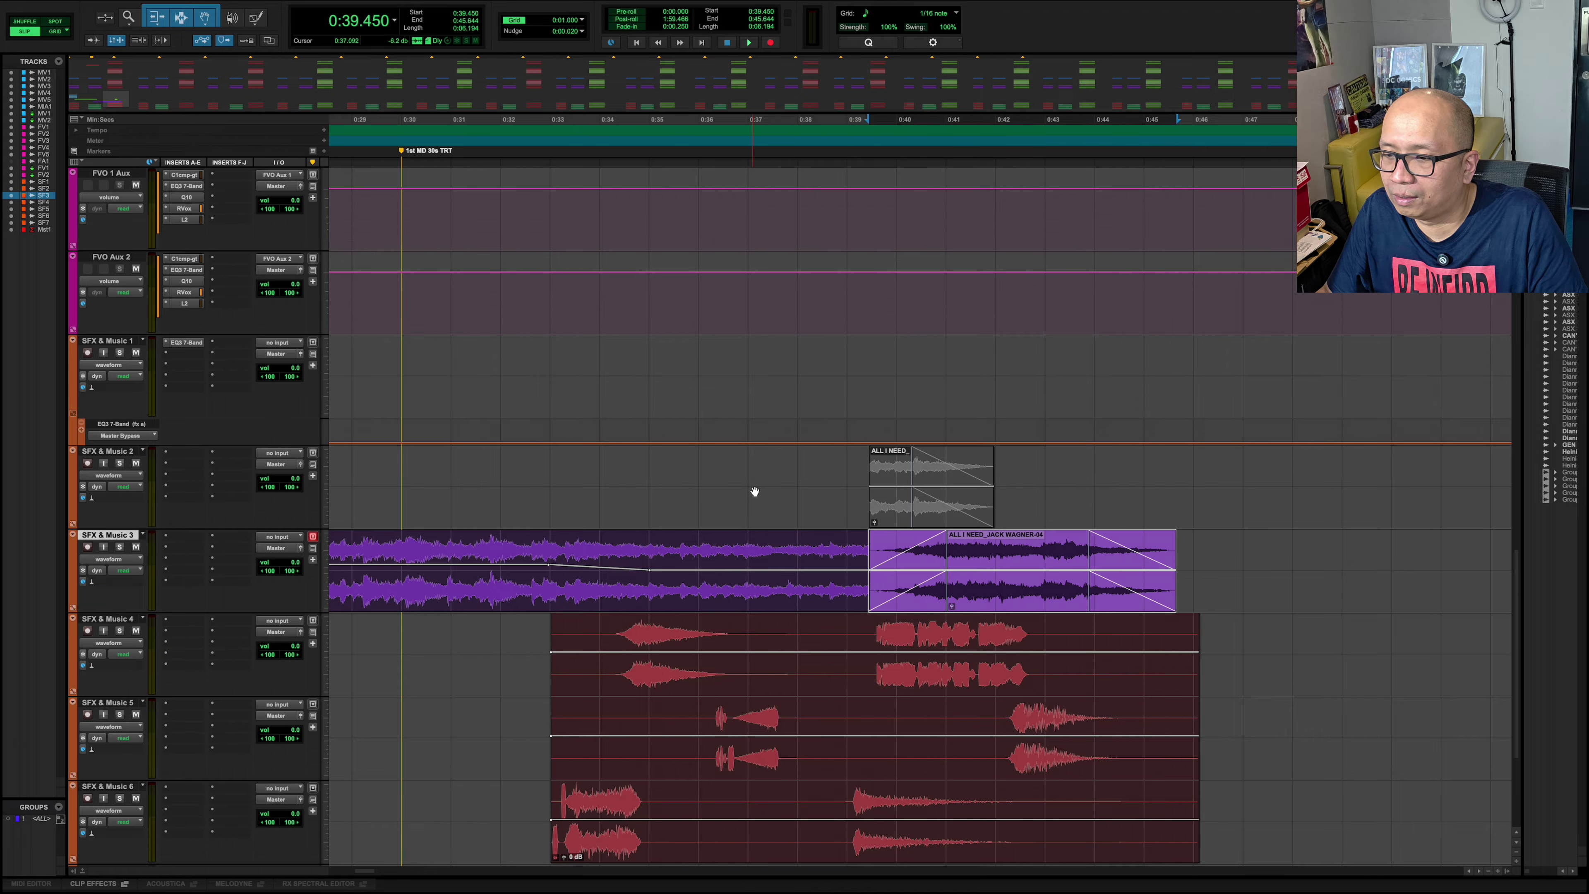
{"action": "left_click", "coordinate": [436, 481]}
{"action": "key", "text": "space"}
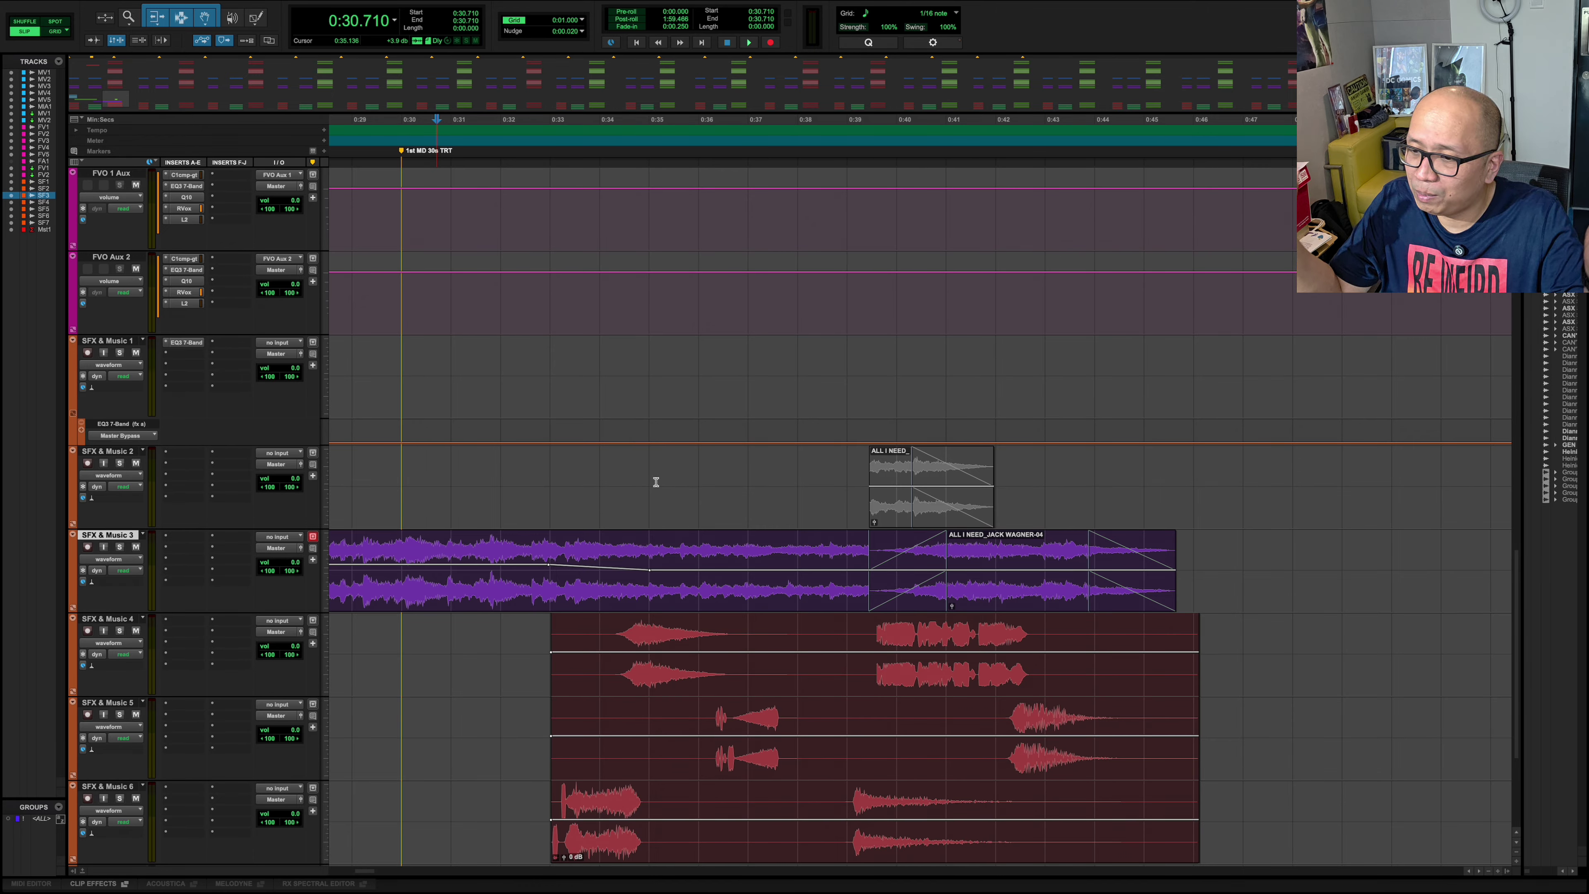
- Undo the ALL I NEED clip moves and the muting, restoring the handover from SFX & Music 3 to SFX & Music 1
{"action": "key", "text": "super+z"}
{"action": "key", "text": "super+z"}
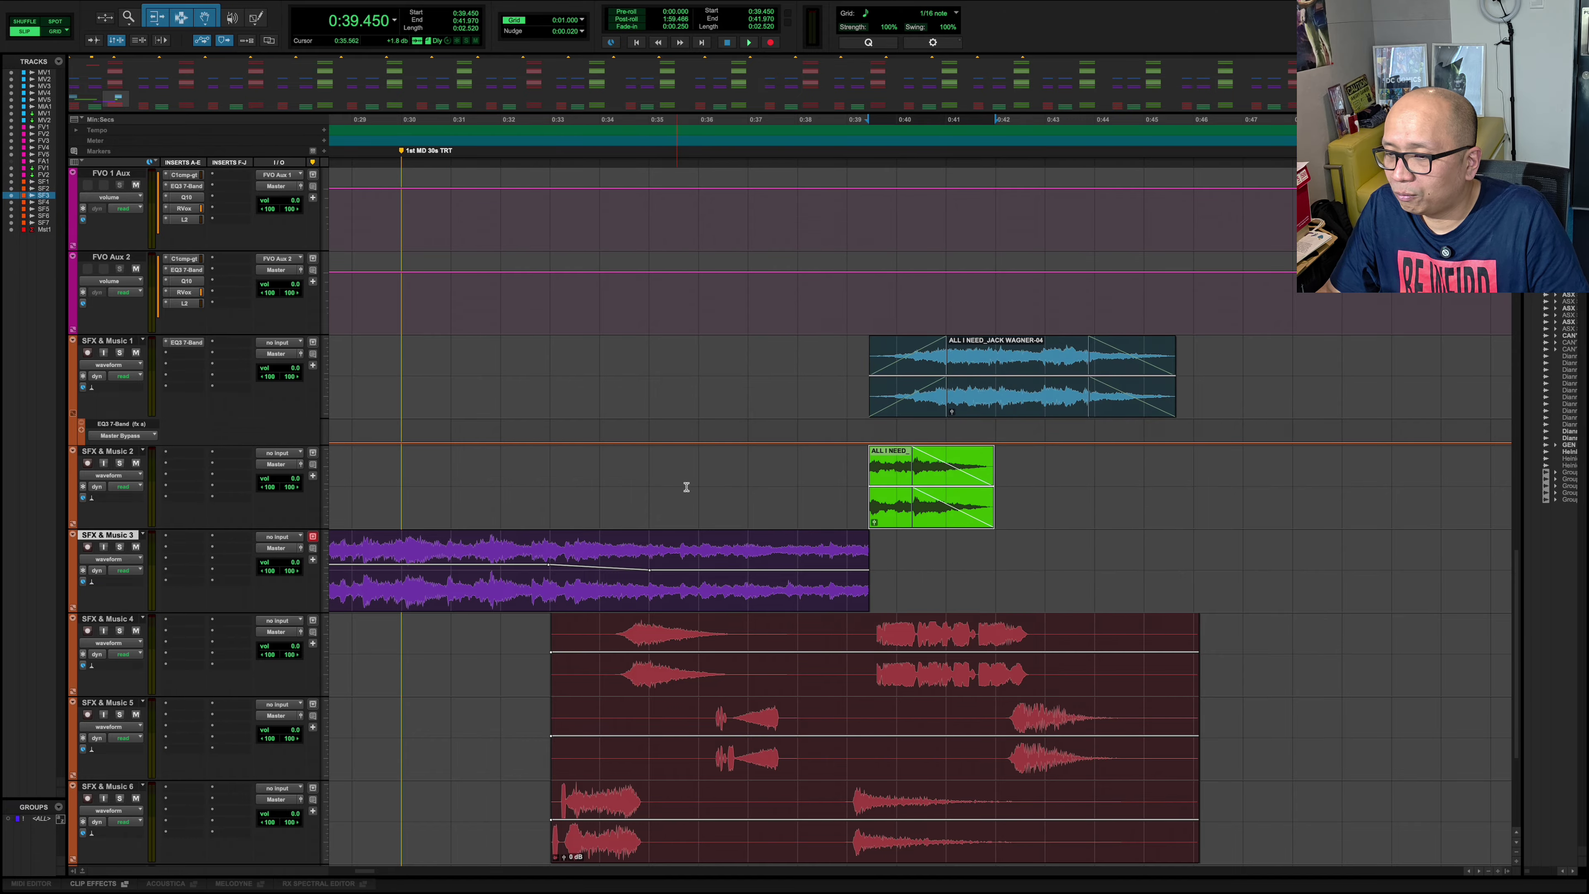
{"action": "key", "text": "super+z"}
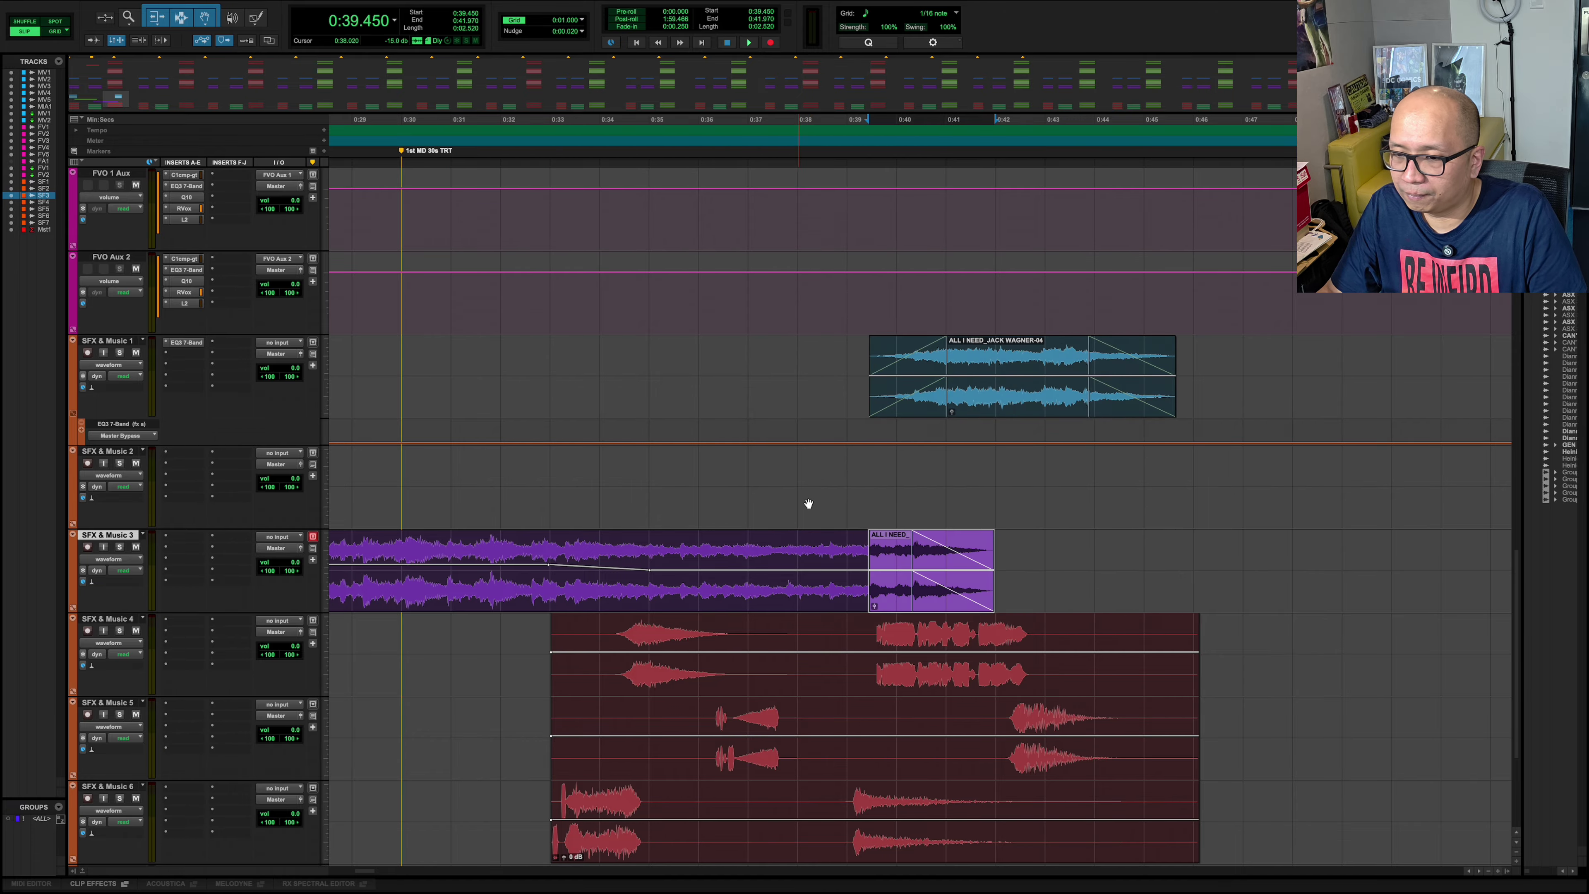
- Play the full music bed from the 1st MD 30s Start marker to review all the transitions together
{"action": "key", "text": "r"}
{"action": "key", "text": "r"}
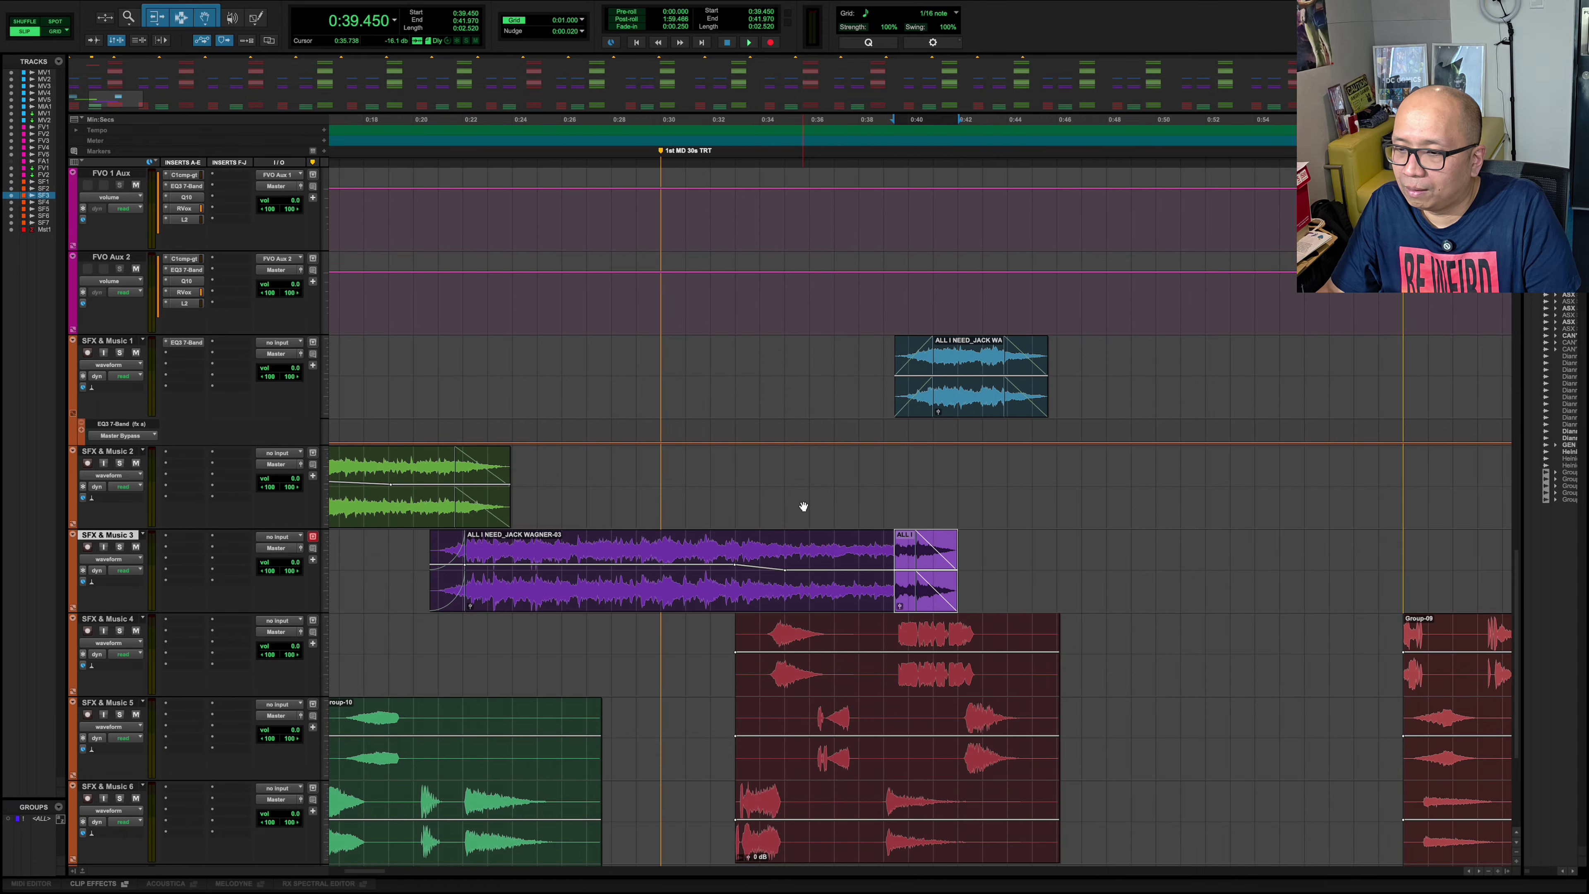
{"action": "left_click", "coordinate": [329, 556]}
{"action": "left_click", "coordinate": [360, 499]}
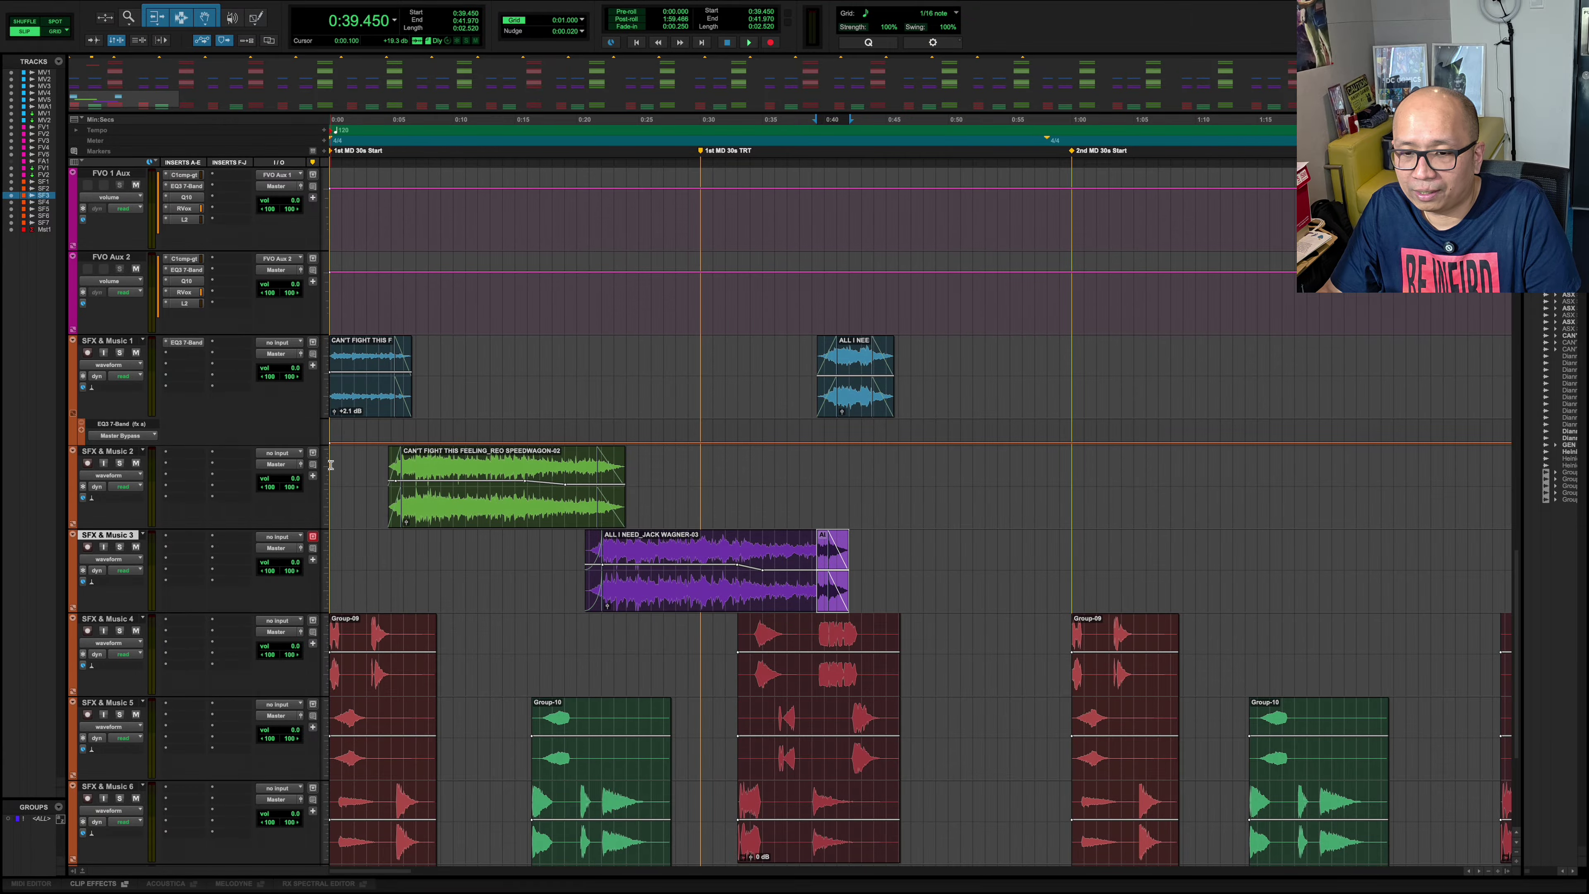
{"action": "left_click", "coordinate": [331, 464]}
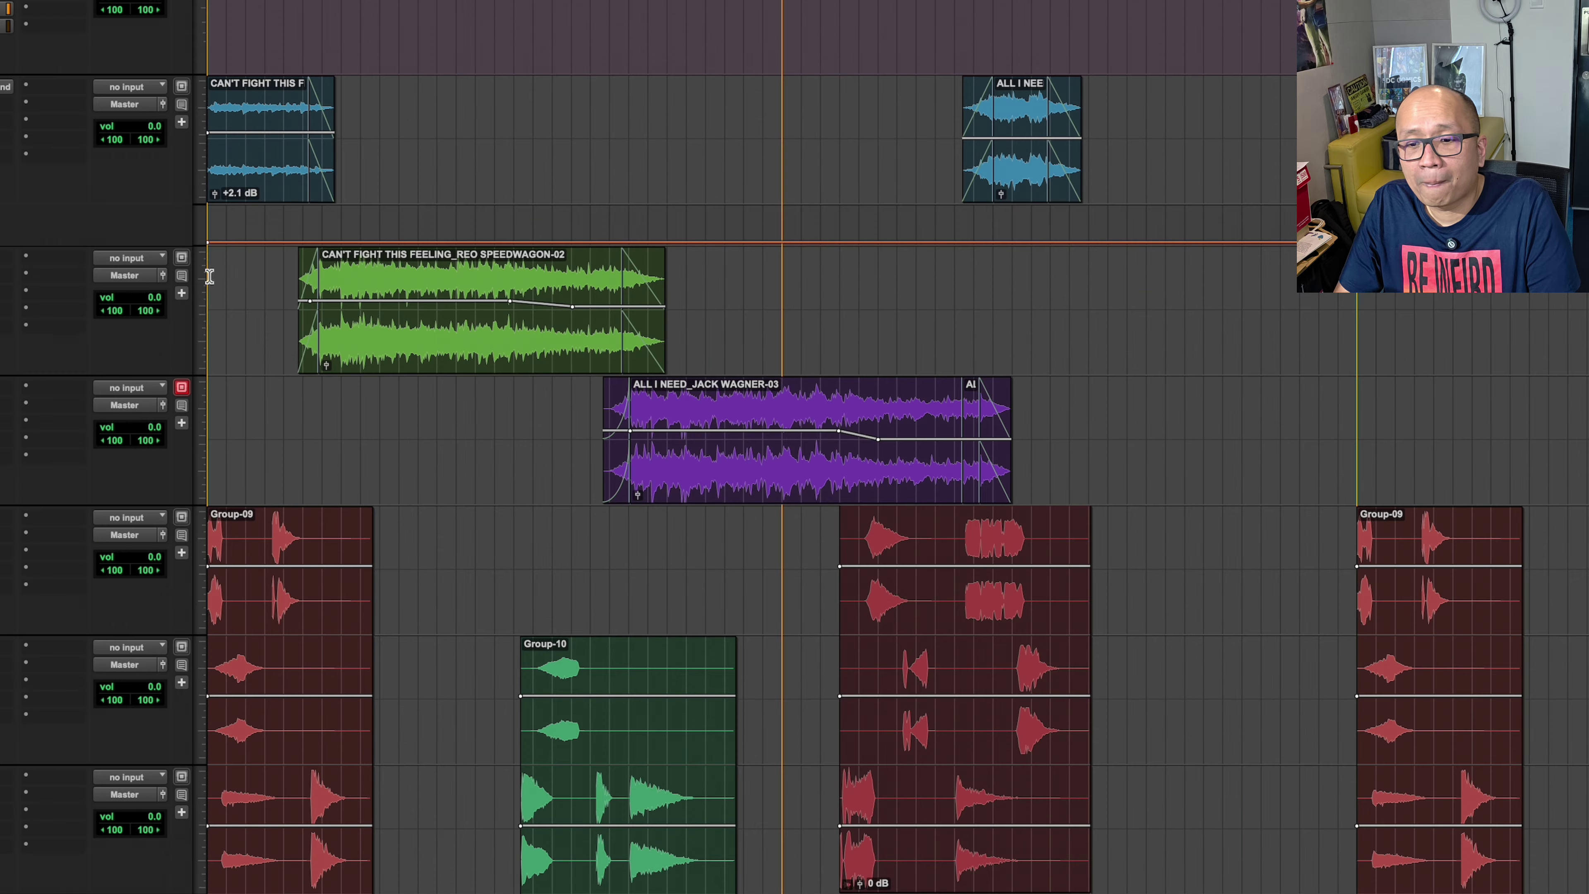
{"action": "key", "text": "space"}
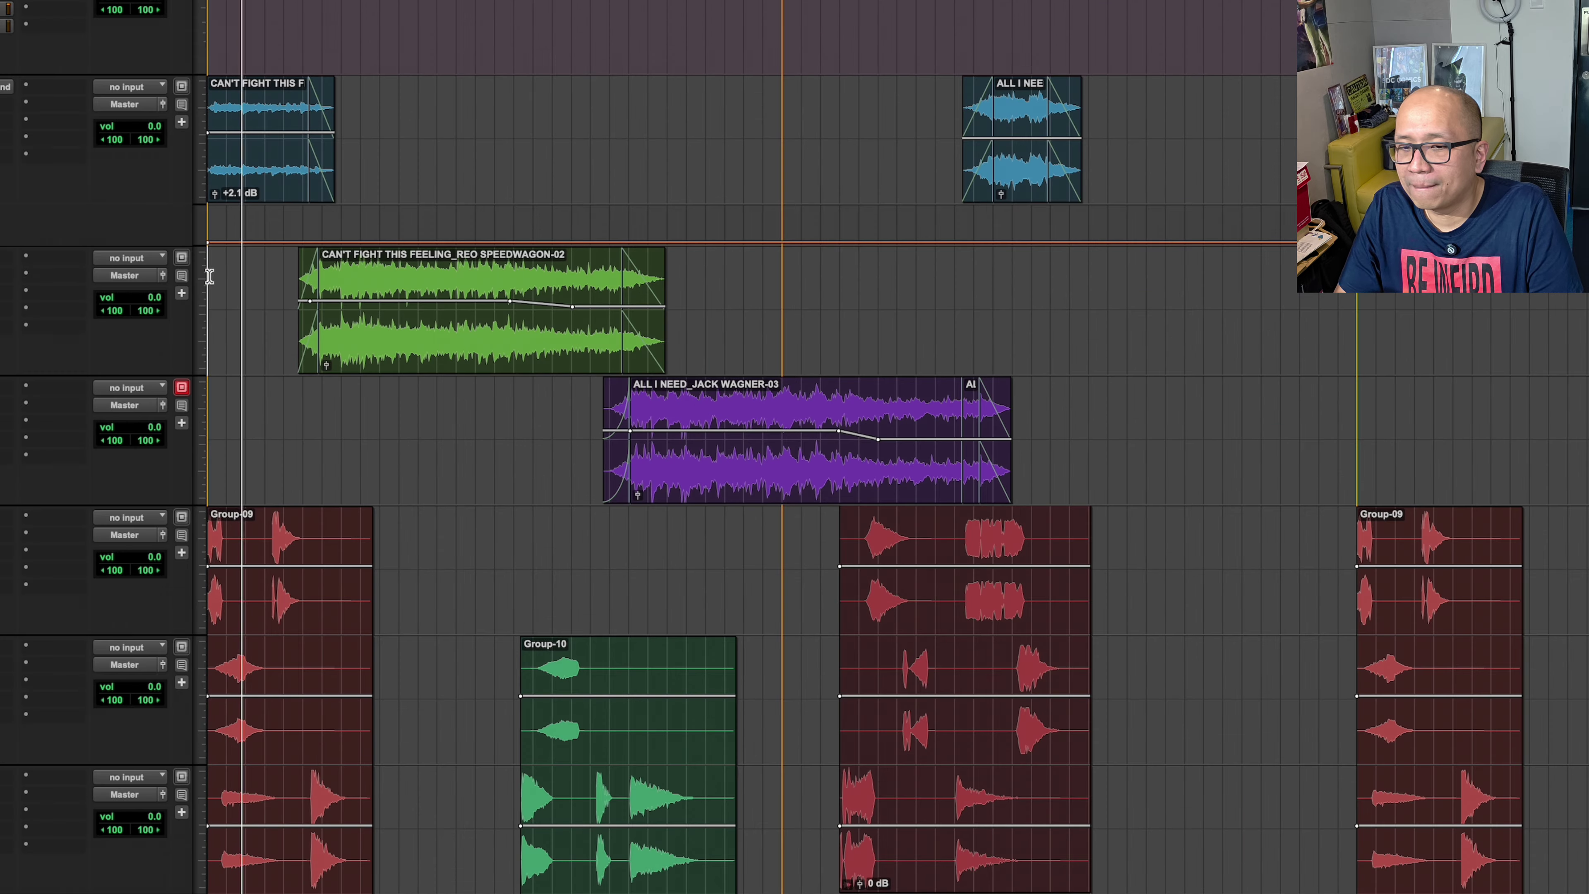